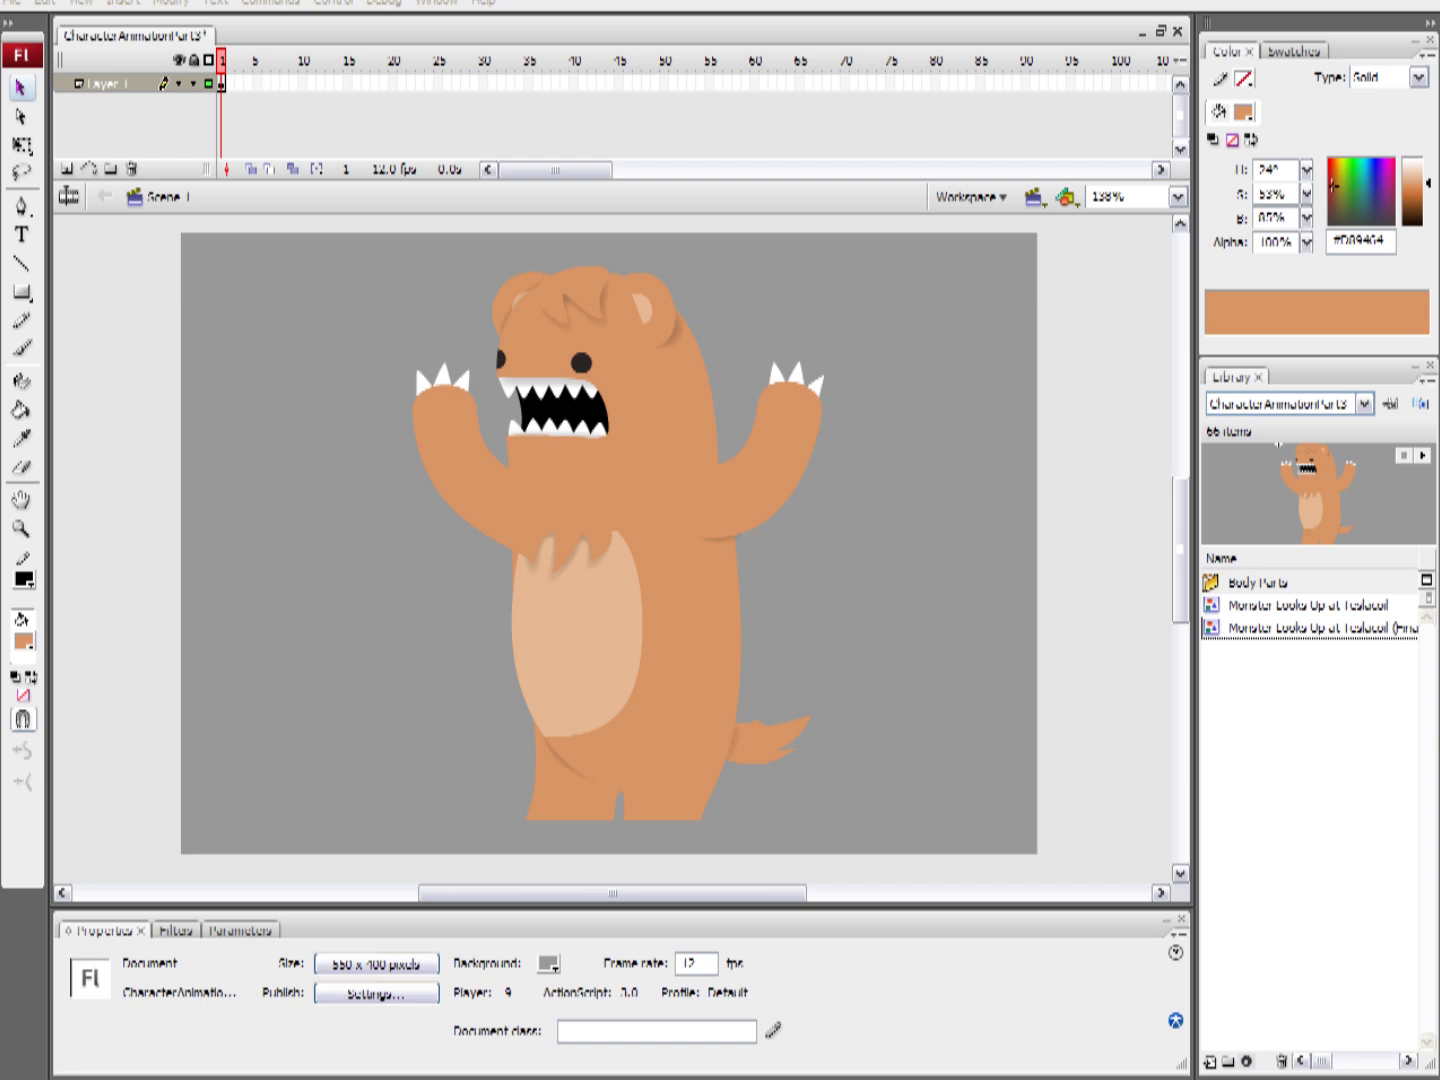
Open the Monster Looks Up at Teslacoil (Final) symbol and scrub through its timeline to review the finished animation
click(1238, 630)
double_click(1220, 630)
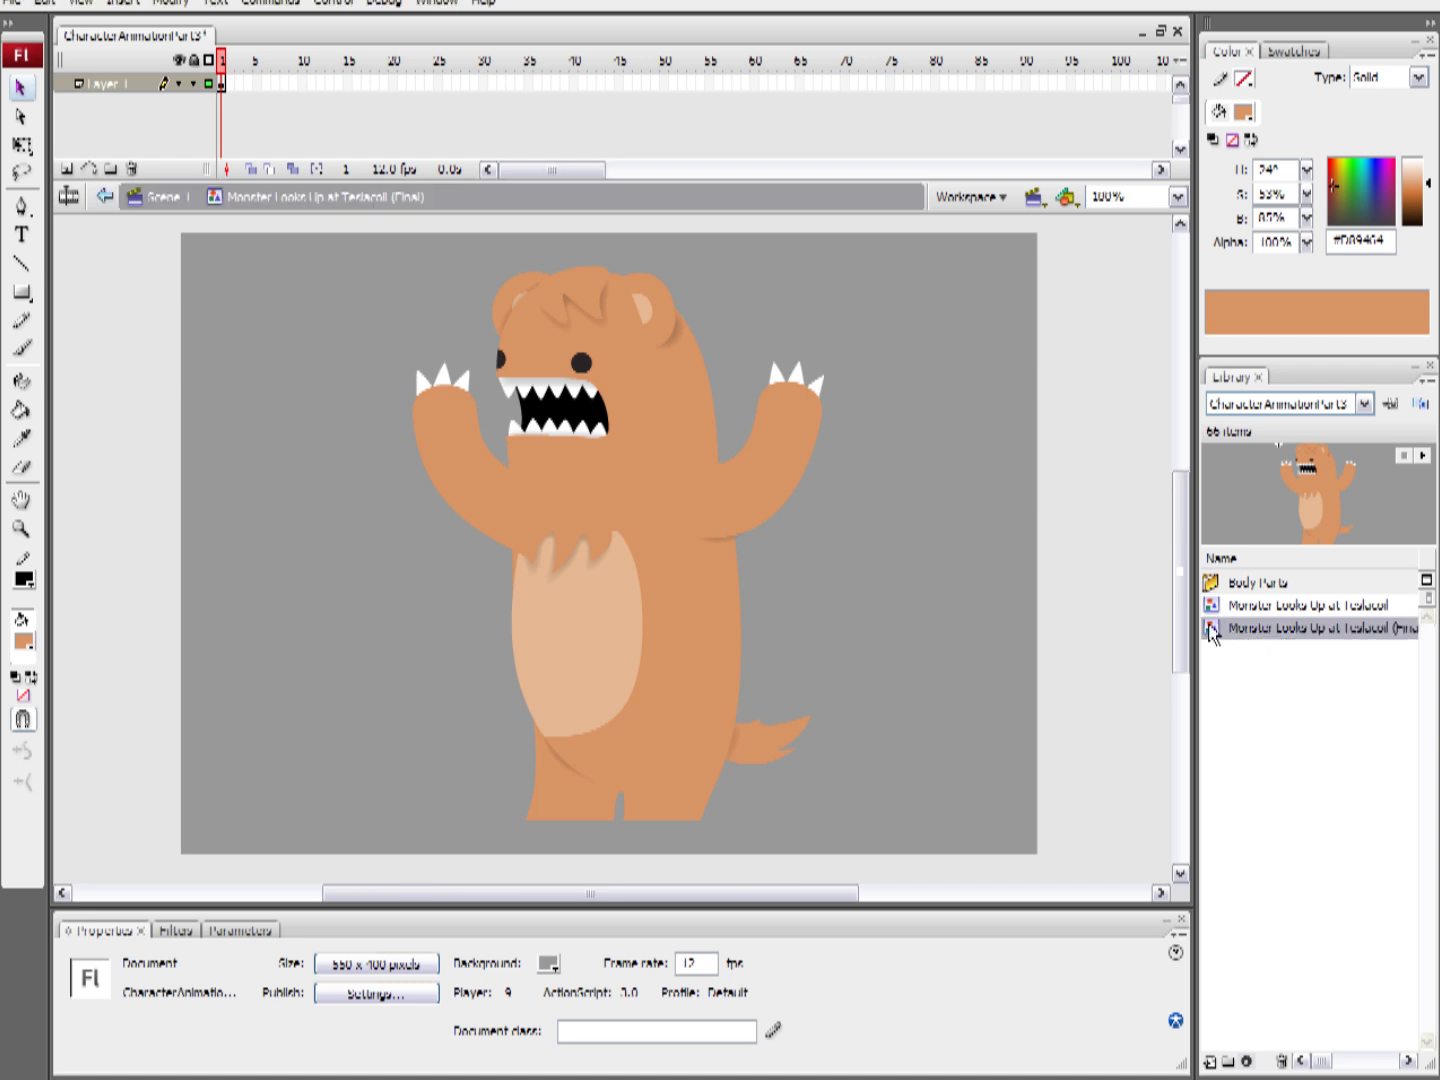
drag(844, 569, 768, 611)
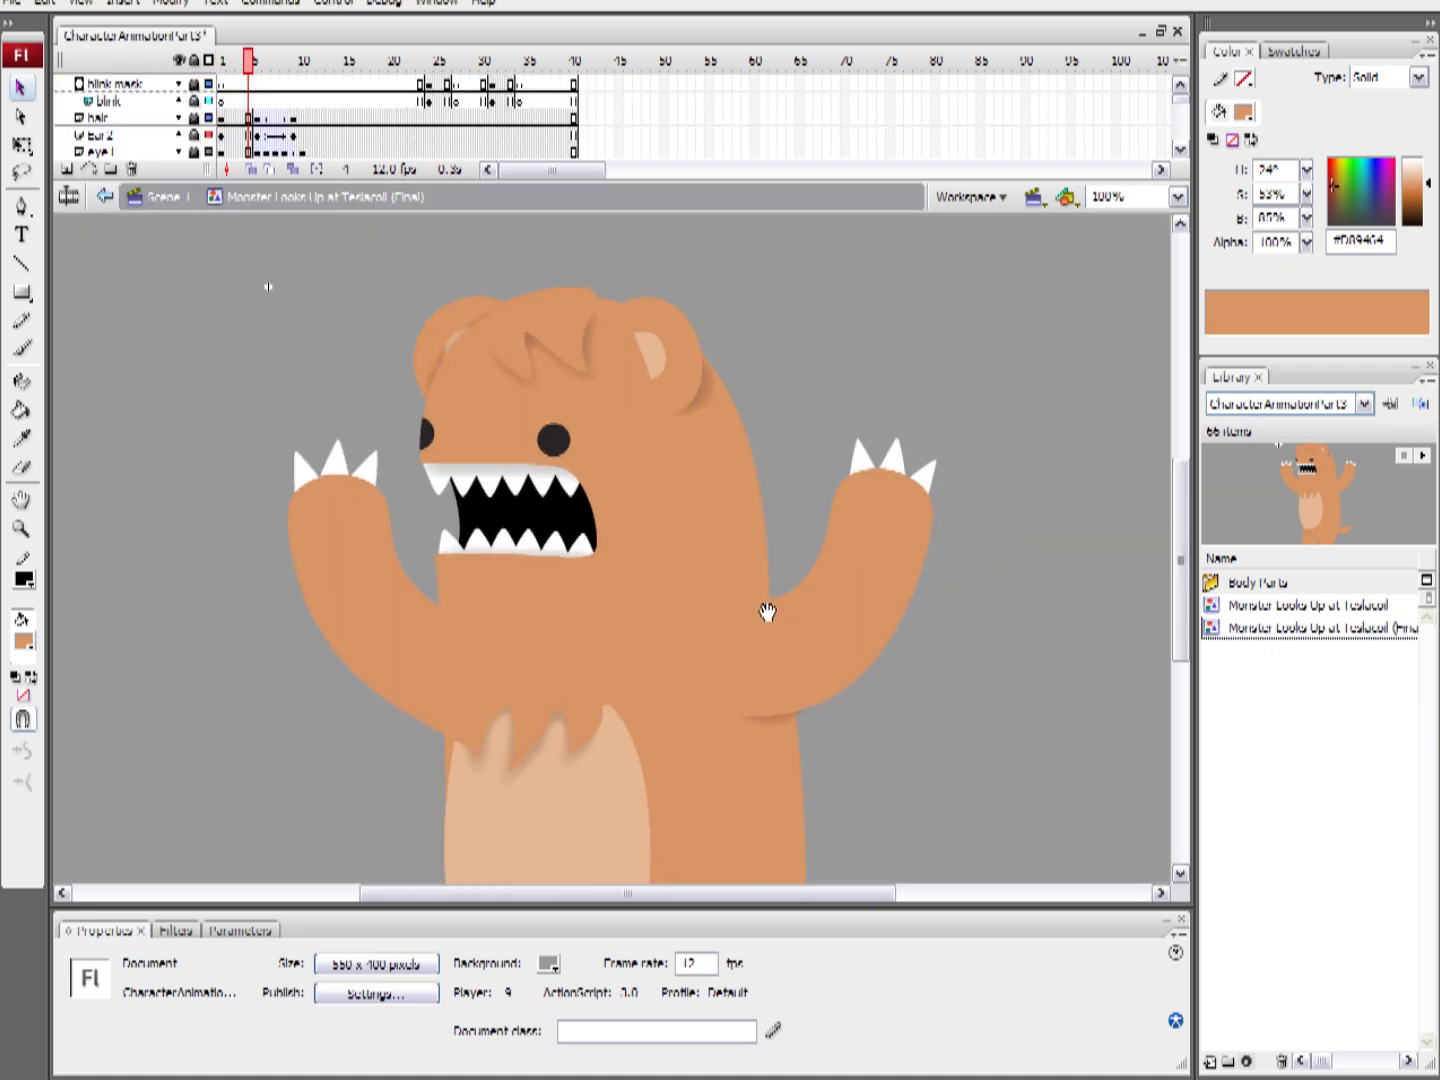
mouse_move(250, 65)
mouse_down()
mouse_move(341, 70)
mouse_move(250, 68)
mouse_up()
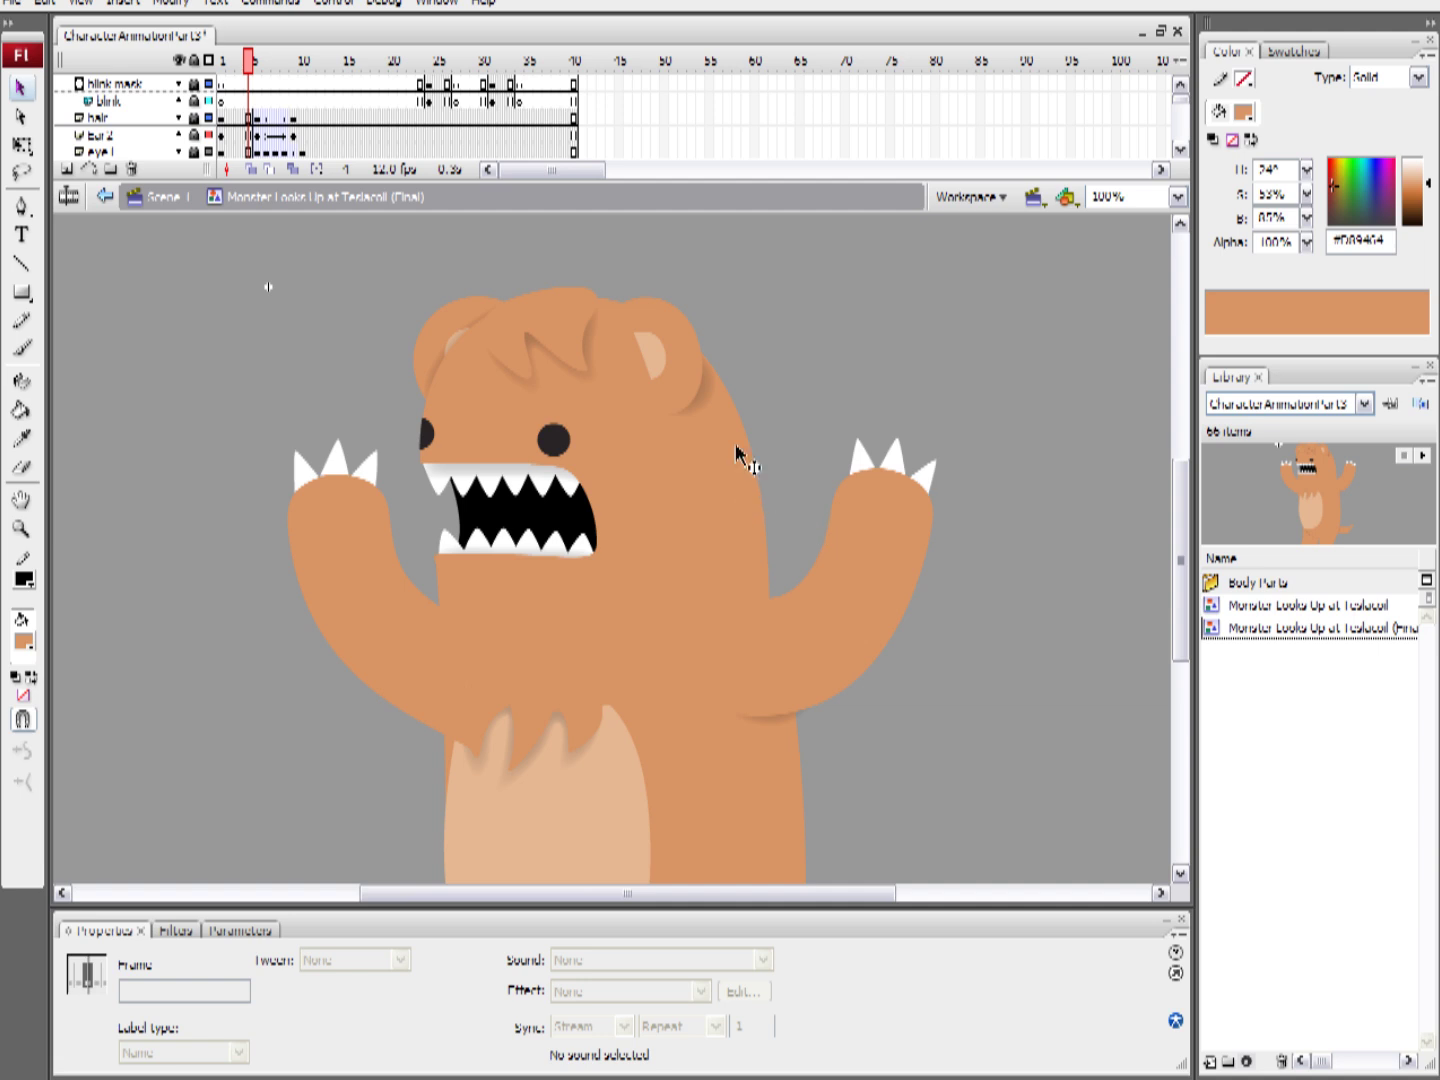
Open the Monster Looks Up at Teslacoil symbol and re-dock the Properties panel above the document and the timeline beside the stage
double_click(1211, 608)
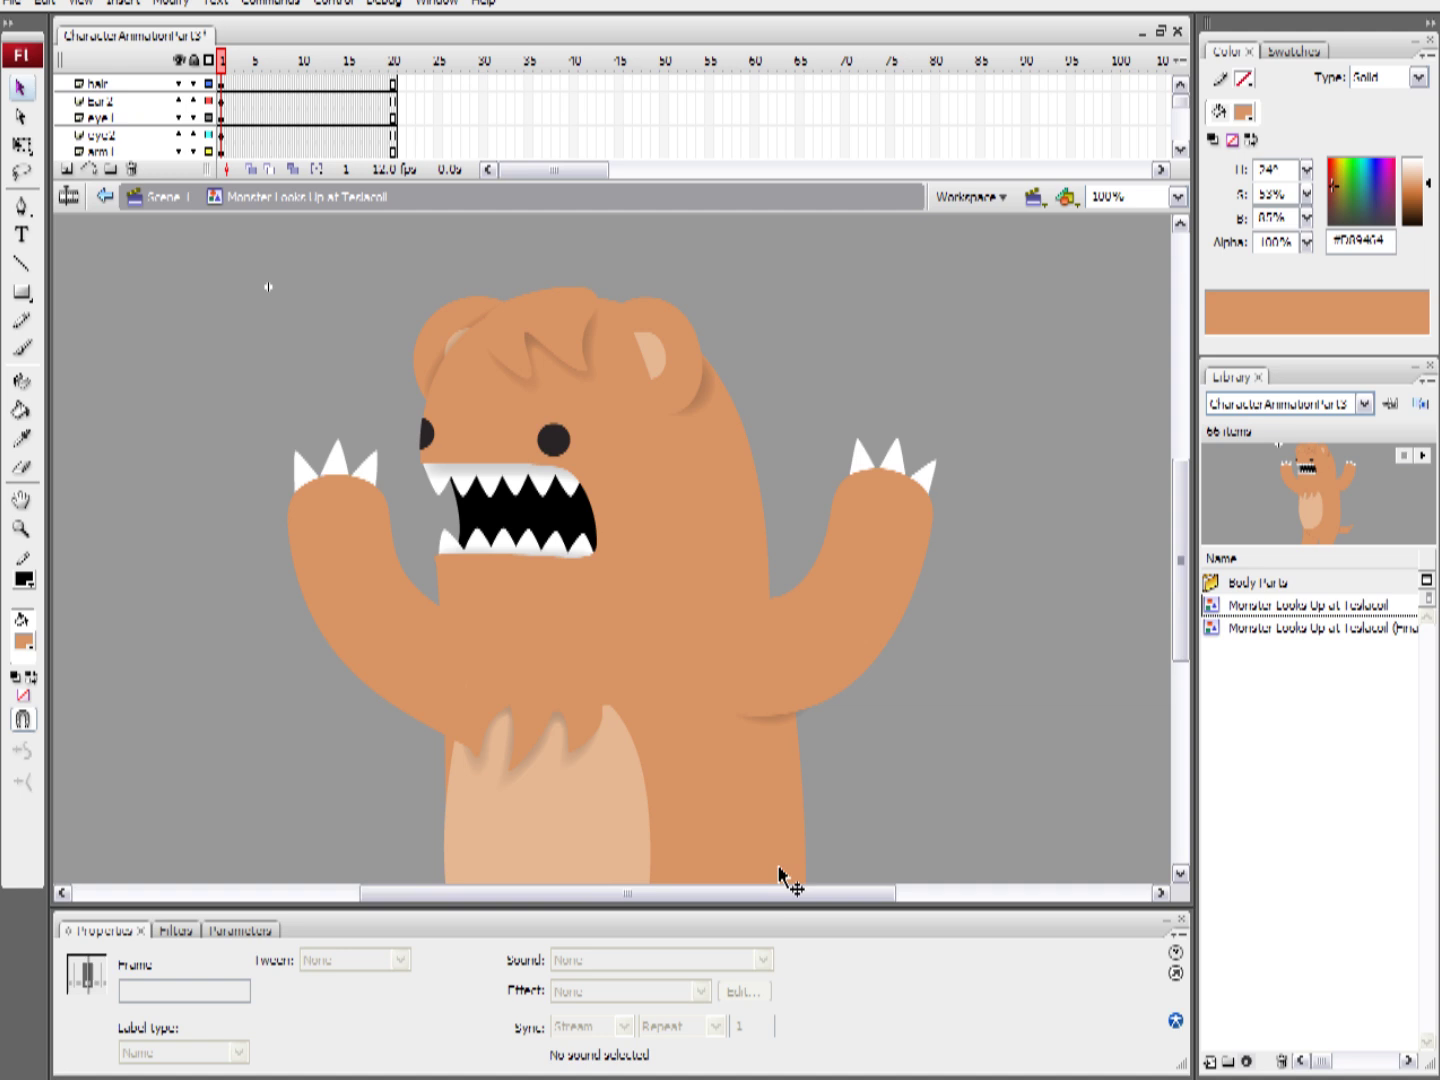
drag(752, 929, 637, 68)
drag(60, 237, 119, 617)
drag(1015, 691, 886, 574)
double_click(982, 38)
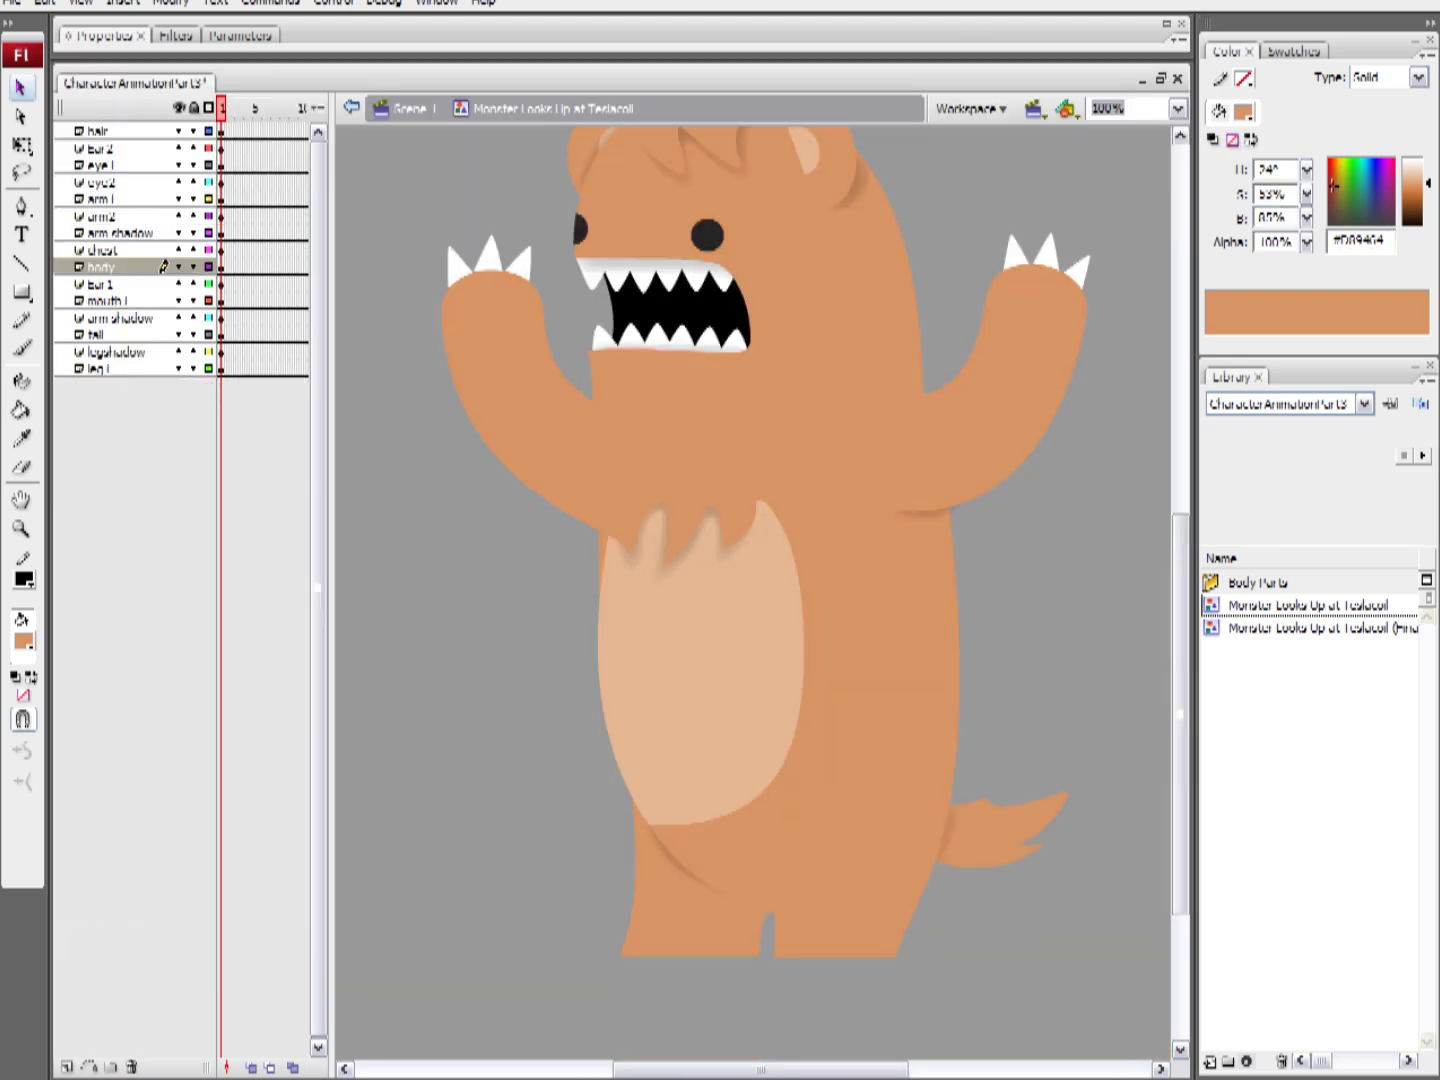
Collapse the Color, Swatches and Library panels to icons and widen the timeline area to show all 20 frames
double_click(1300, 24)
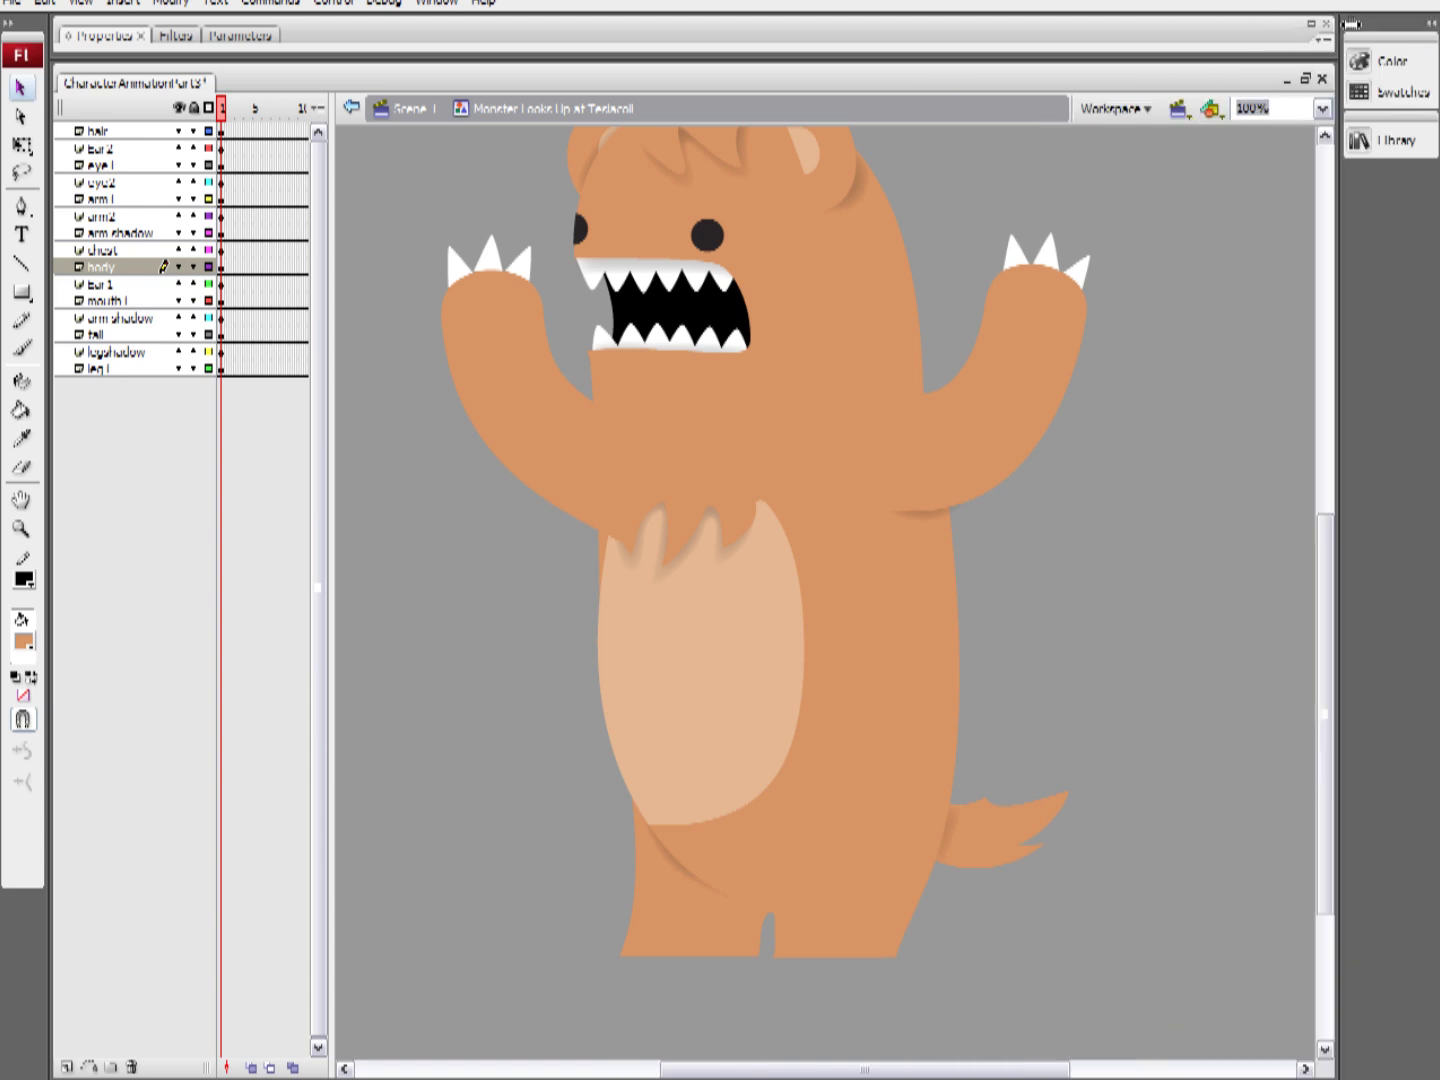
drag(1340, 55, 1404, 54)
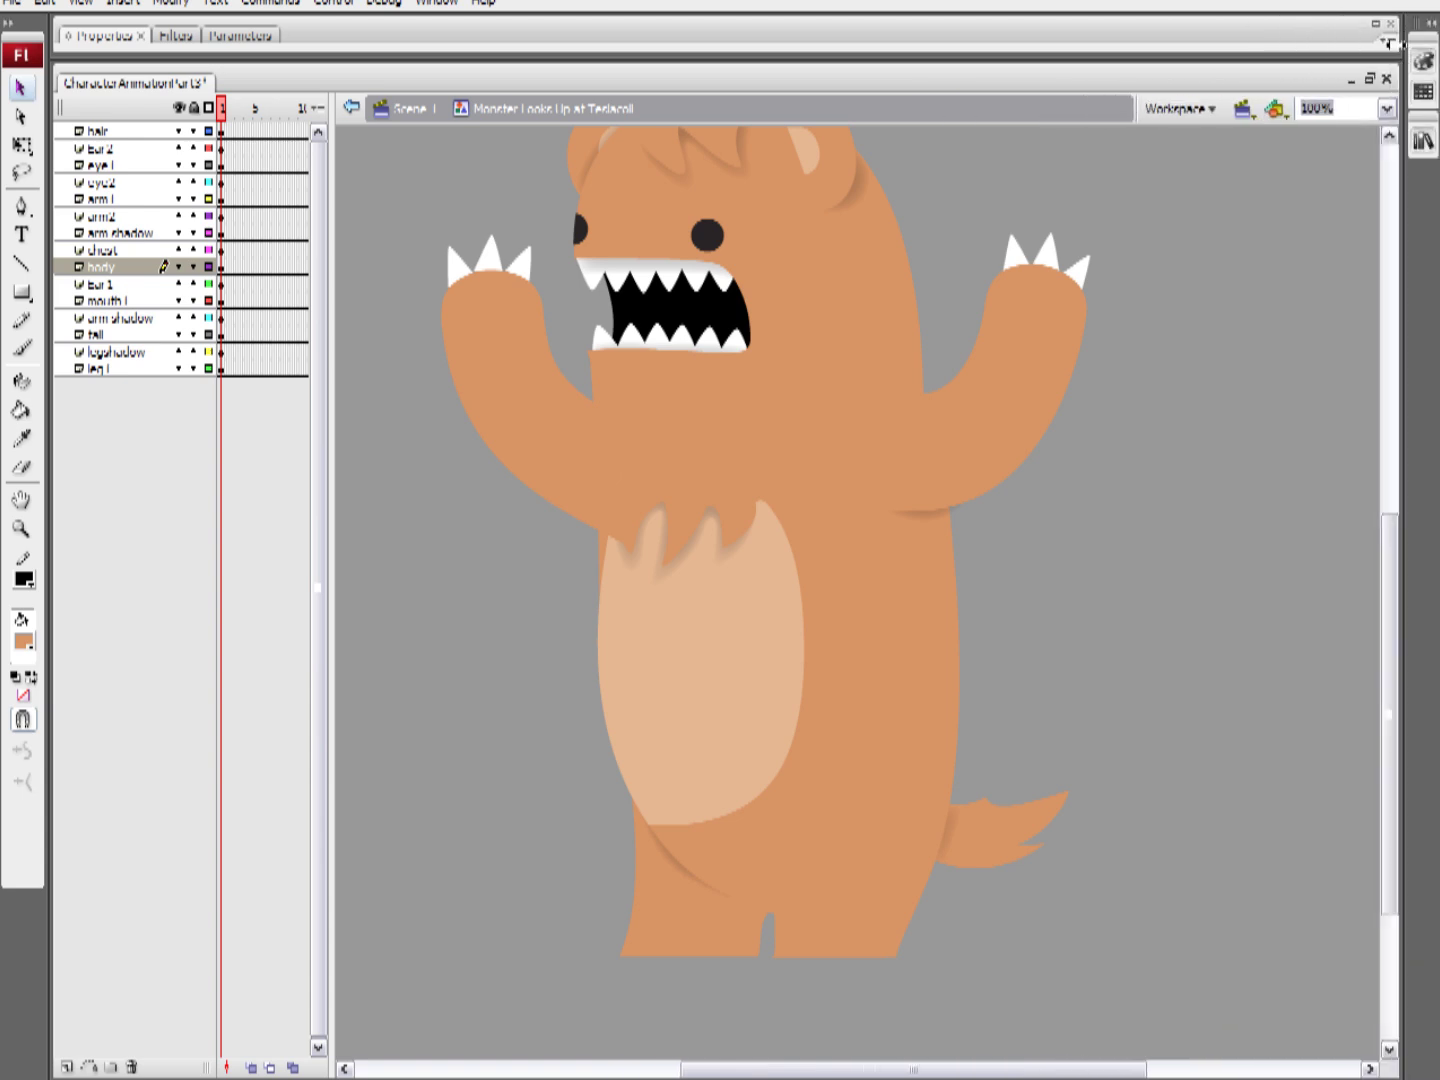
drag(810, 386, 994, 461)
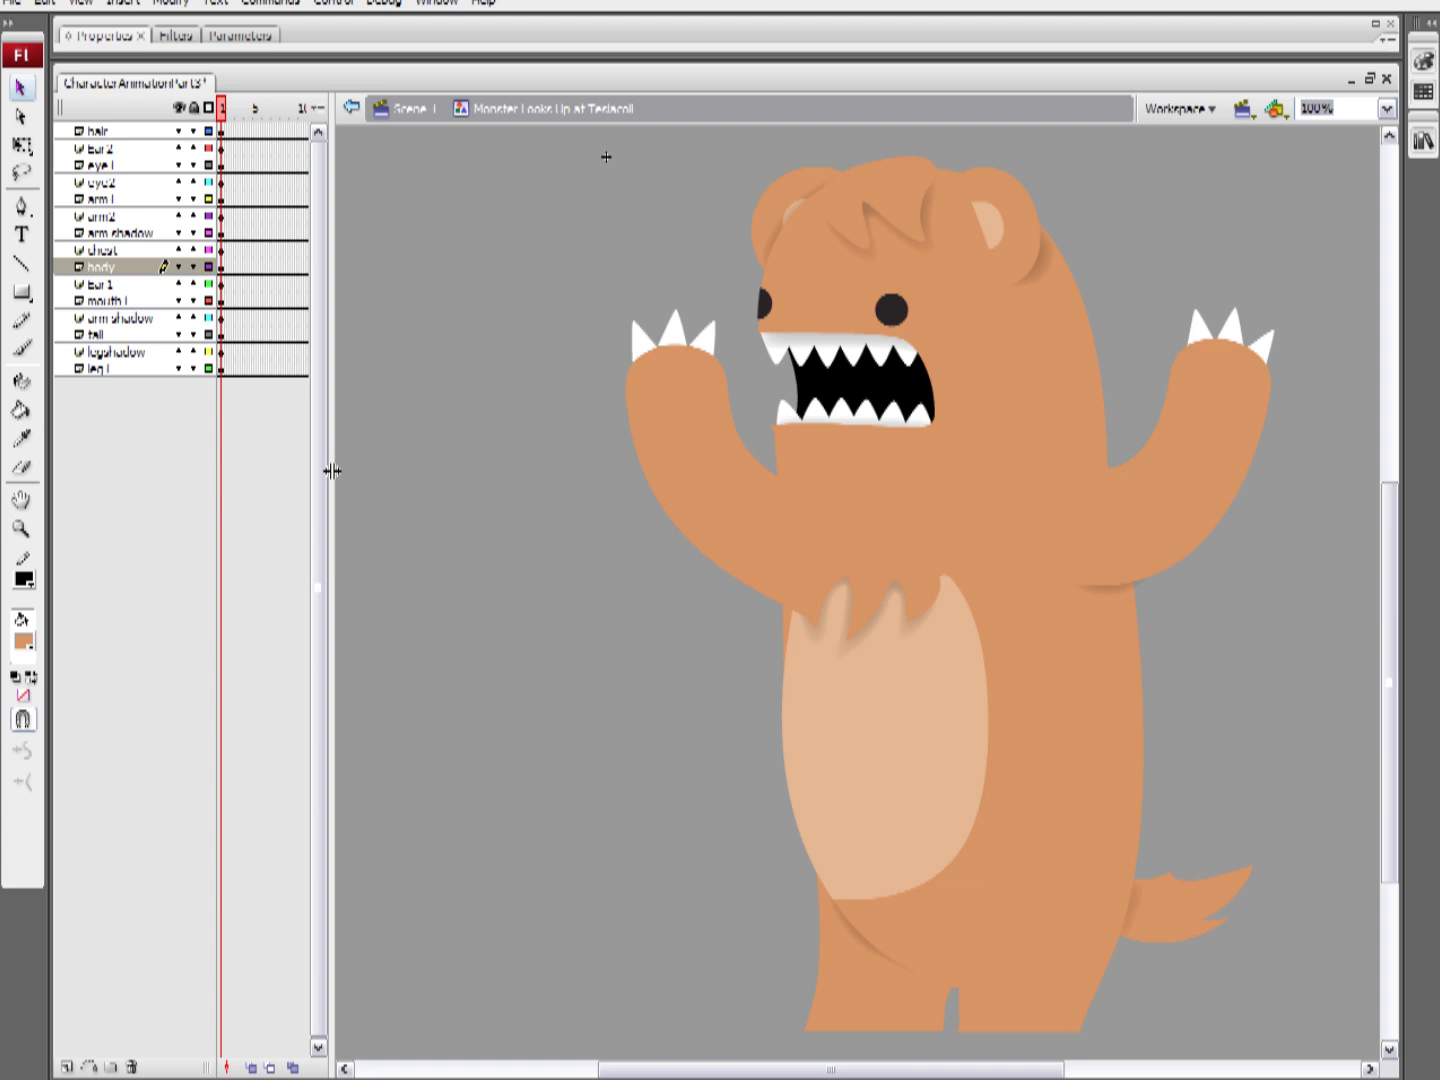
drag(331, 472, 565, 489)
click(648, 30)
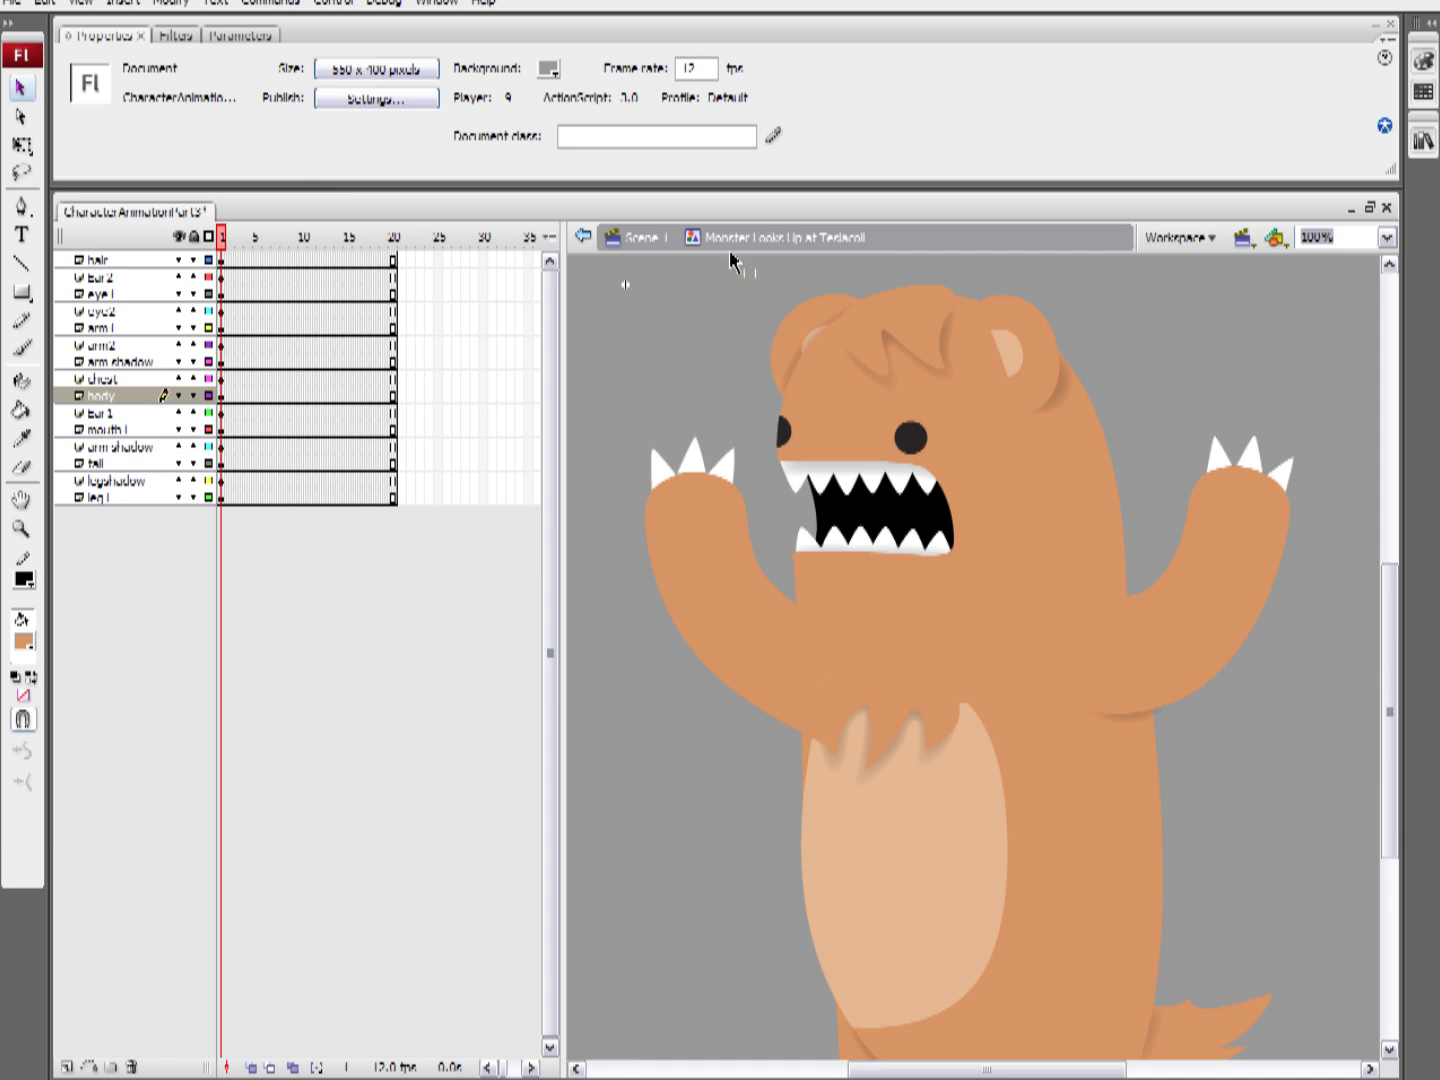
Turn off snapping to guides and snapping to objects
click(81, 3)
mouse_move(201, 212)
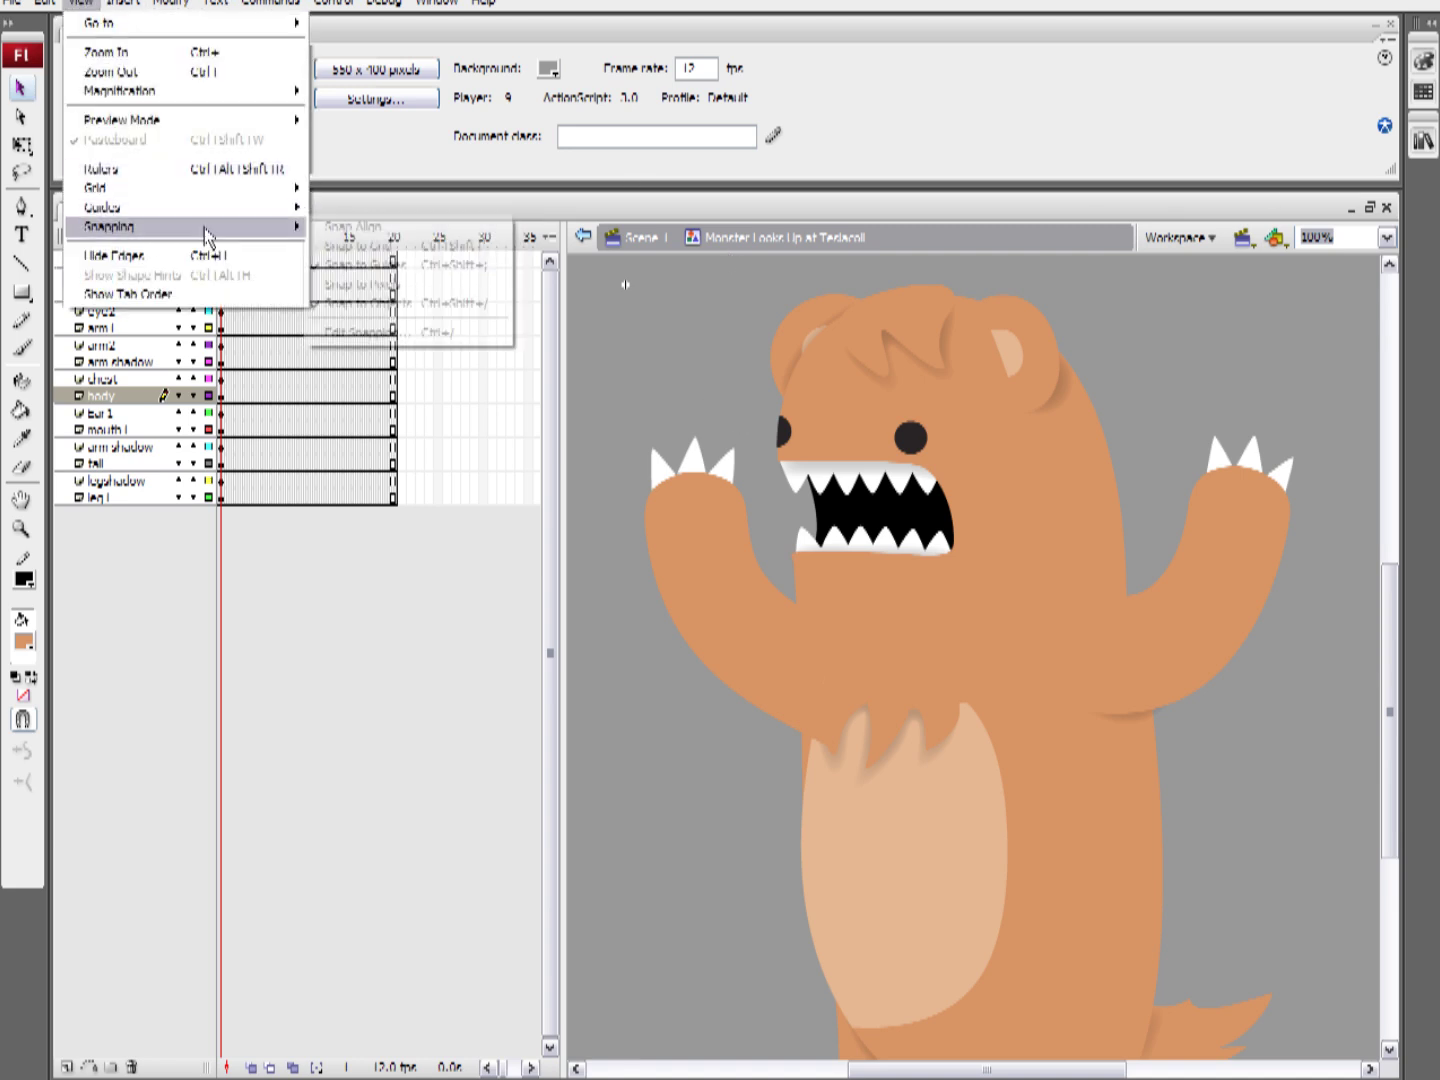
click(350, 265)
click(72, 8)
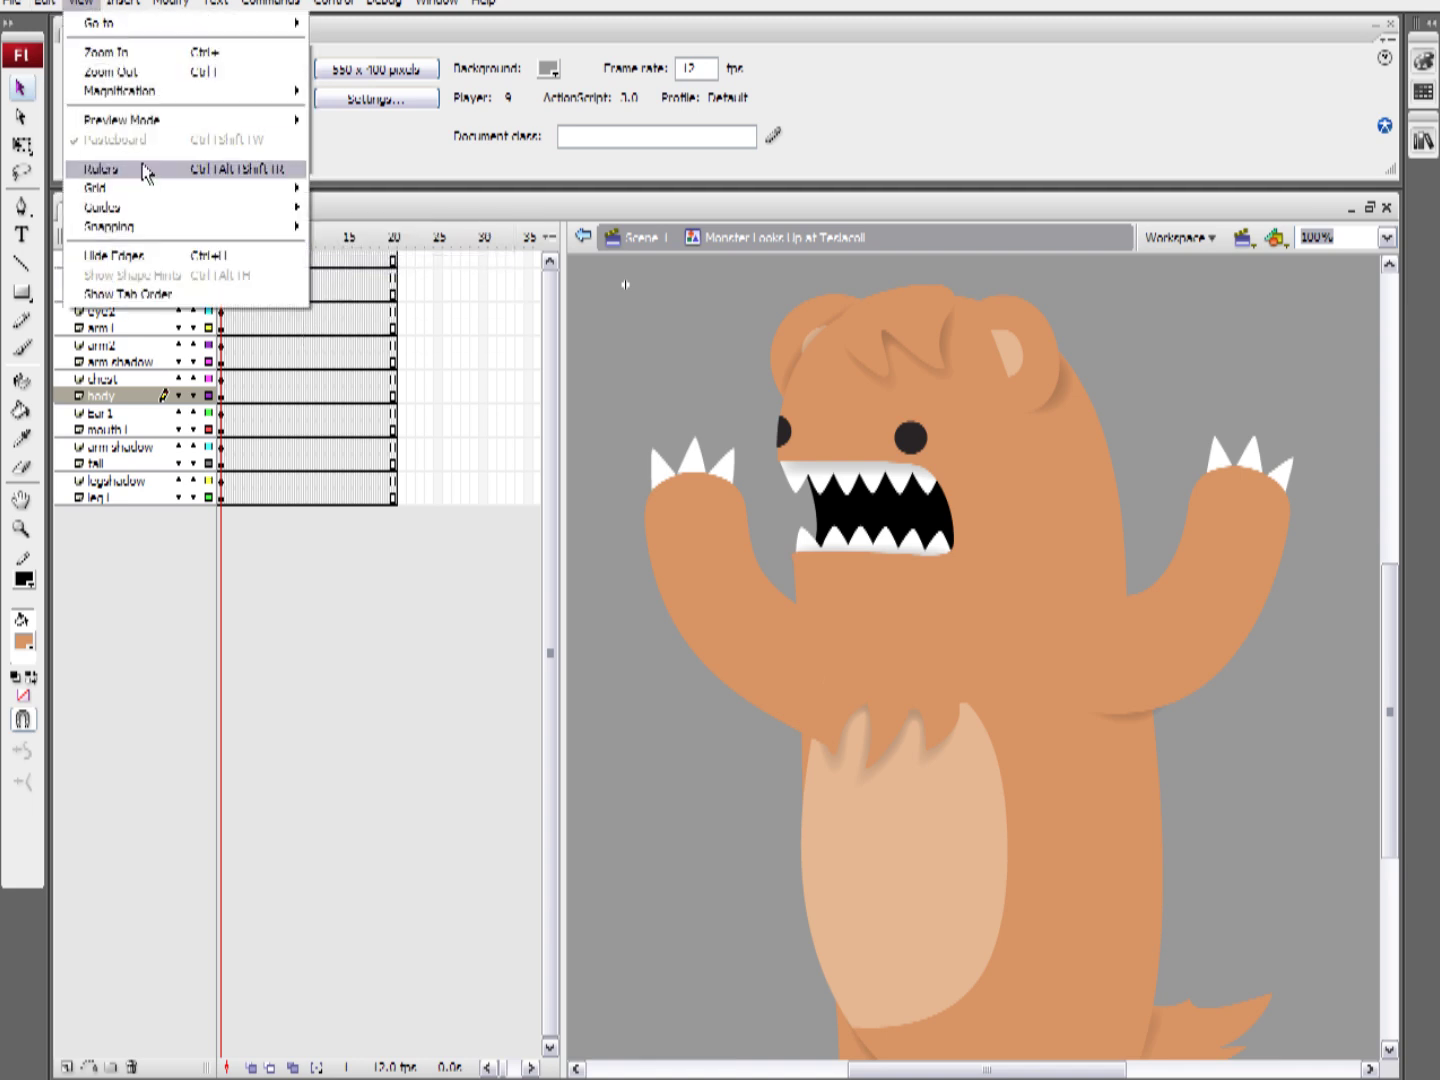
mouse_move(150, 227)
click(374, 308)
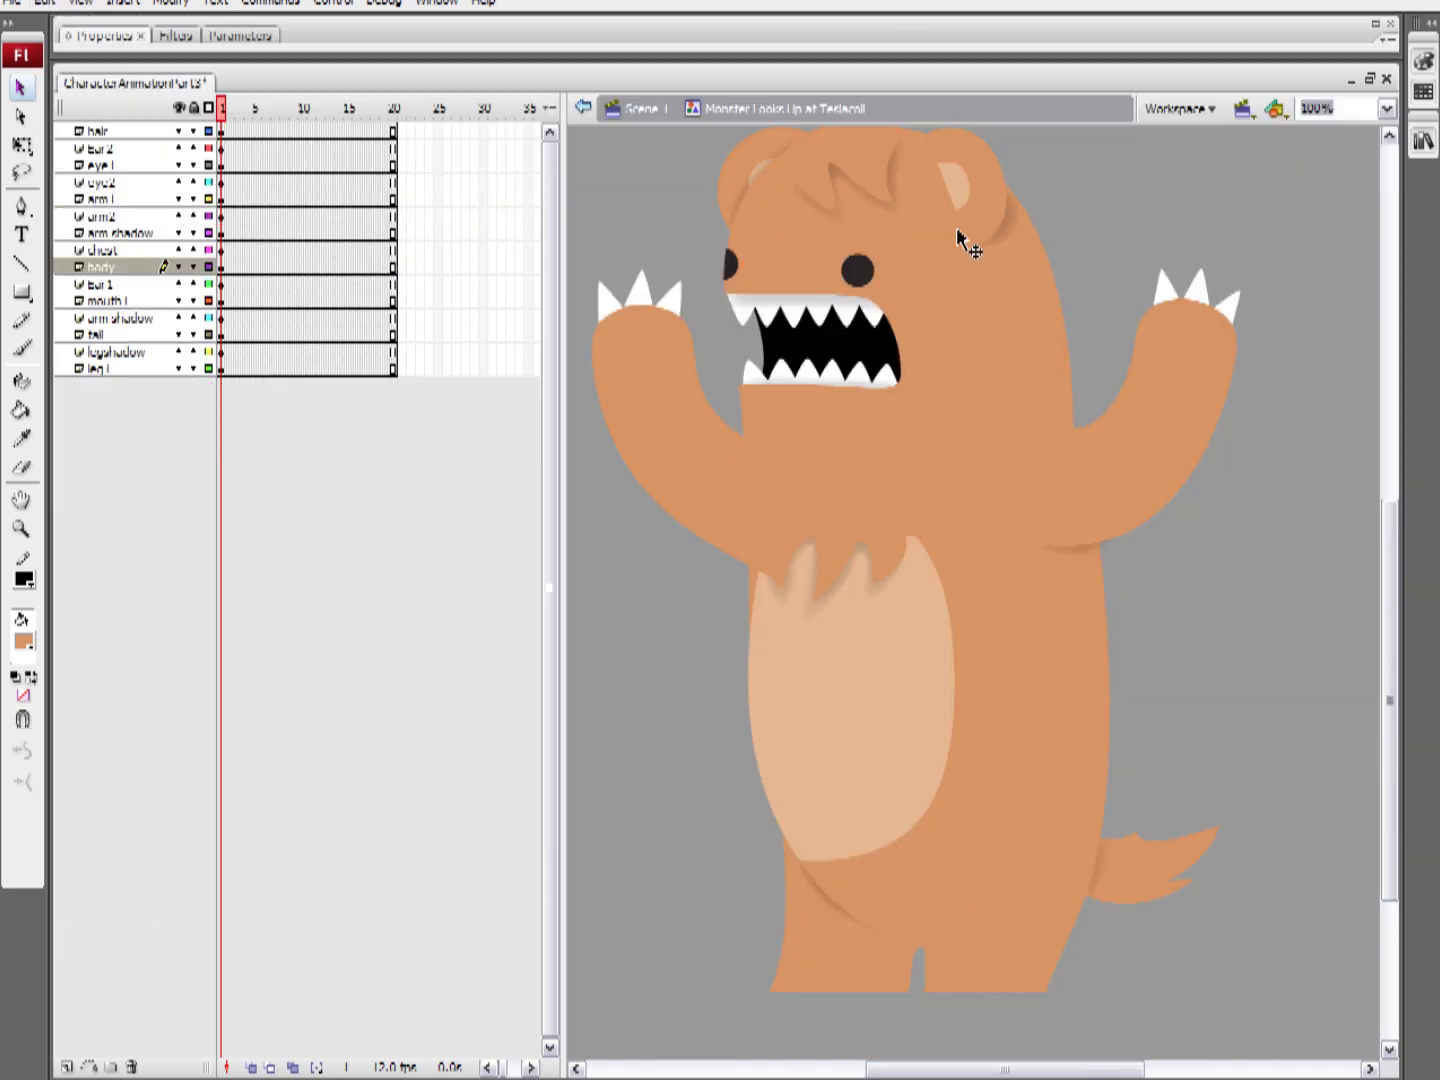
Insert keyframes at frame 5 on all layers from hair to leg1
drag(600, 399, 600, 440)
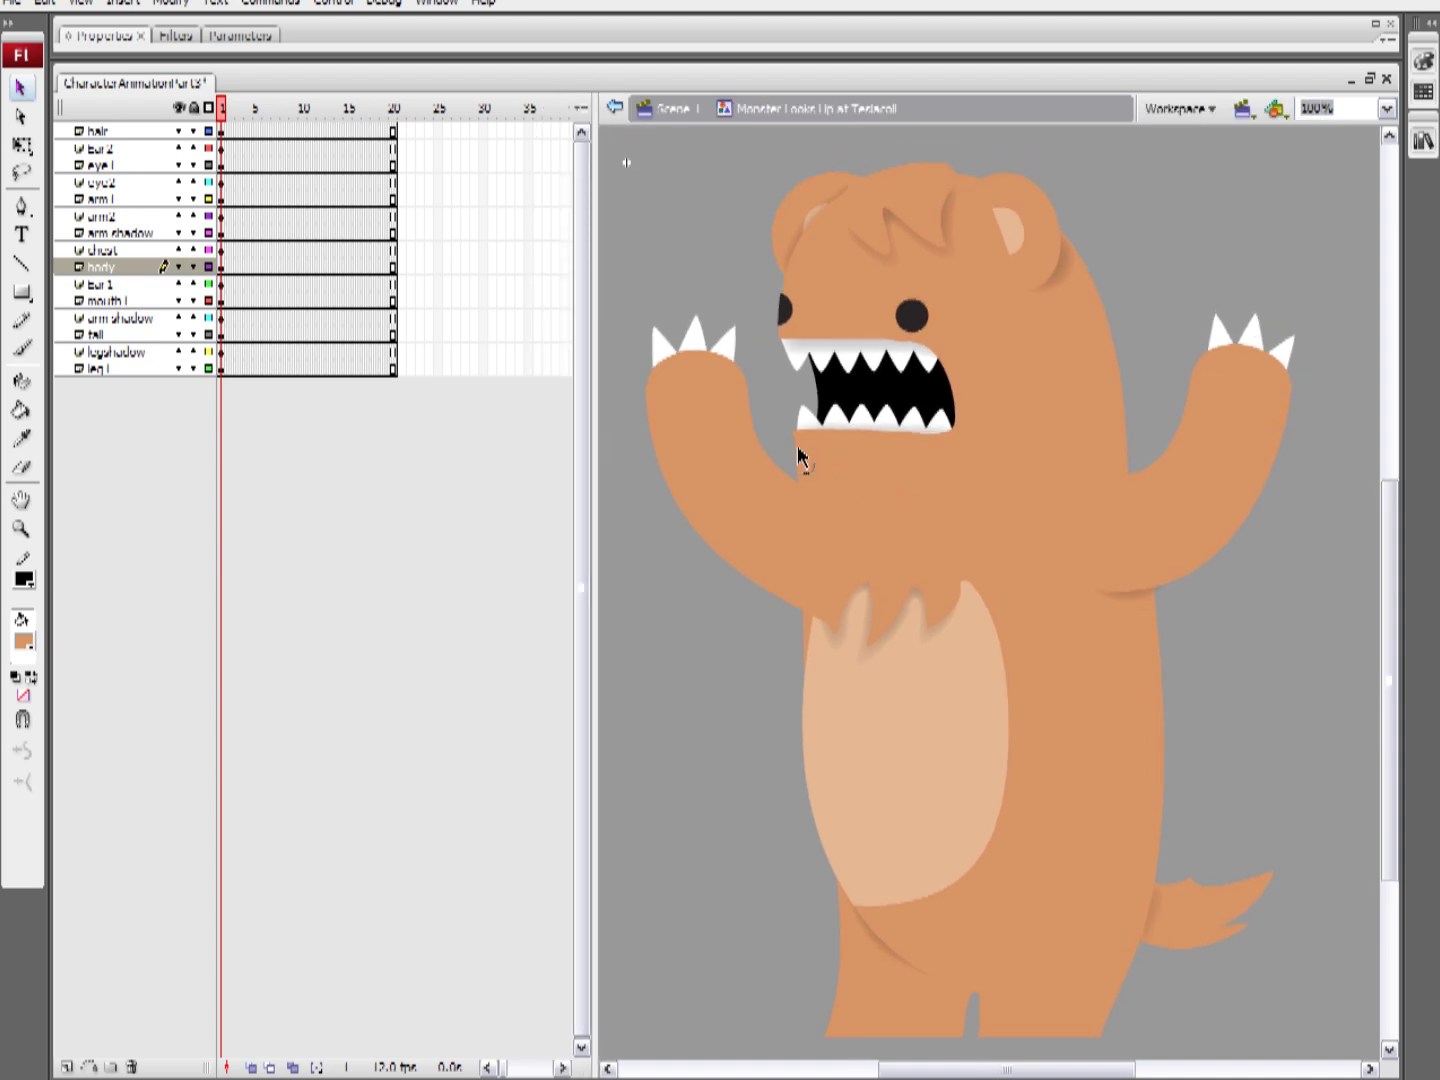
drag(256, 137, 265, 372)
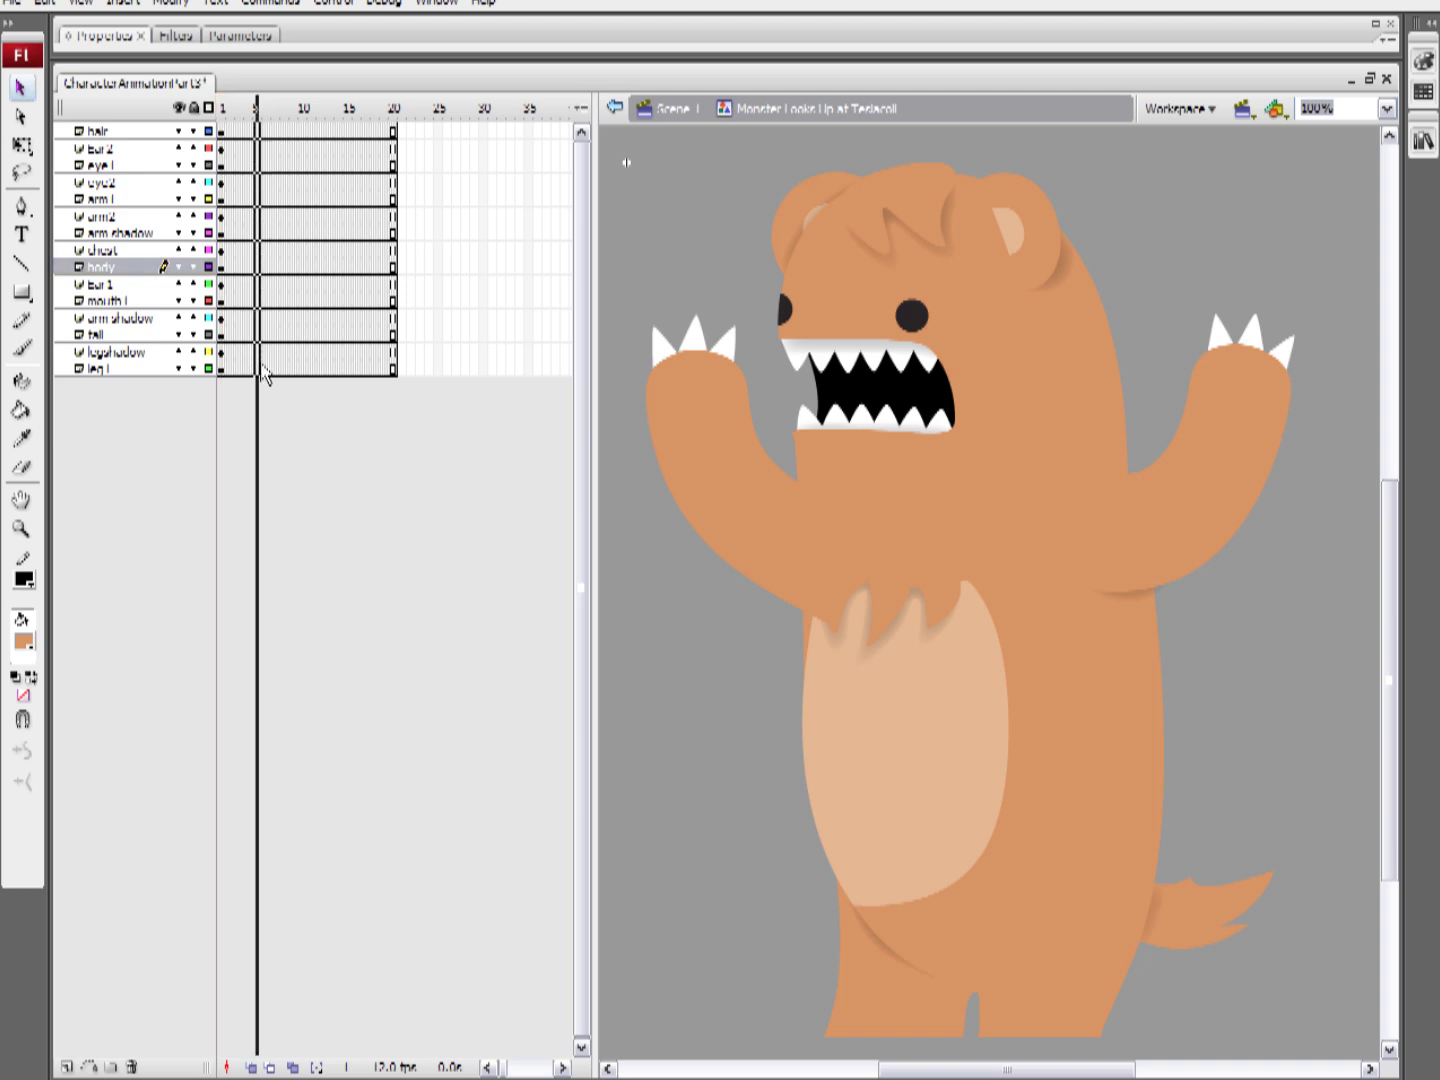
key(F6)
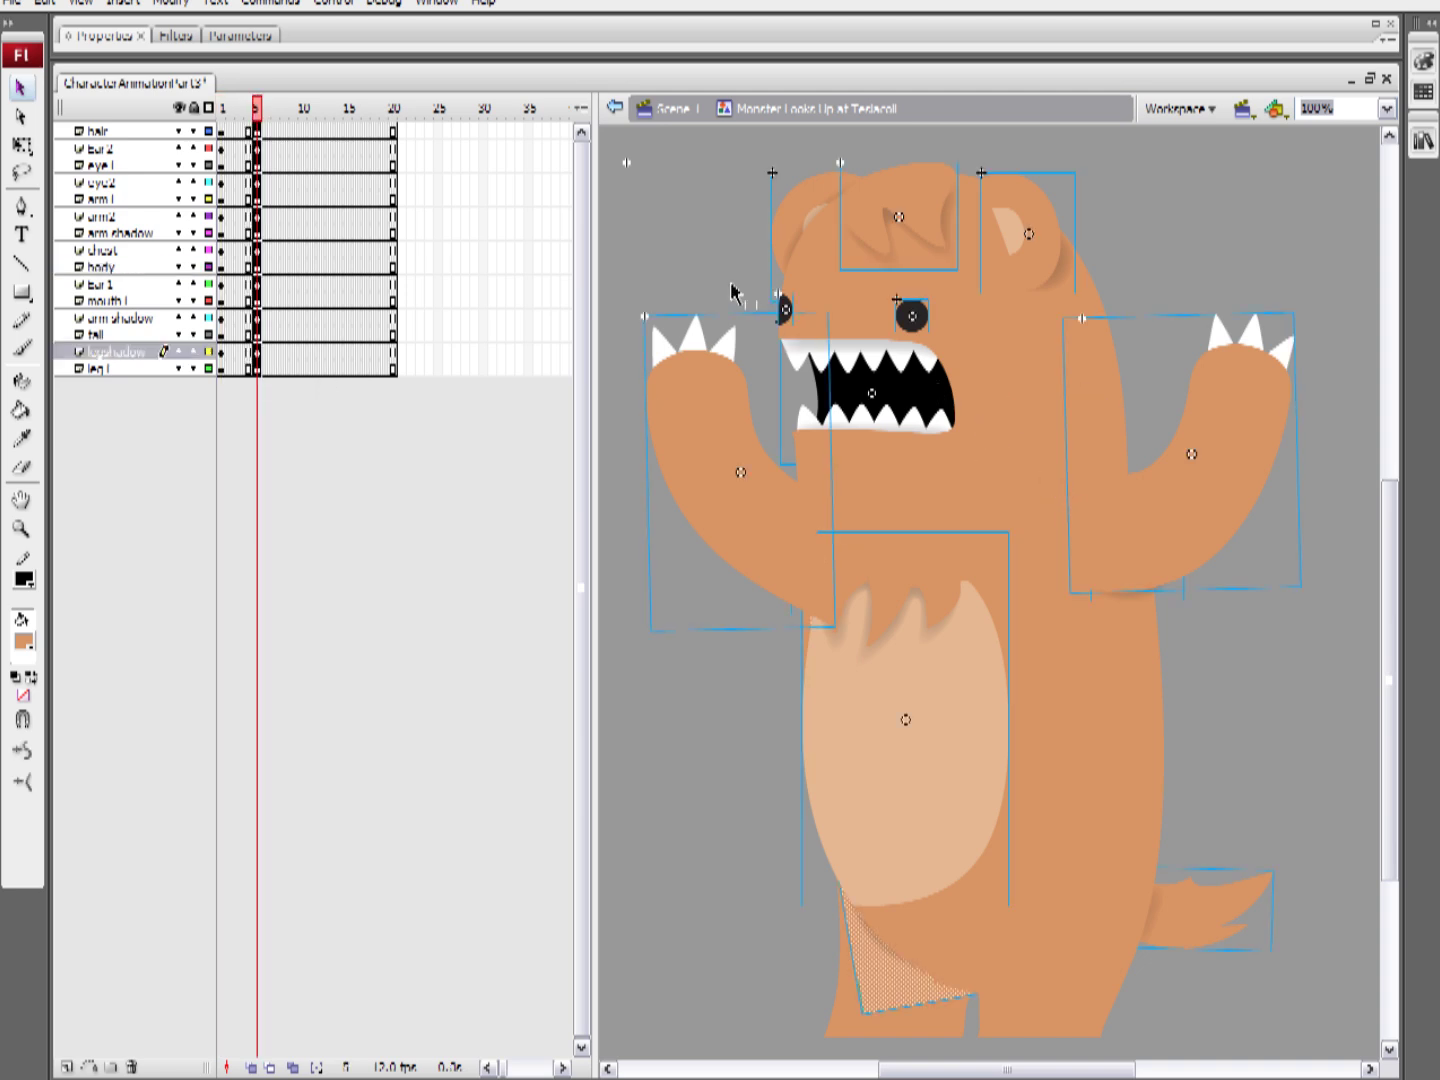
click(712, 272)
Insert keyframes at frame 9 on all layers from hair to leg1
drag(268, 104, 299, 370)
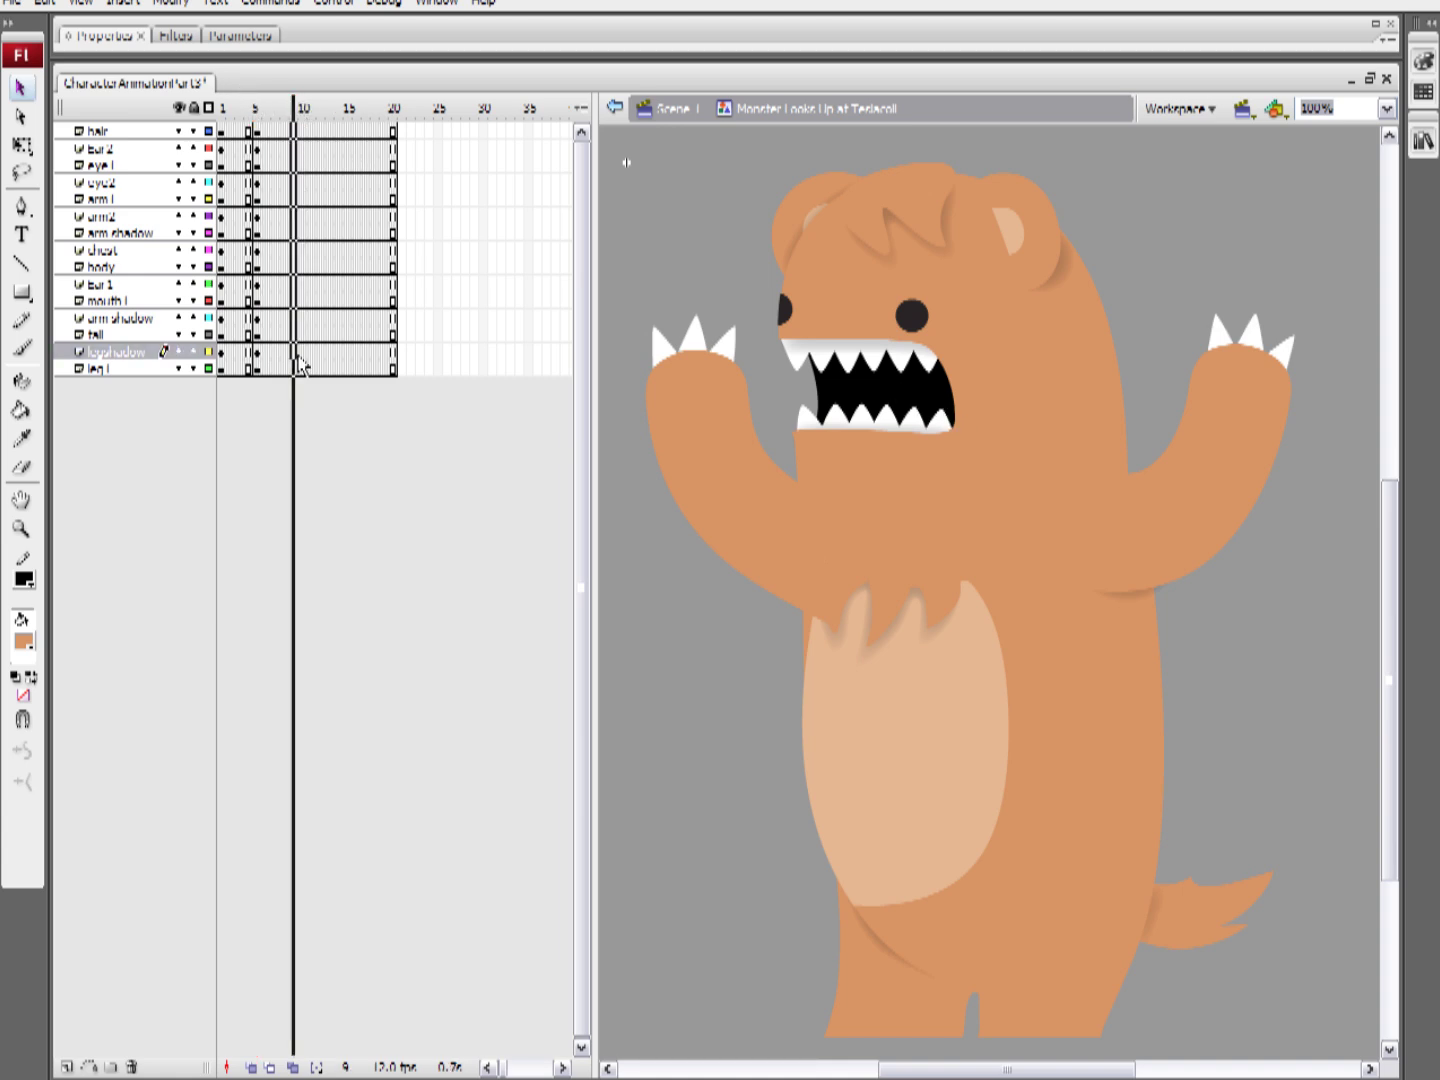
key(F6)
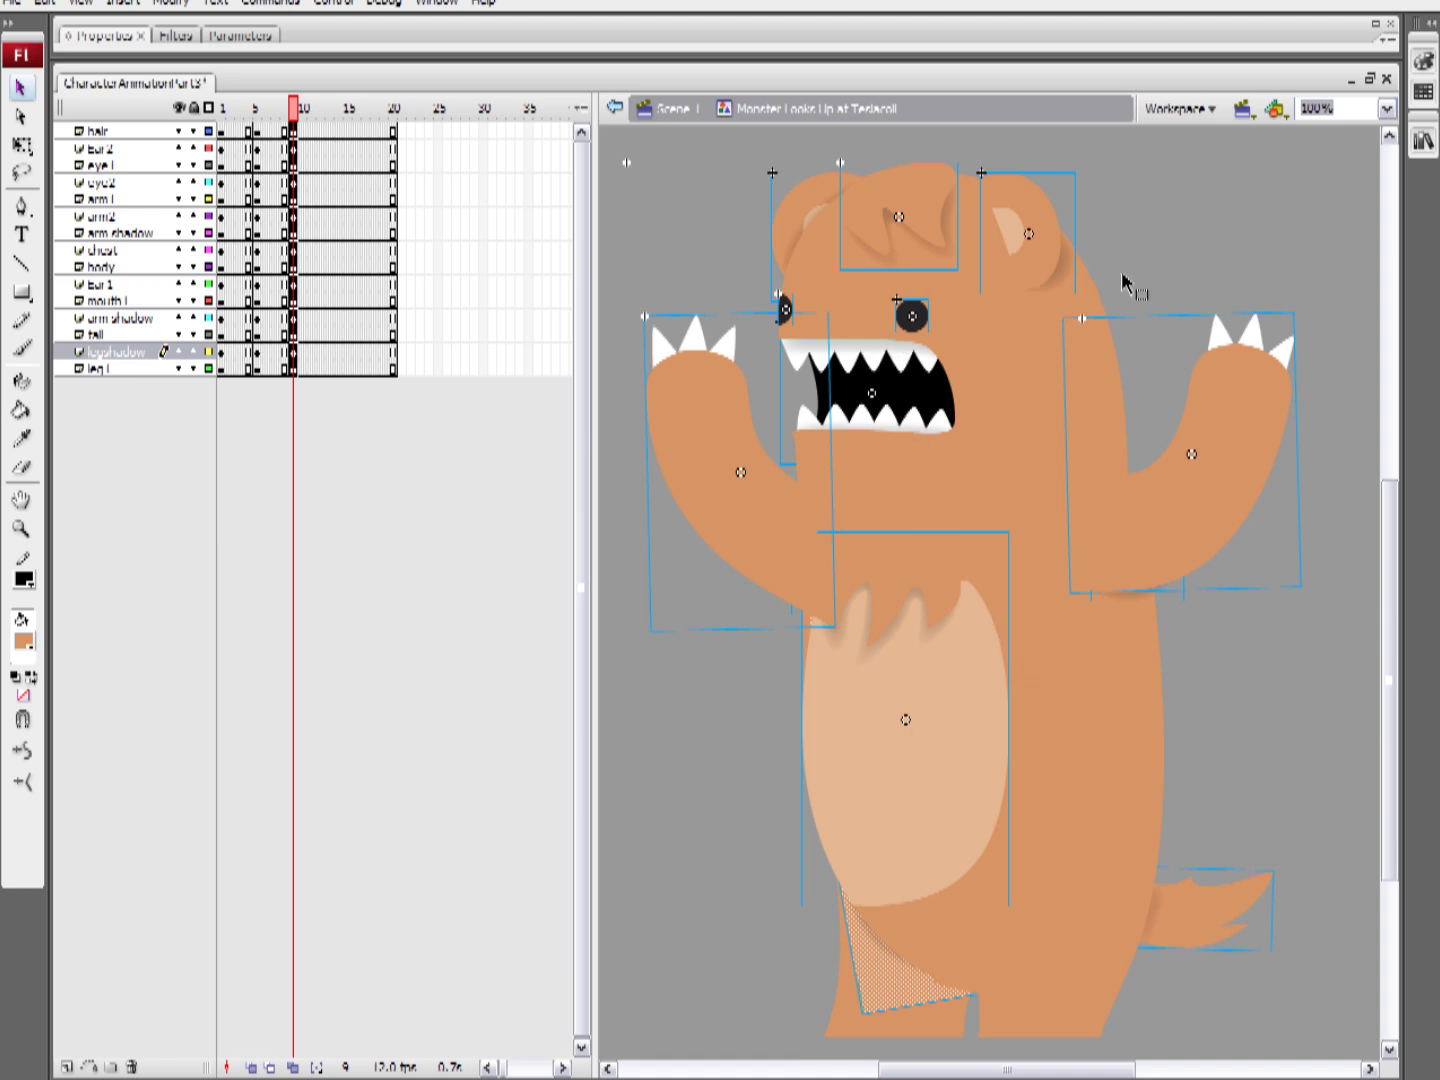
click(1183, 289)
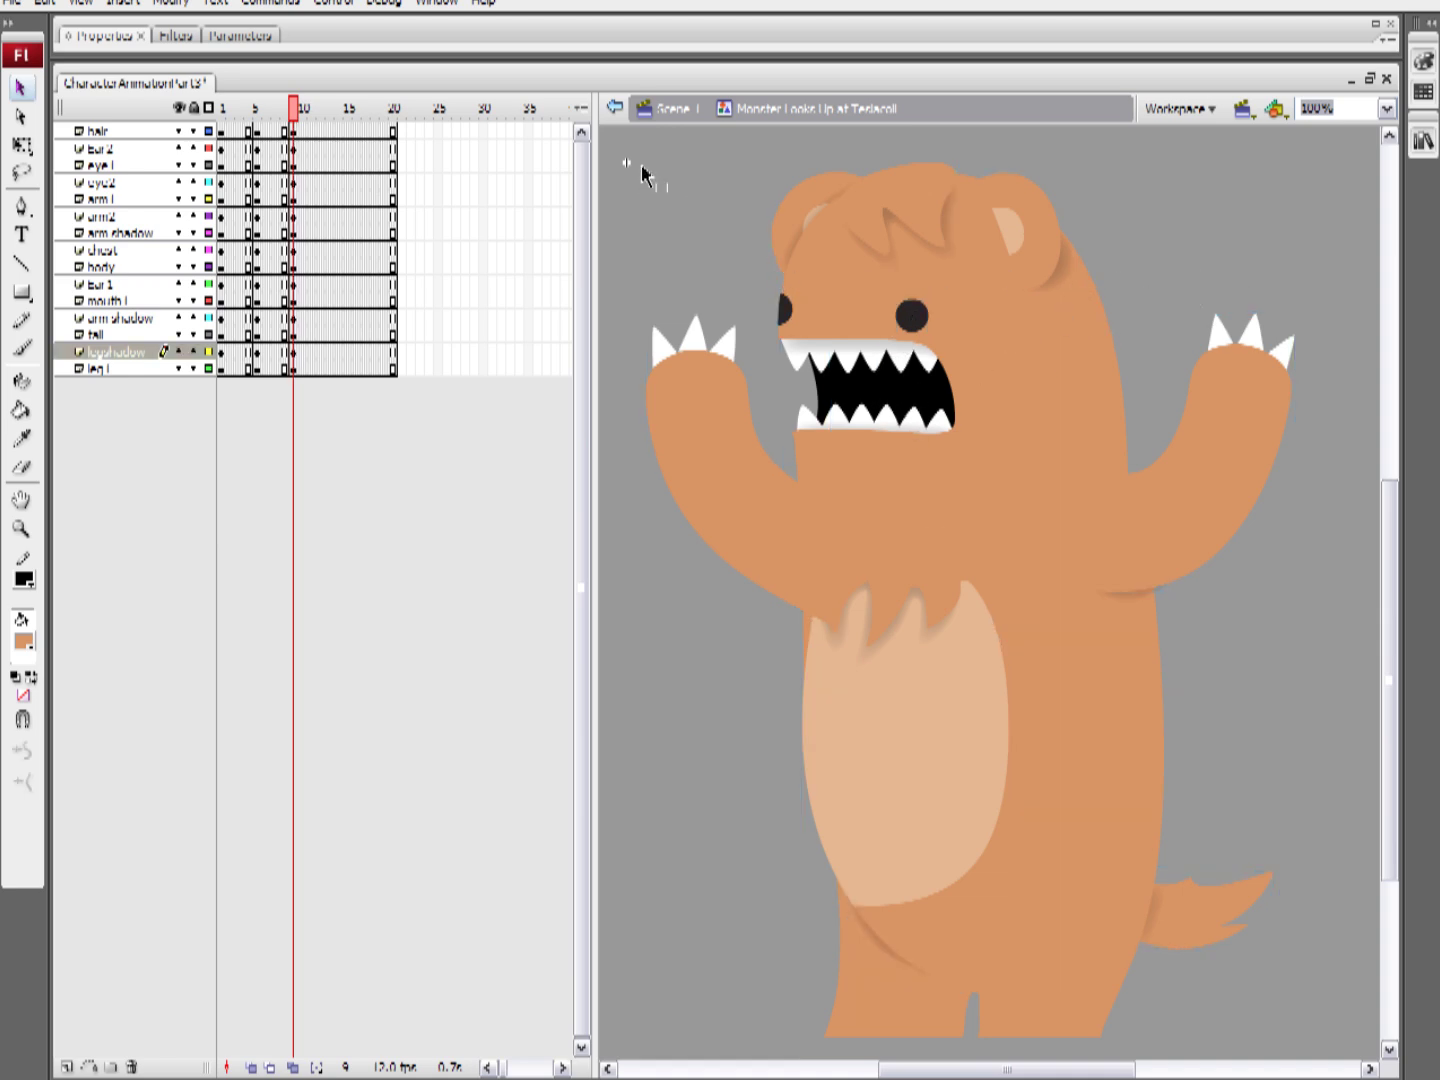
Copy the monster's upper-body parts at frame 9, including head features, arms, chest and the upper part of the body
drag(622, 153, 1328, 650)
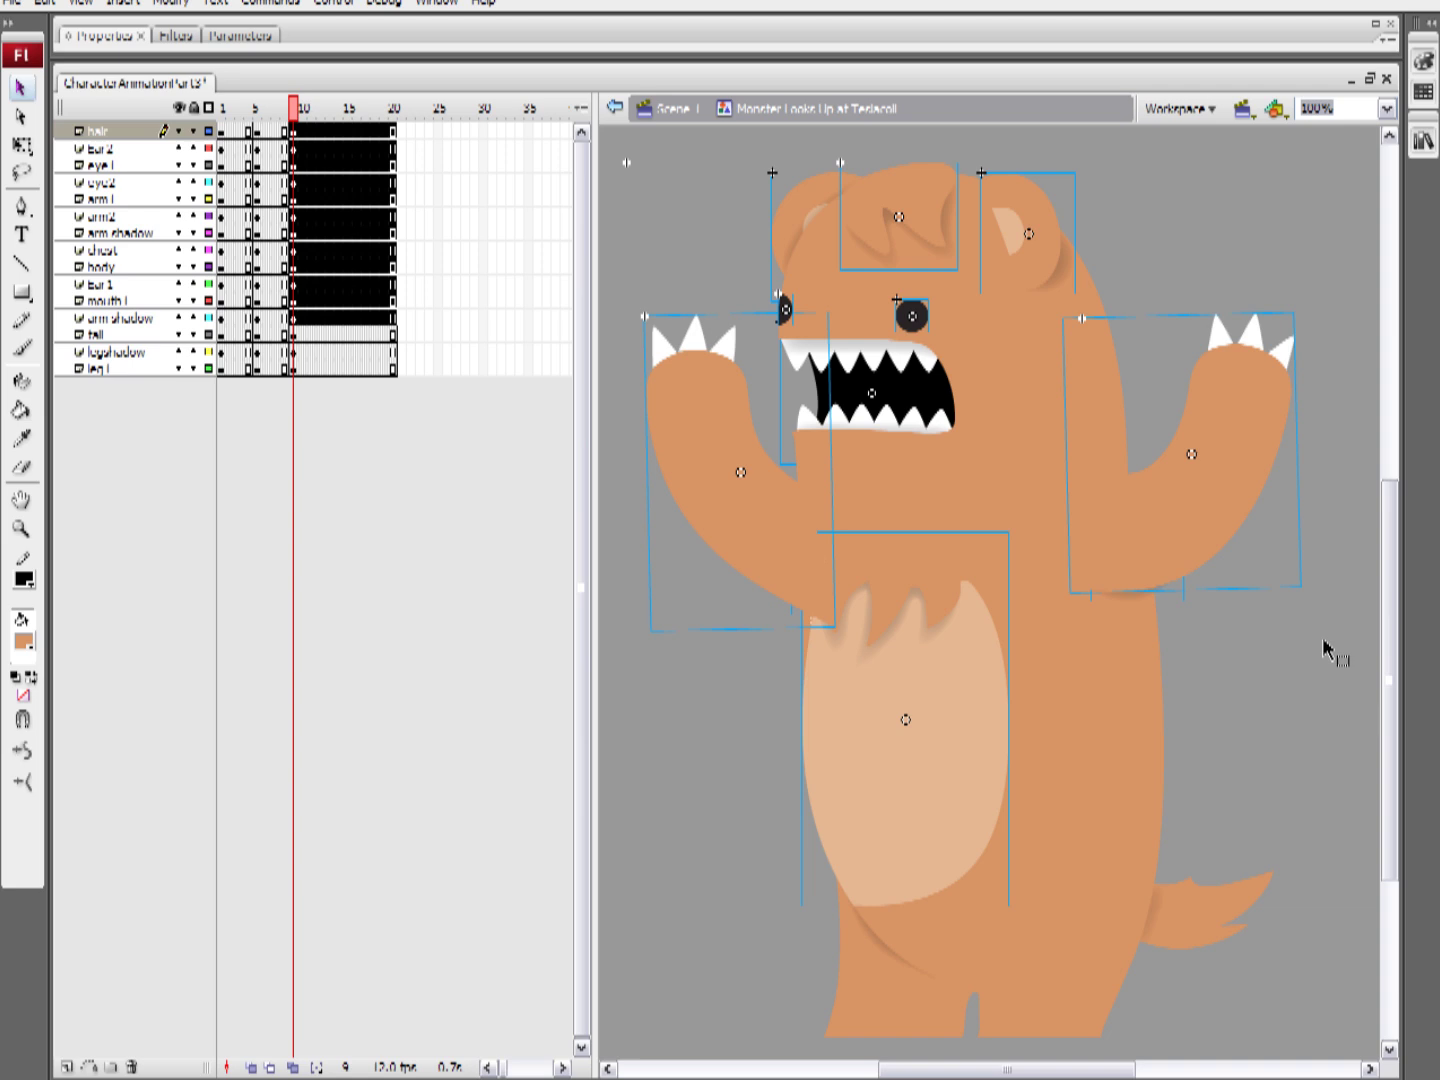
click(1006, 403)
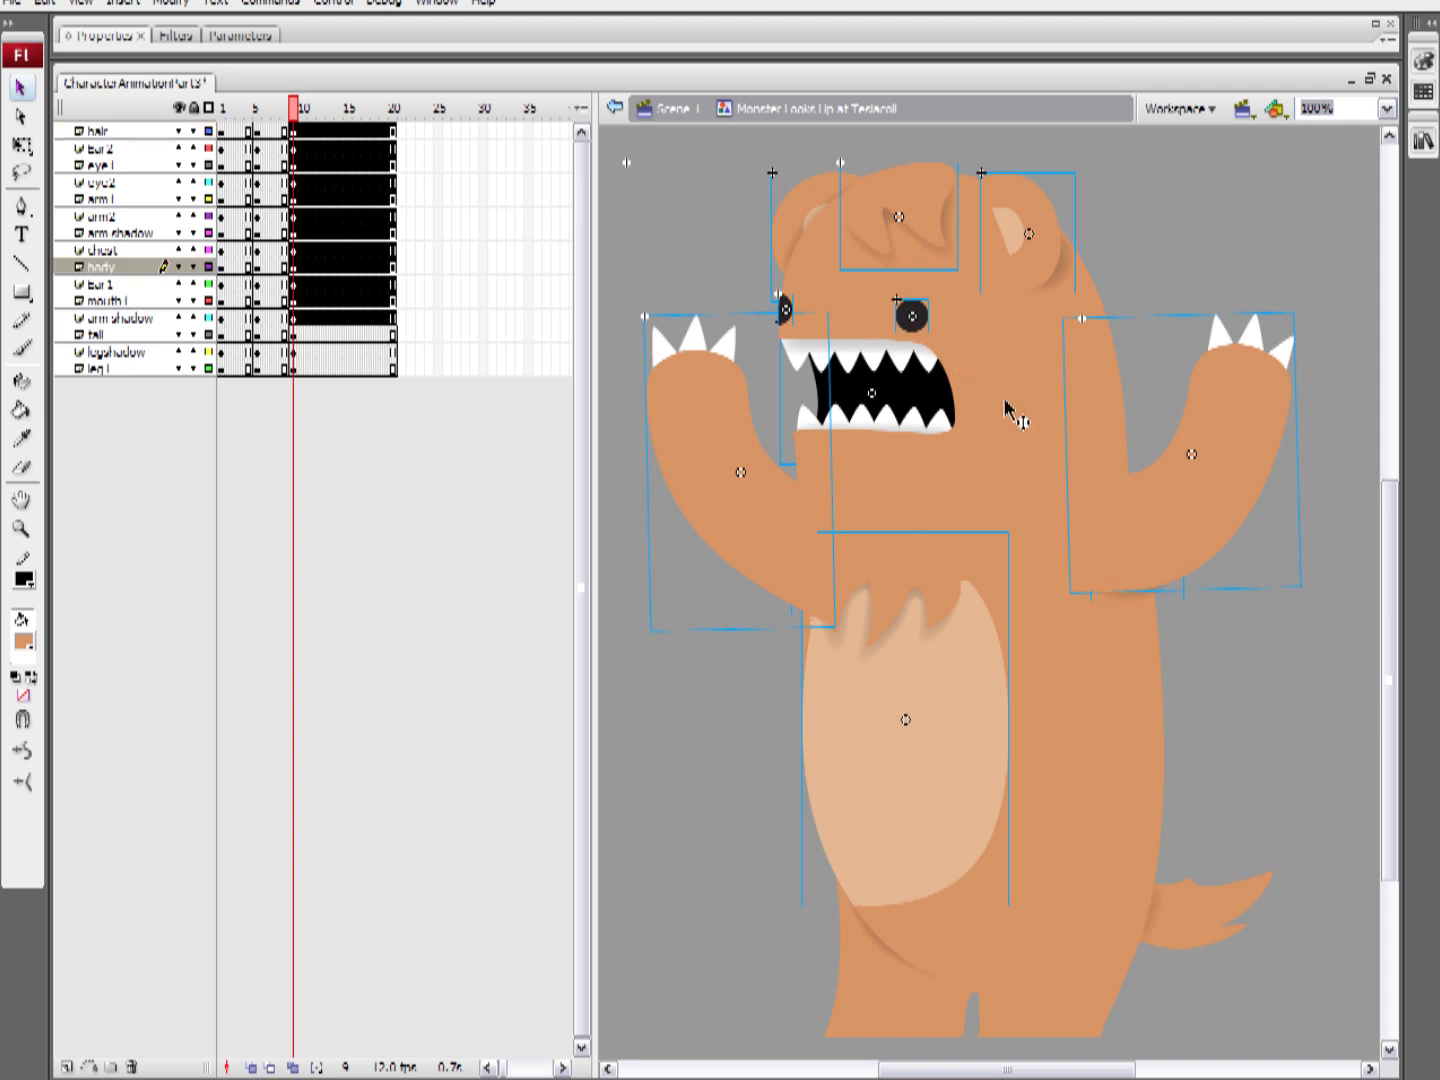
Add a layer named guide below the leg1 layer and convert it to a guide layer
click(122, 369)
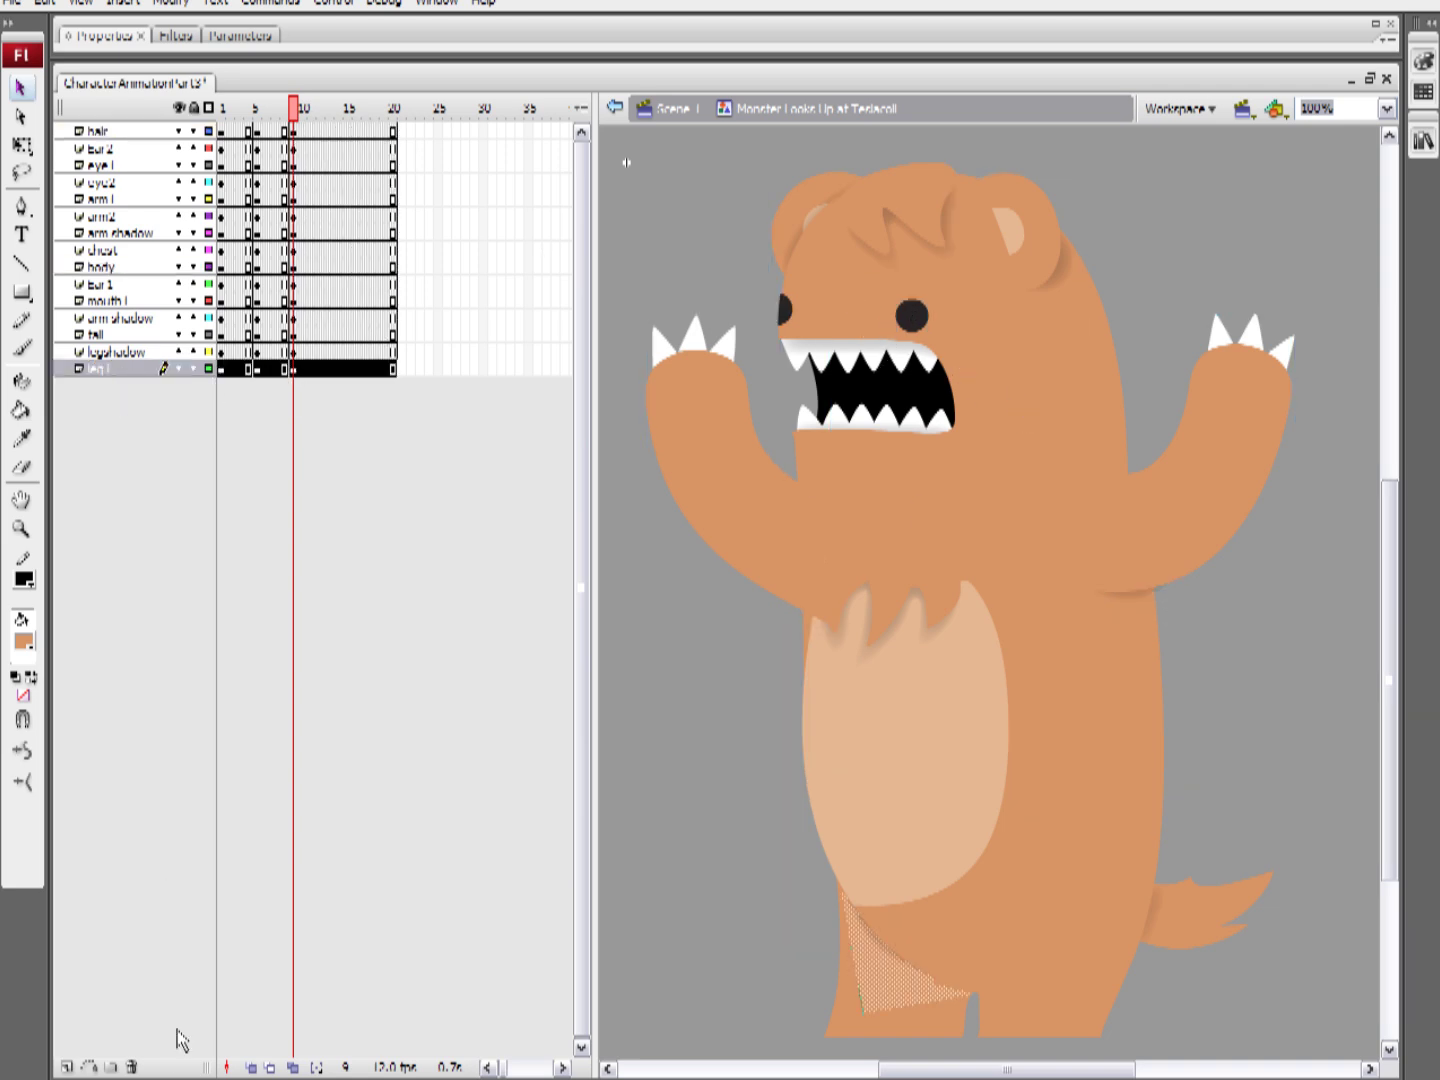
click(62, 1064)
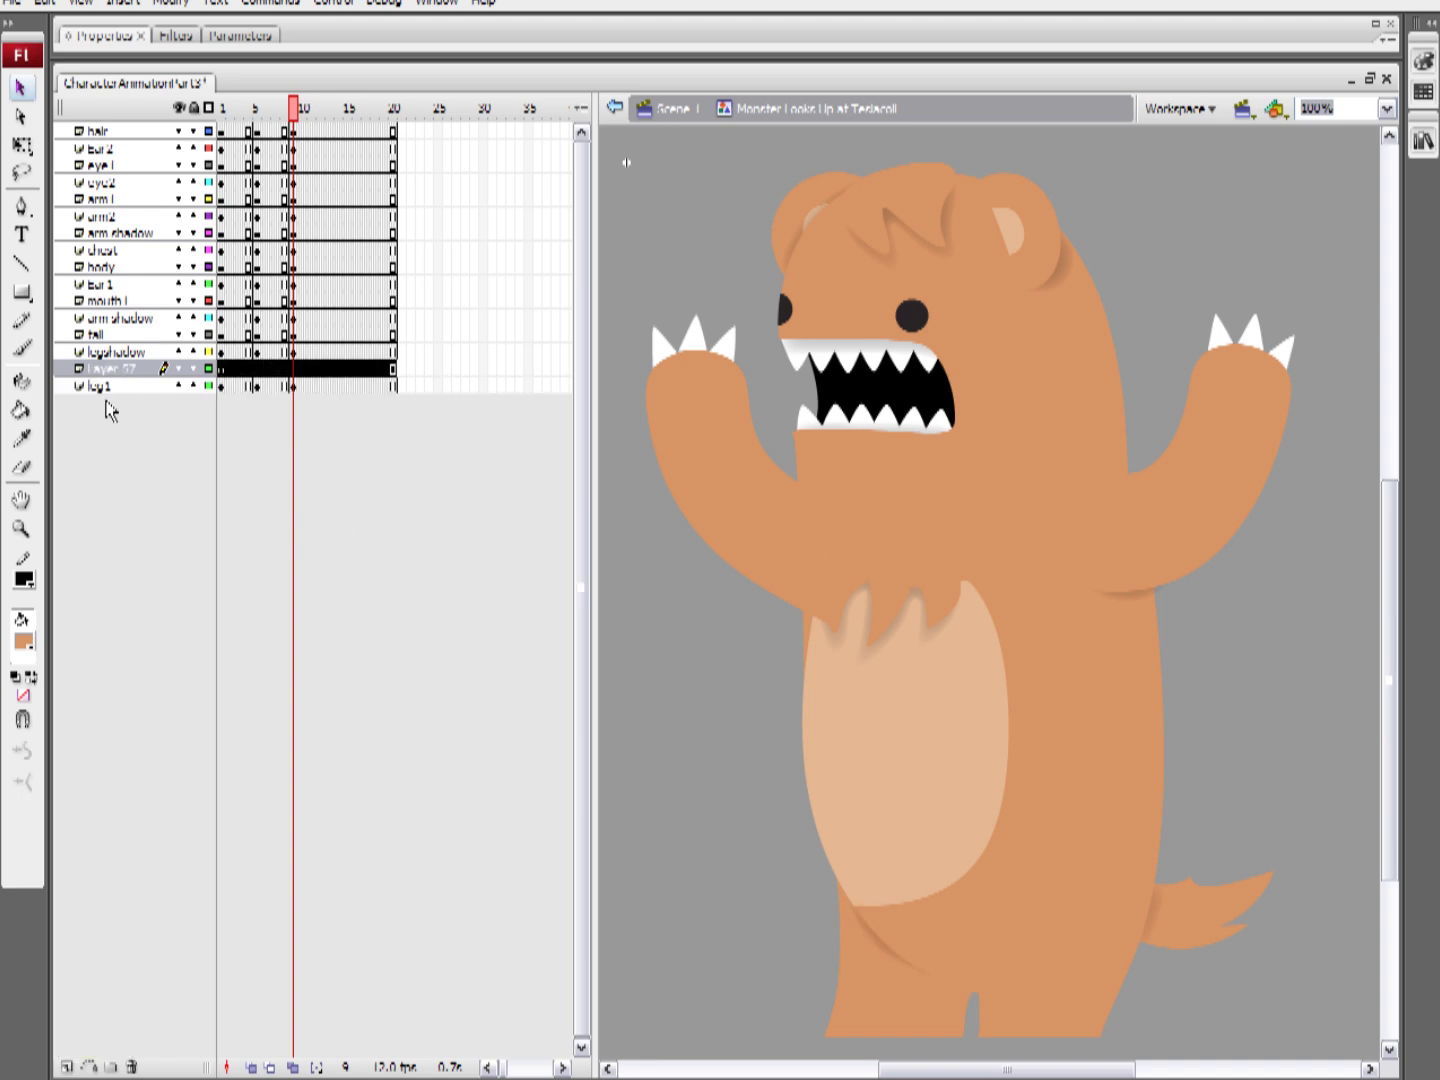
double_click(106, 388)
text(guide)
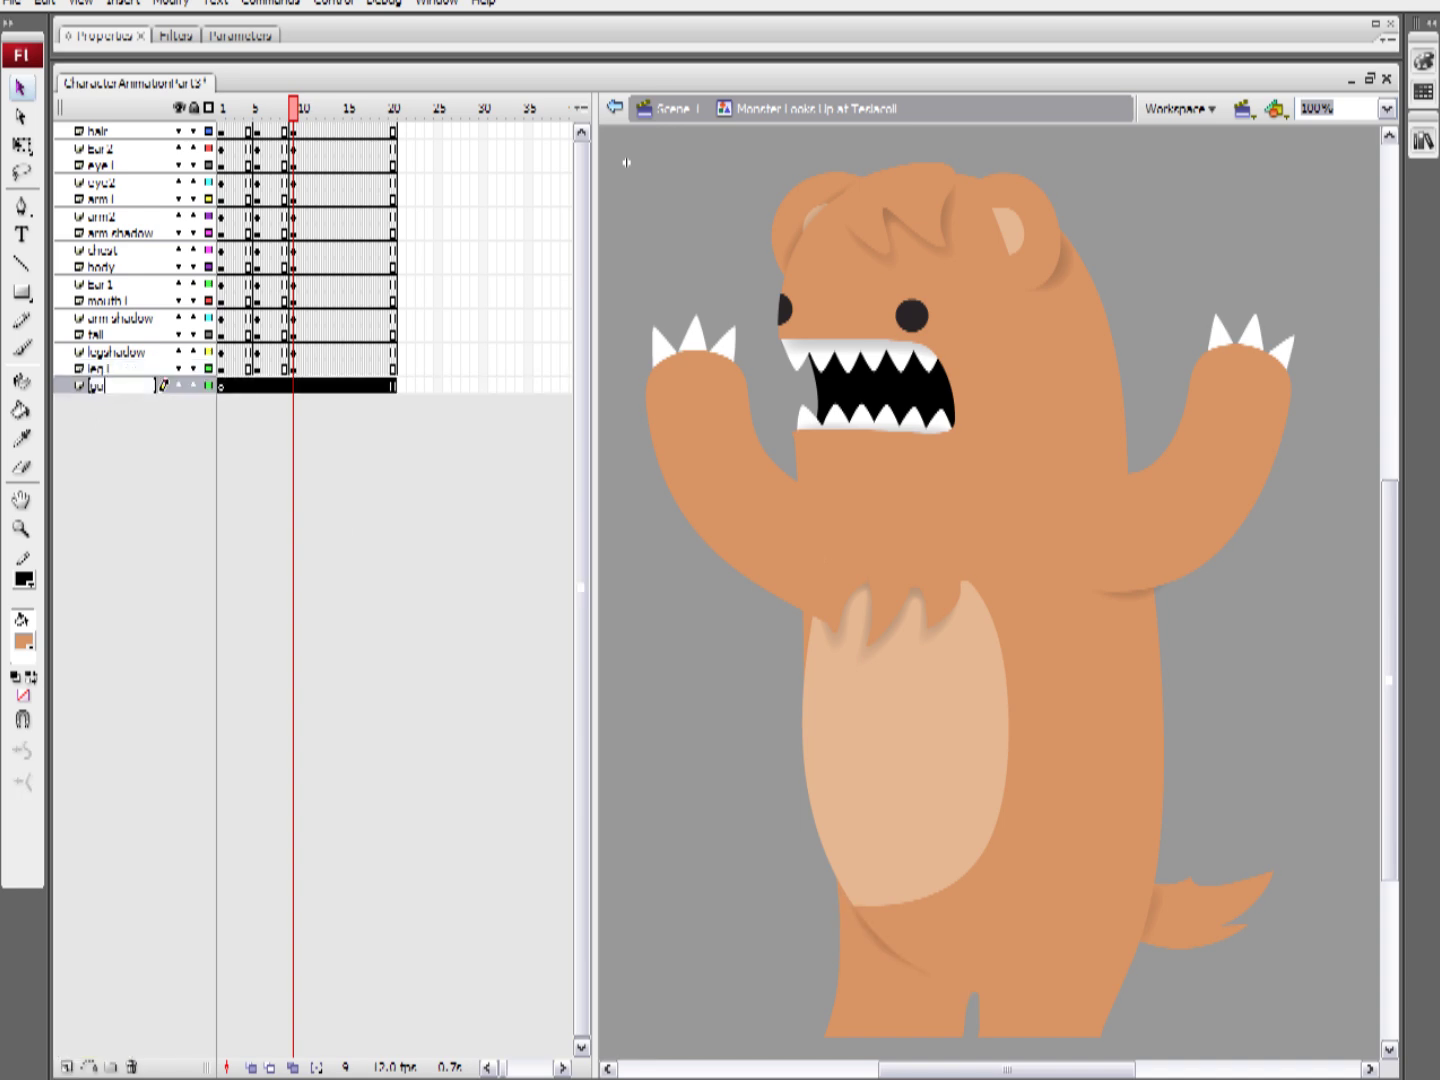
click(113, 401)
right_click(110, 390)
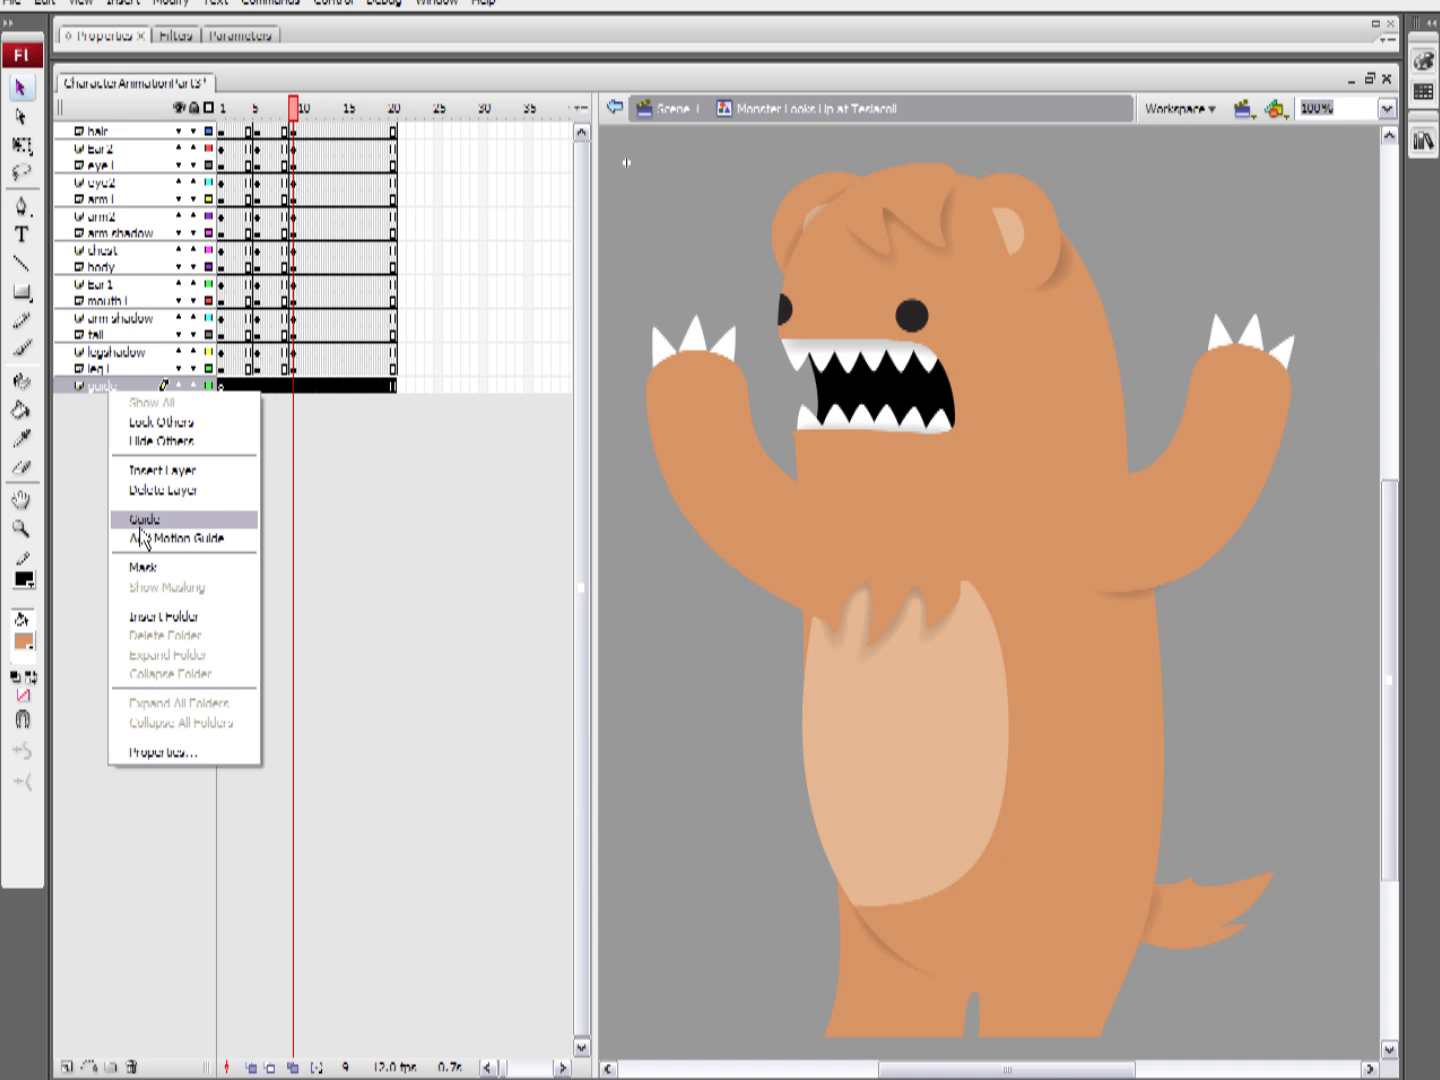
click(143, 533)
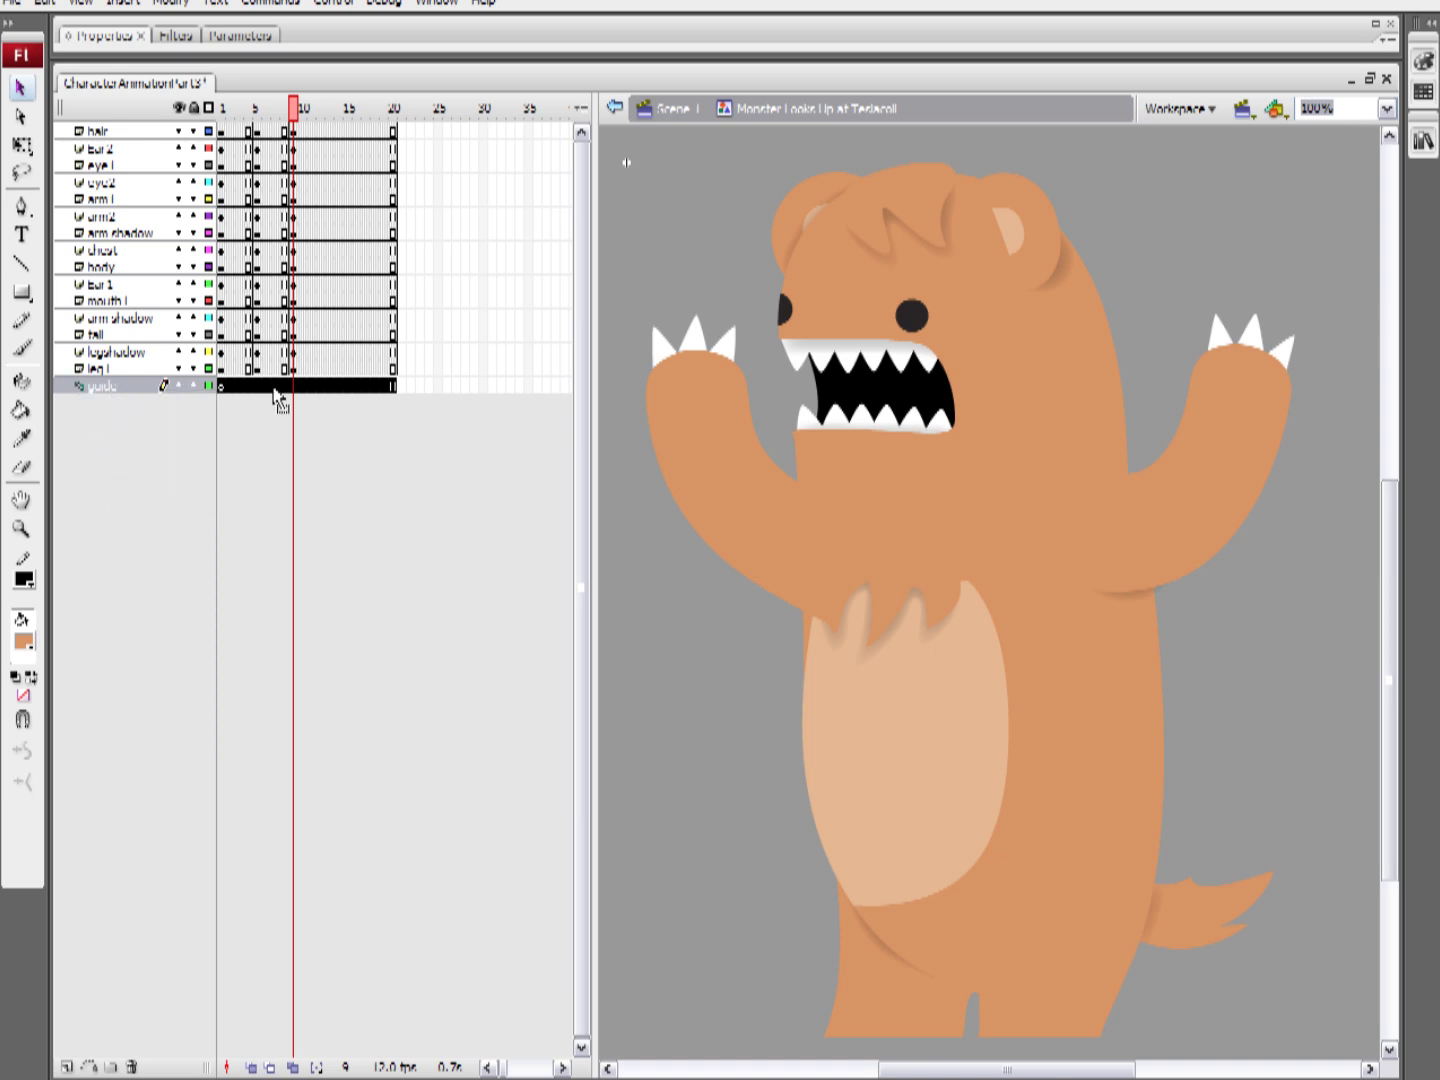
Paste the copied parts in place on a blank keyframe at frame 9 of the guide layer and hide all other layers
click(292, 387)
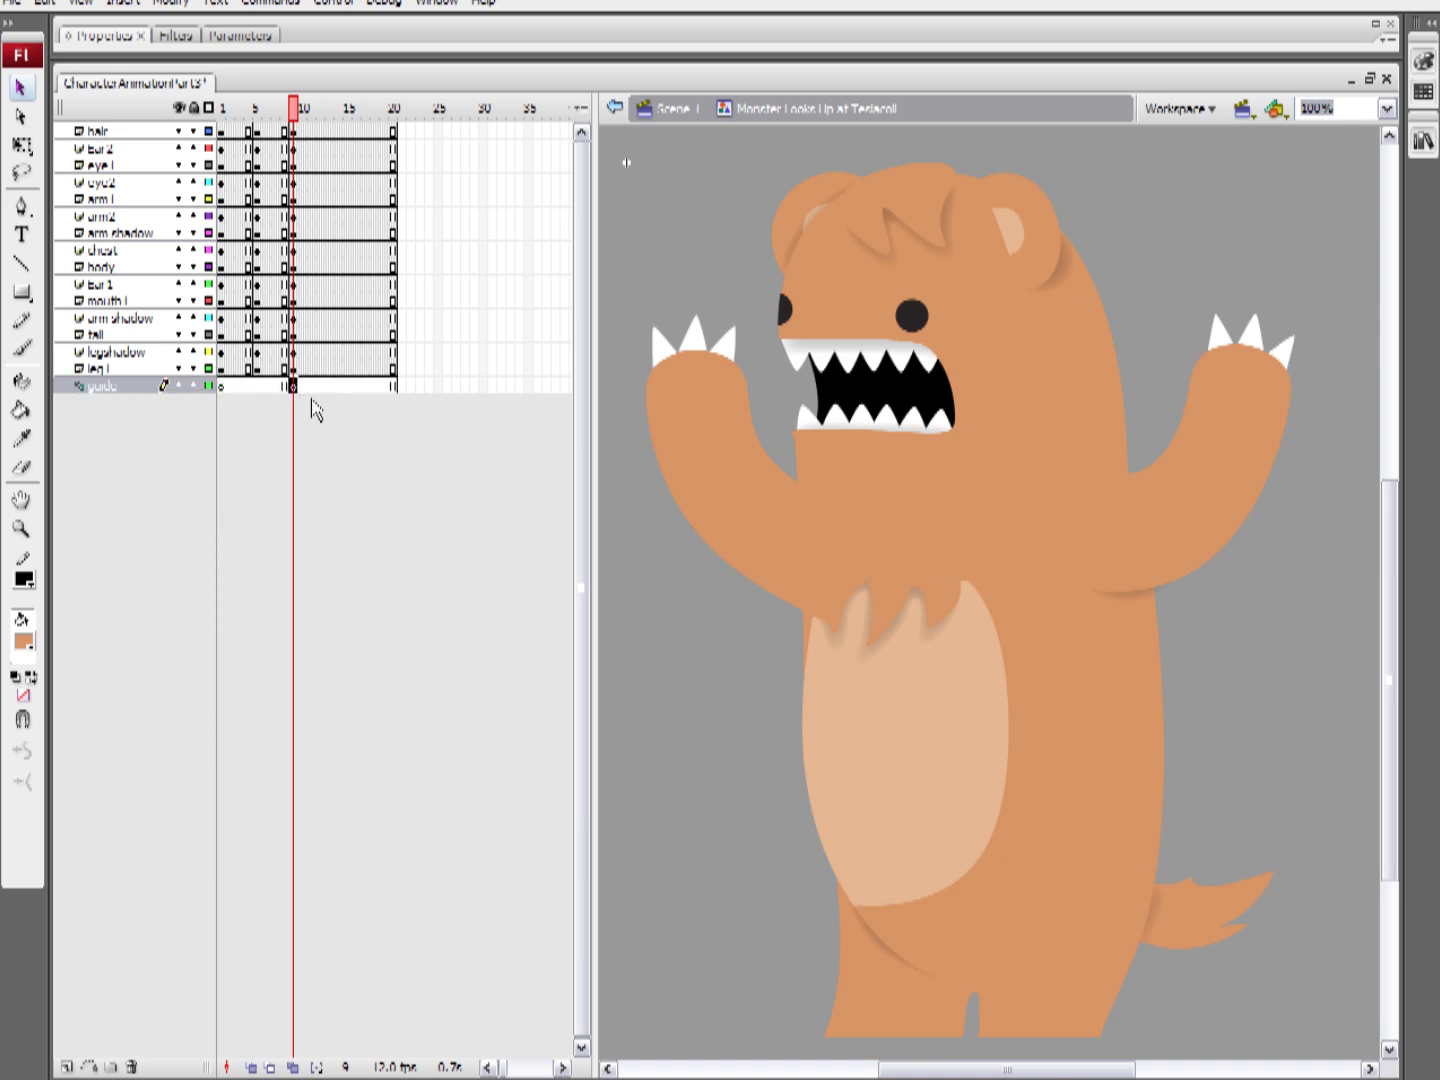
click(52, 4)
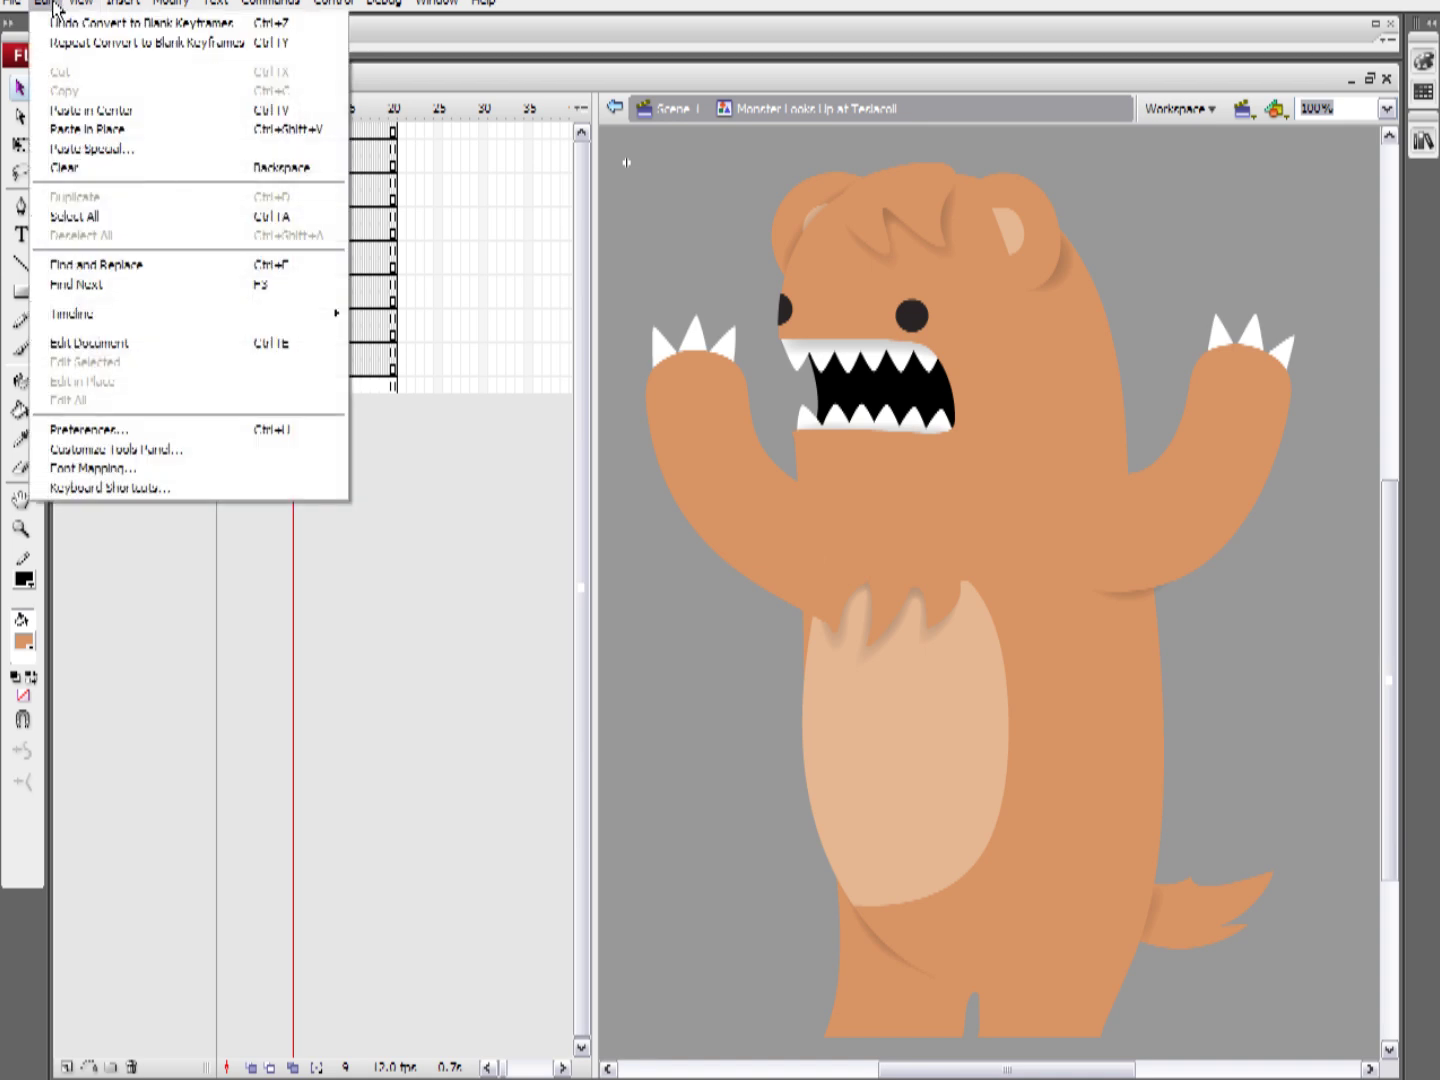
click(116, 129)
drag(179, 369, 178, 62)
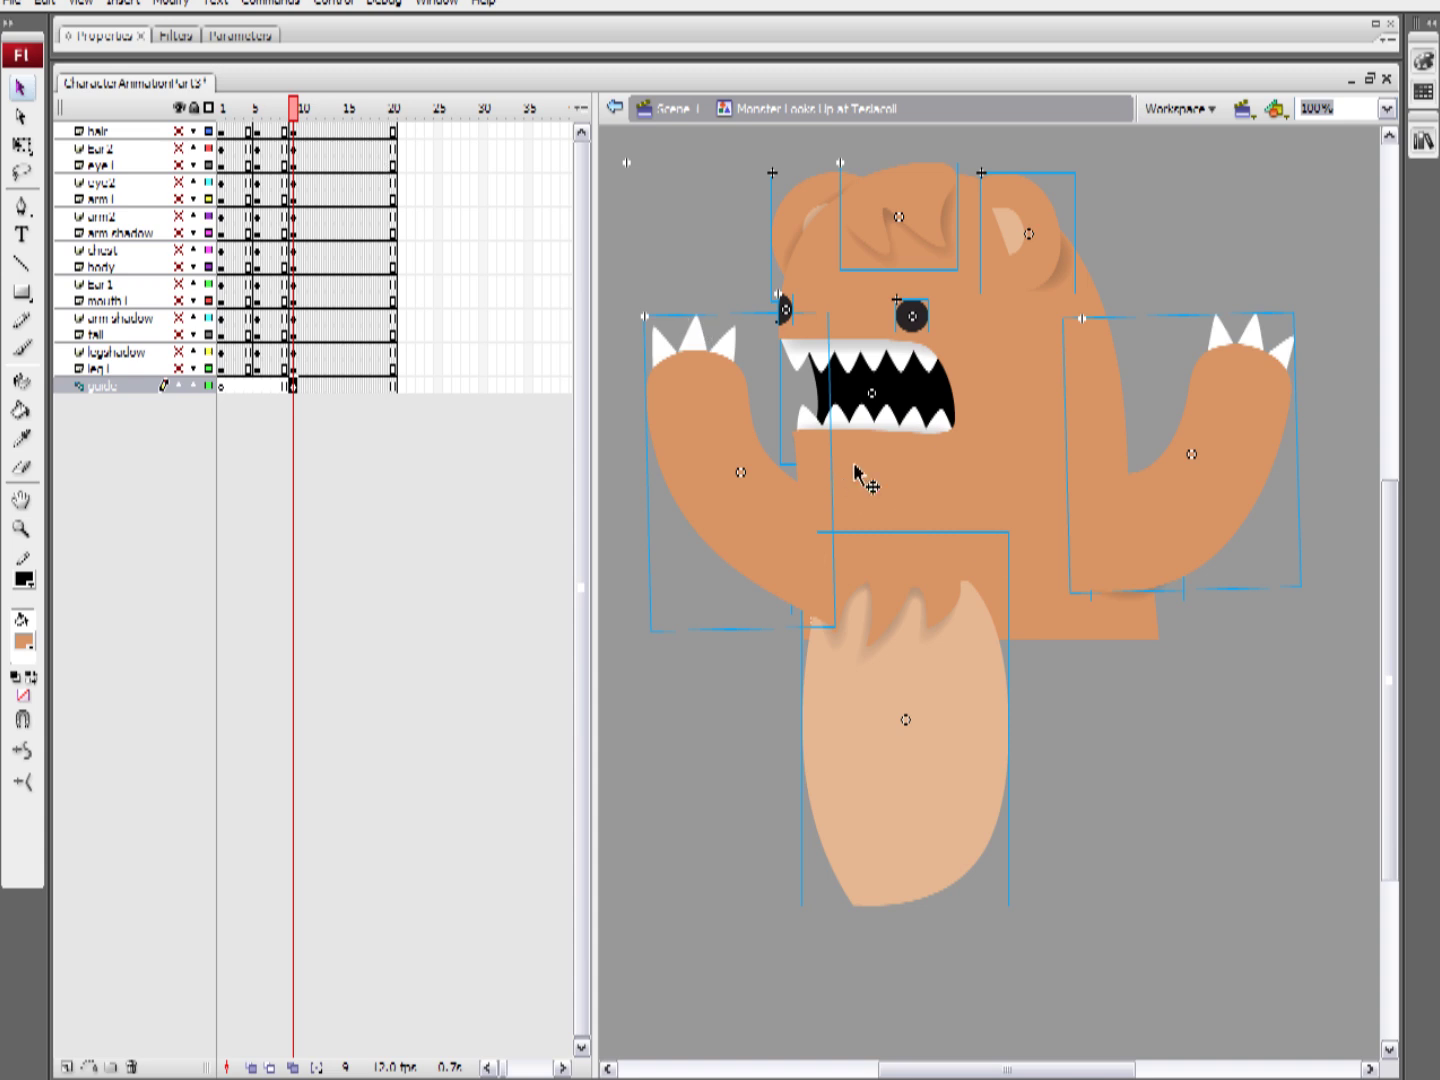
Convert the pasted upper-body artwork to a graphic symbol named monster_guide1
key(F8)
text(monster guide 1)
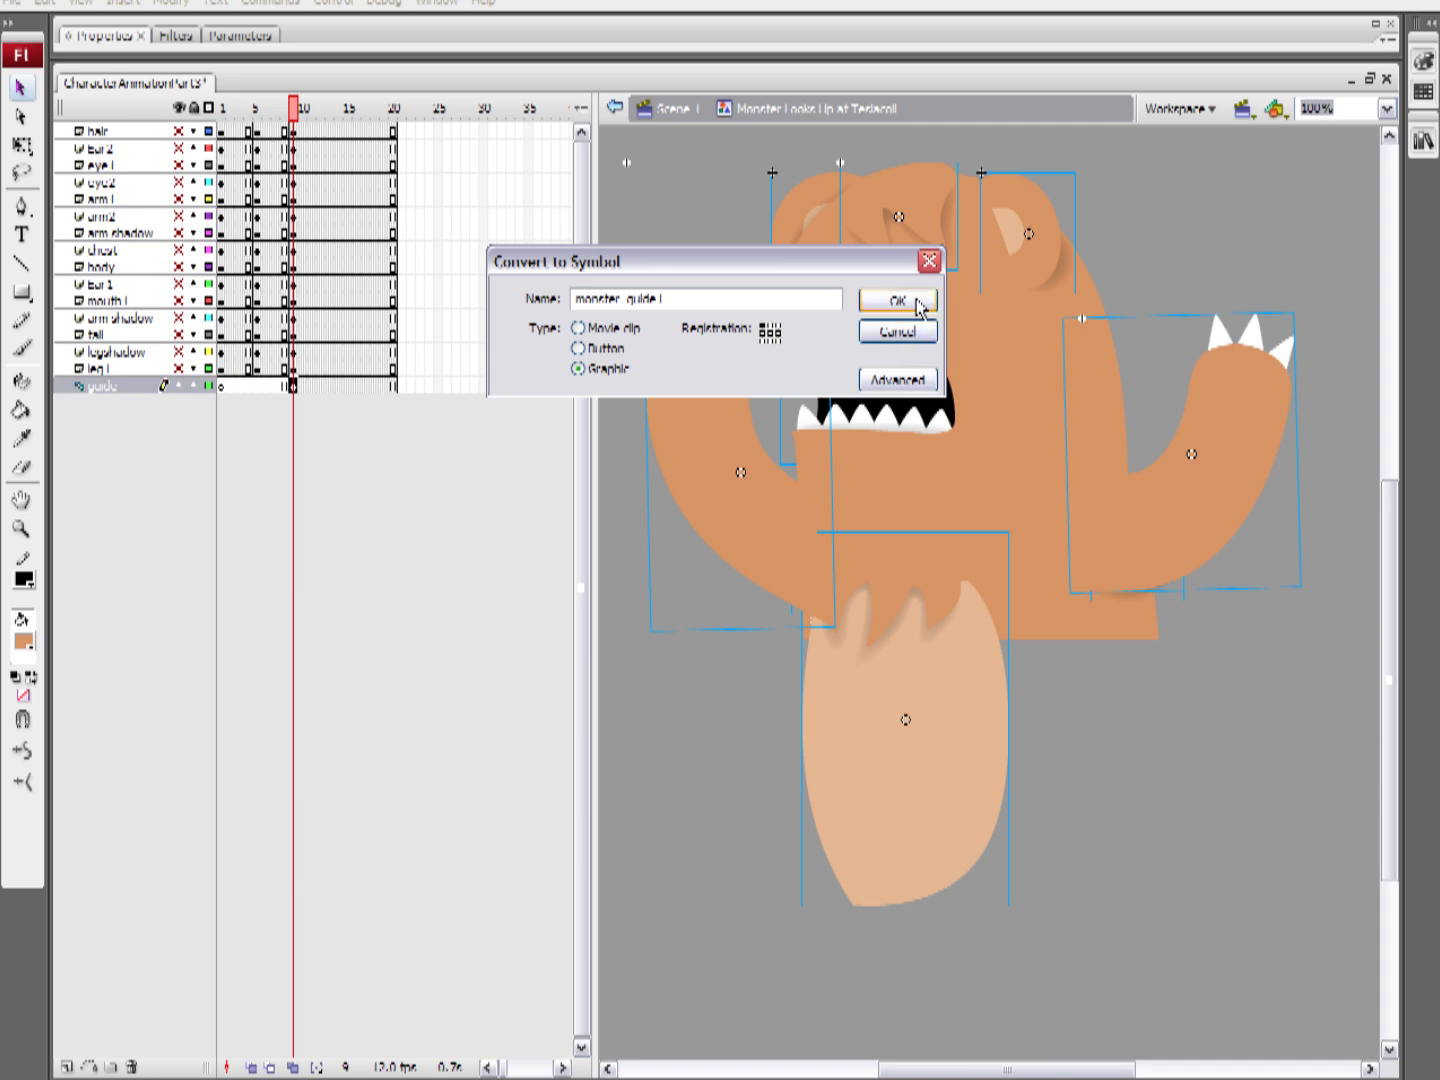
click(905, 301)
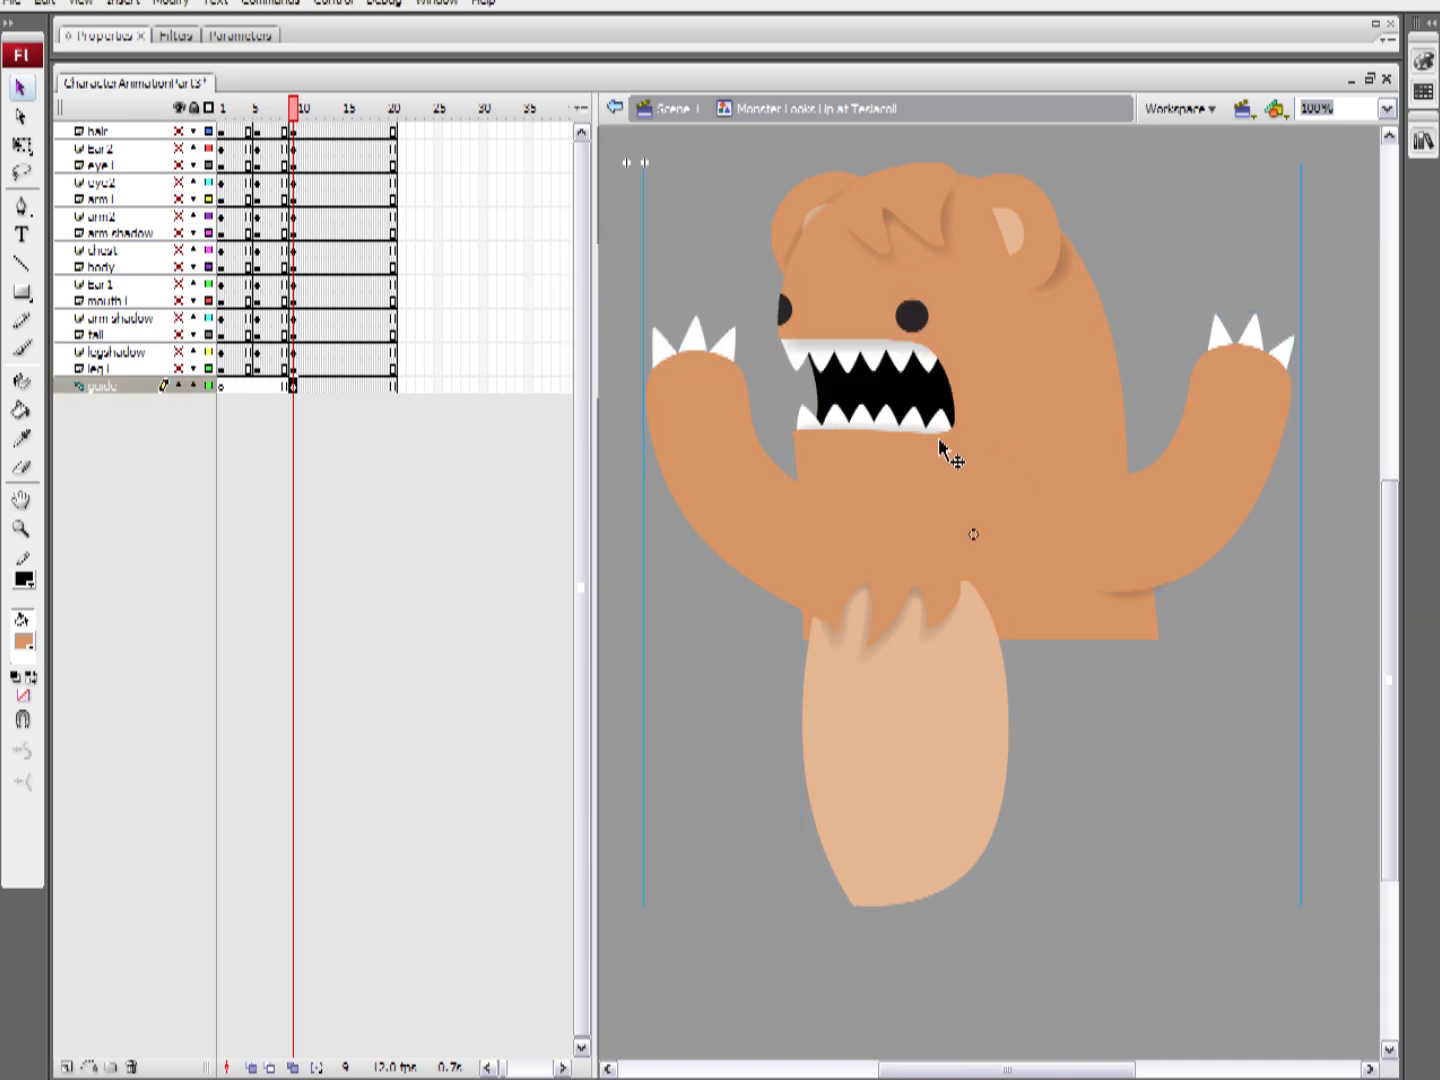
Apply a 70% tint in the gray background color, RGB 153, 153, 153, to the monster_guide1 instance
click(918, 26)
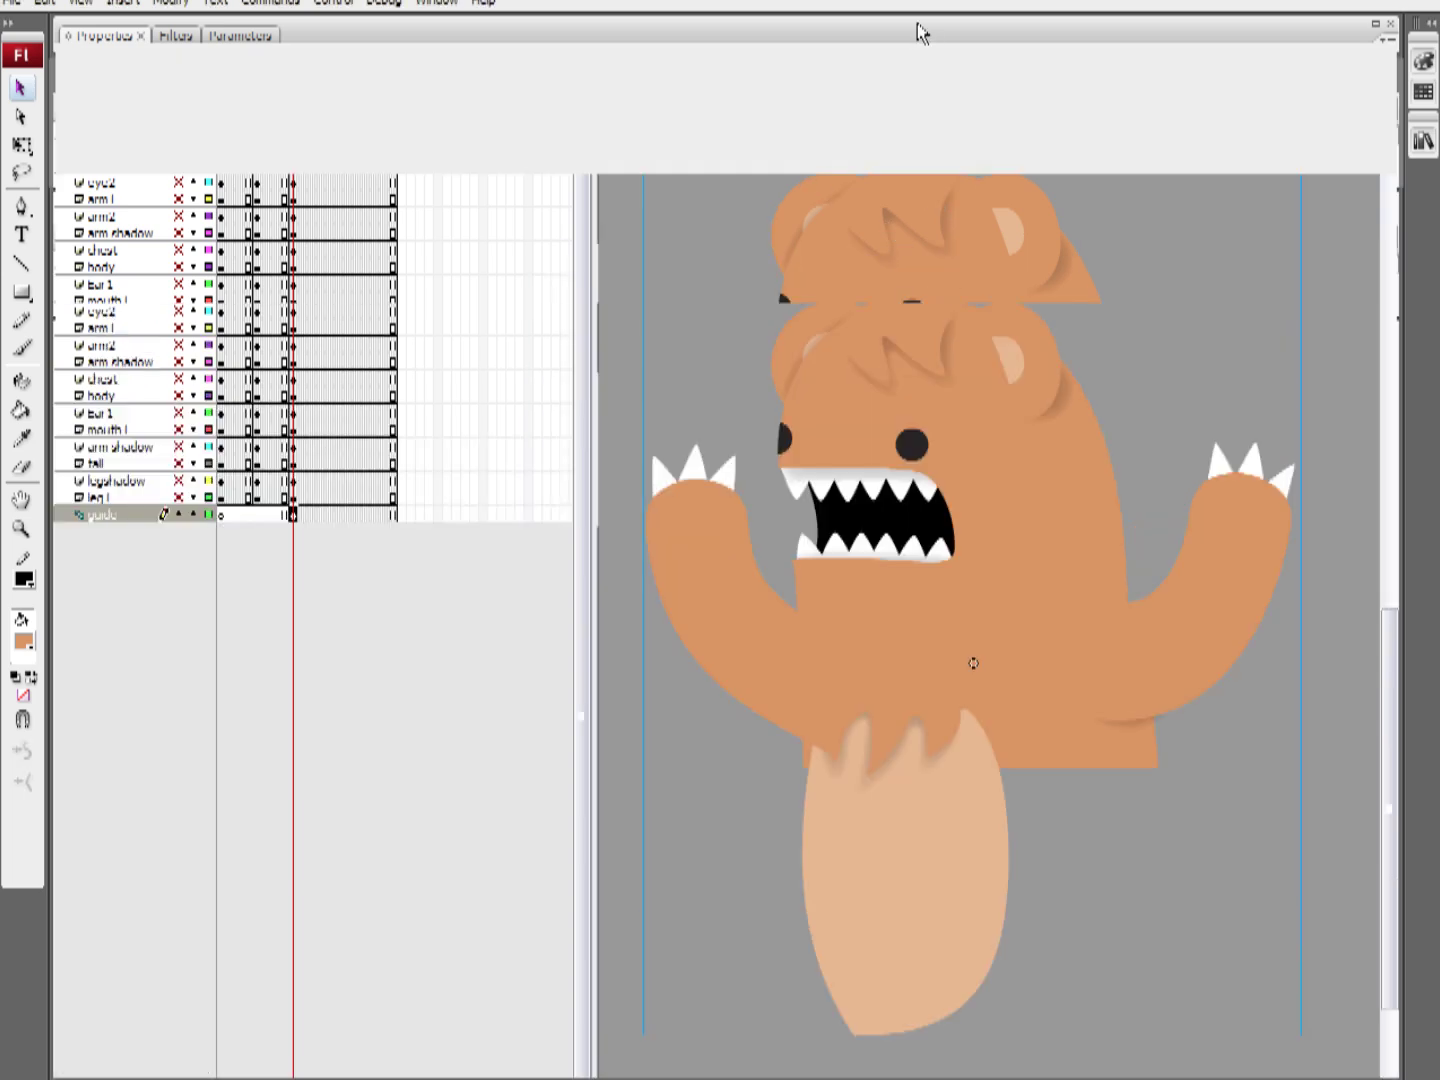
click(632, 66)
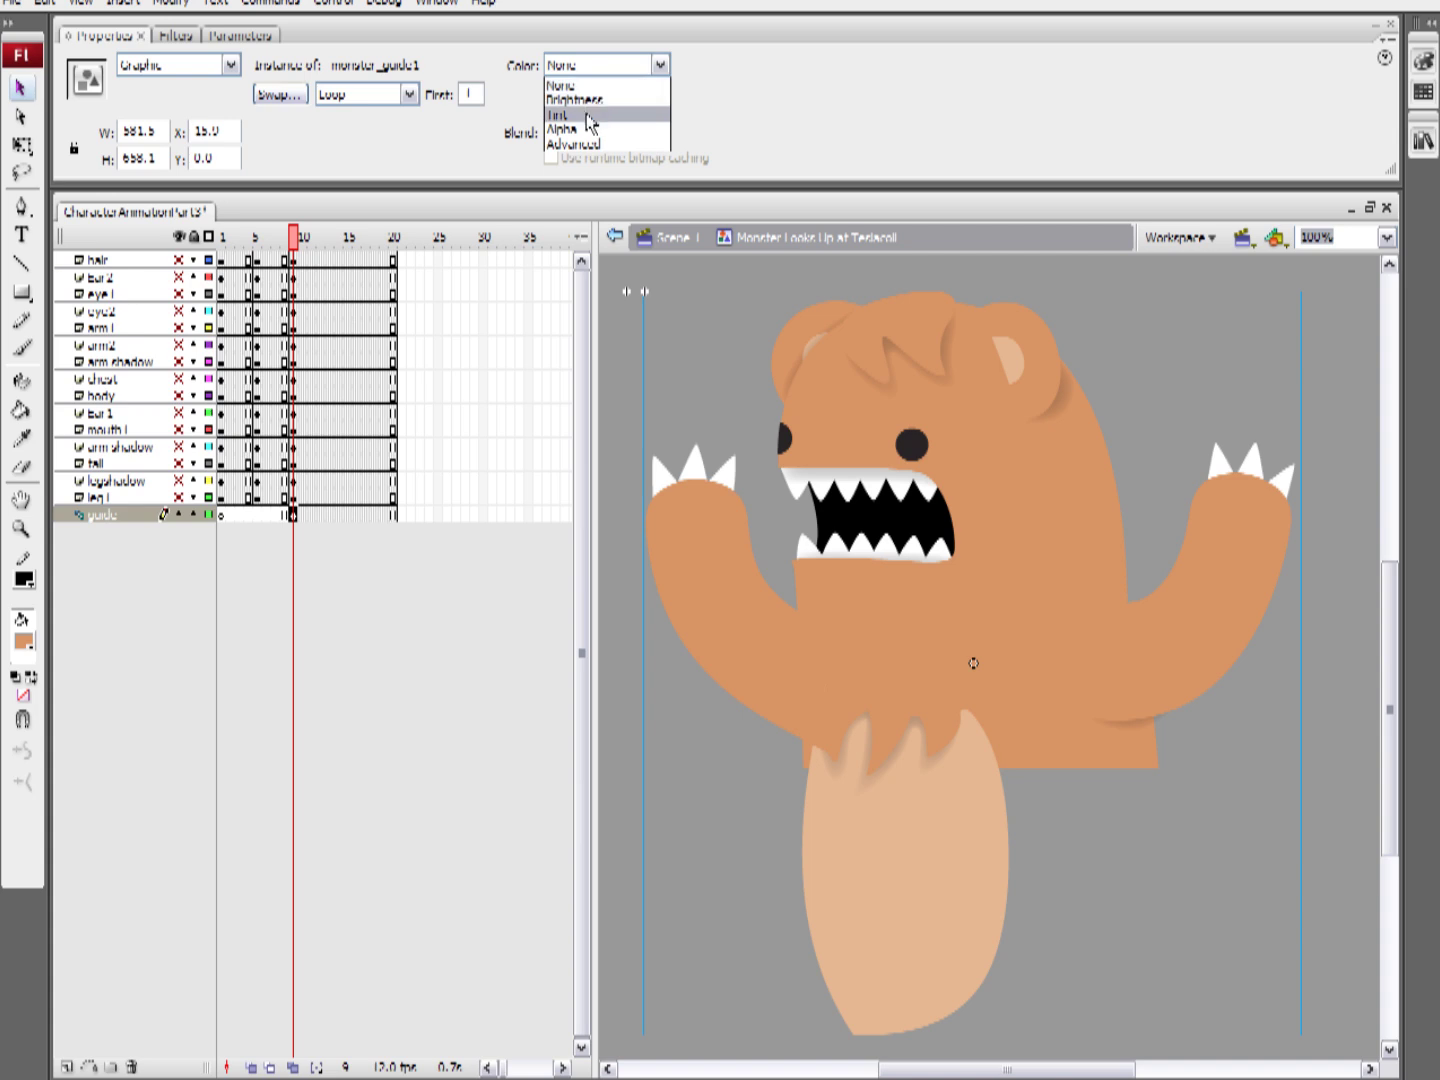
click(590, 117)
click(694, 66)
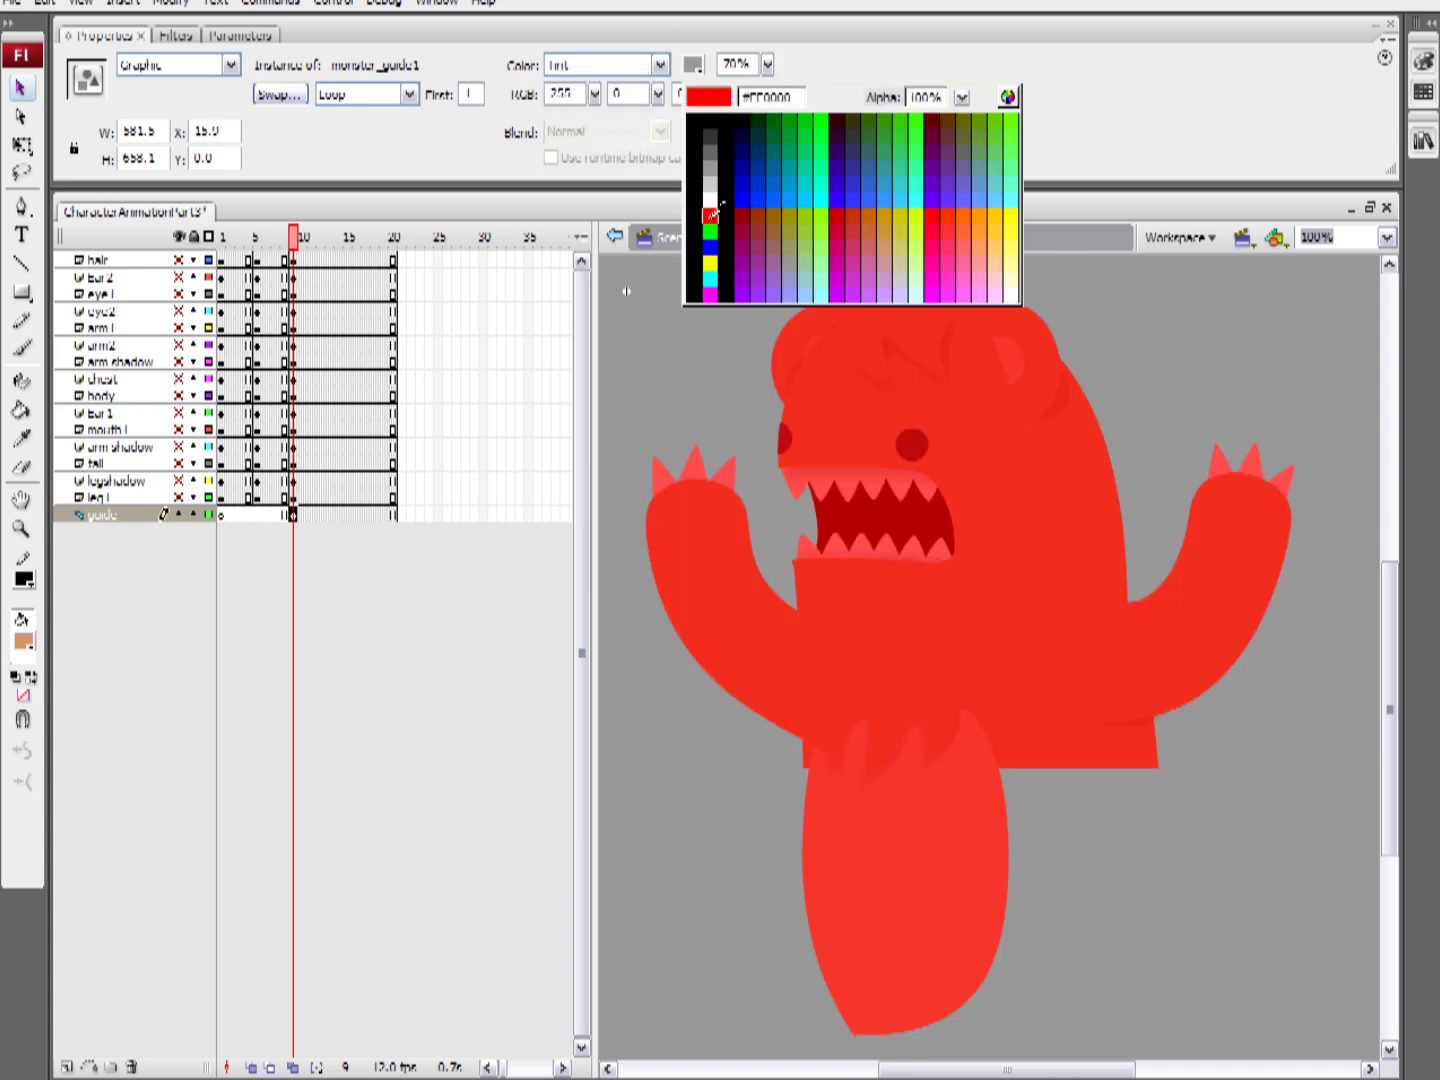
click(674, 248)
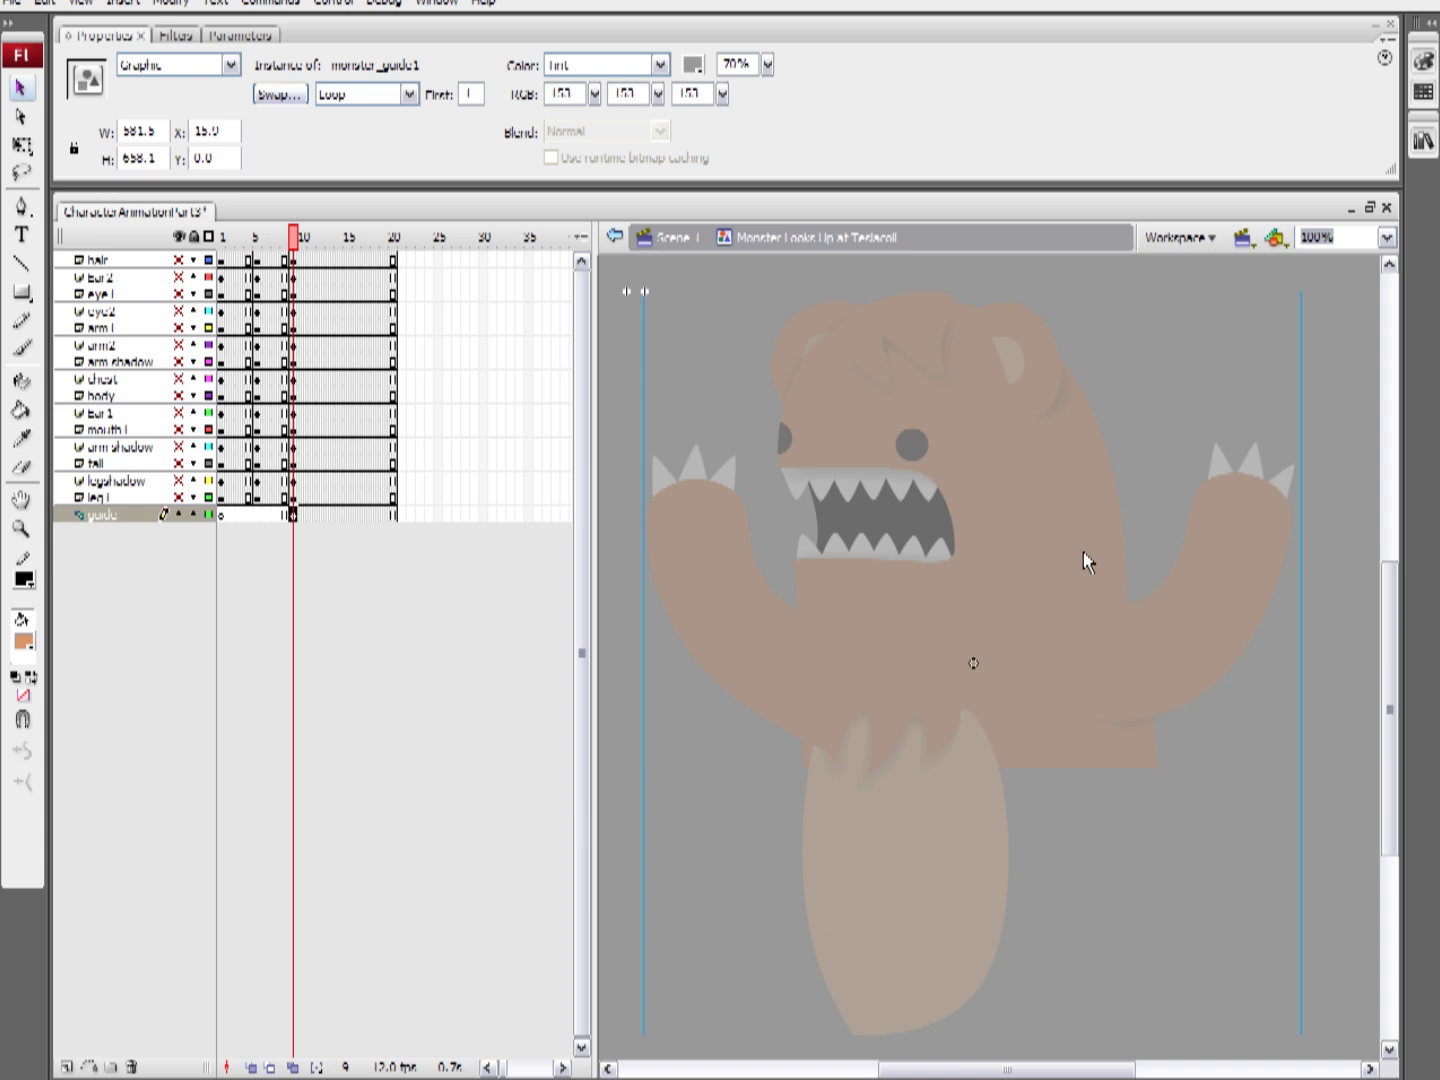
Rotate the monster_guide1 instance slightly clockwise about a pivot moved up into the chest, and lock the guide layer
key(q)
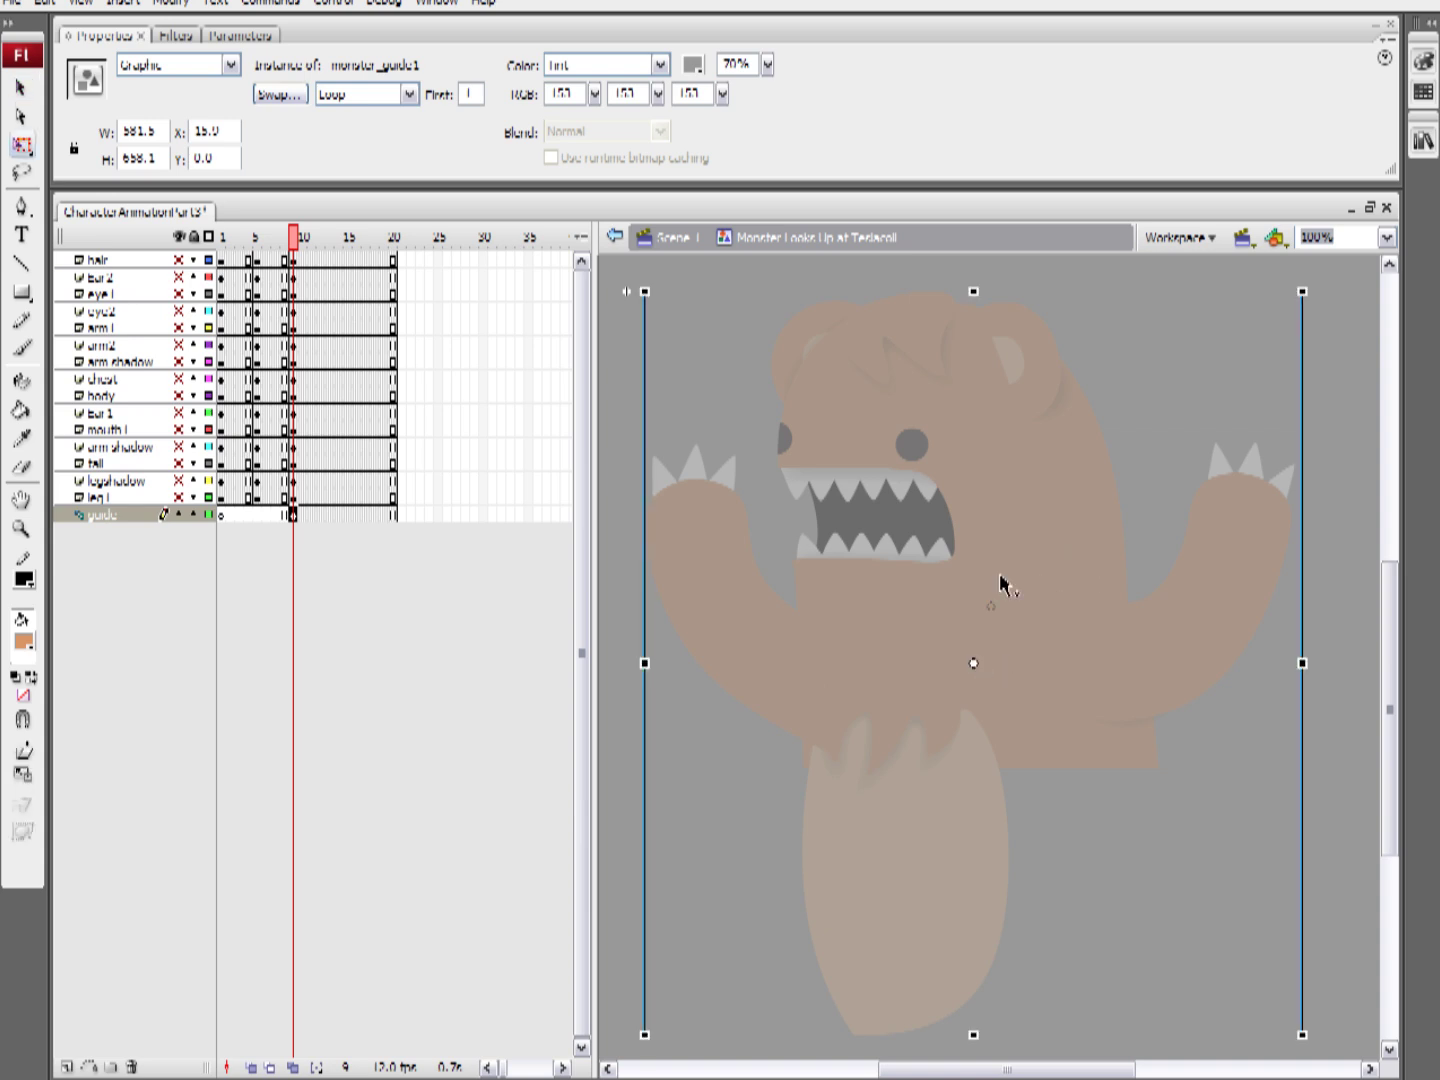
drag(1000, 575, 1001, 604)
drag(1322, 290, 1346, 327)
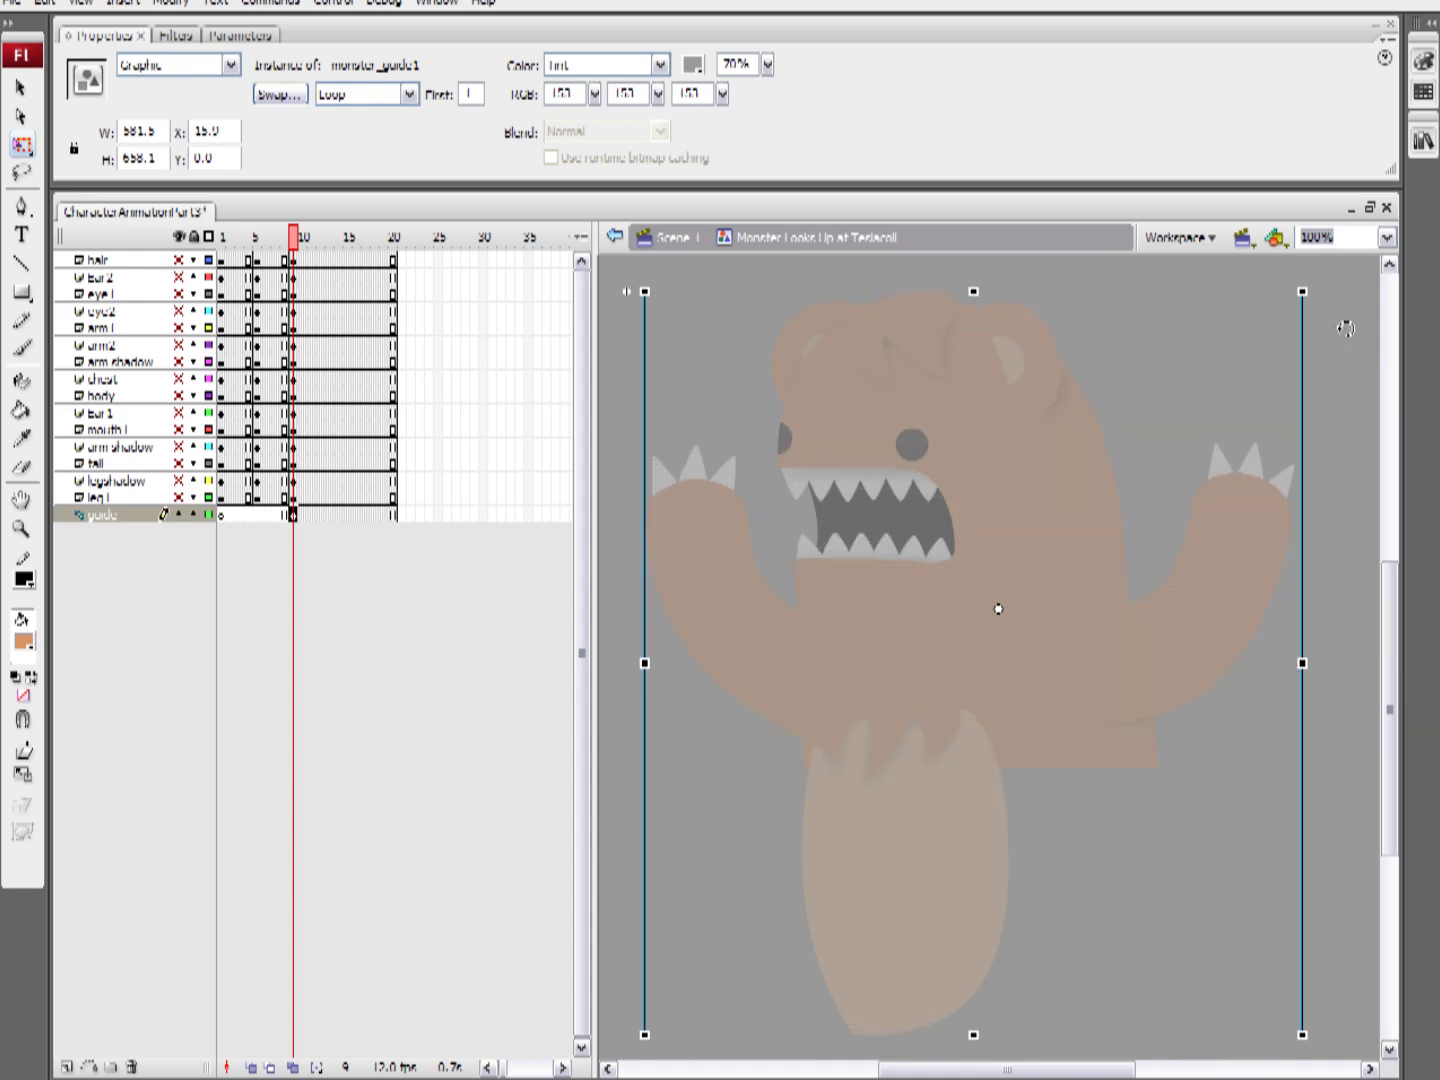
click(1180, 275)
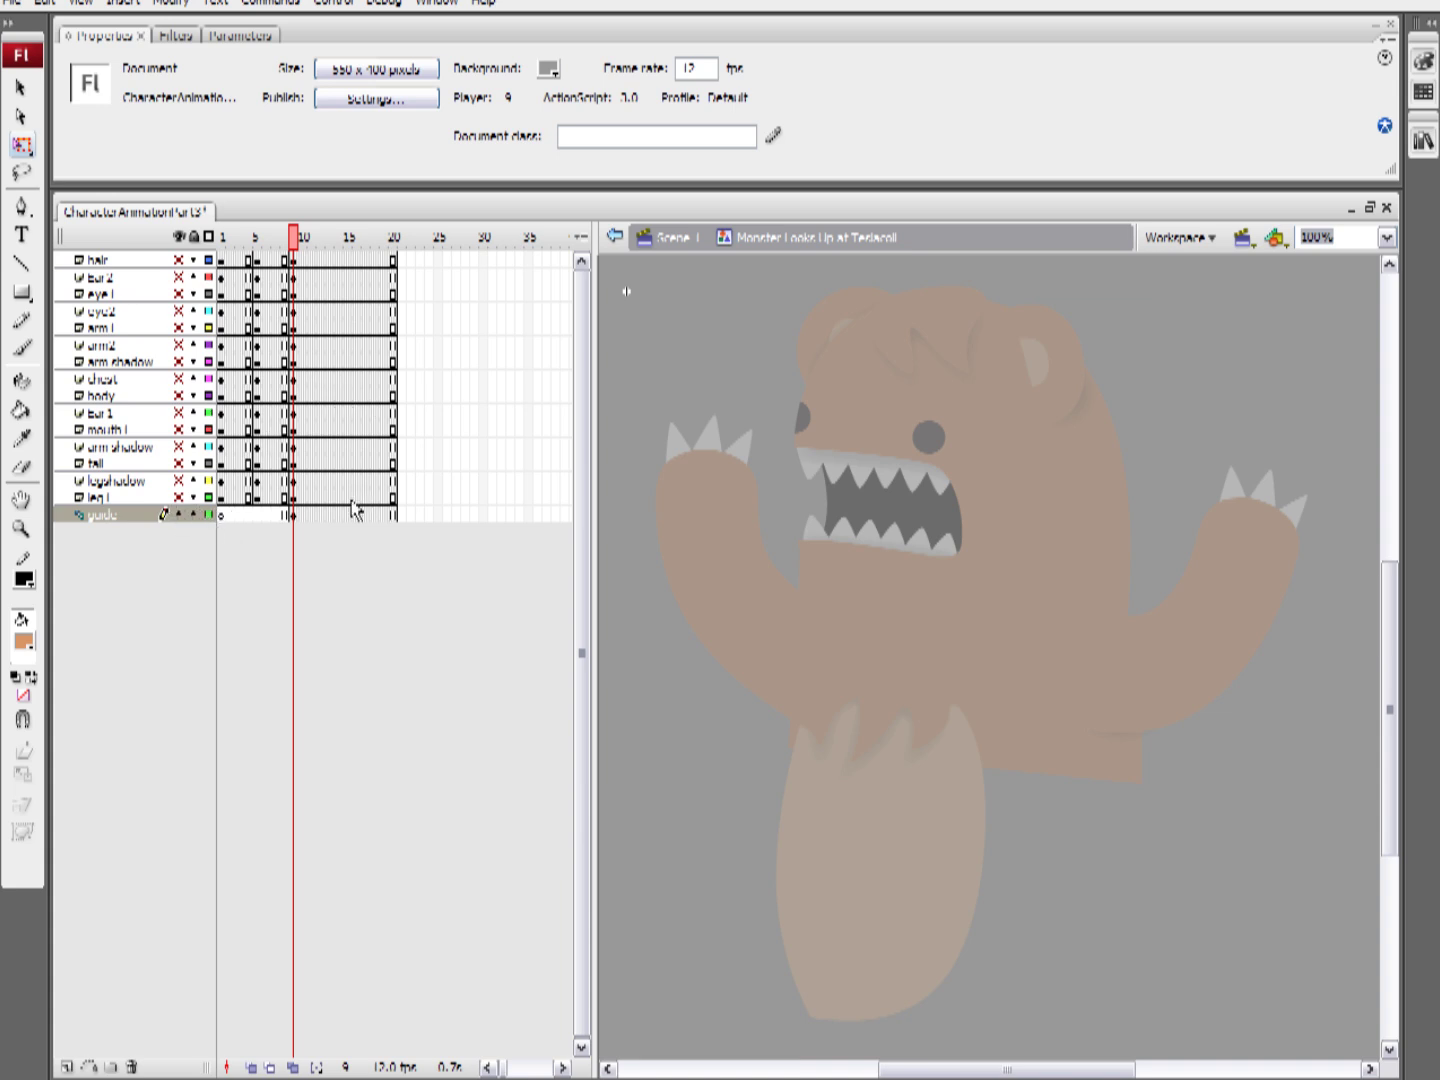
click(195, 515)
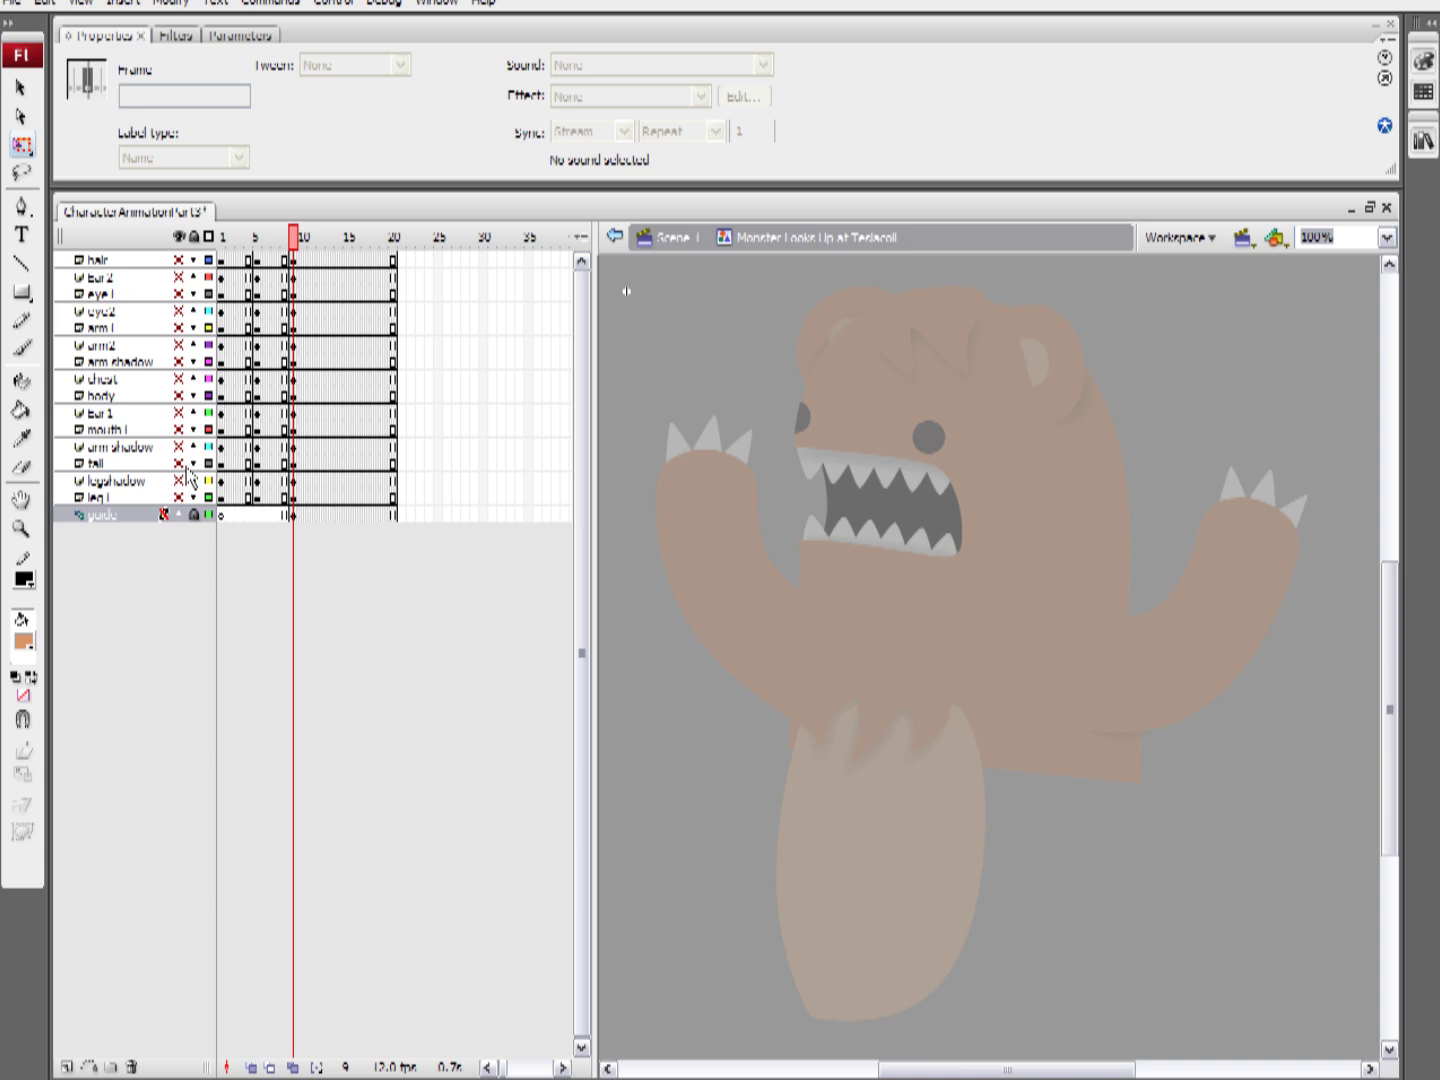
Show the hair, Ear2, eye1, eye2, Ear1 and mouth1 layers over the guide
click(179, 260)
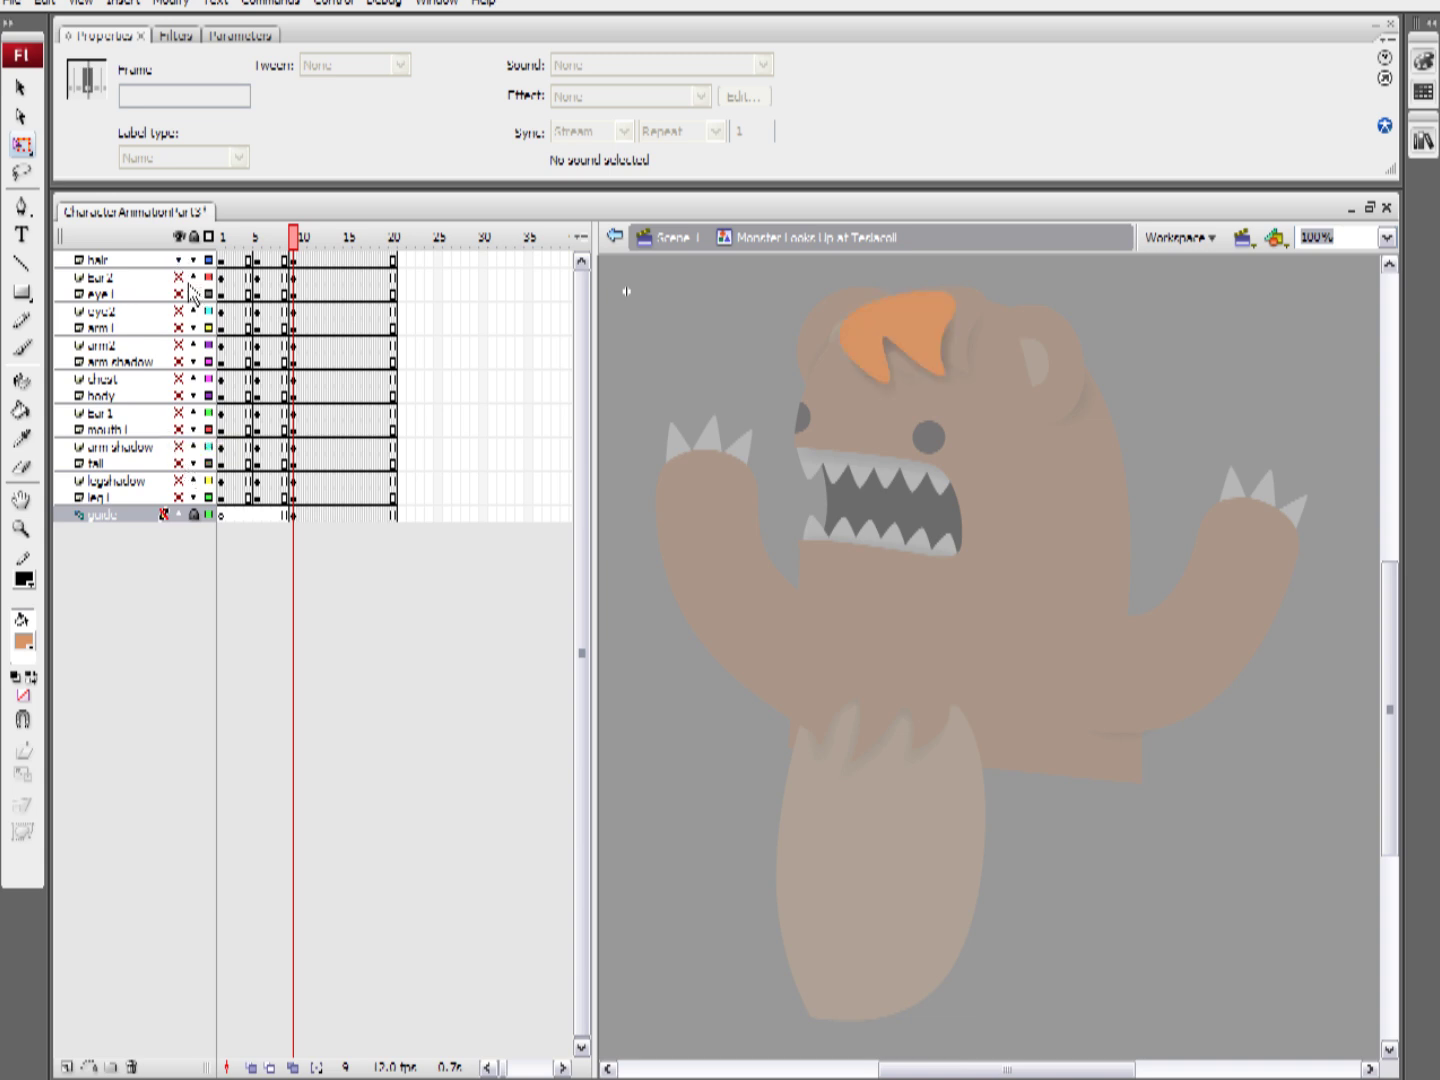
click(179, 277)
click(179, 294)
click(179, 311)
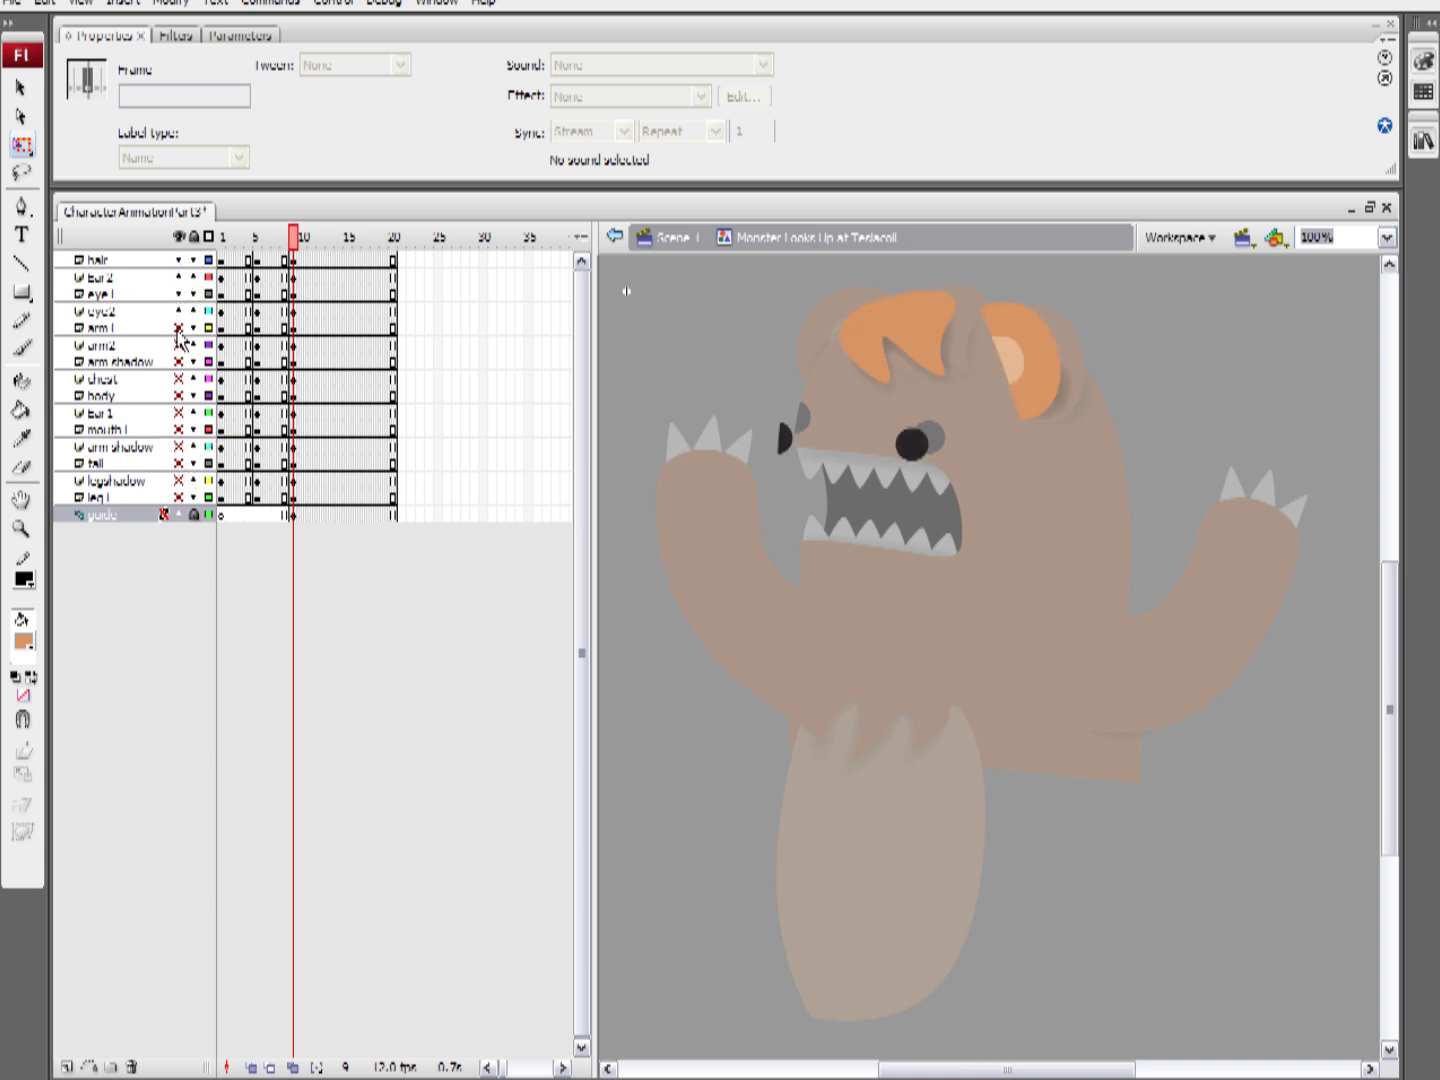
click(179, 429)
click(179, 412)
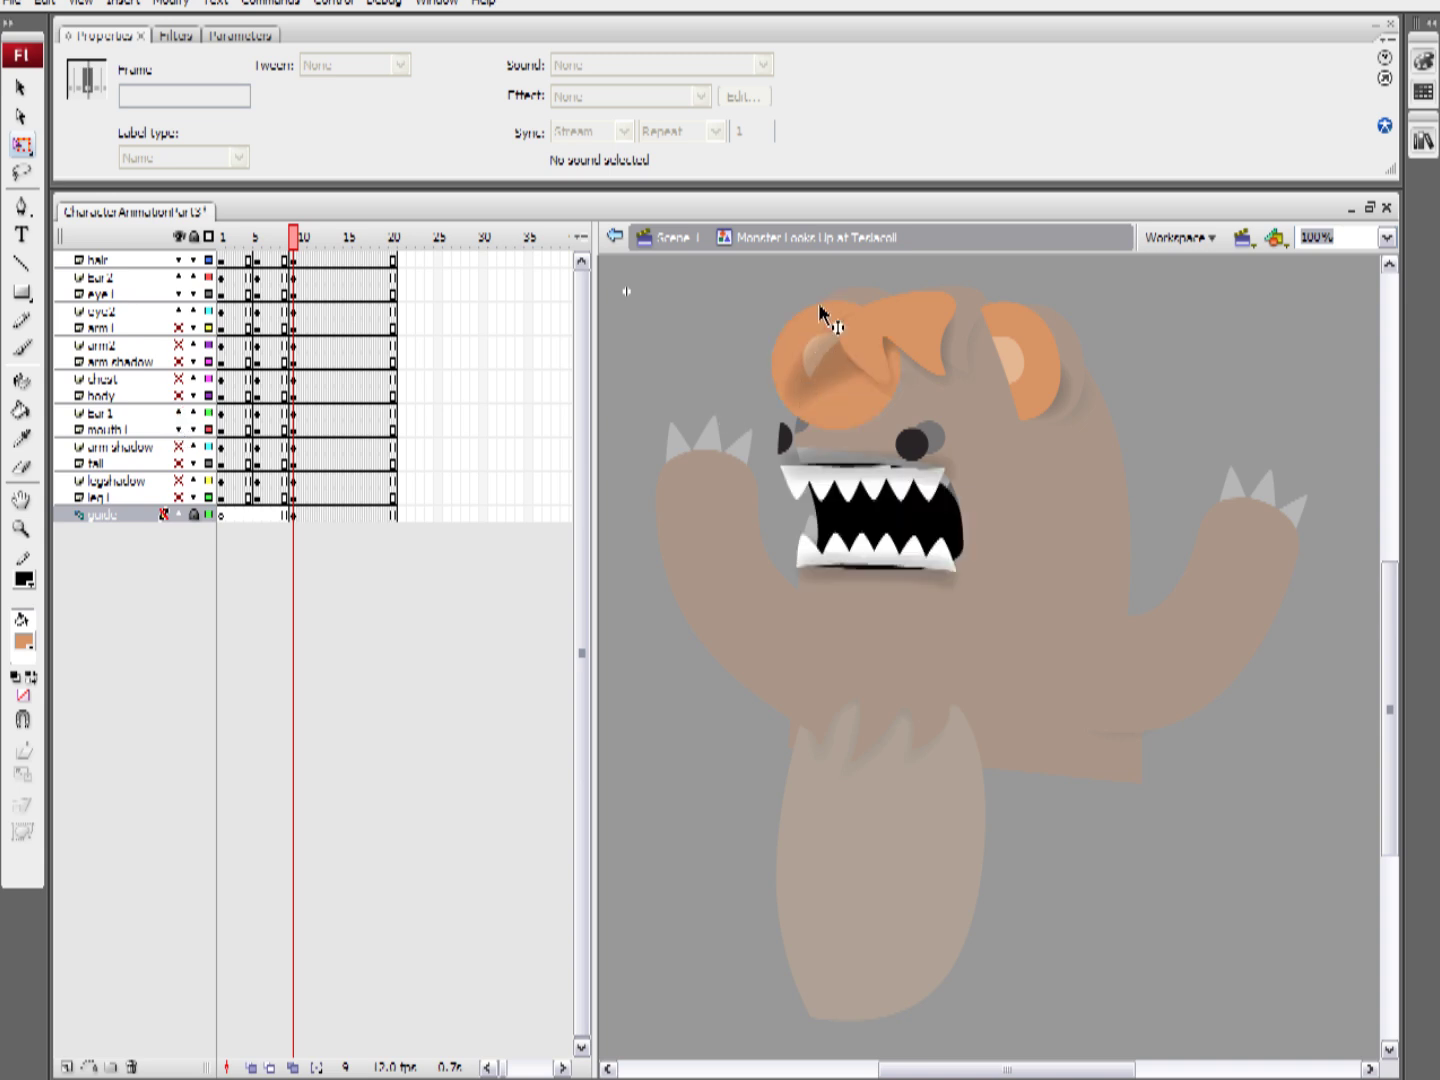
Select all the visible head parts at frame 9, rotate them slightly clockwise and move them onto the guide's face
drag(721, 268, 1124, 622)
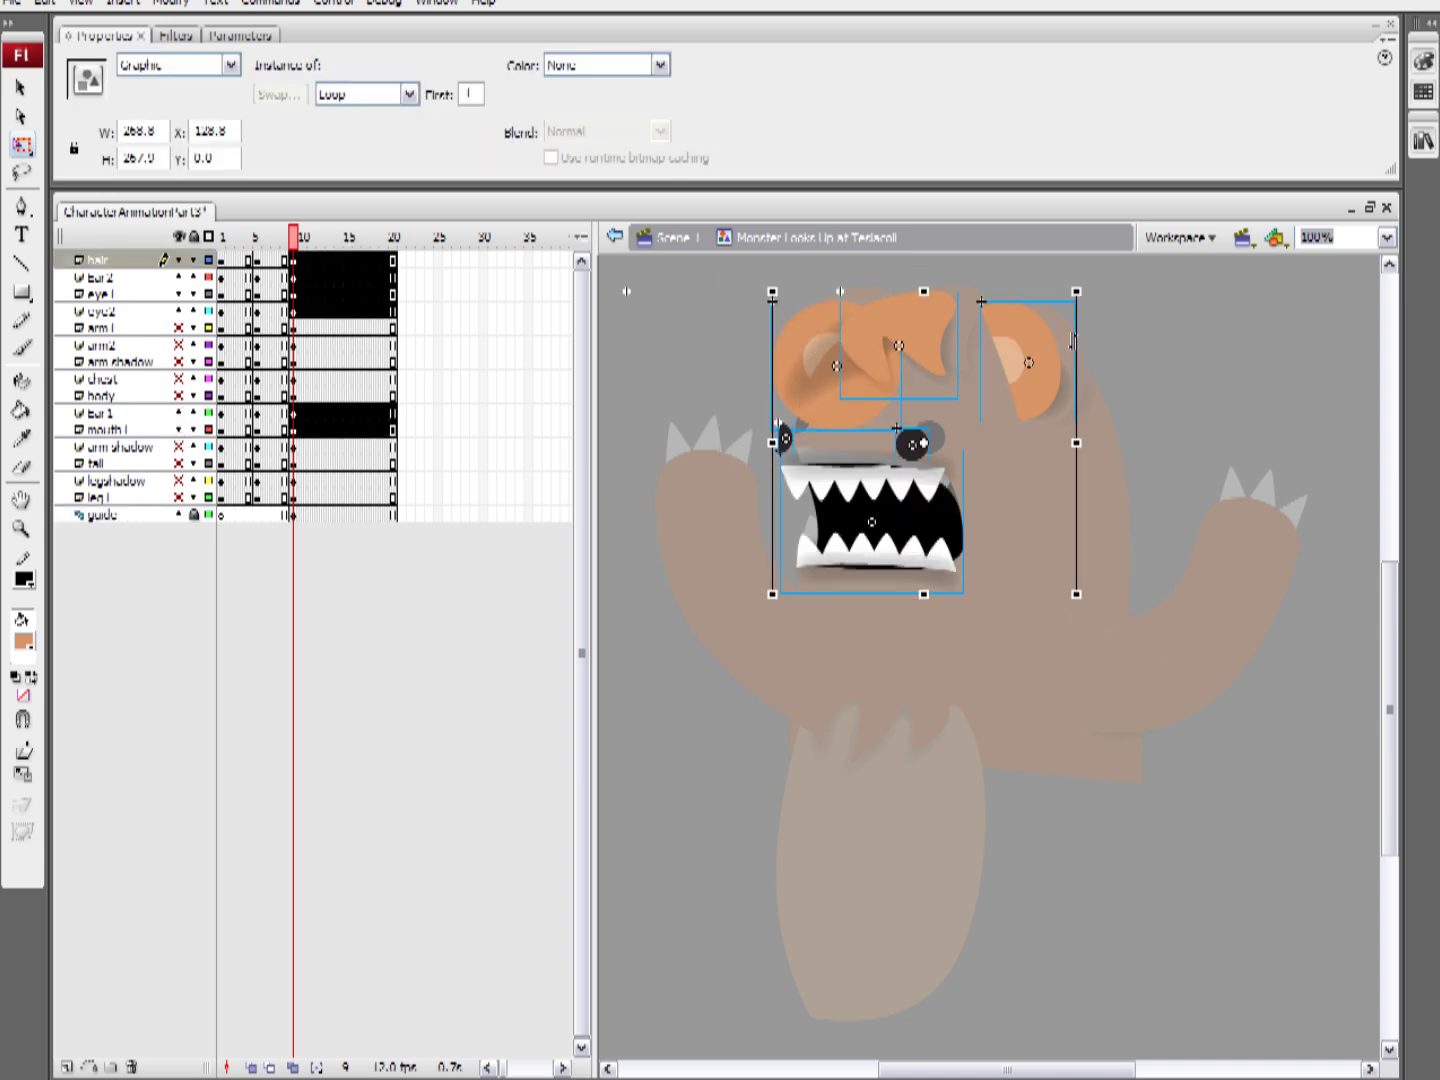
drag(1105, 291, 1122, 289)
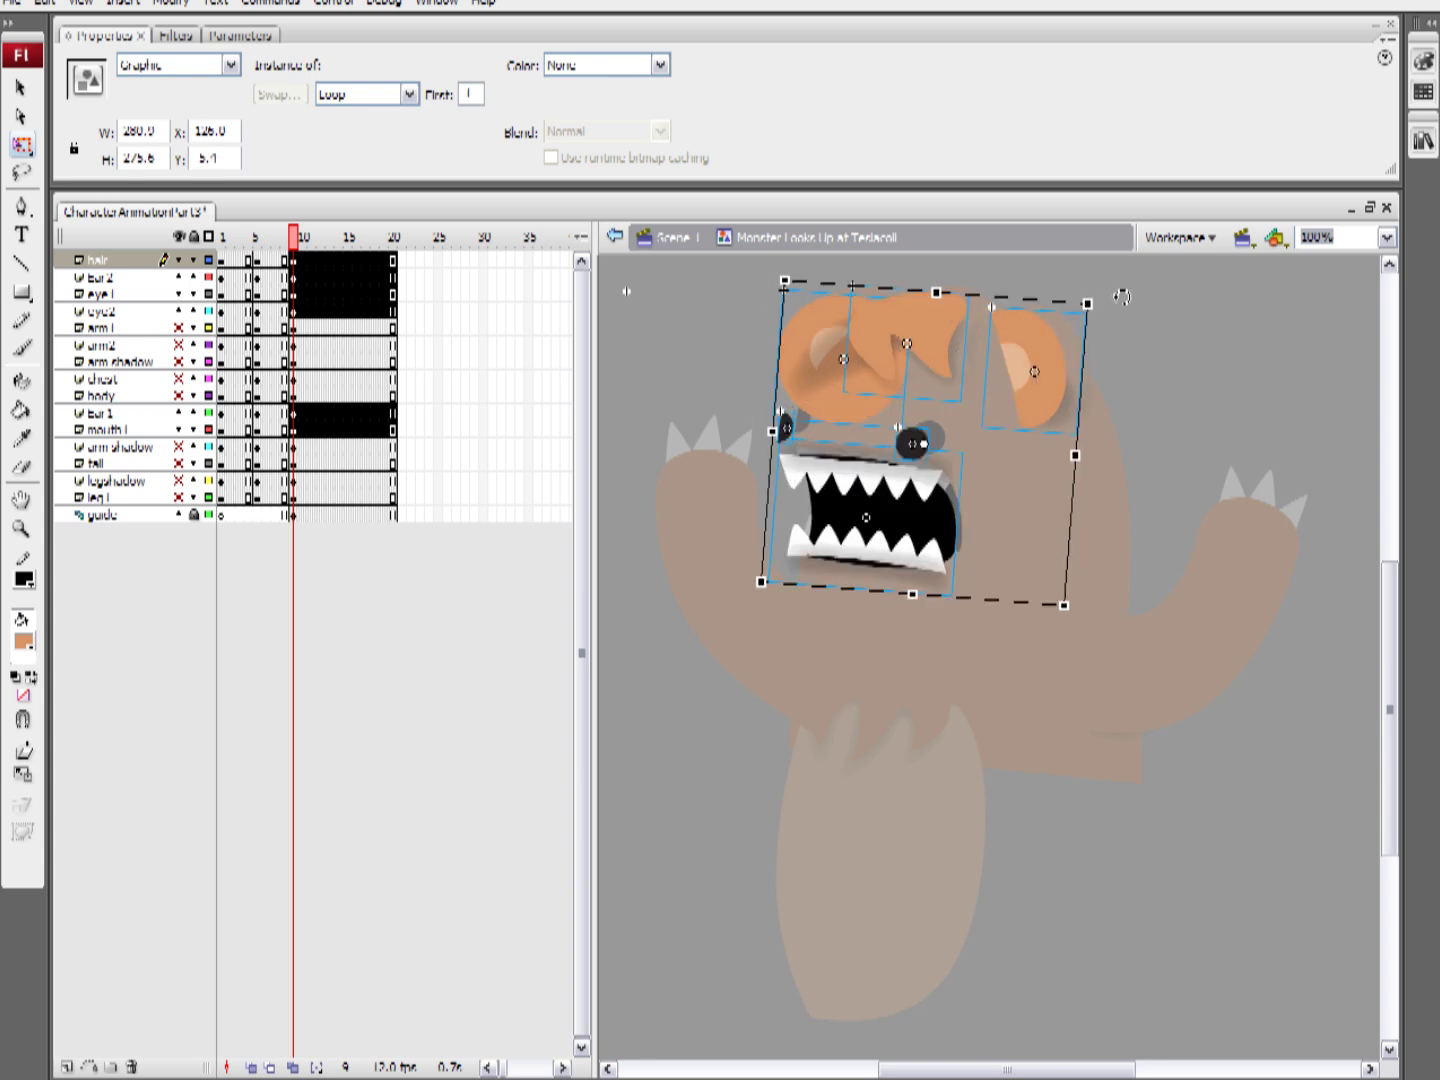
key(ctrl+equal)
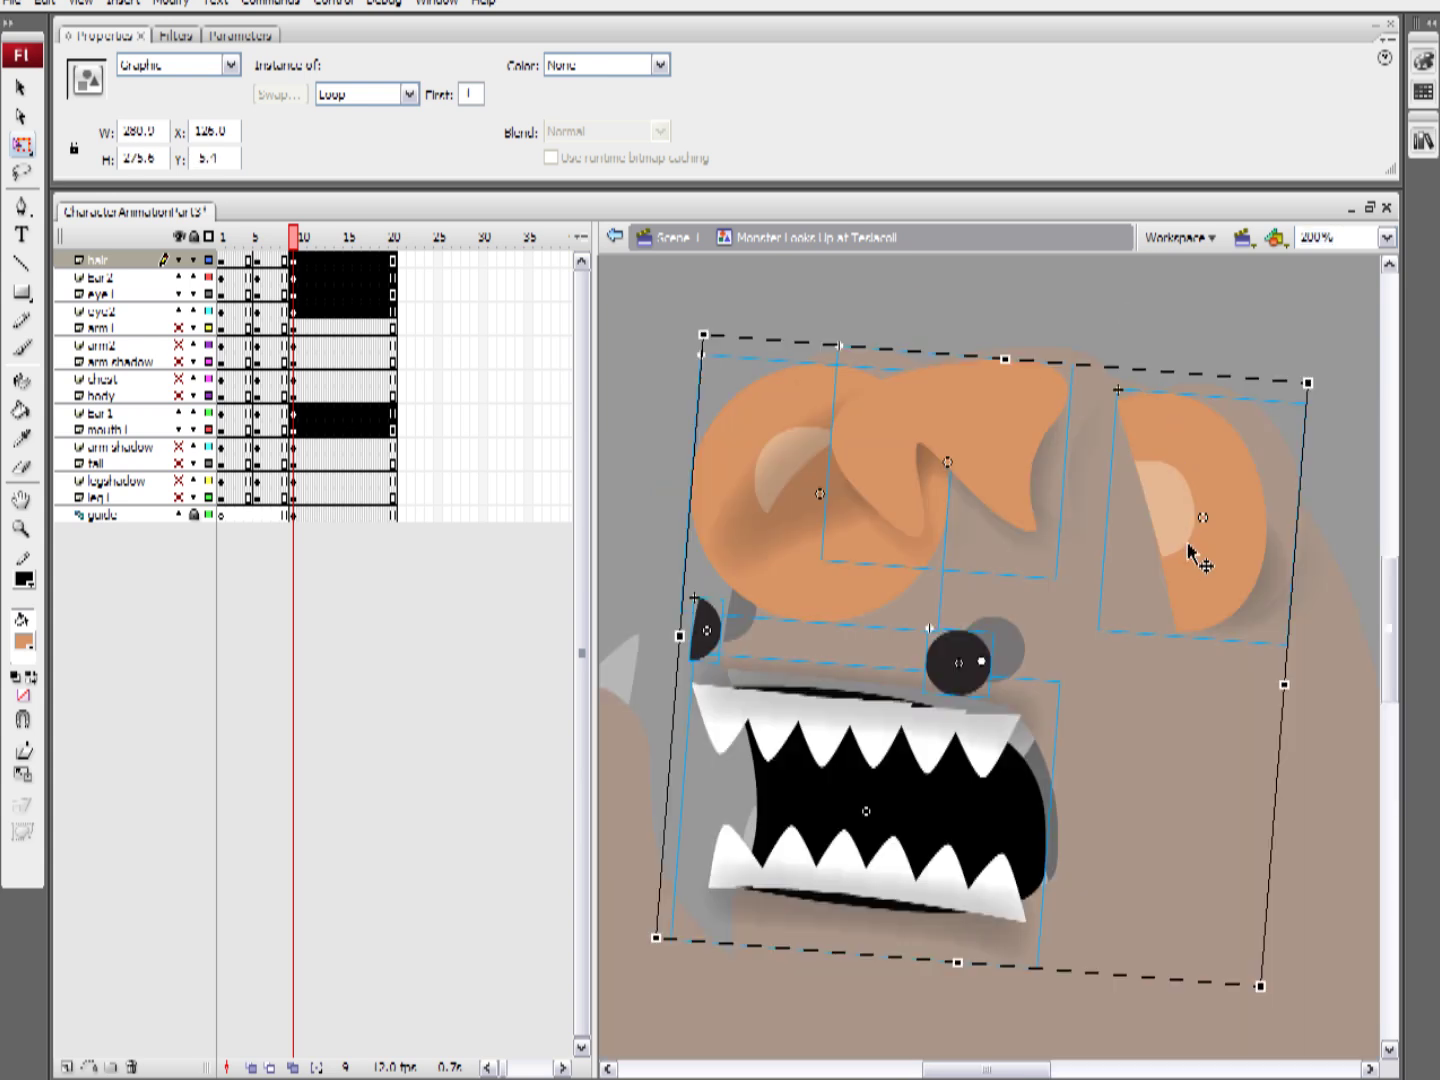
drag(1196, 562, 1220, 537)
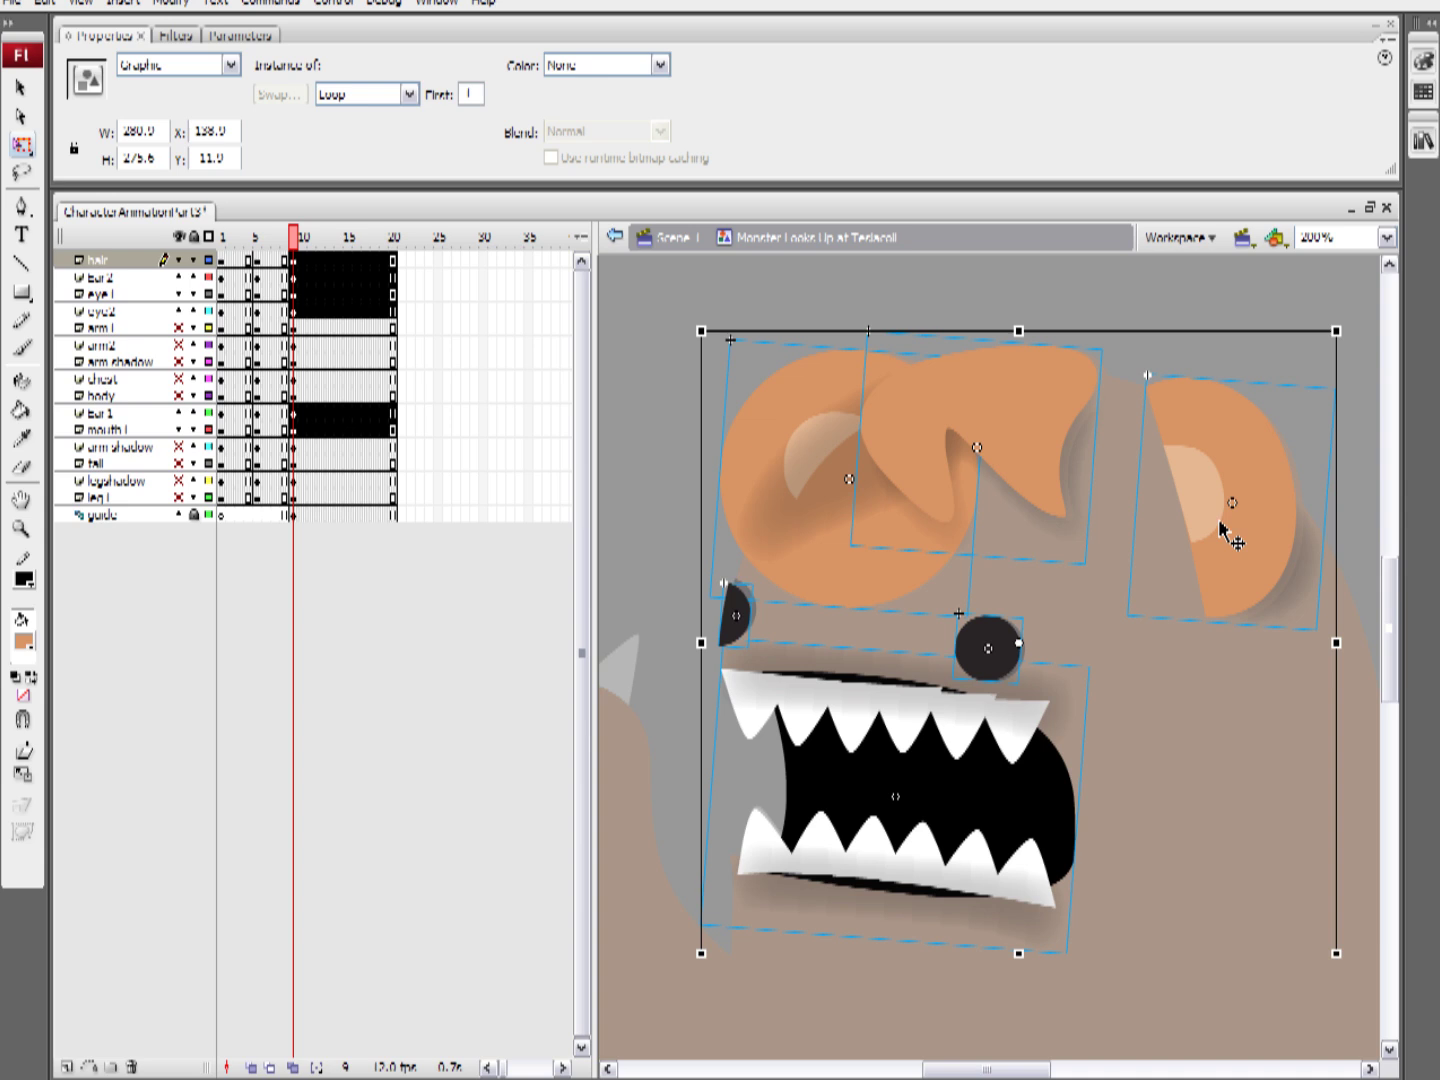
key(Right)
key(Down)
key(Down)
key(Down)
key(Up)
key(Up)
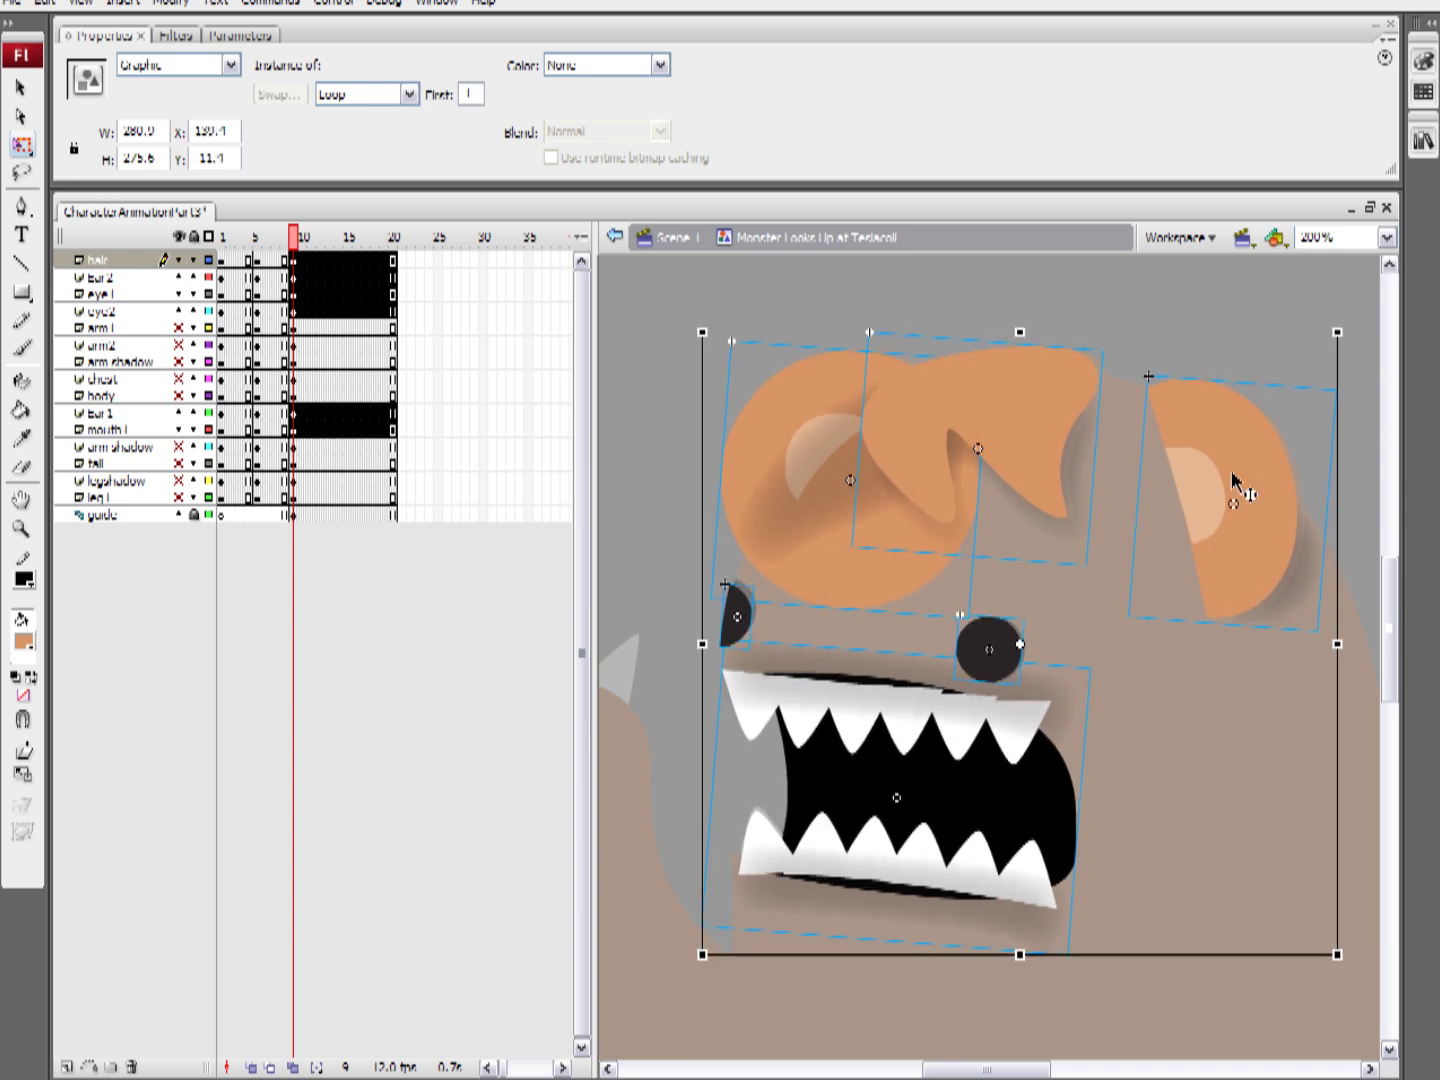
Rotate the head parts a little further clockwise and nudge them until the eyes and ears match the guide
drag(1352, 320, 1366, 330)
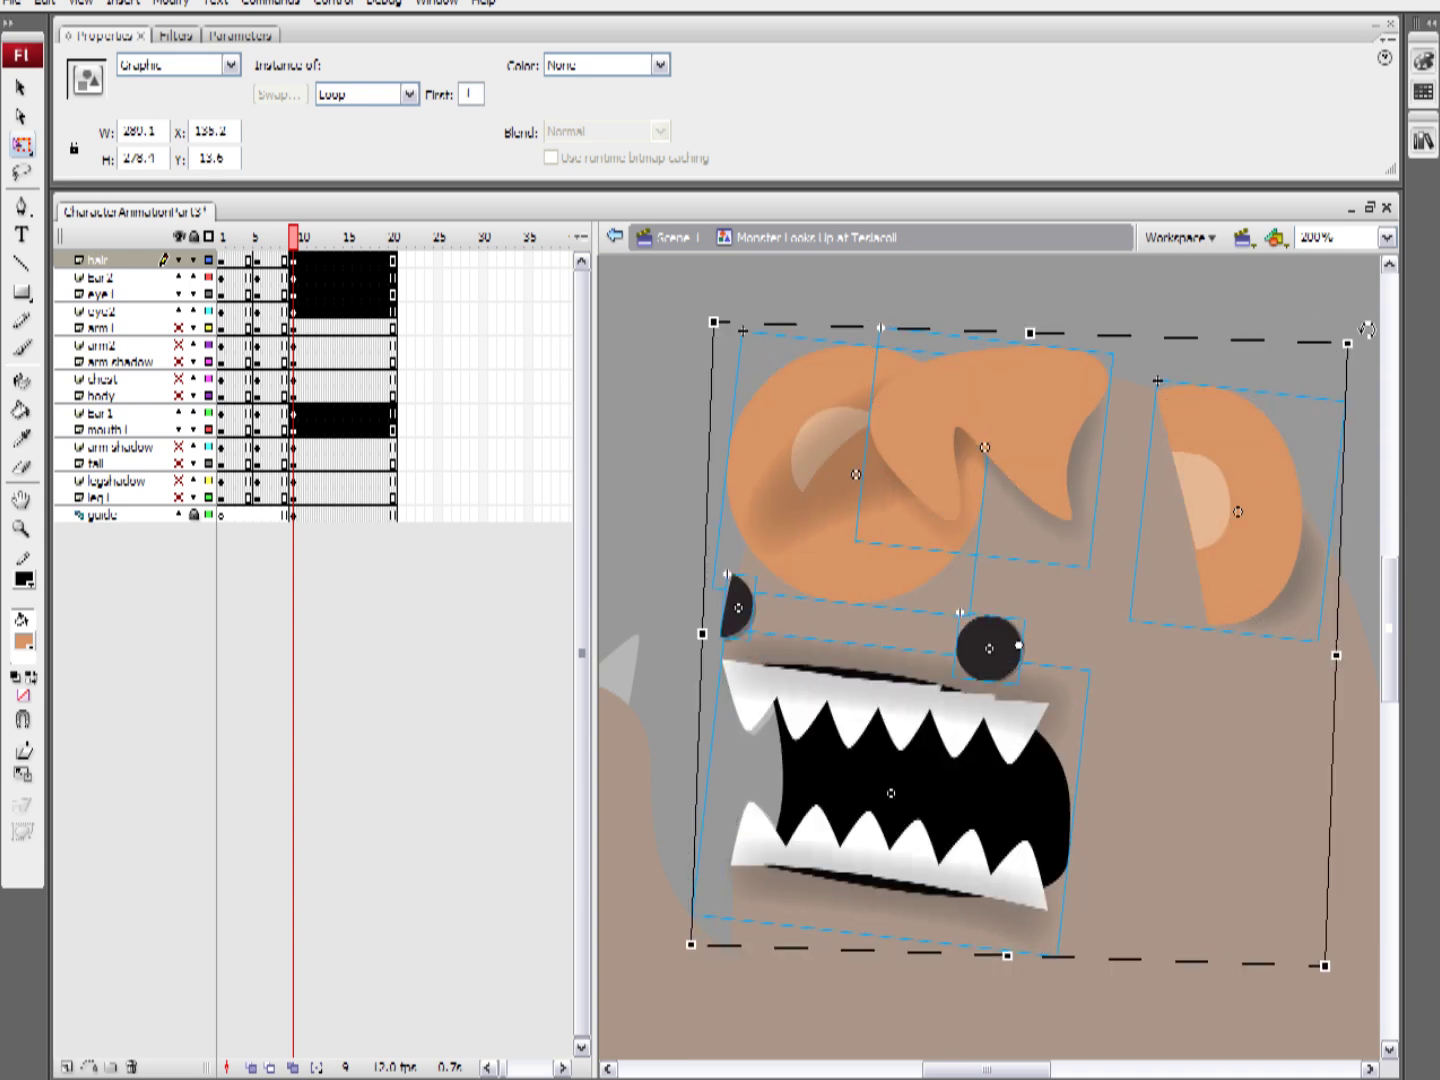
key(Right)
key(Right)
key(Down)
key(Down)
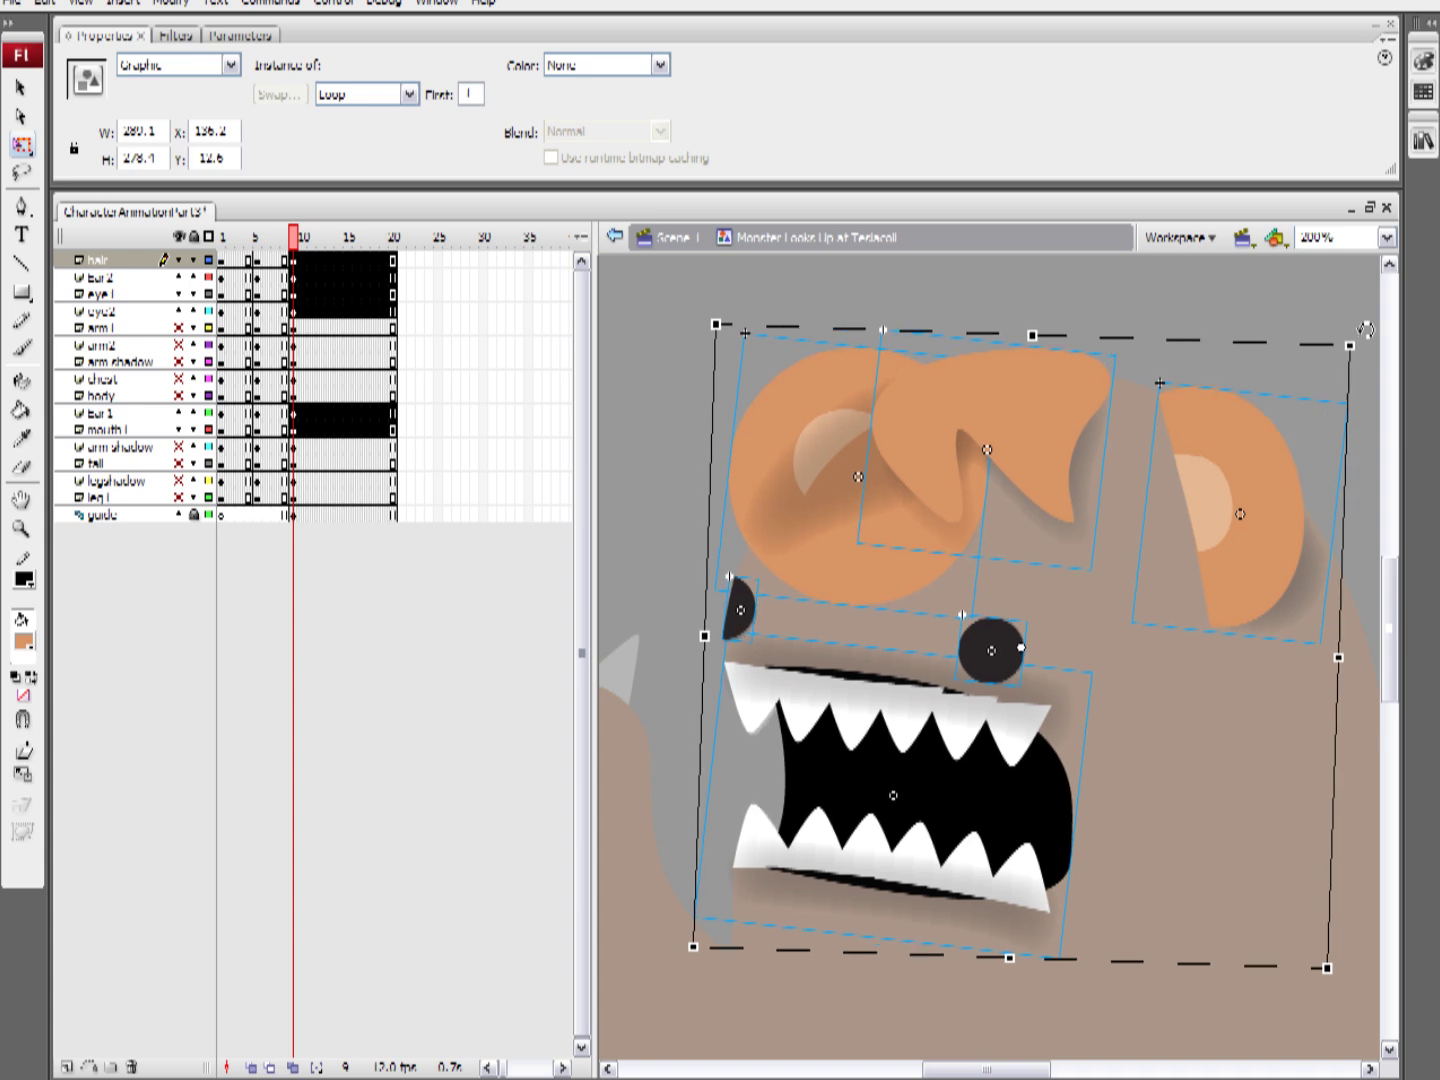
key(Right)
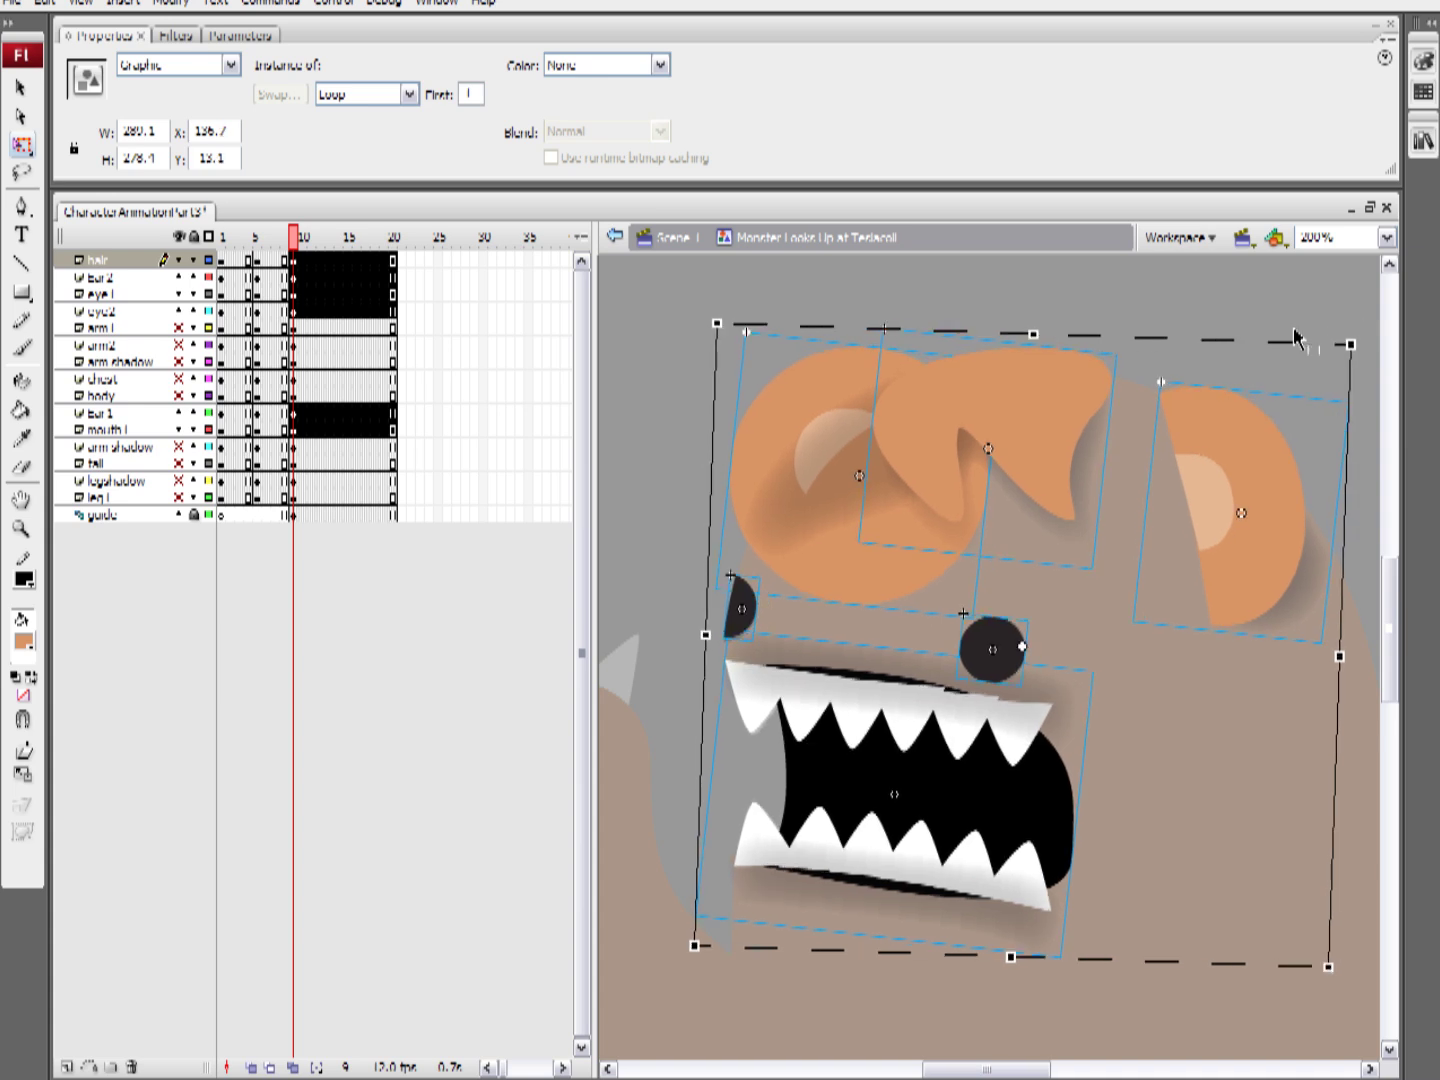
click(1302, 333)
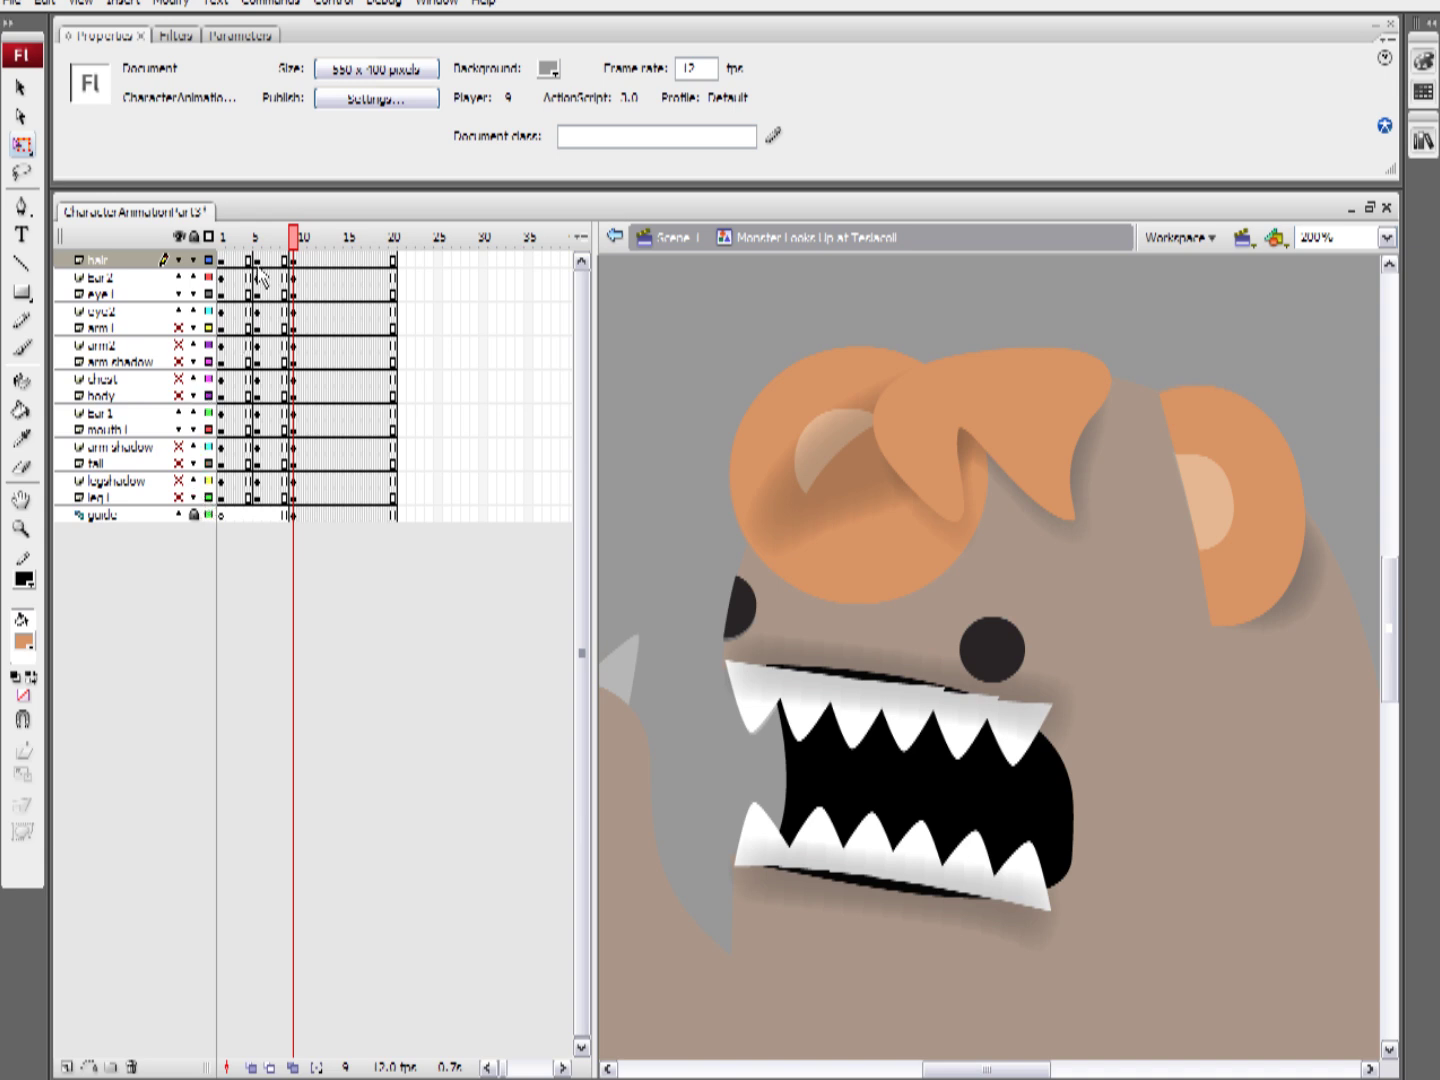
Create motion tweens from the frame 5 keyframes of the hair, Ear2, eye1 and eye2 layers
drag(257, 261, 257, 498)
click(265, 311)
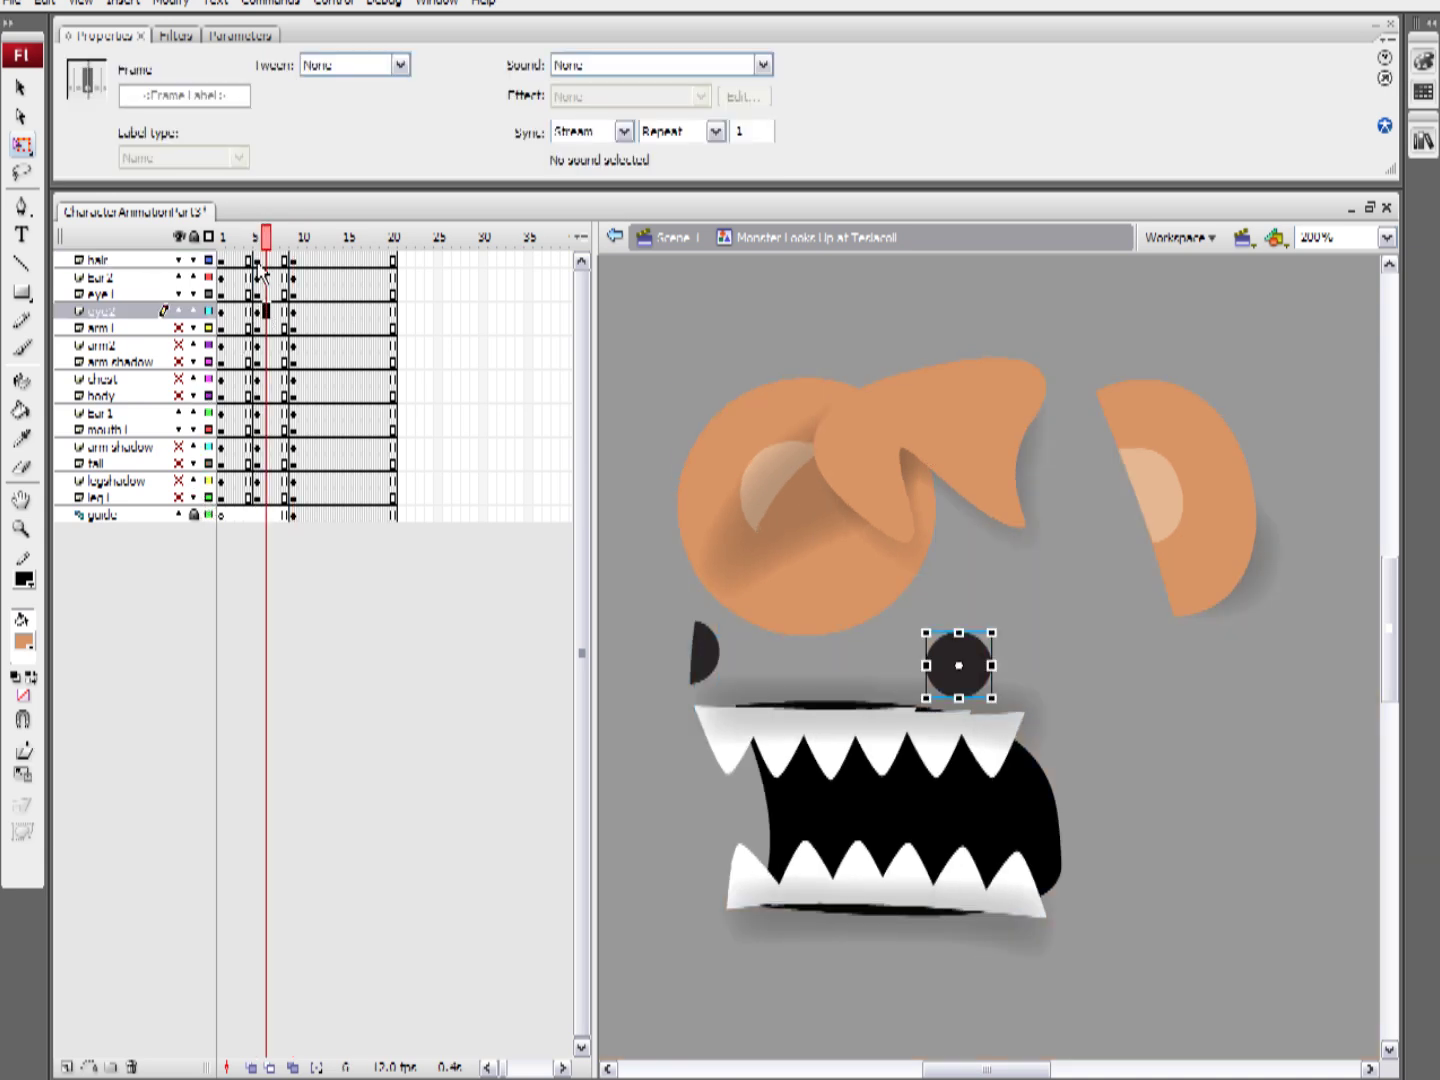
drag(258, 264, 258, 498)
click(258, 298)
drag(259, 306, 260, 267)
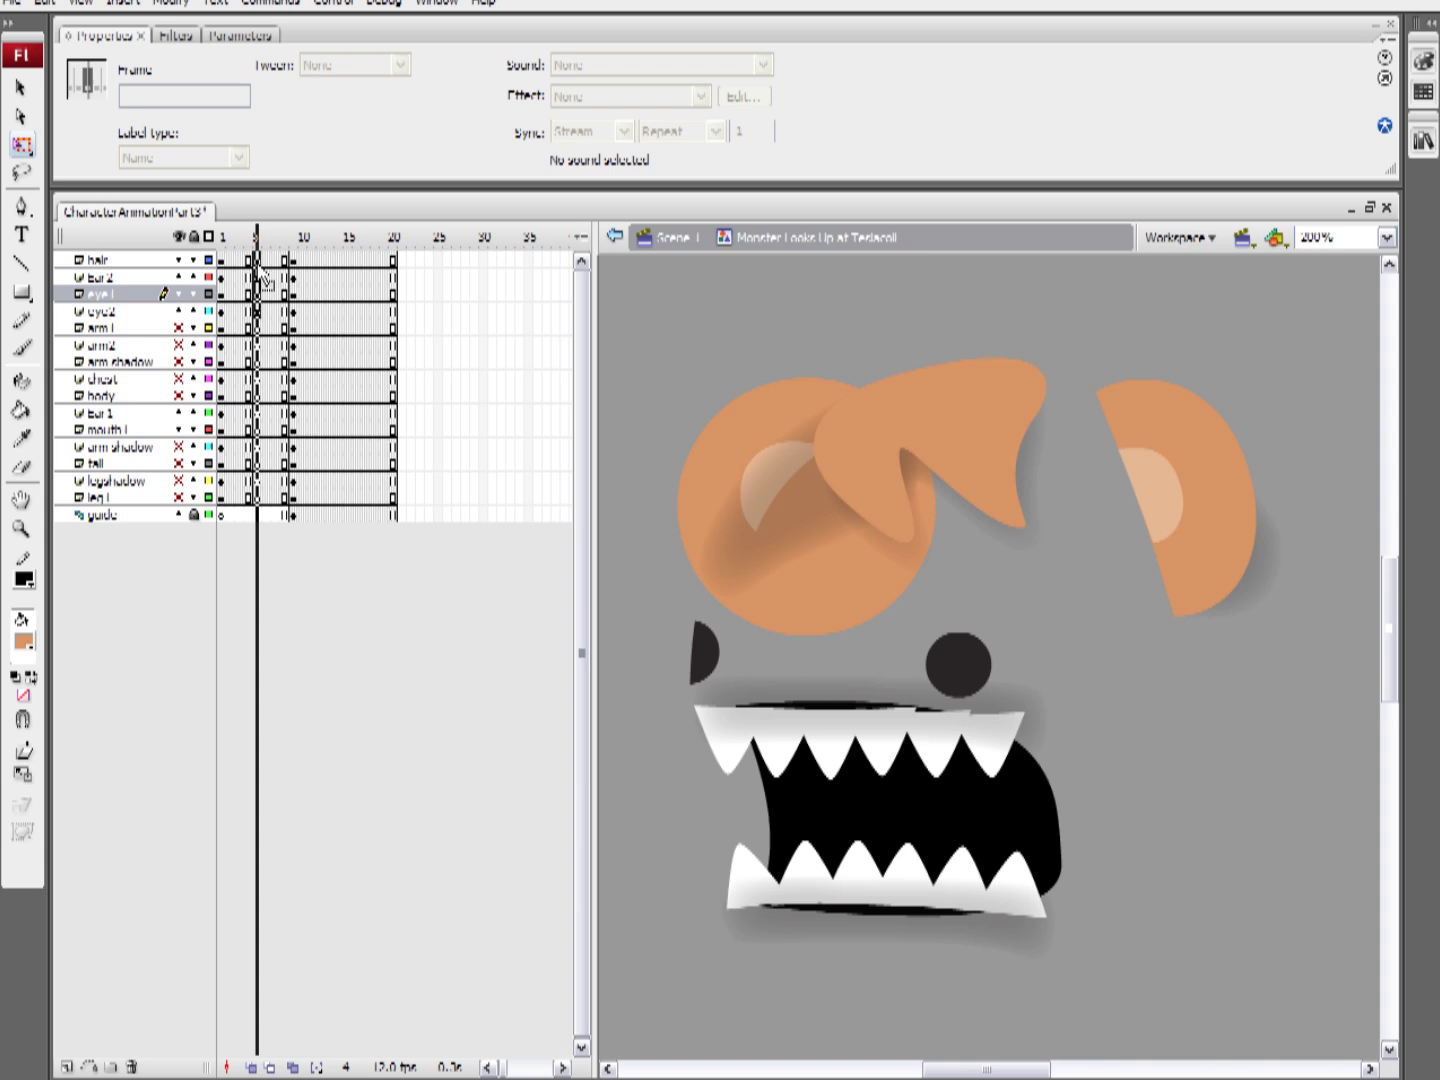
right_click(260, 267)
click(289, 277)
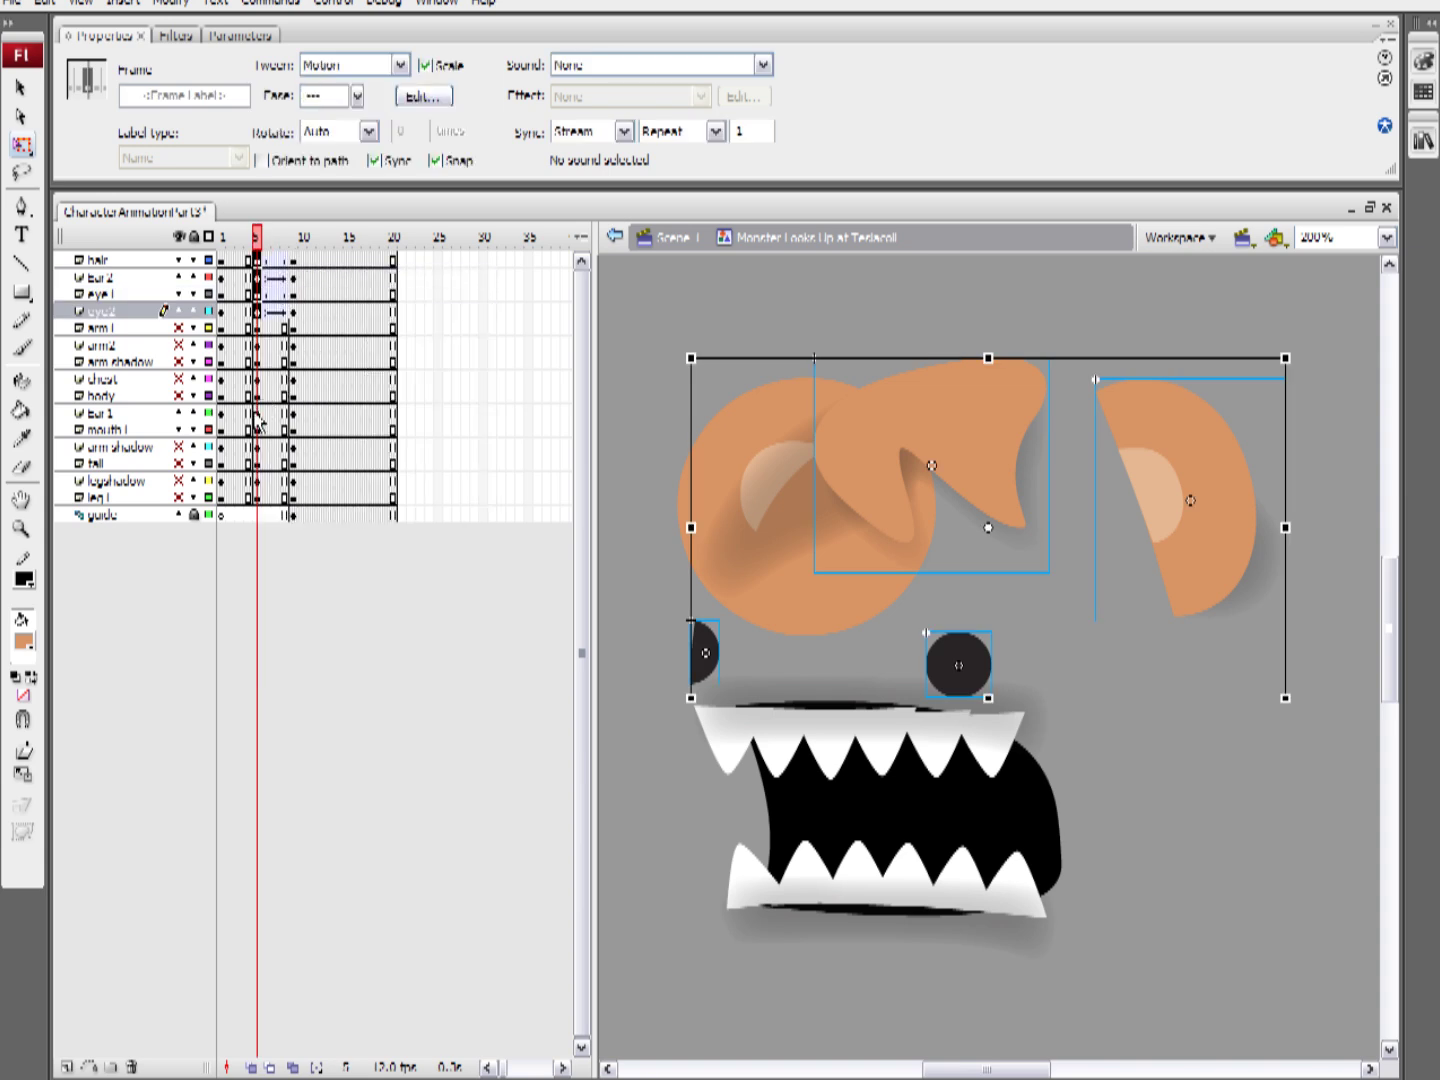
Create motion tweens from the frame 5 keyframes of the Ear1 and mouth1 layers
click(259, 430)
right_click(257, 433)
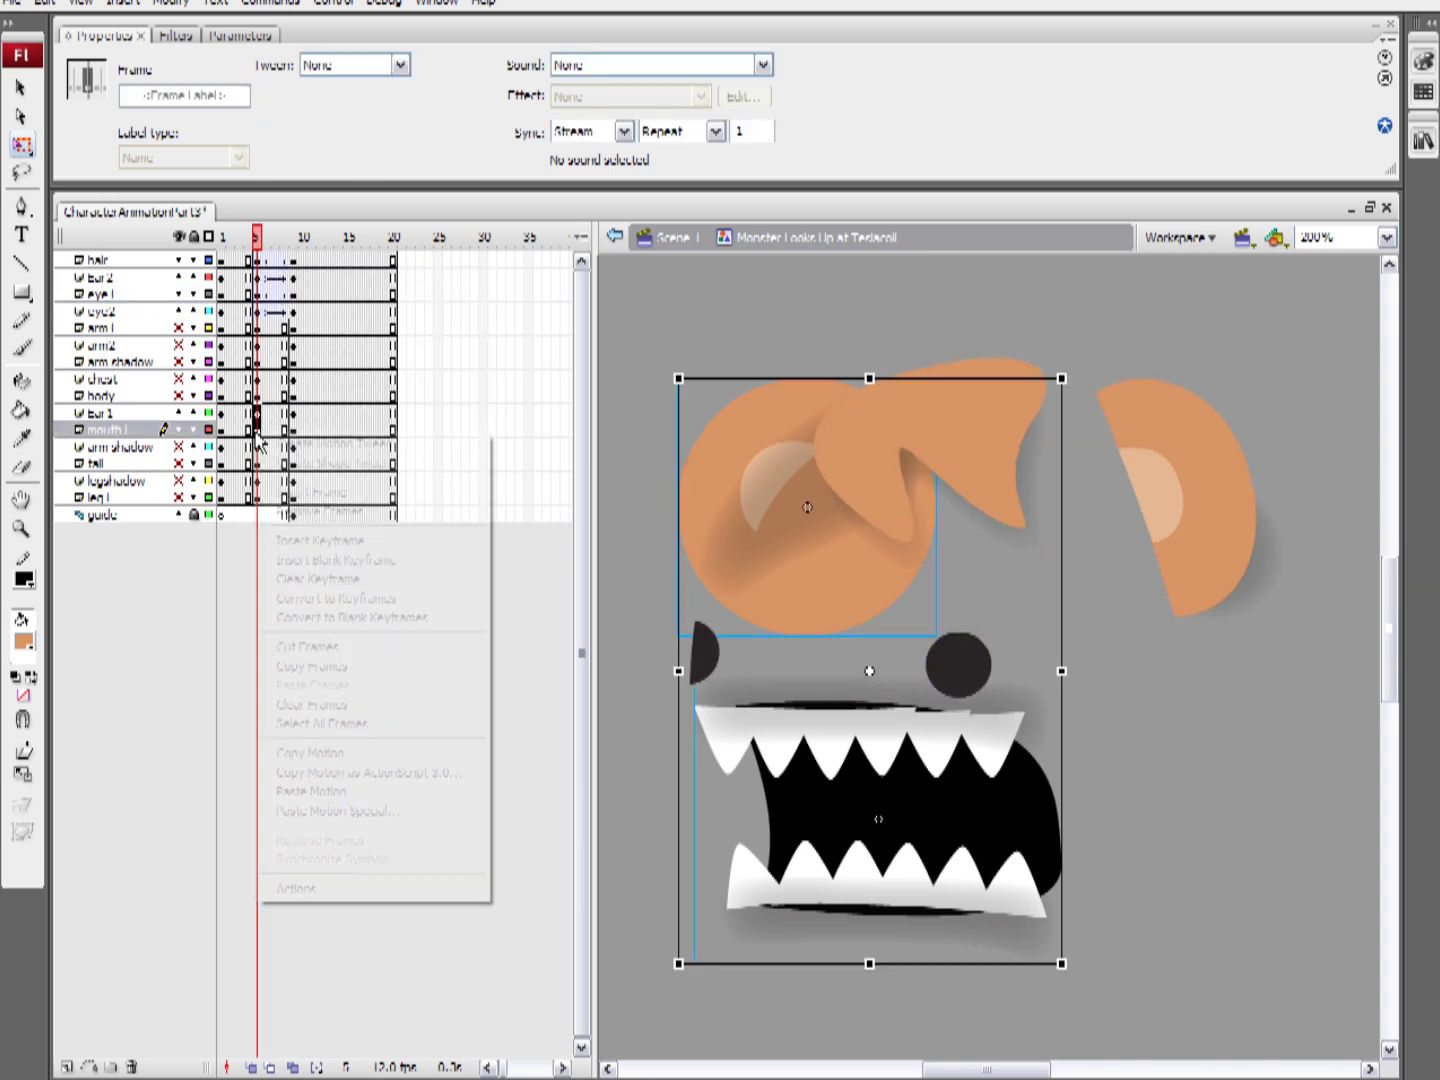
click(289, 443)
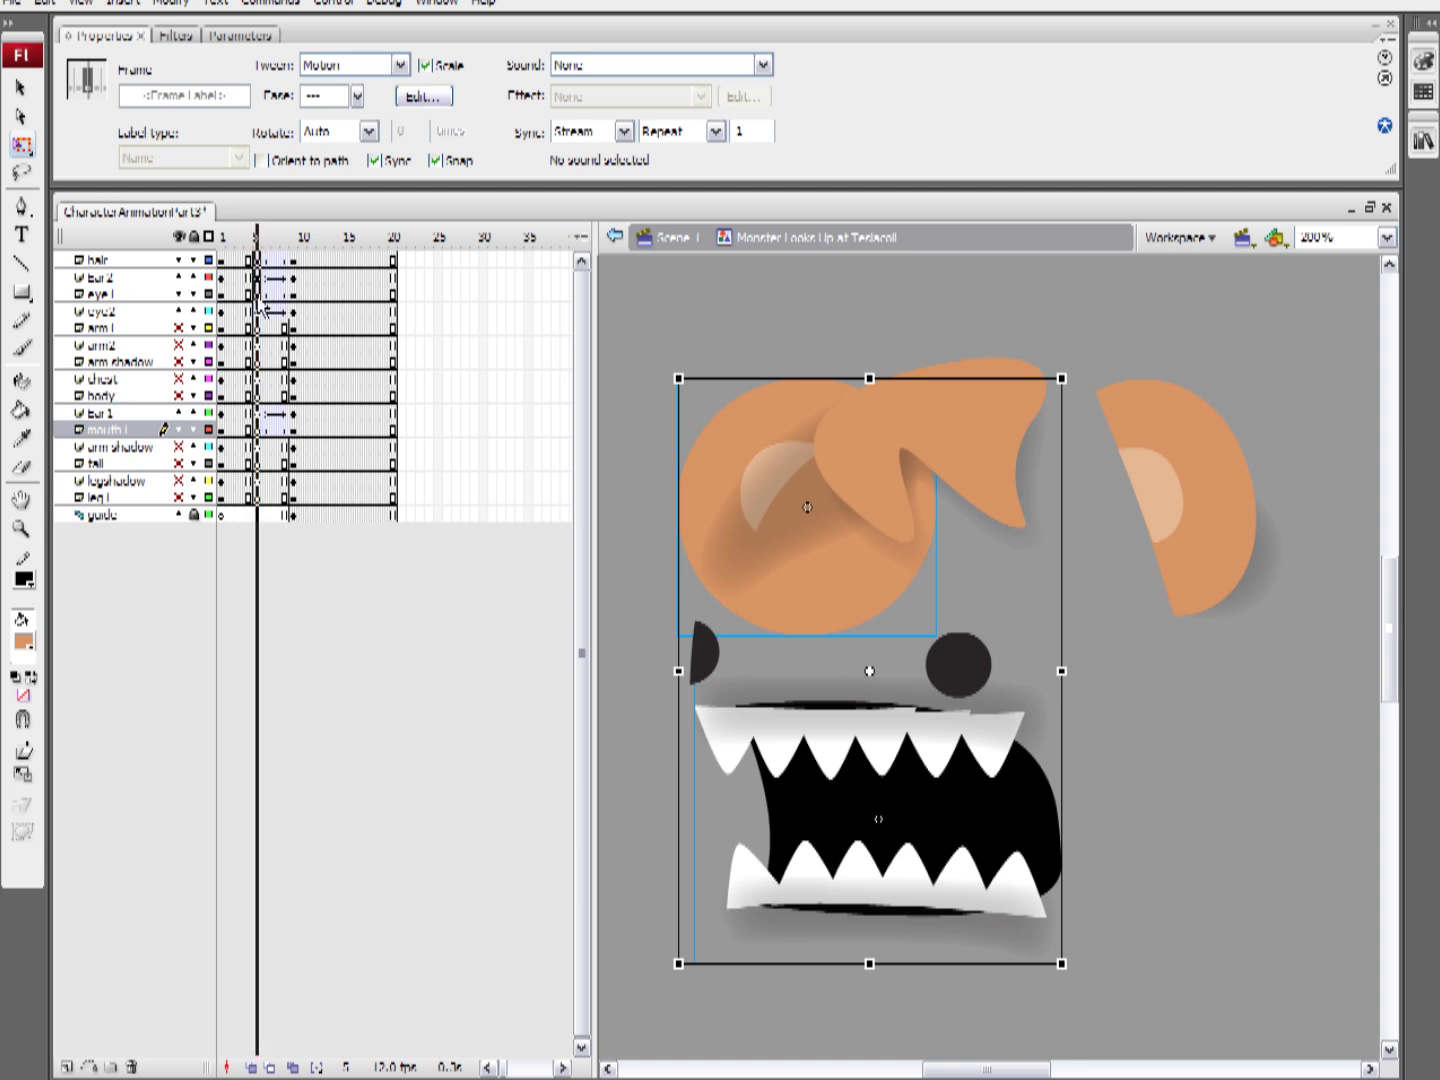
Apply an S-shaped custom ease in and out to the hair, Ear2, eye1 and eye2 tweens
drag(257, 311, 257, 260)
click(424, 96)
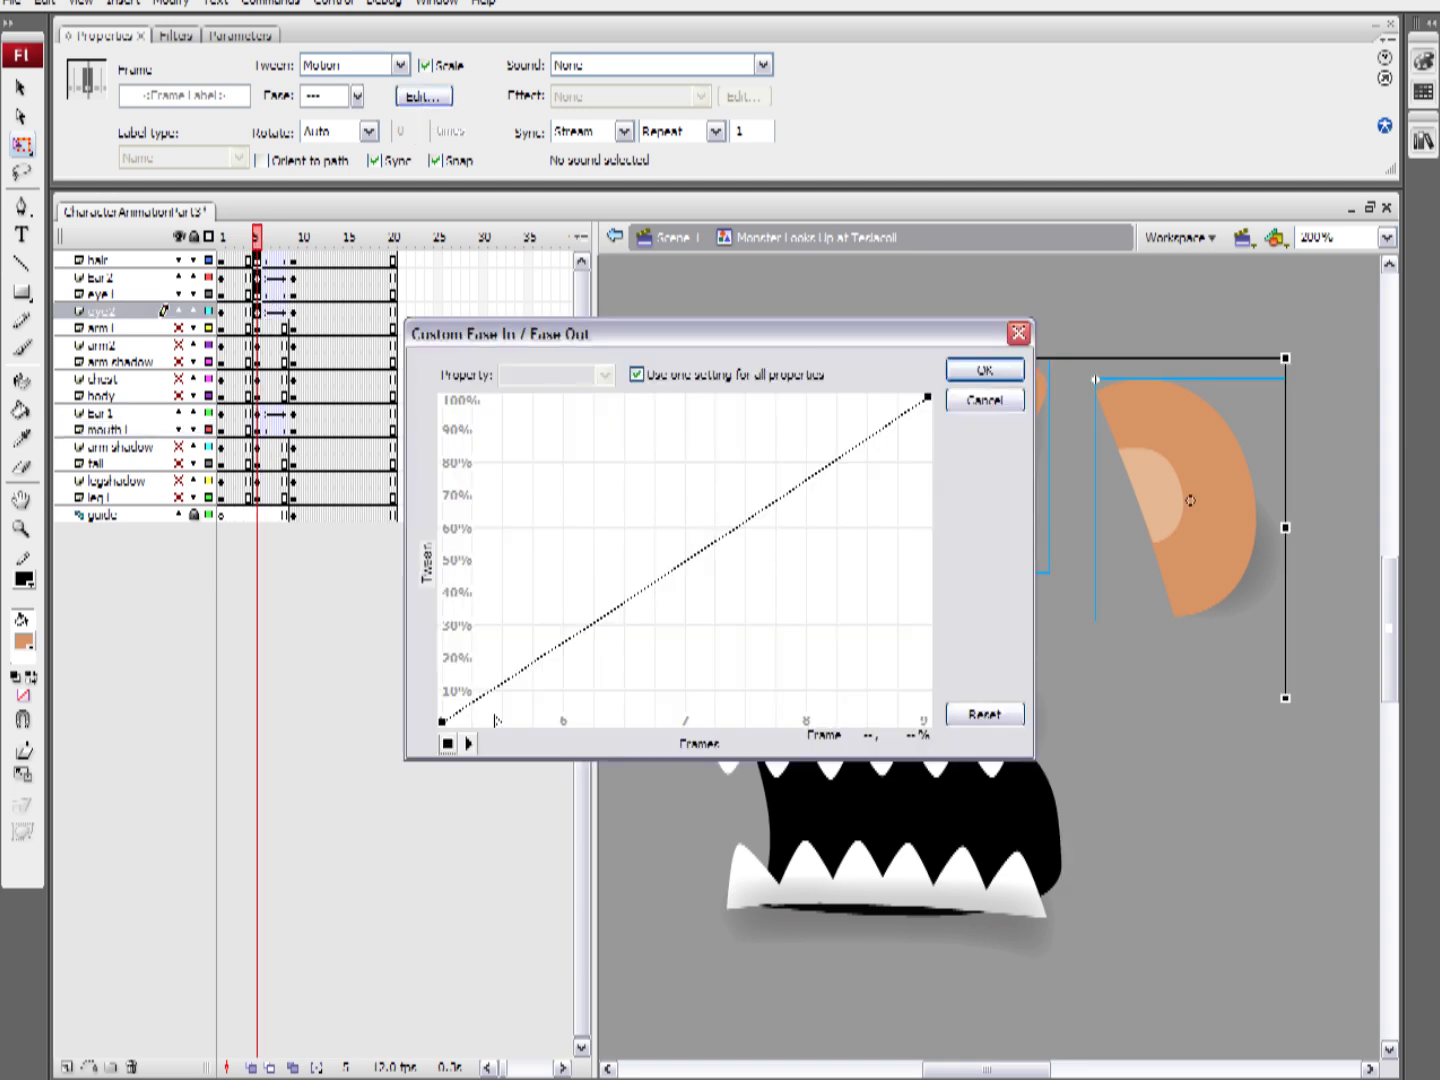
drag(455, 722, 600, 748)
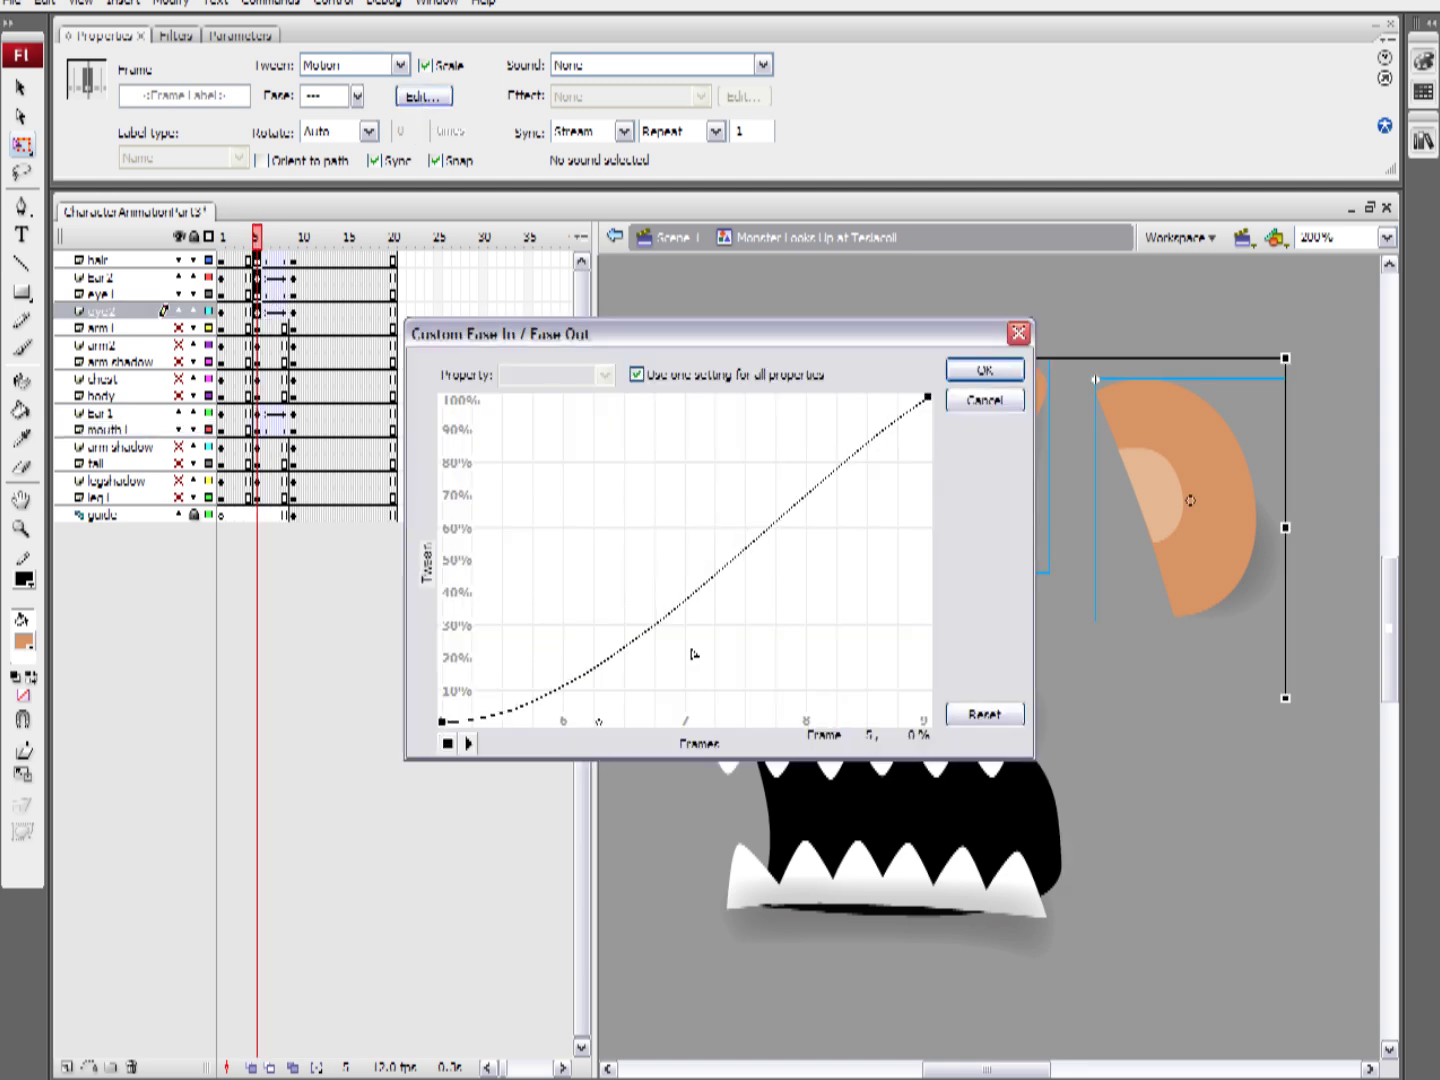
drag(929, 404, 763, 398)
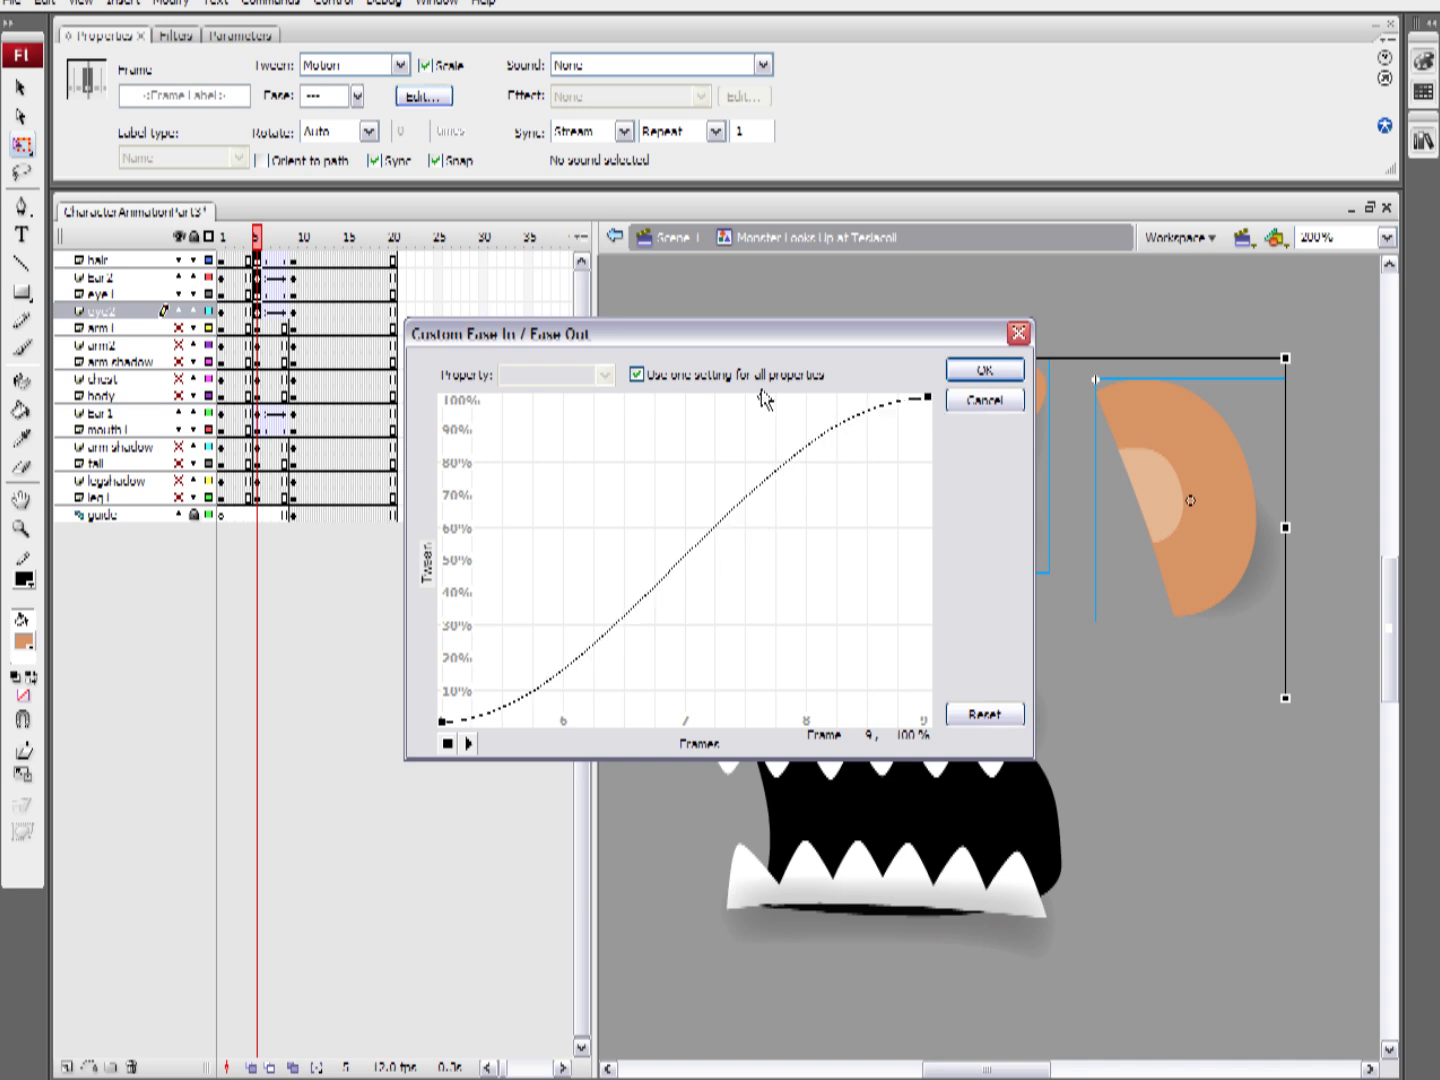
click(980, 372)
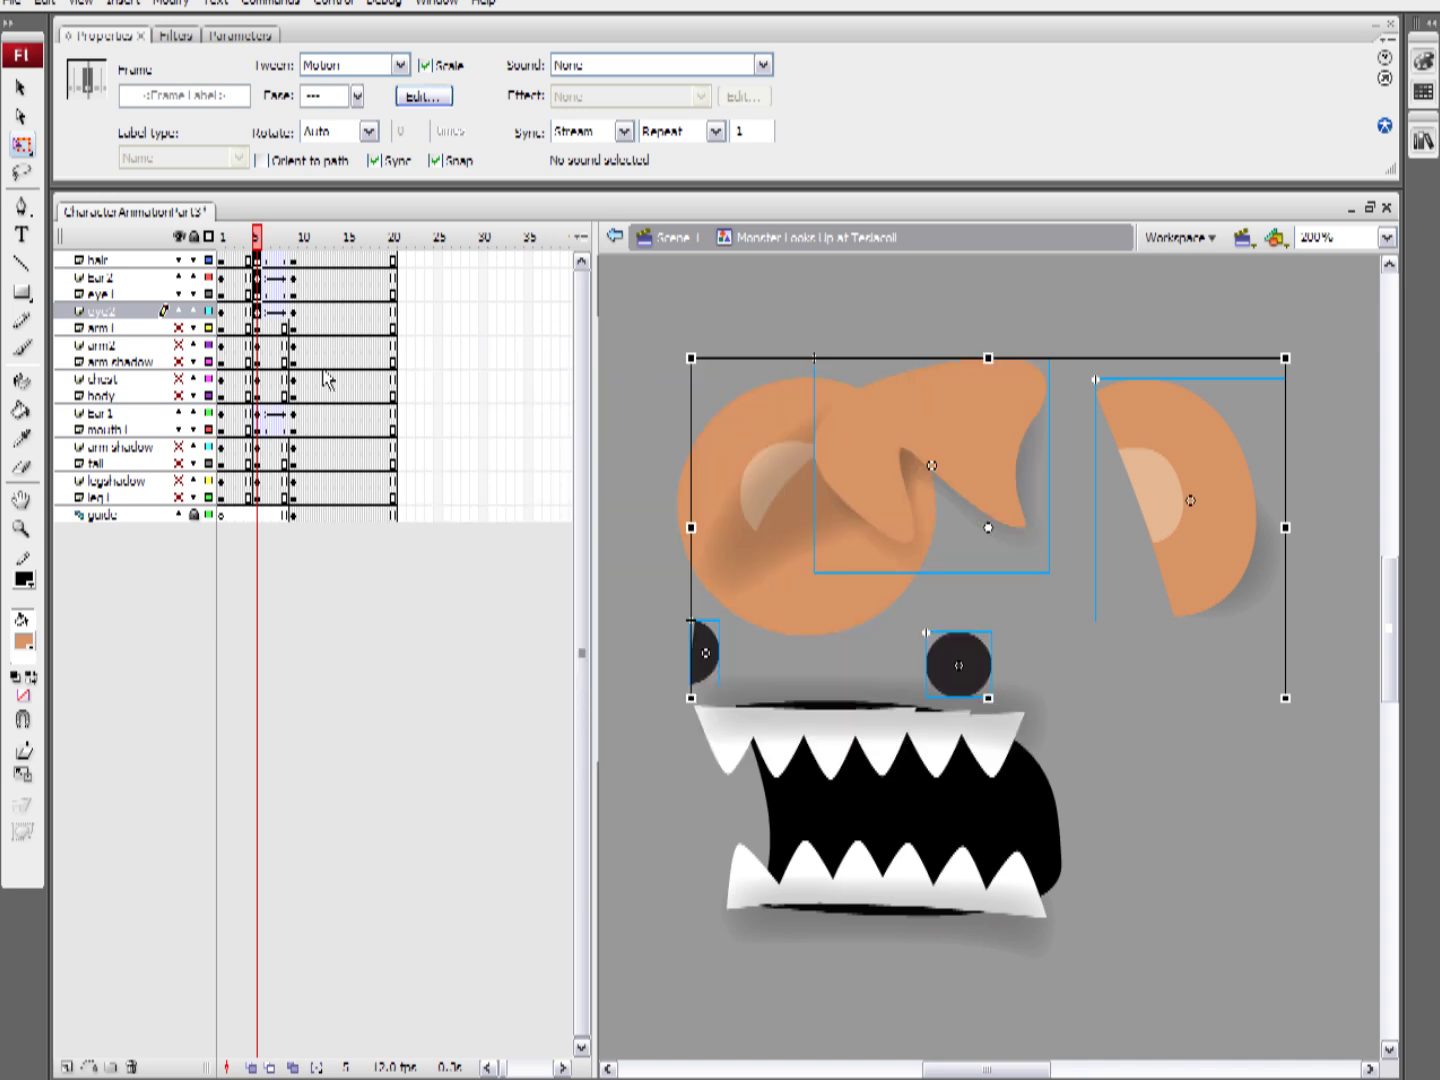
Give the Ear1 and mouth1 tweens a similar S-shaped custom ease and preview the animation
click(256, 431)
click(422, 96)
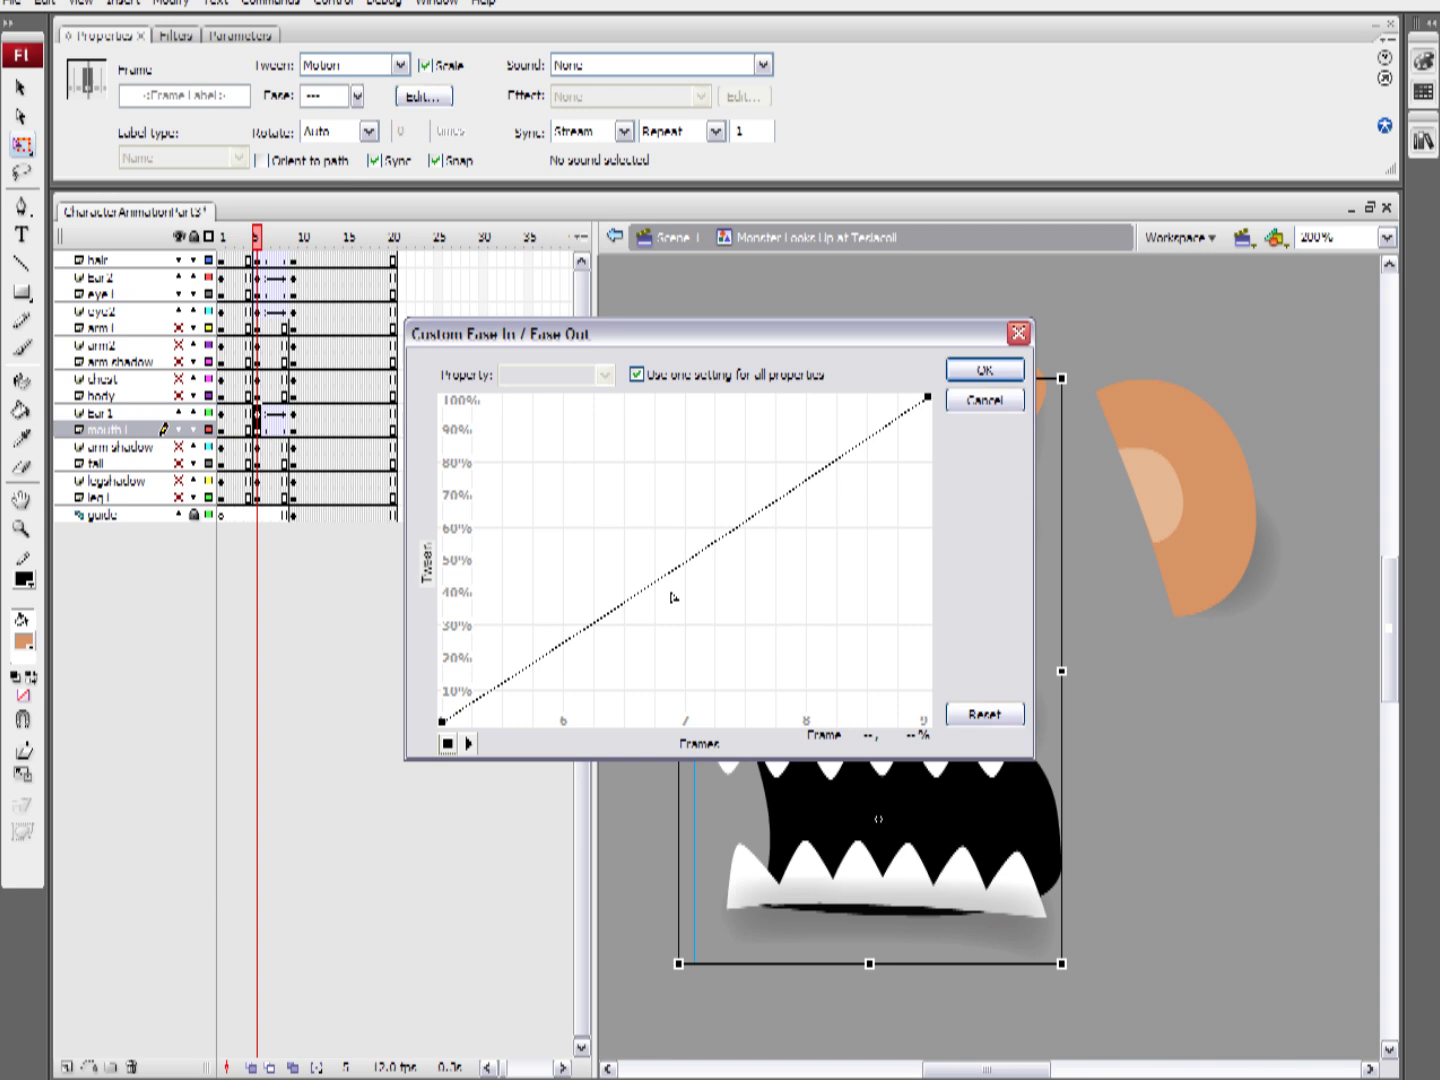
drag(450, 722, 611, 721)
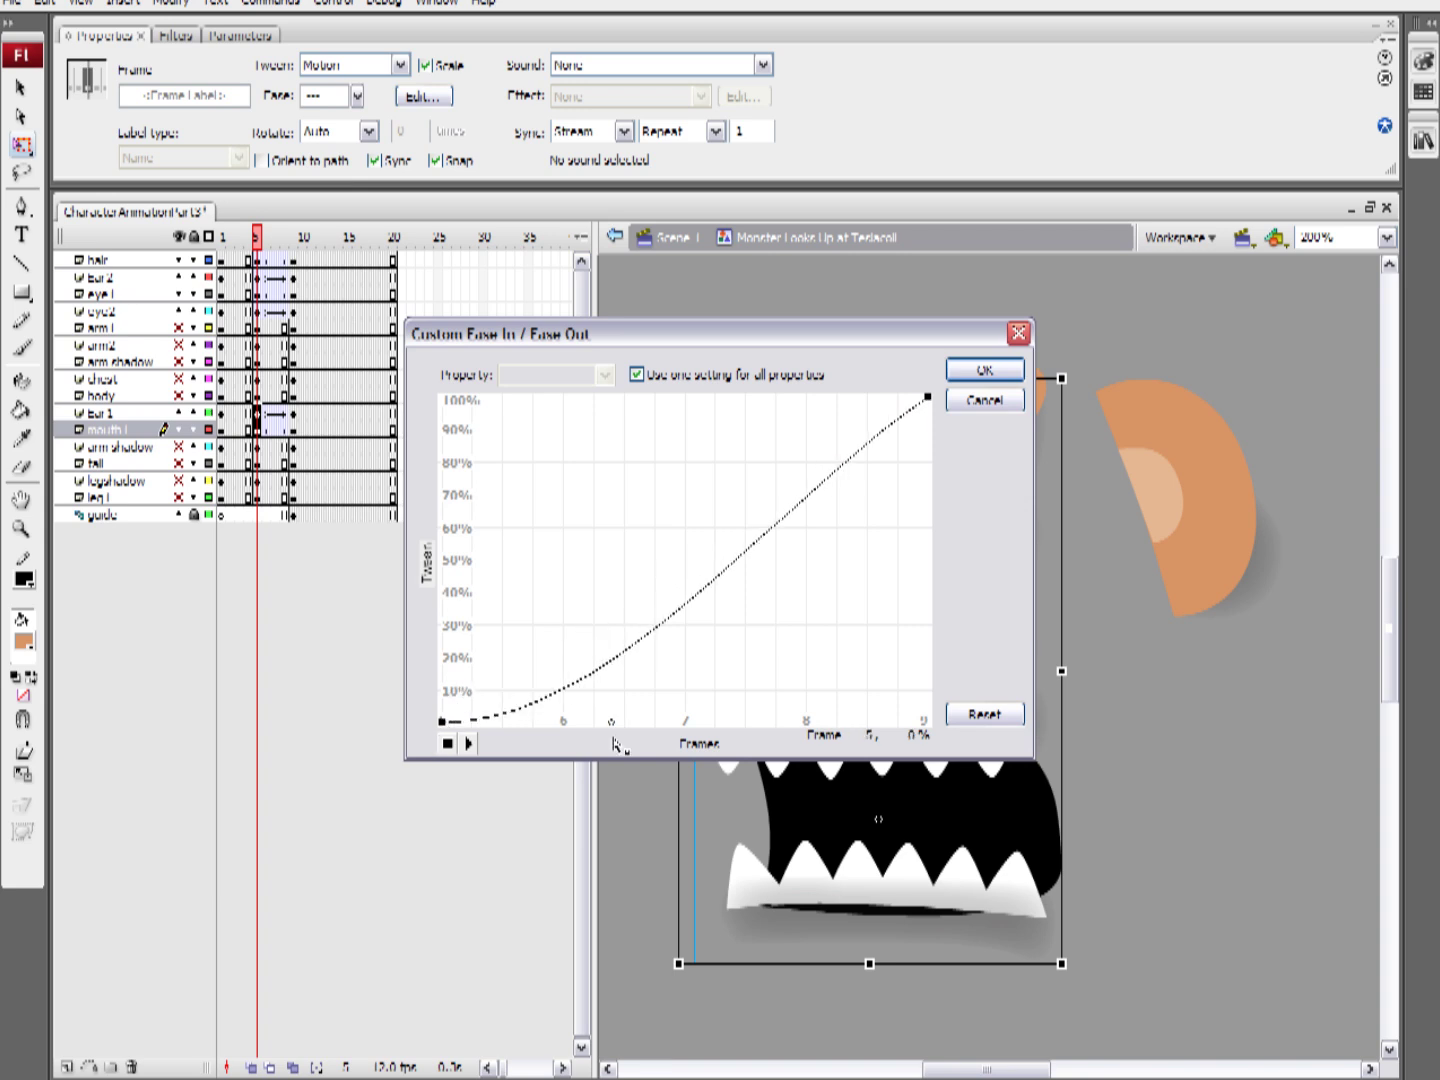
drag(928, 399, 836, 464)
drag(768, 509, 782, 395)
click(990, 372)
key(Return)
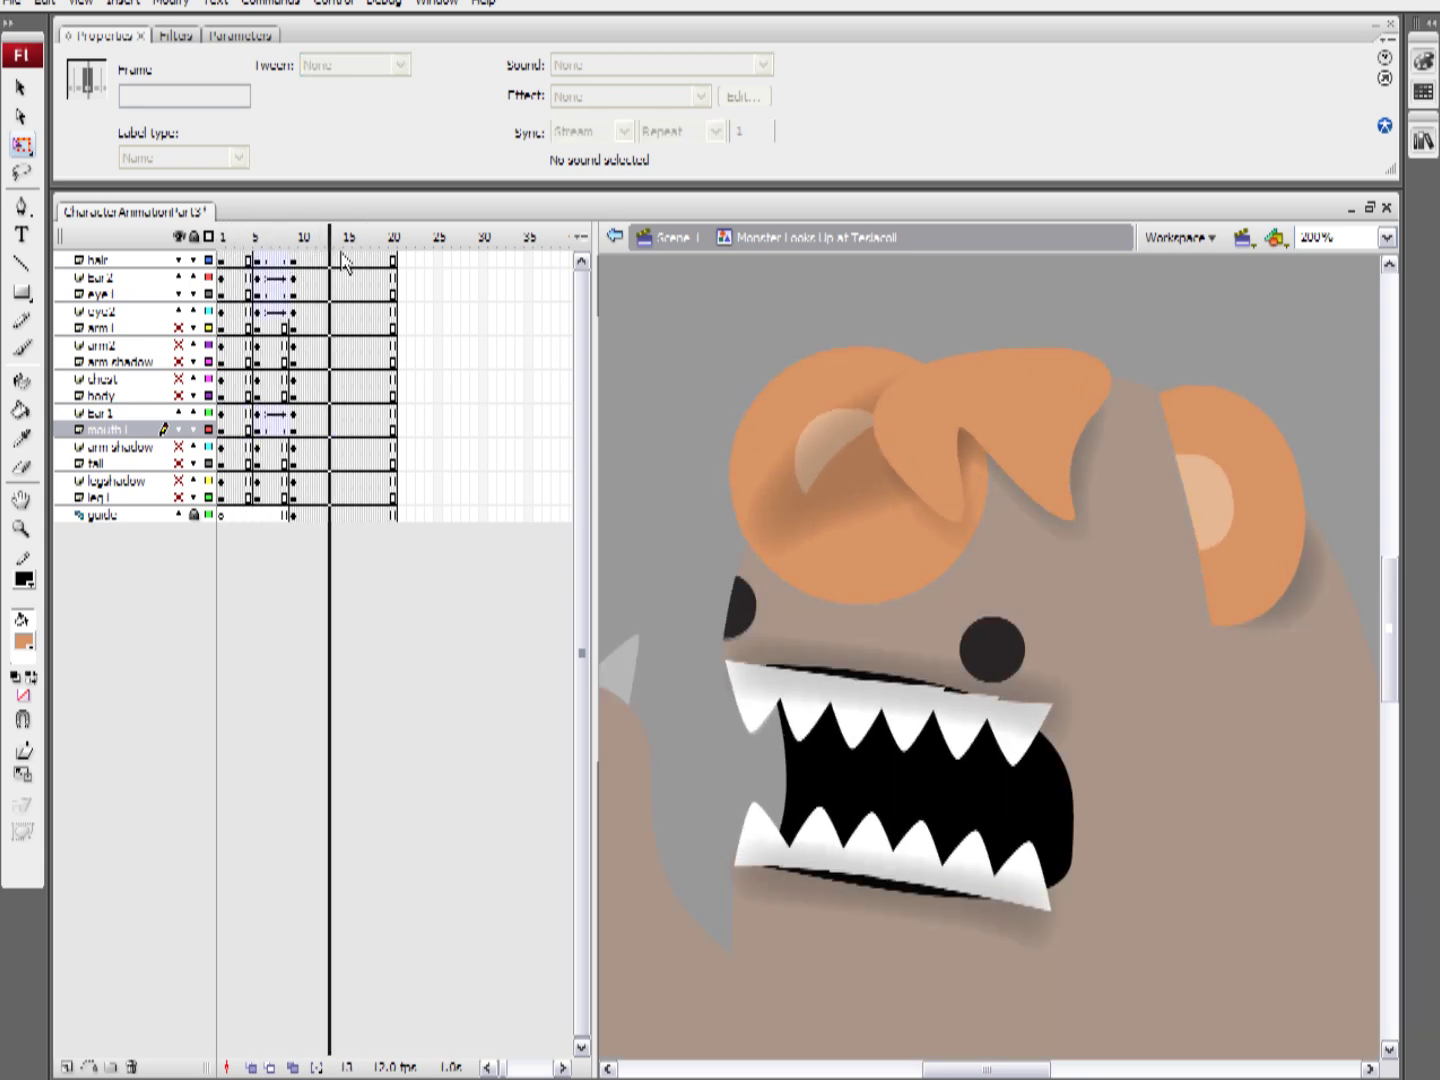
click(343, 262)
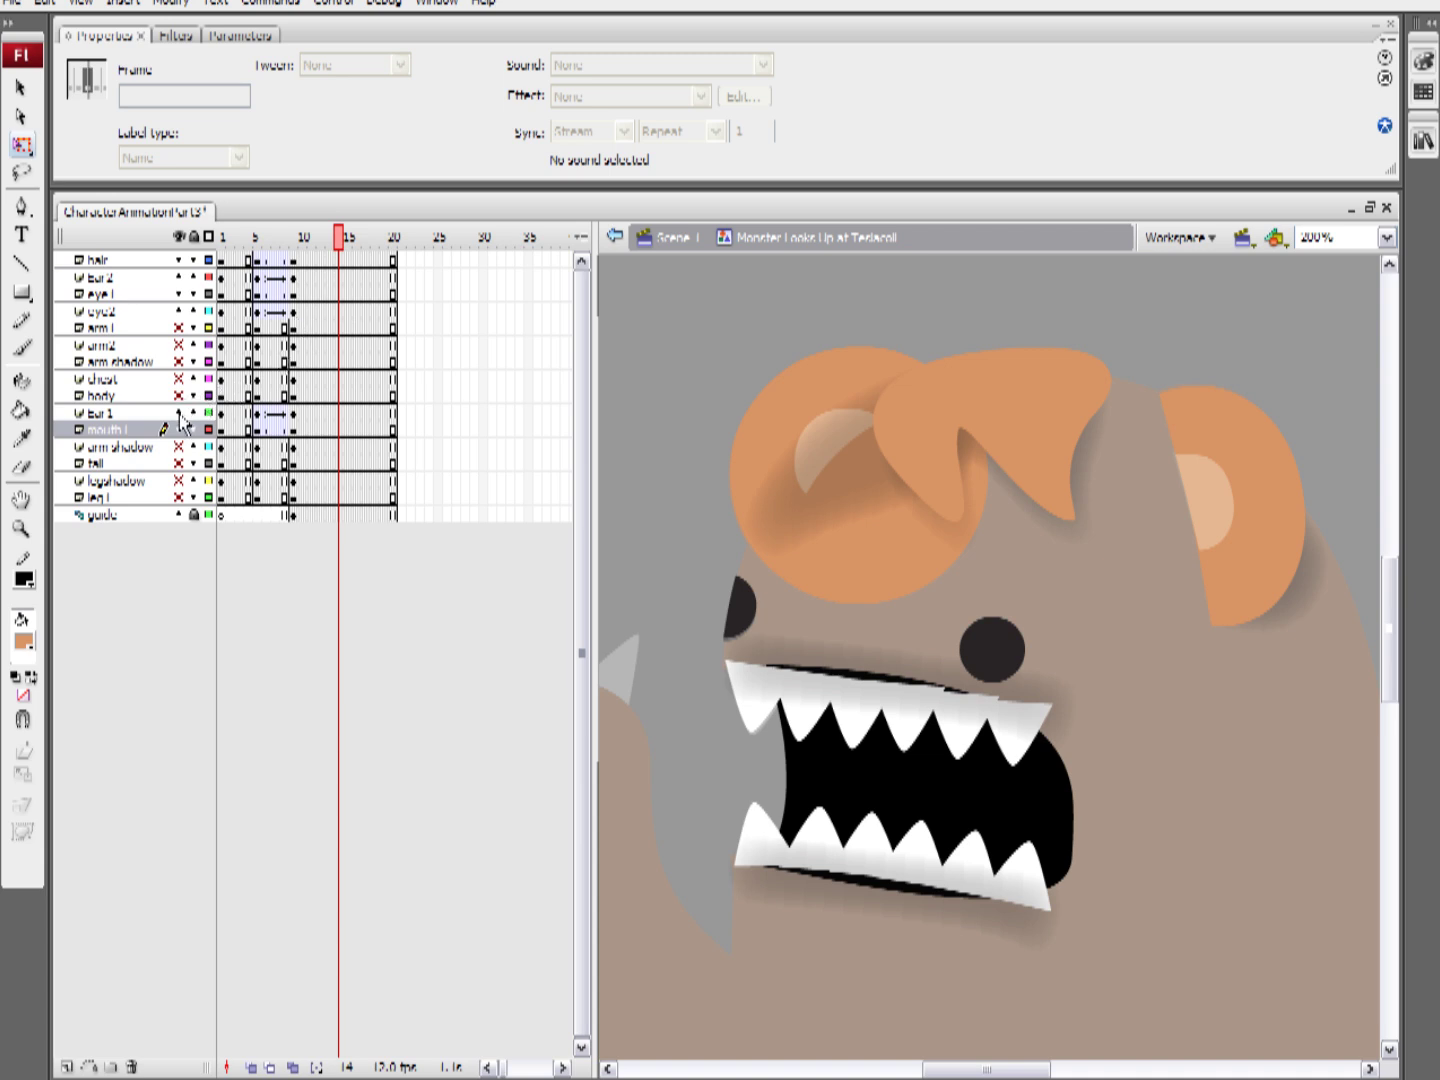
Hide all the head part layers and show only the body layer as an outline over the guide
drag(179, 414, 180, 429)
drag(180, 310, 190, 260)
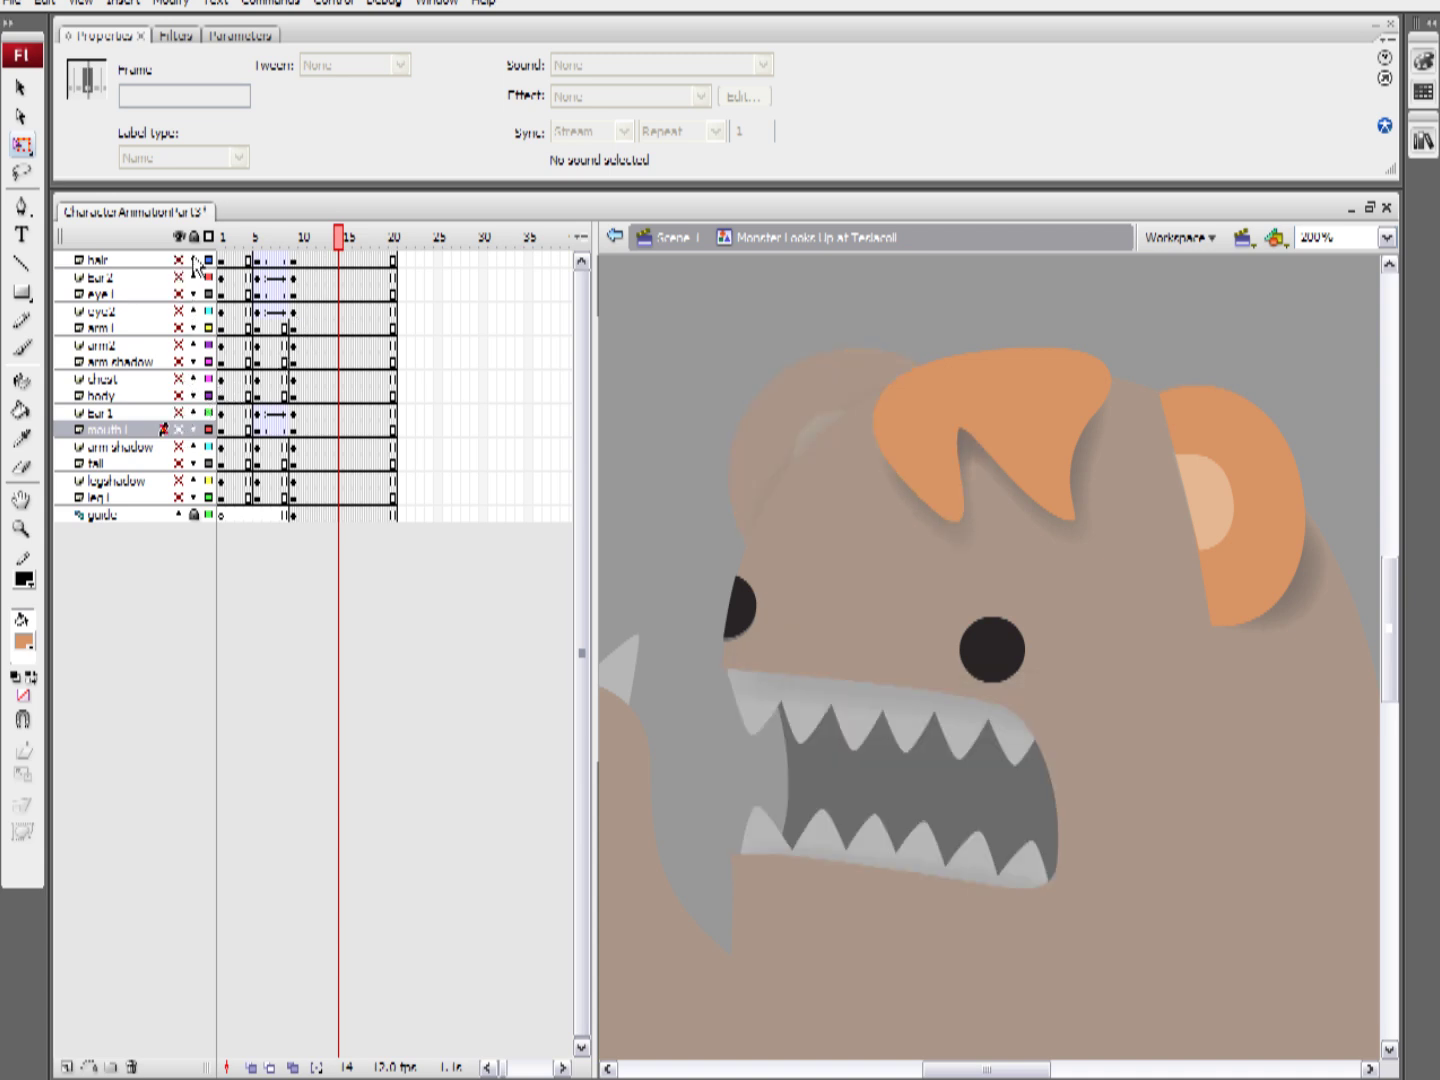
click(178, 396)
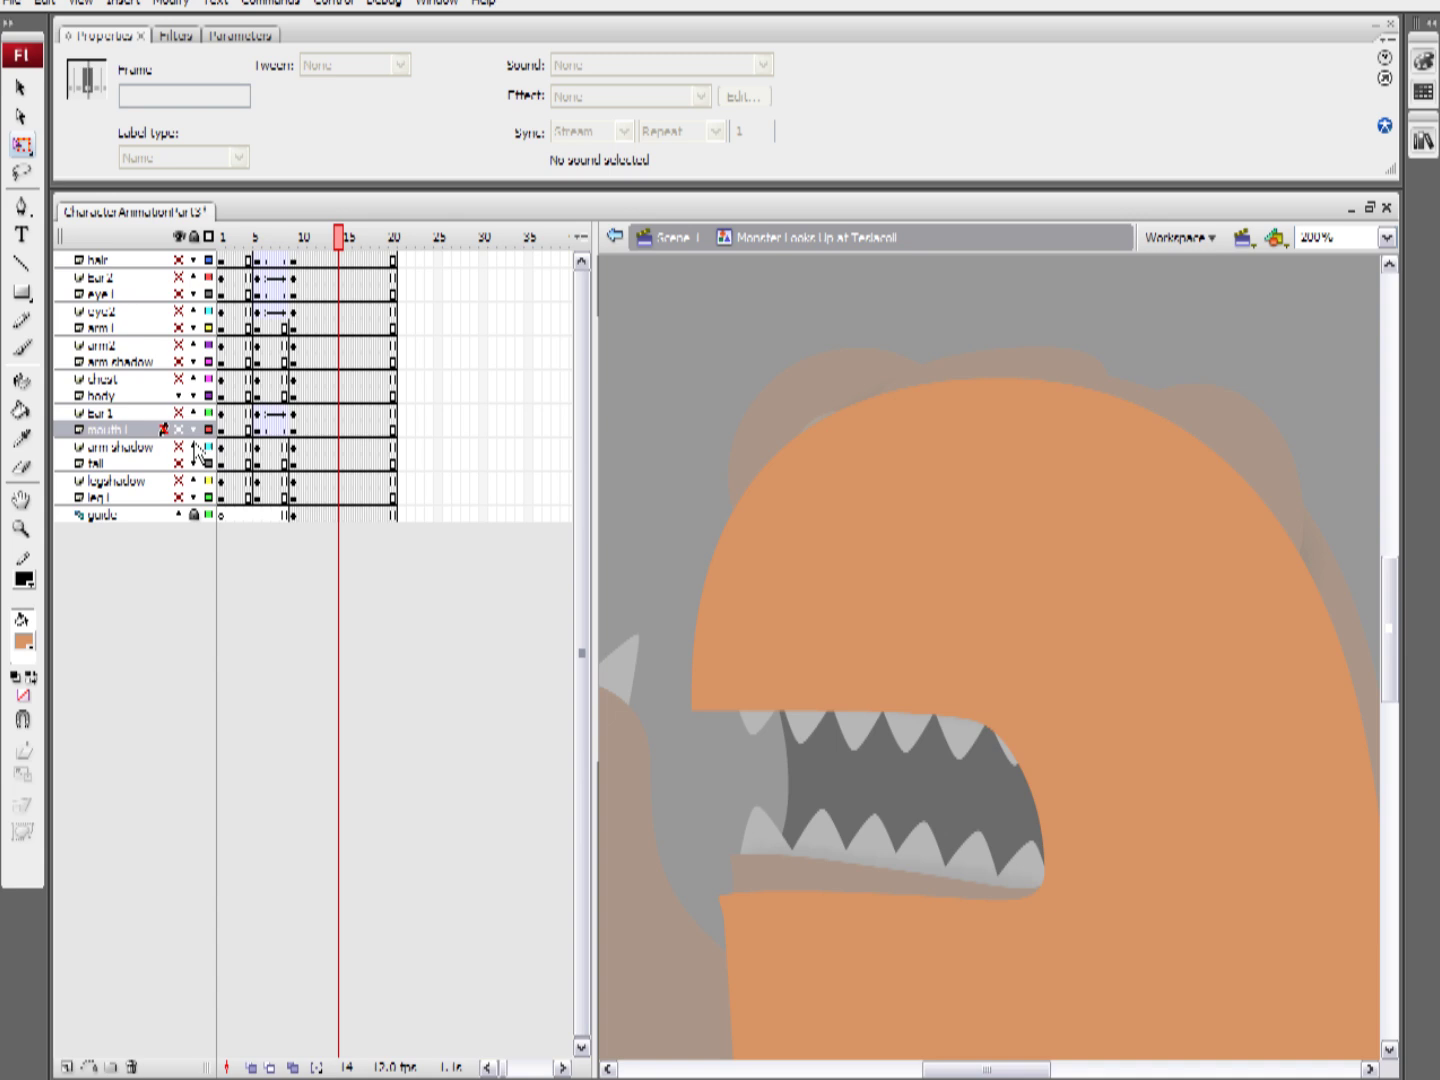
click(208, 396)
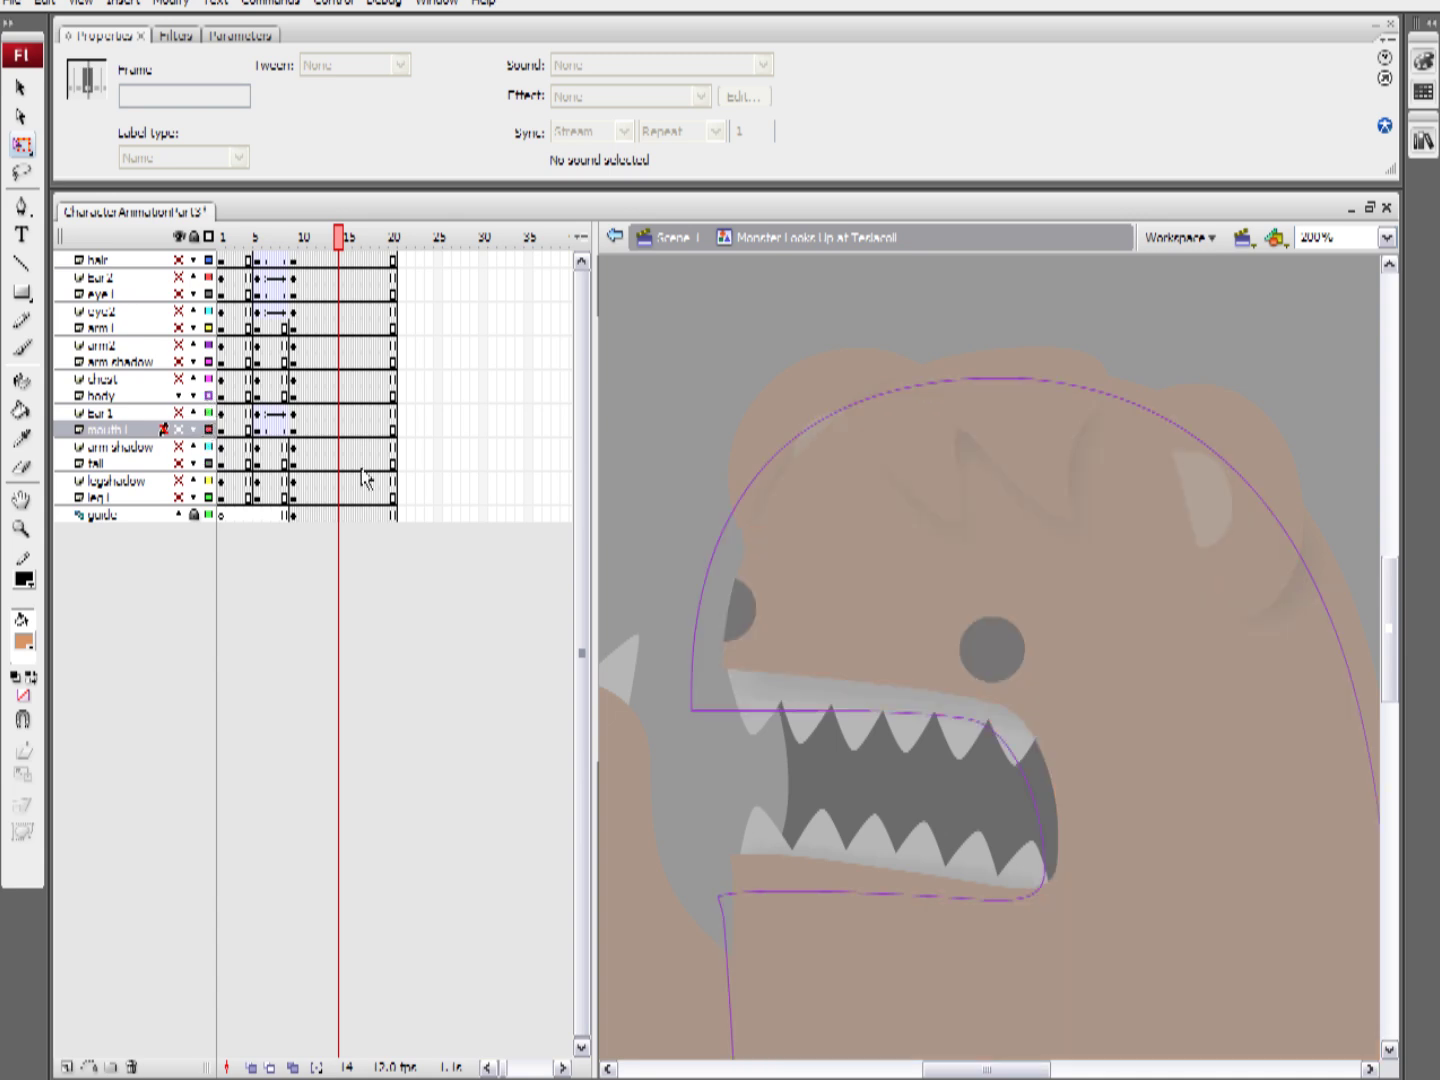
Go to frame 5 and change the body layer's outline color to orange
drag(955, 778, 930, 575)
key(ctrl+minus)
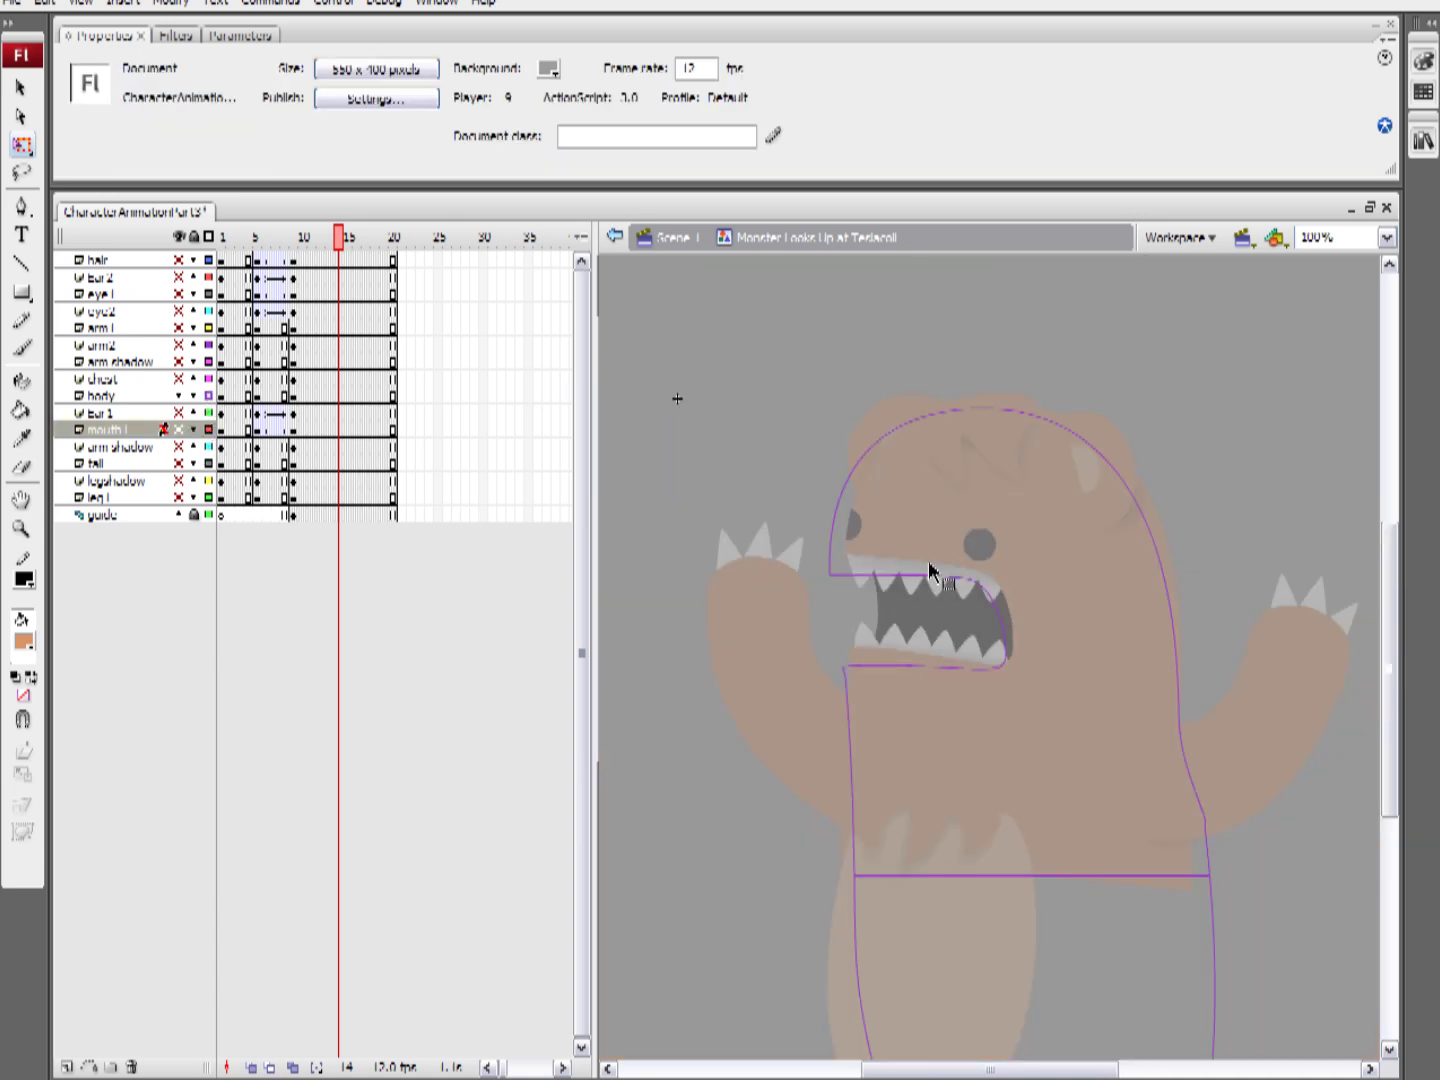
key(space)
drag(1080, 788, 984, 683)
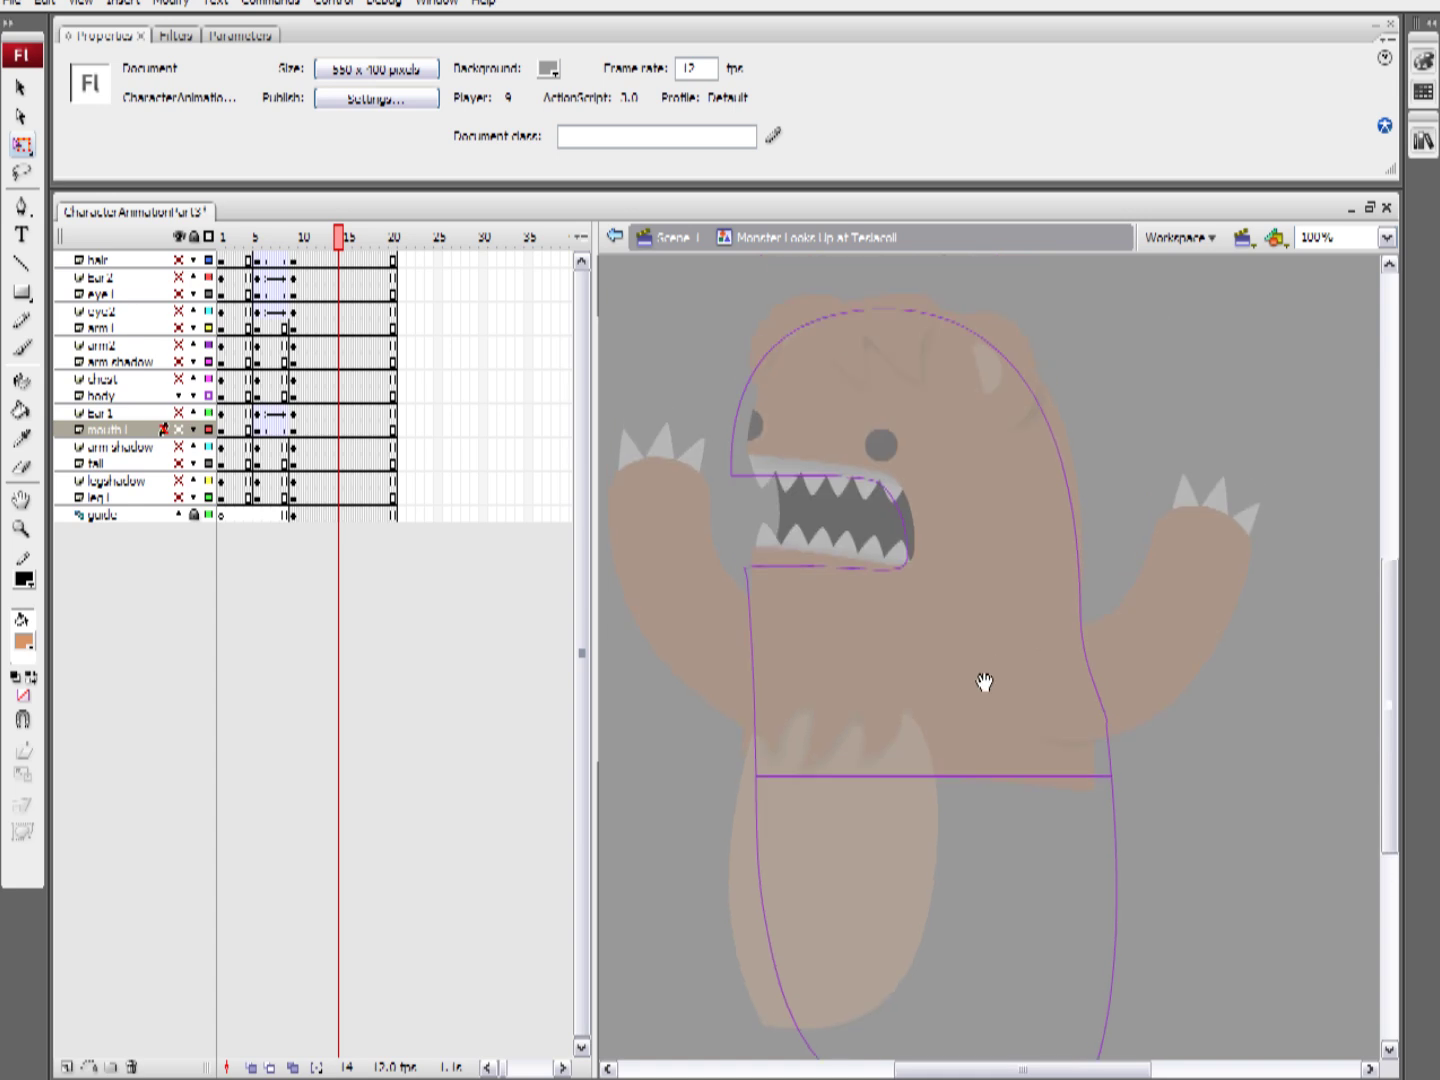
drag(342, 242, 257, 260)
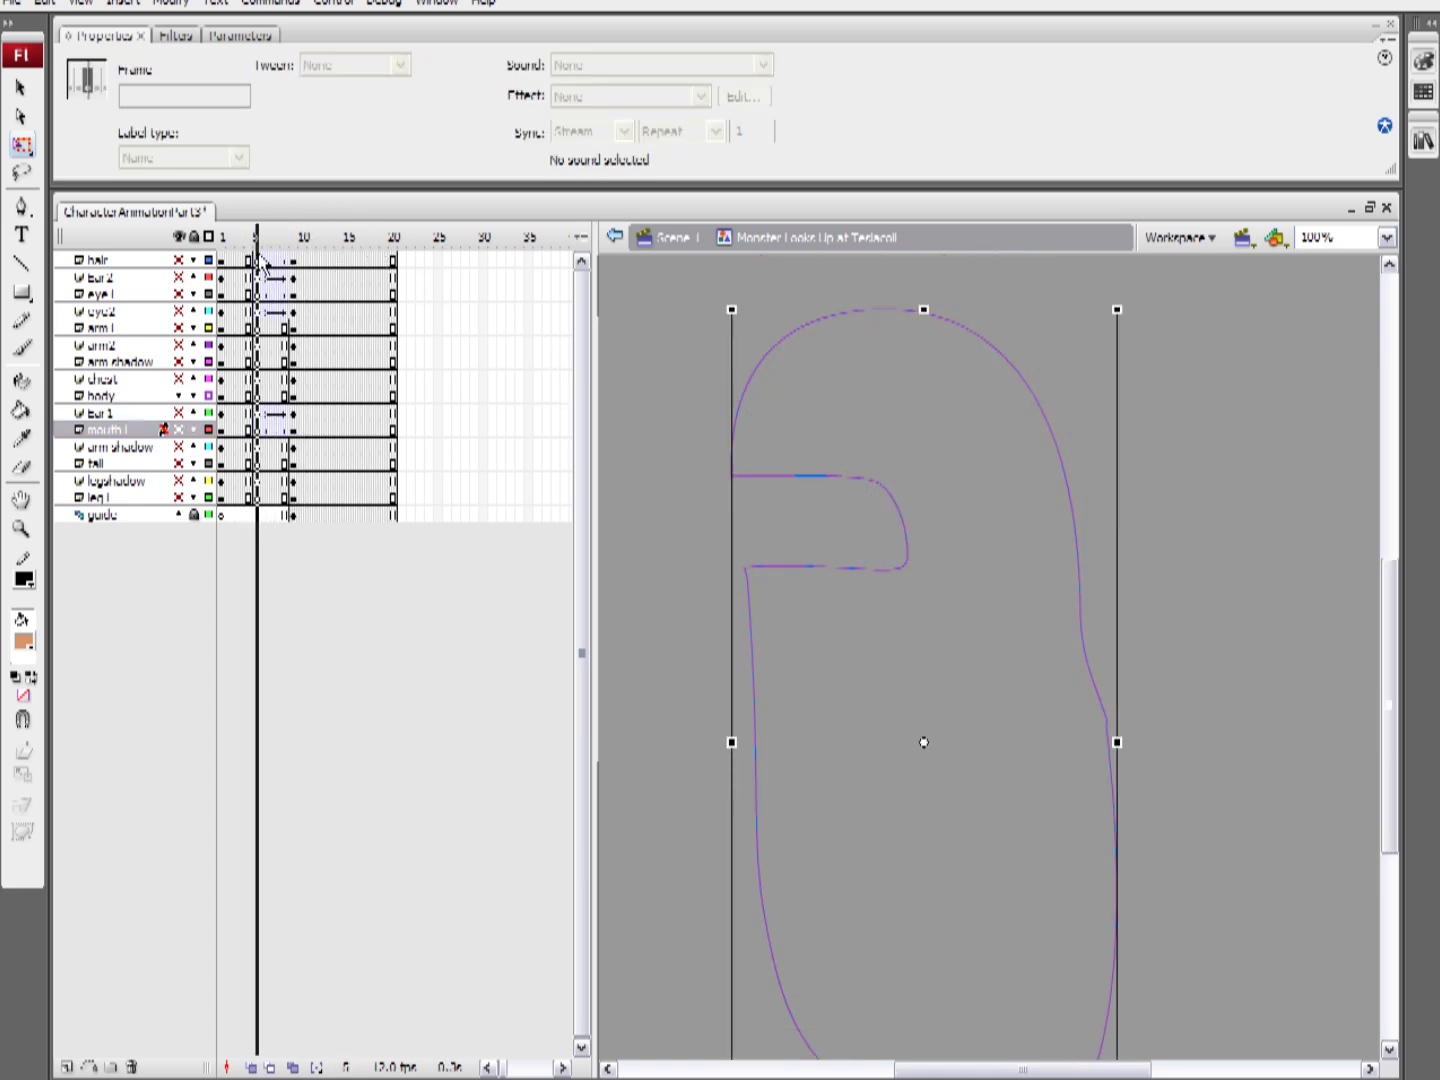
double_click(208, 397)
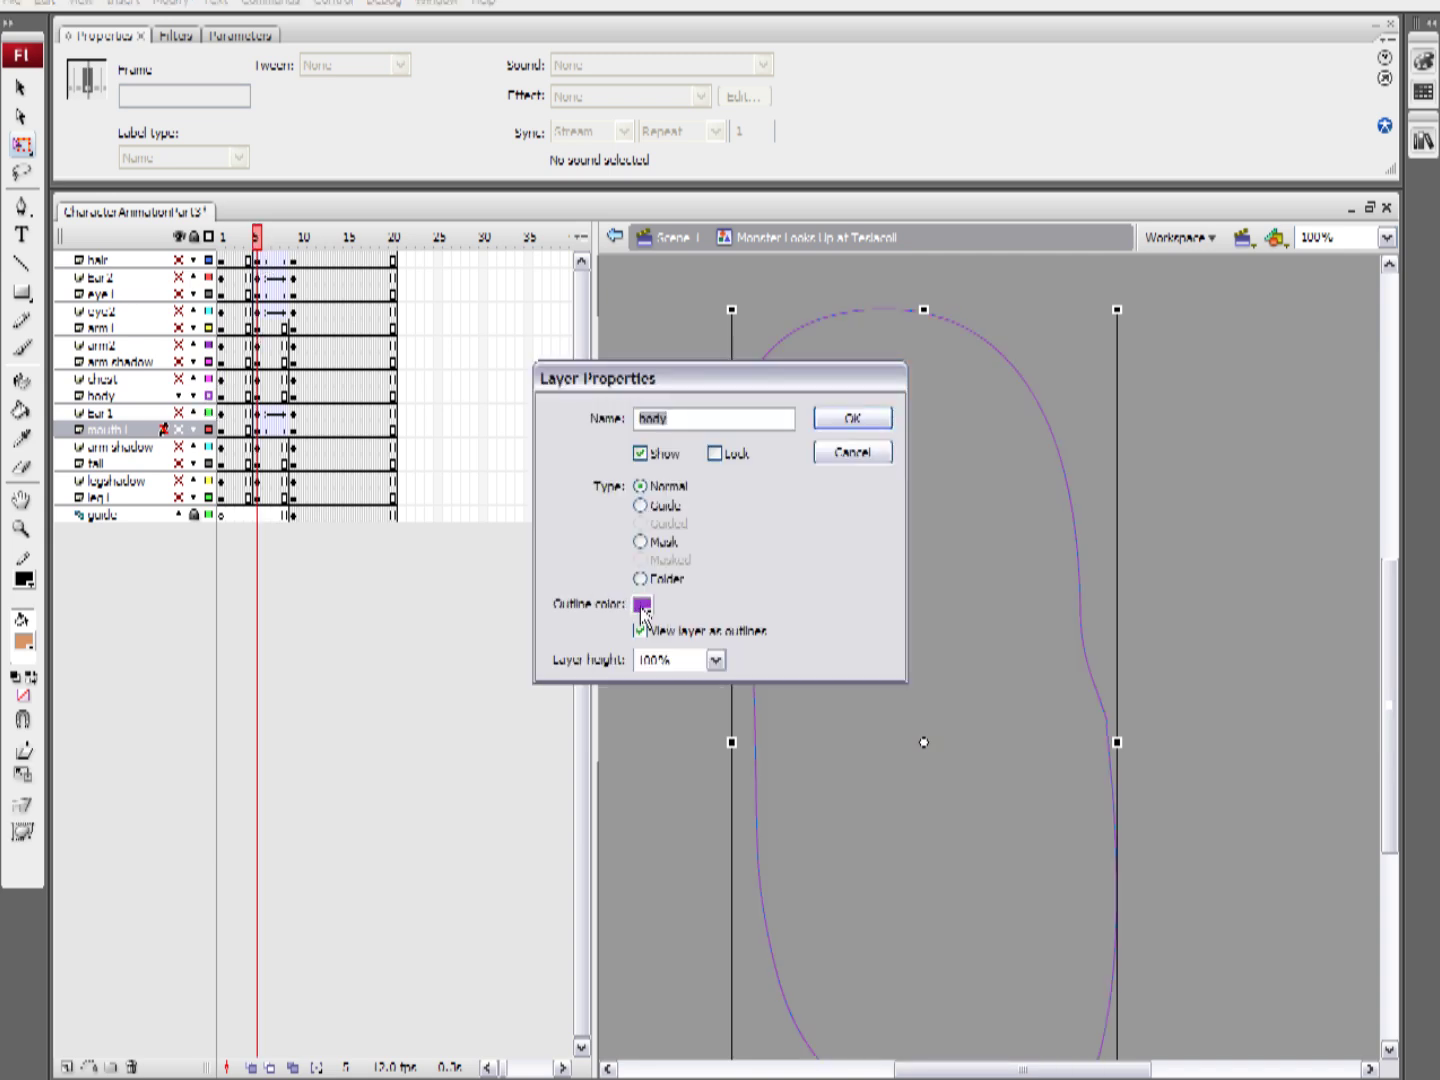
click(642, 604)
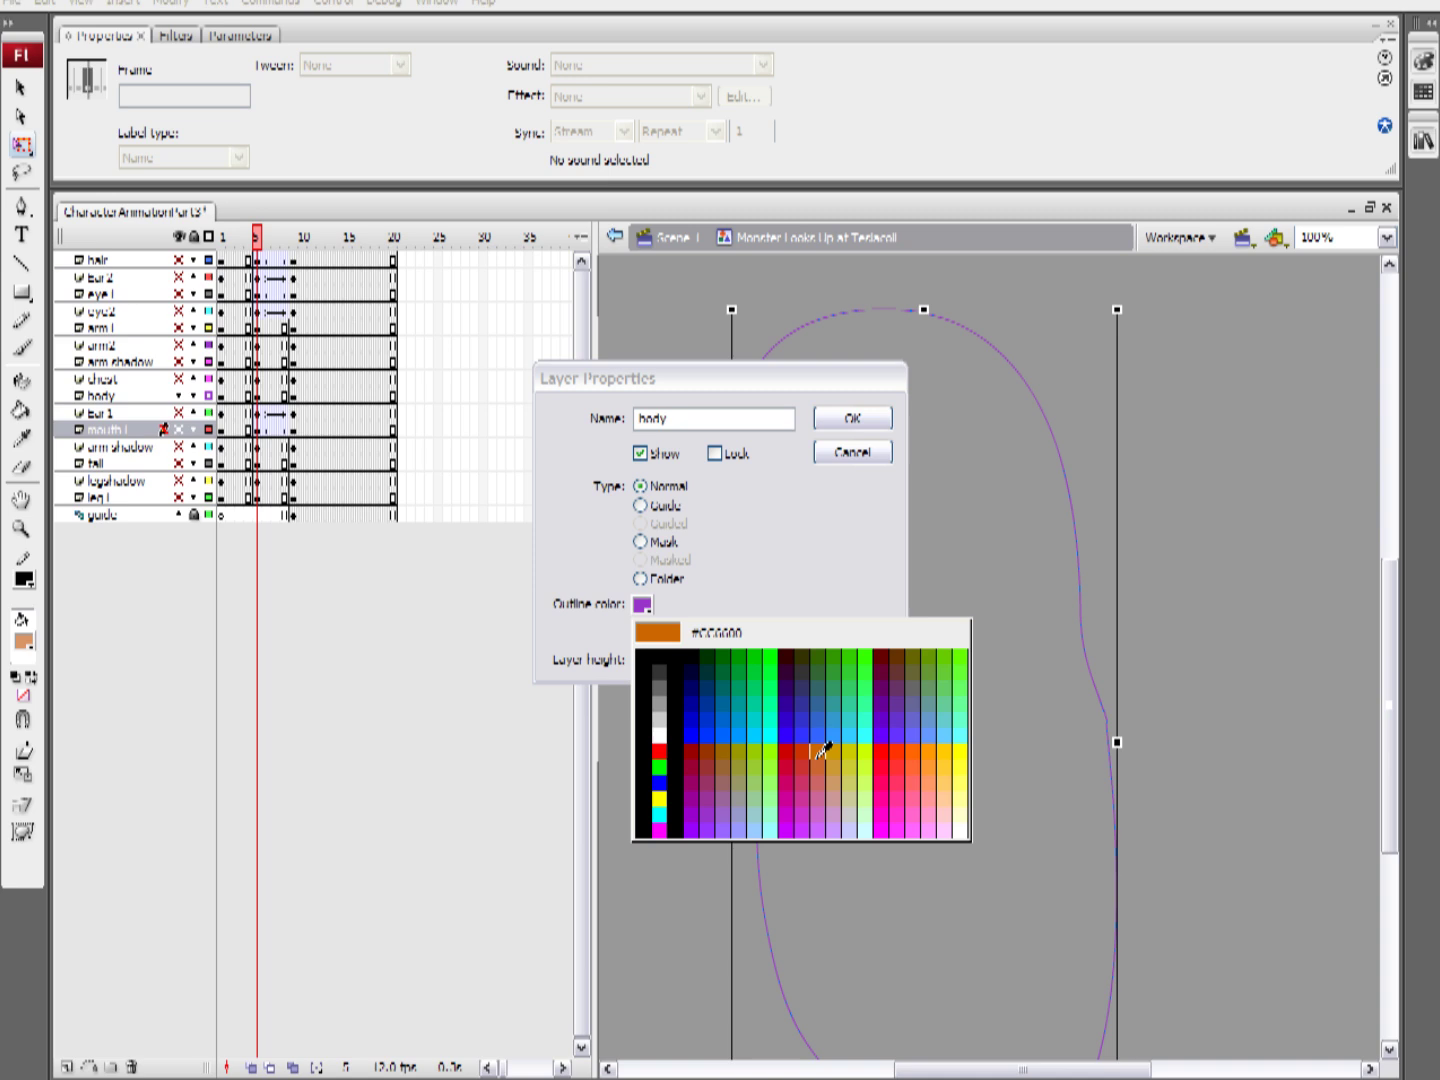
click(924, 750)
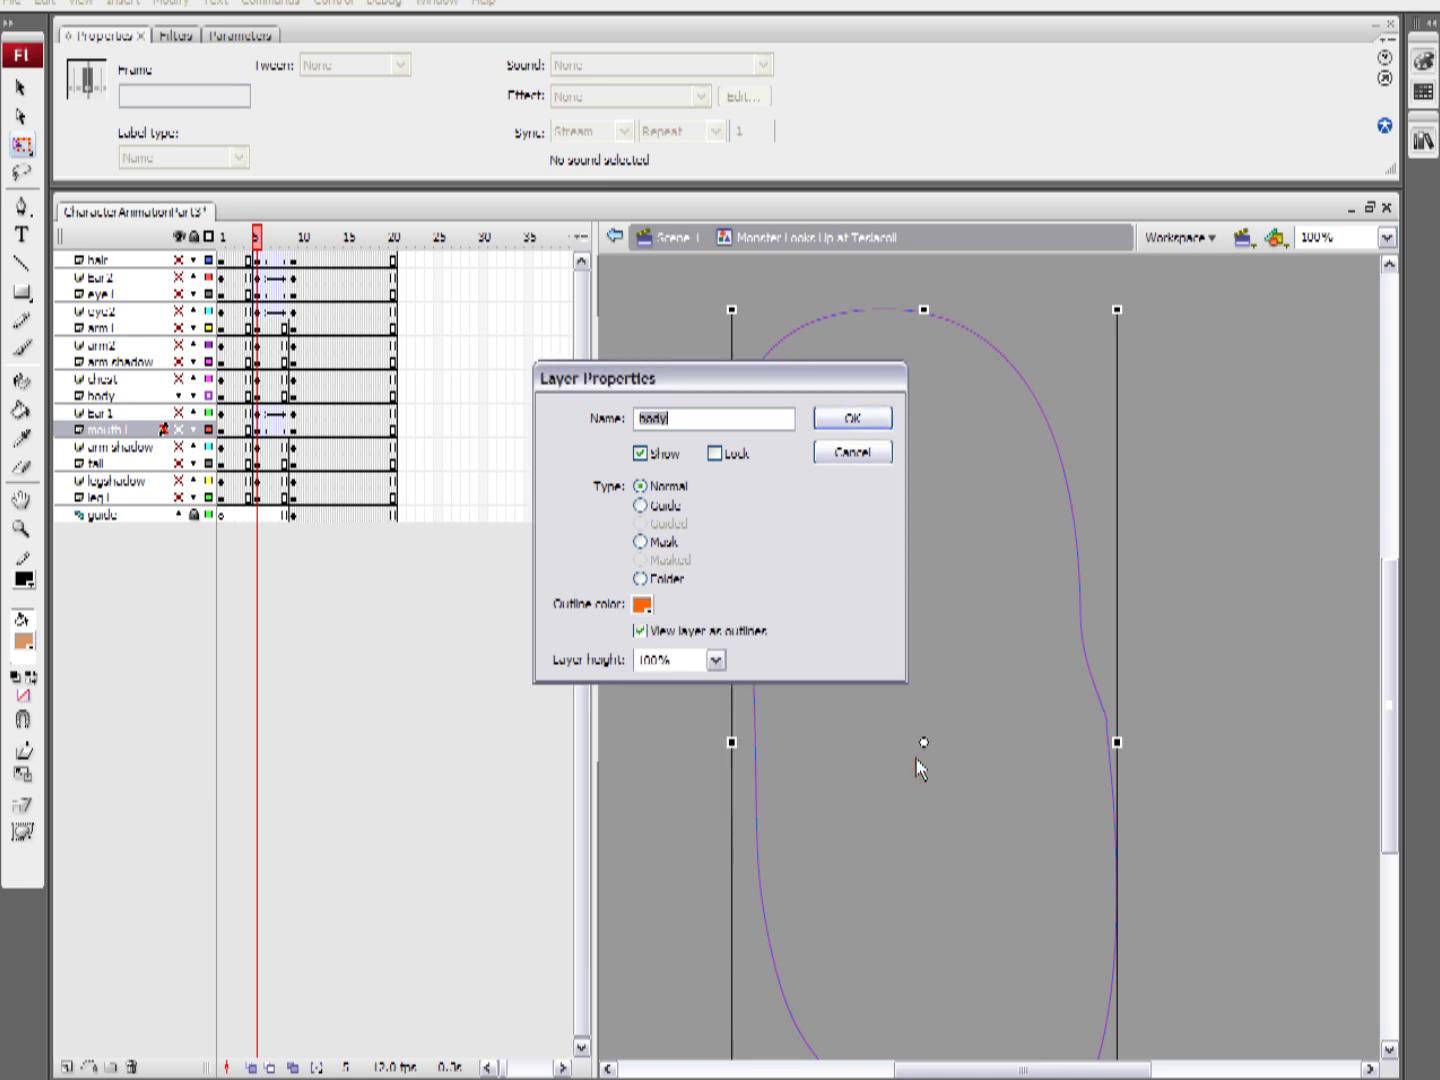
click(879, 418)
click(1151, 520)
In the body layer's frame 9 keyframe, reshape the front of the face and the upper mouth corner to match the guide
drag(1016, 660, 1237, 672)
key(ctrl+equal)
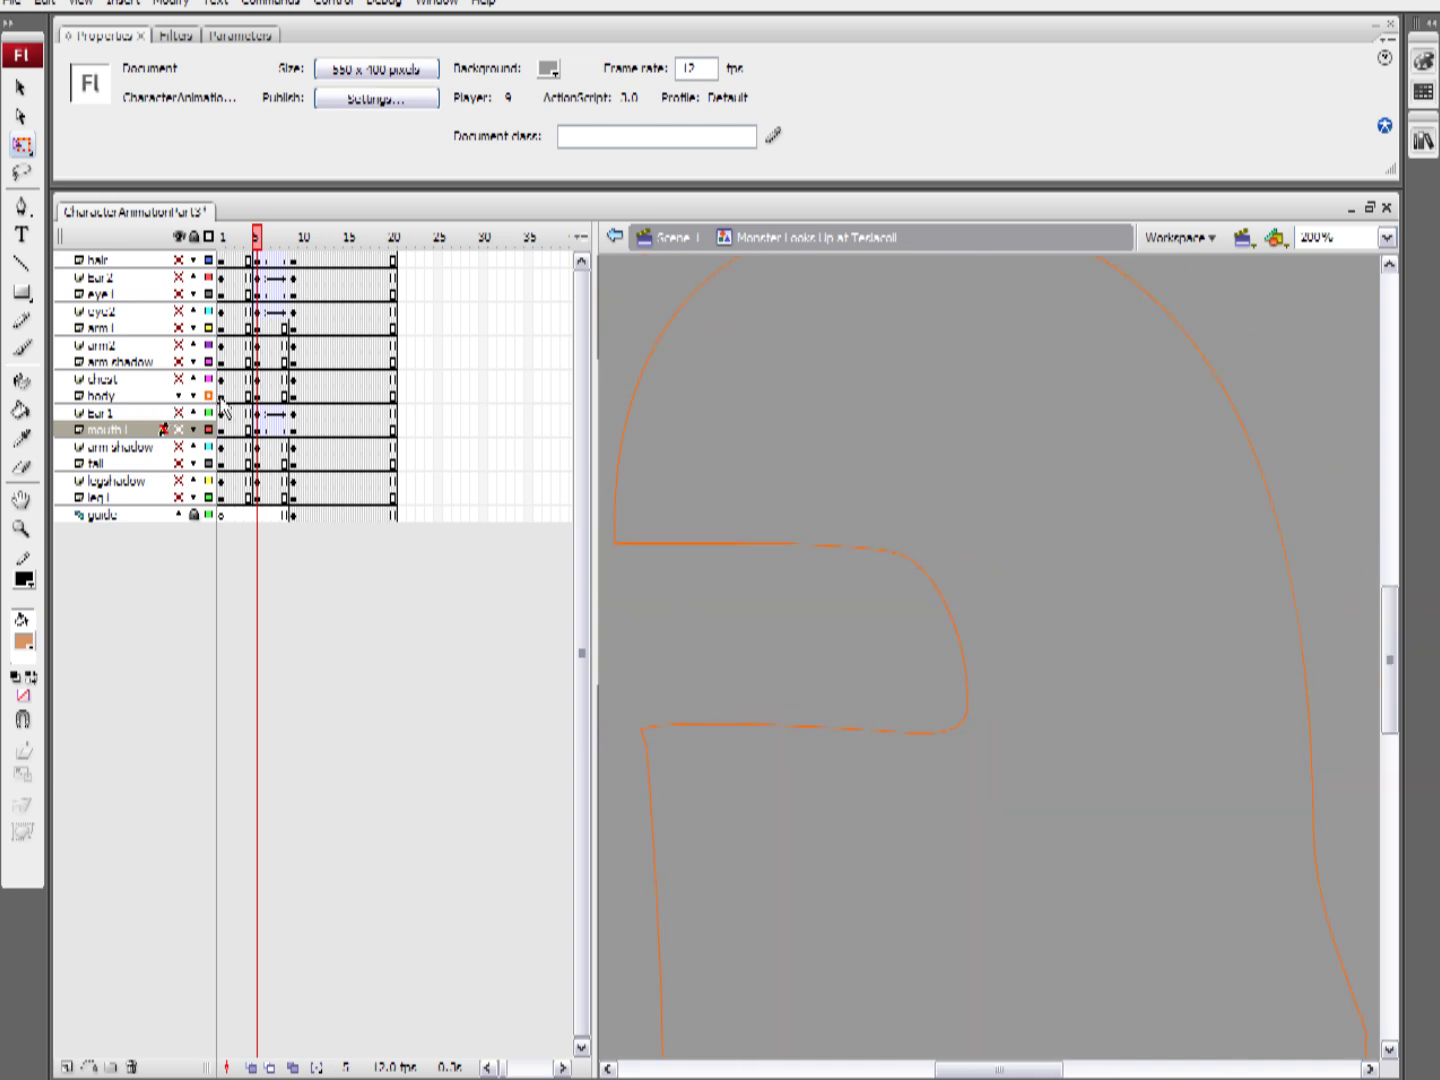
click(293, 396)
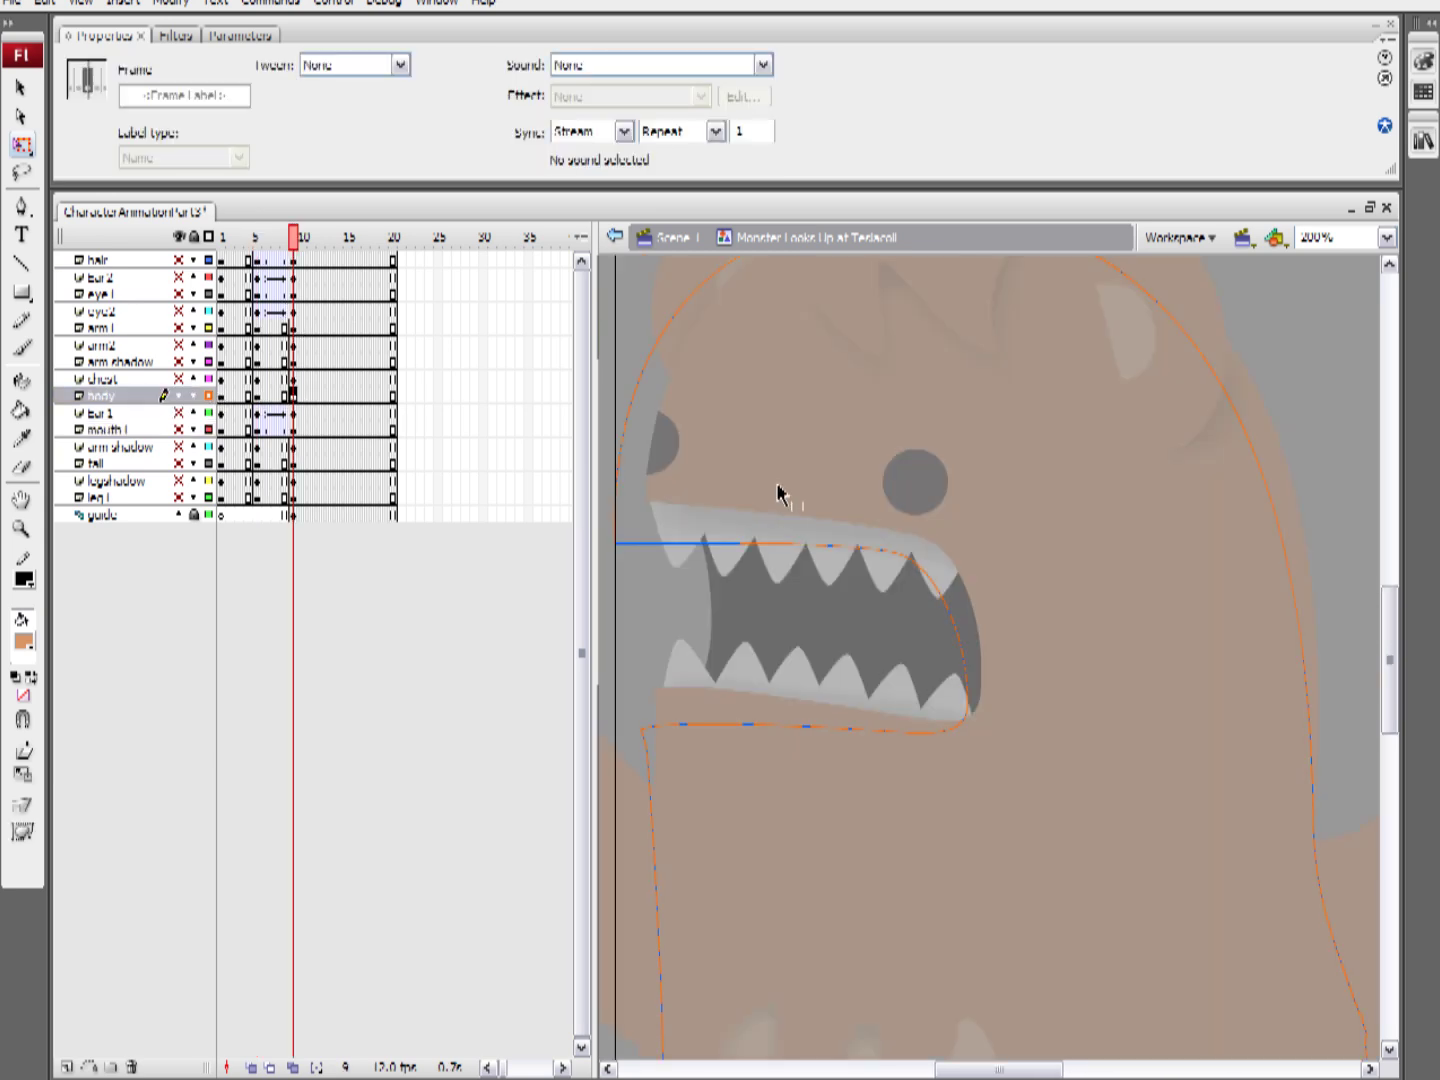
drag(977, 517, 1032, 646)
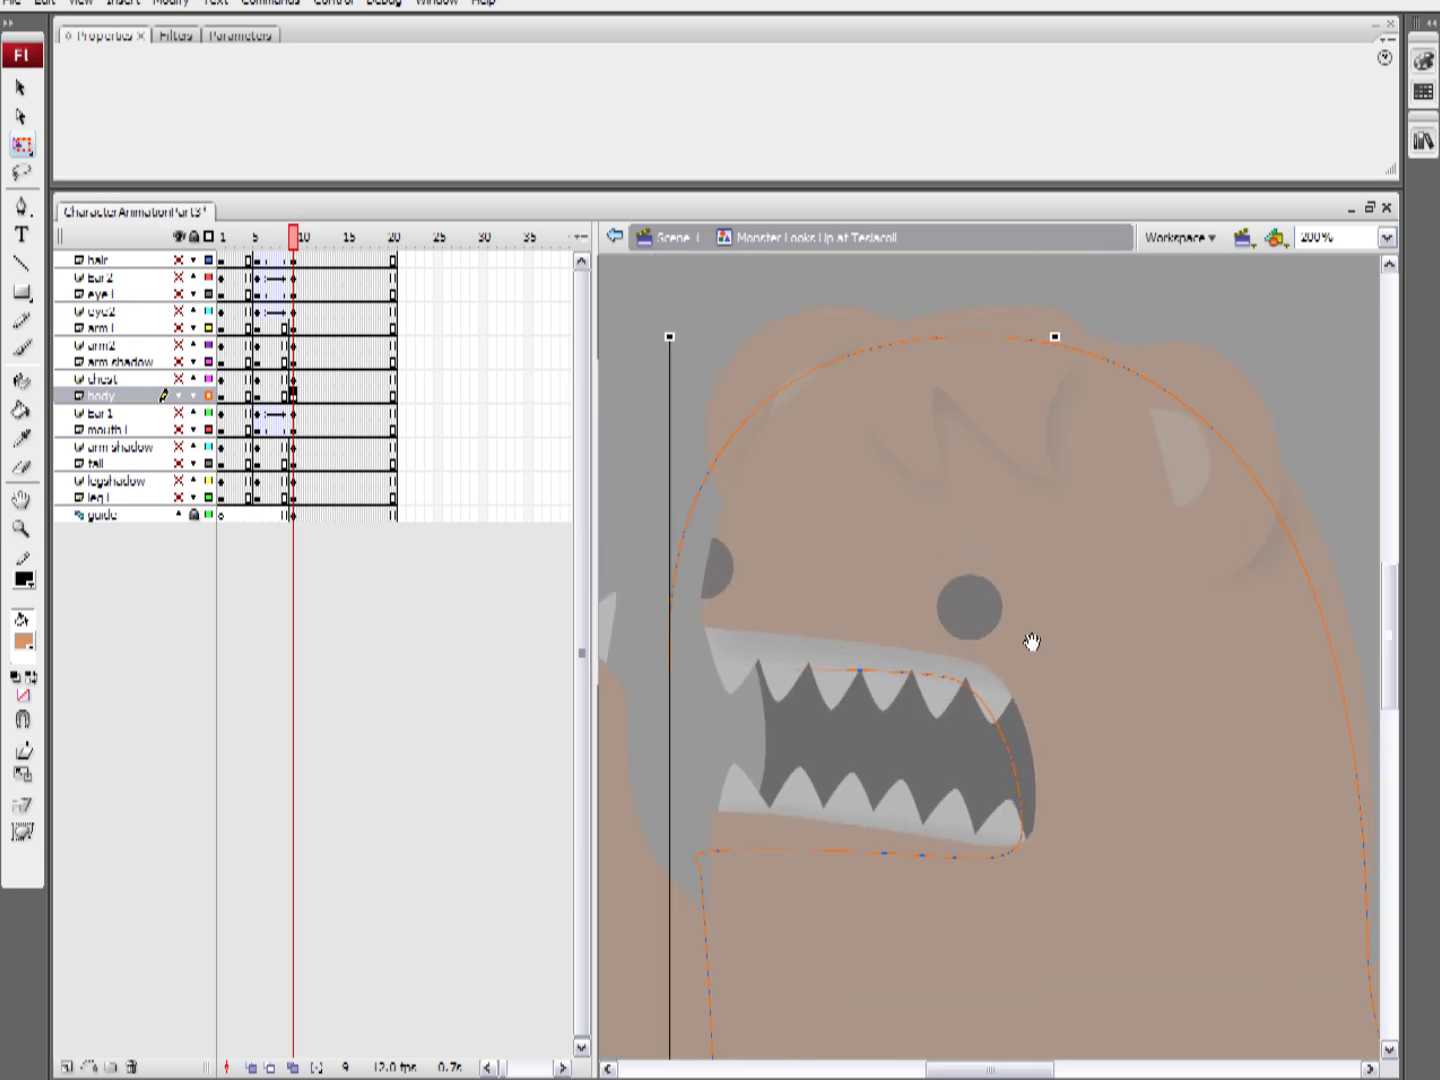
click(22, 118)
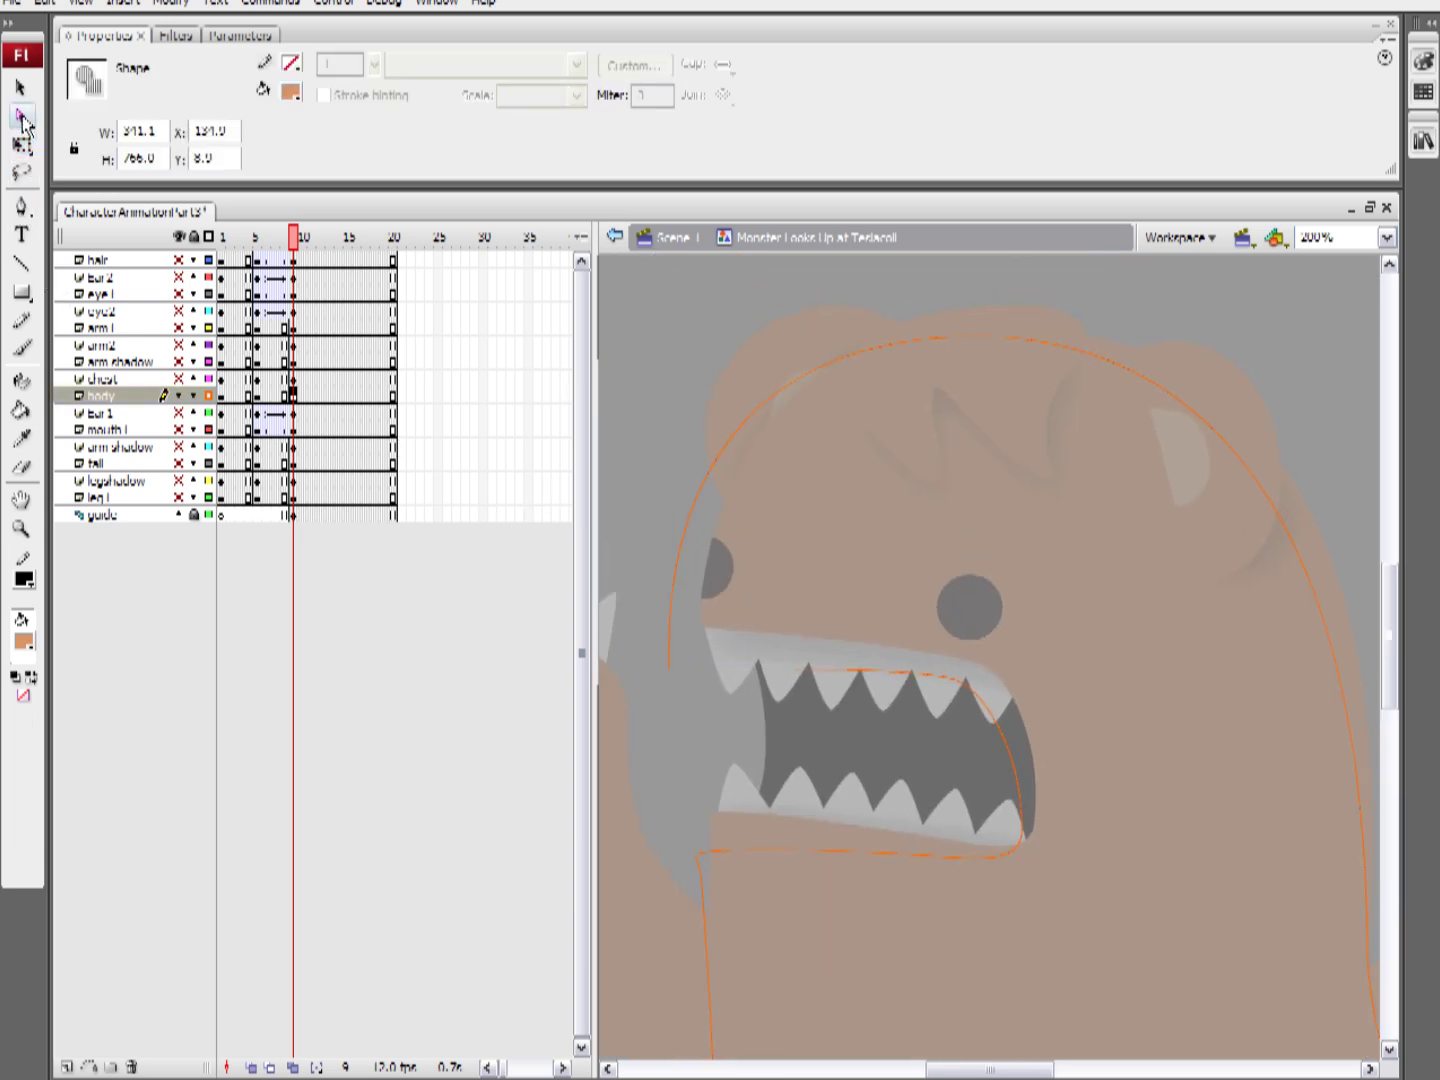
drag(670, 670, 701, 628)
drag(699, 470, 721, 469)
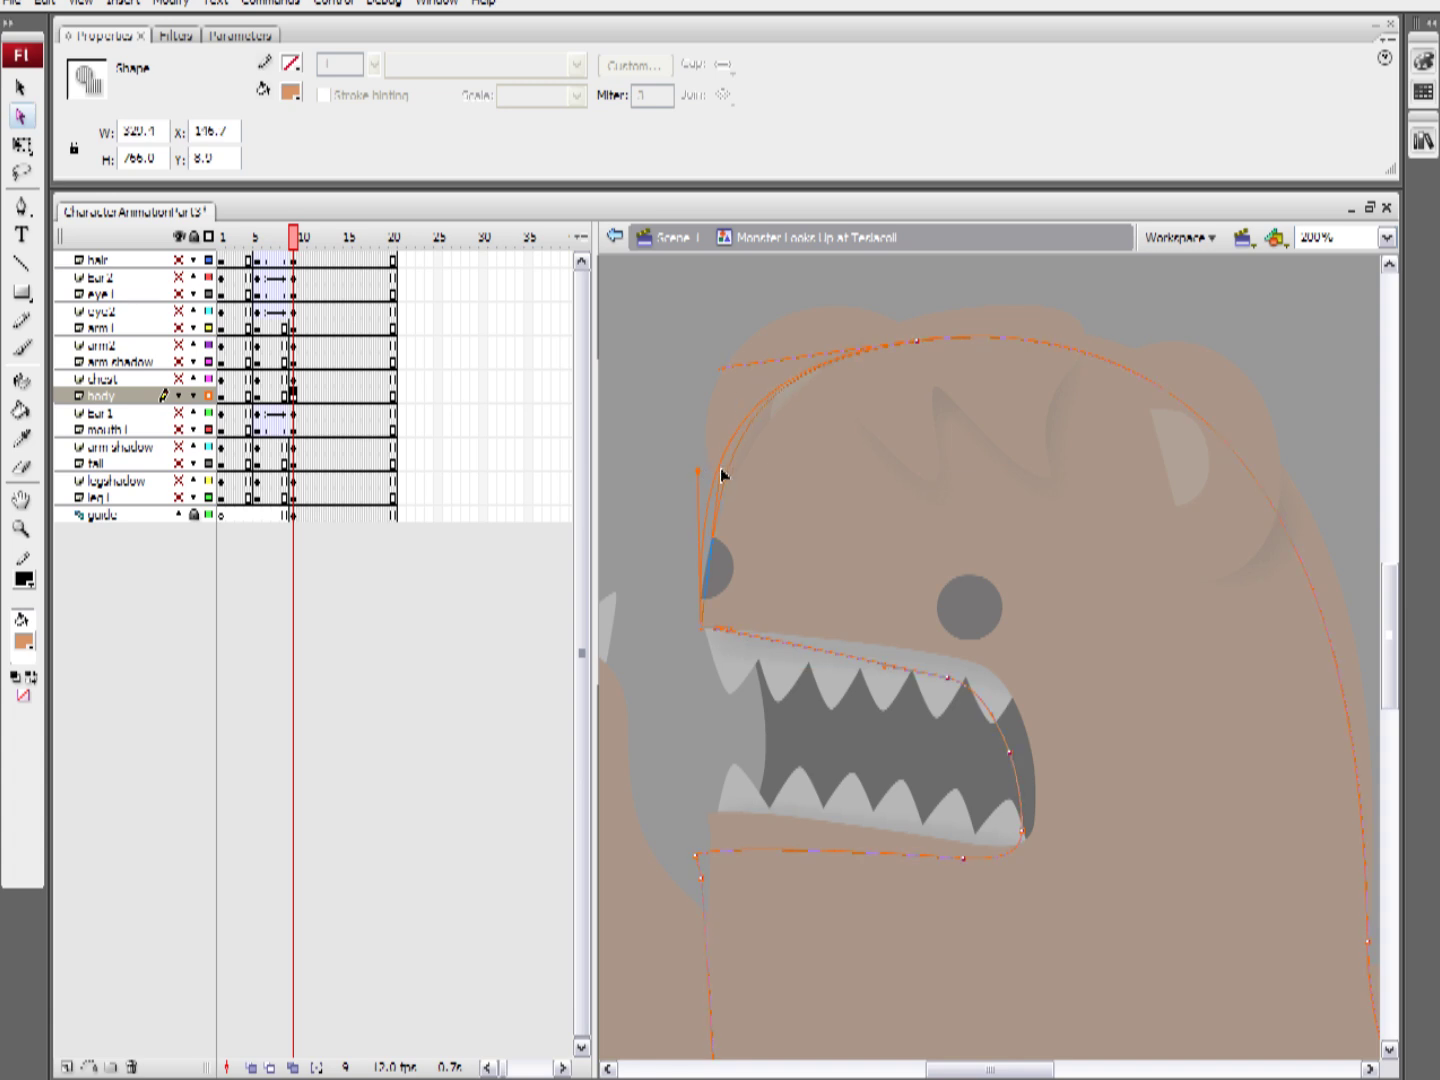
drag(731, 629, 733, 625)
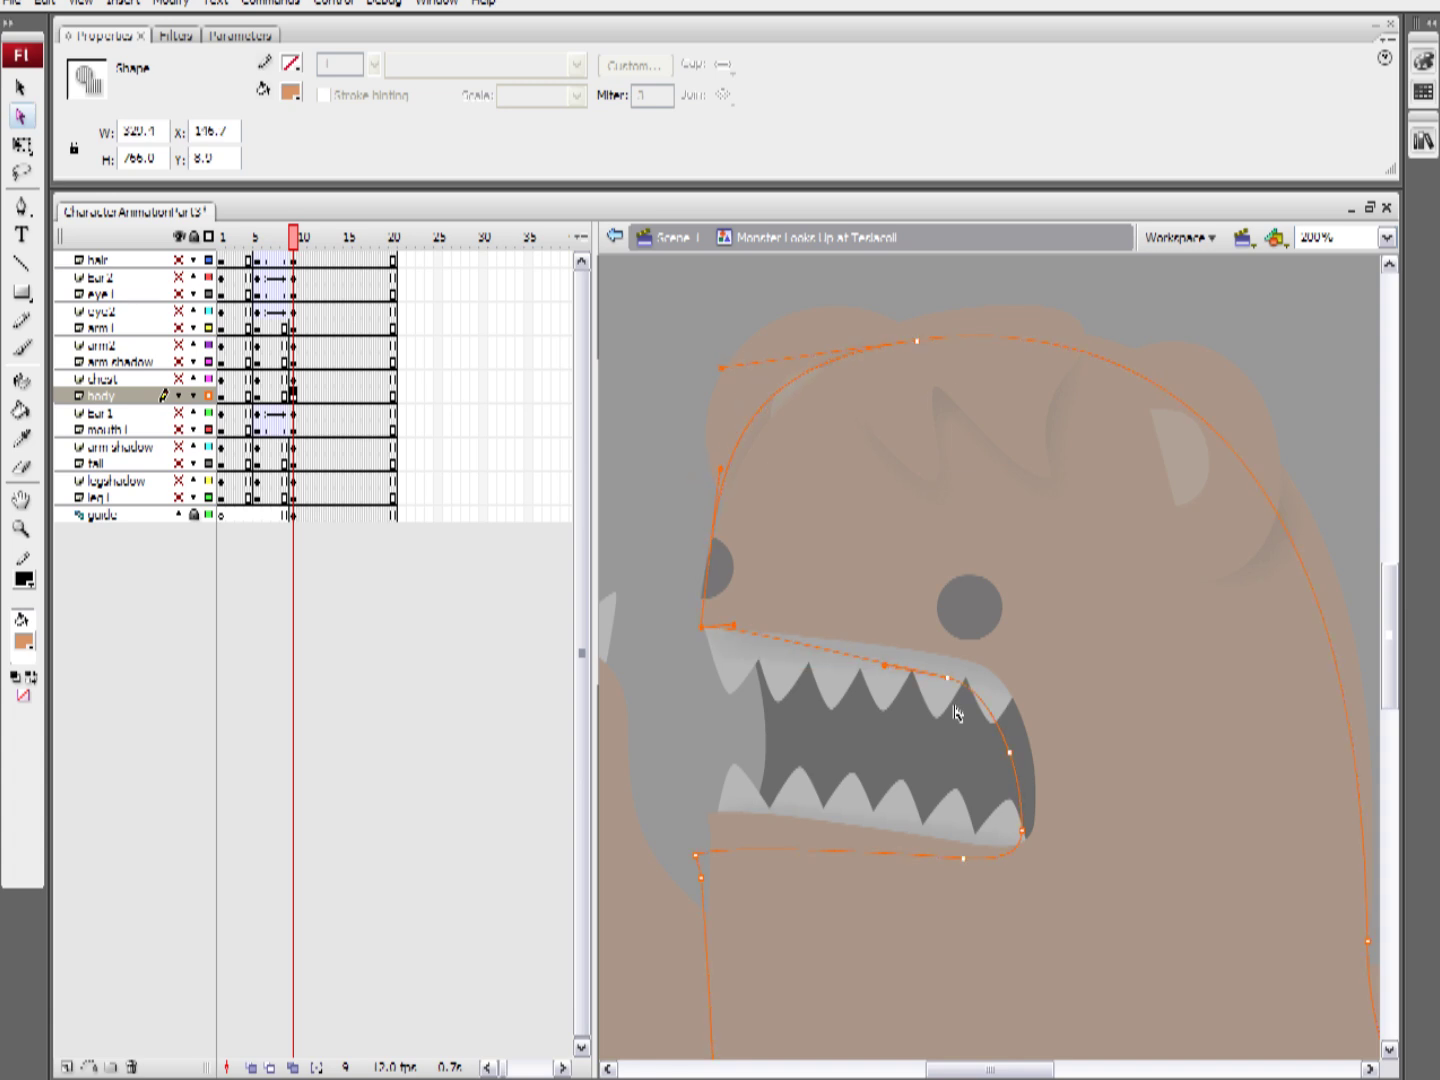
Fit the body outline's upper lip, back of the mouth, lower lip and lower mouth corner to the guide's open mouth
drag(947, 680, 968, 661)
drag(1009, 753, 1032, 727)
drag(1032, 832, 1044, 806)
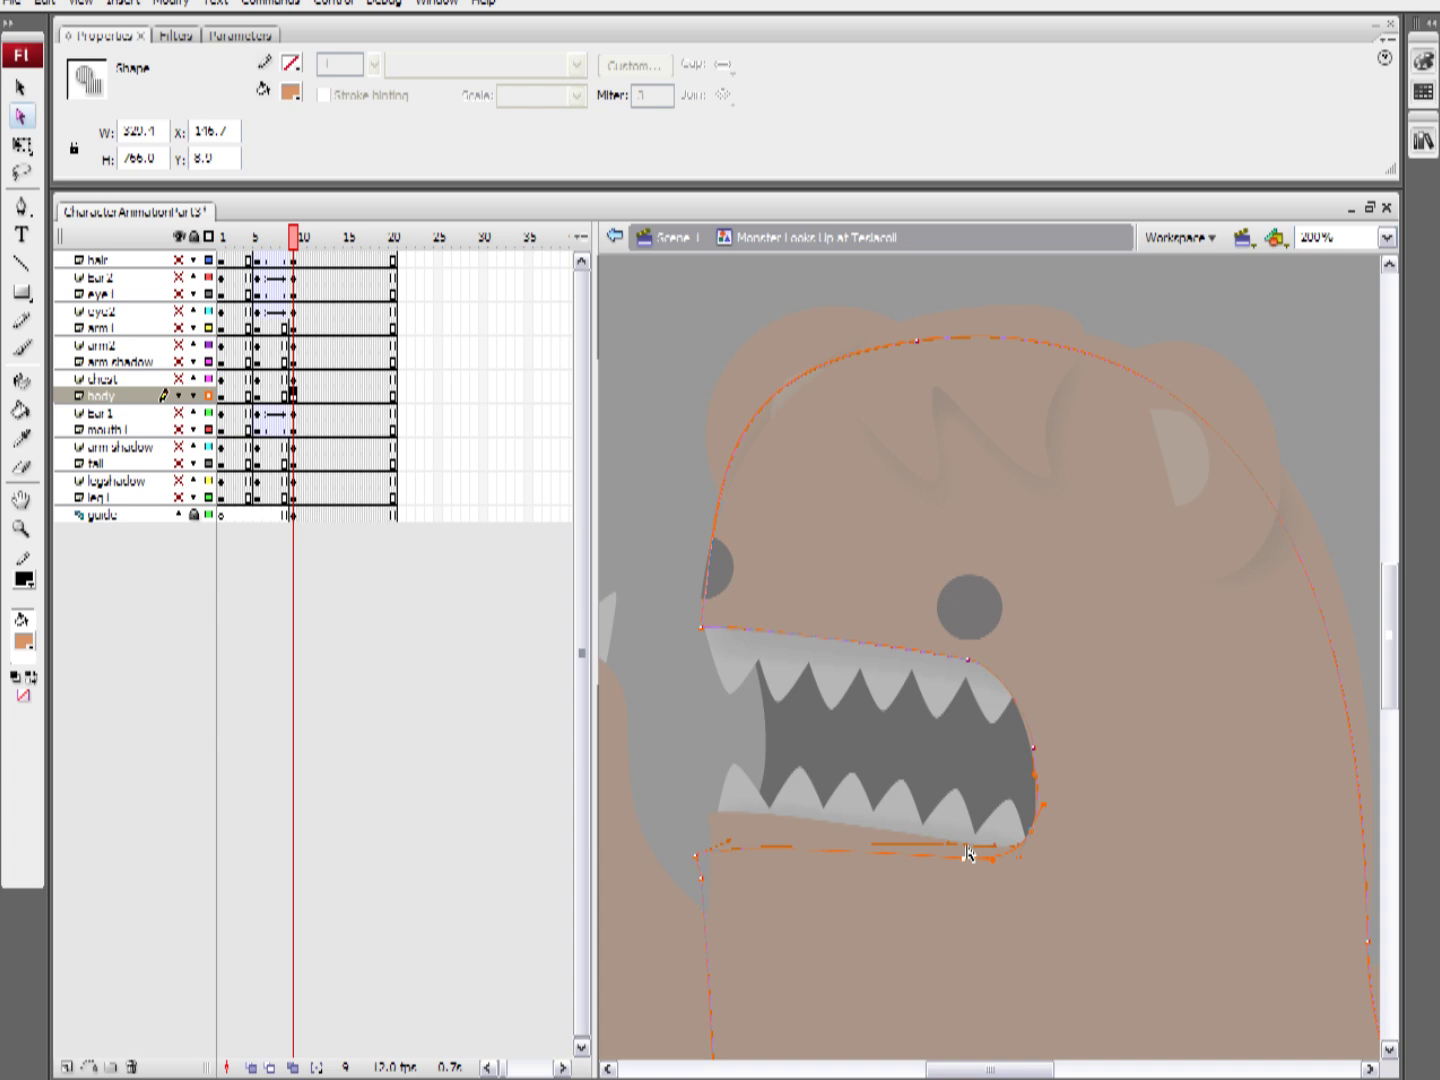
mouse_move(958, 855)
mouse_down()
mouse_move(937, 840)
mouse_move(958, 816)
mouse_move(980, 852)
mouse_move(941, 838)
mouse_up()
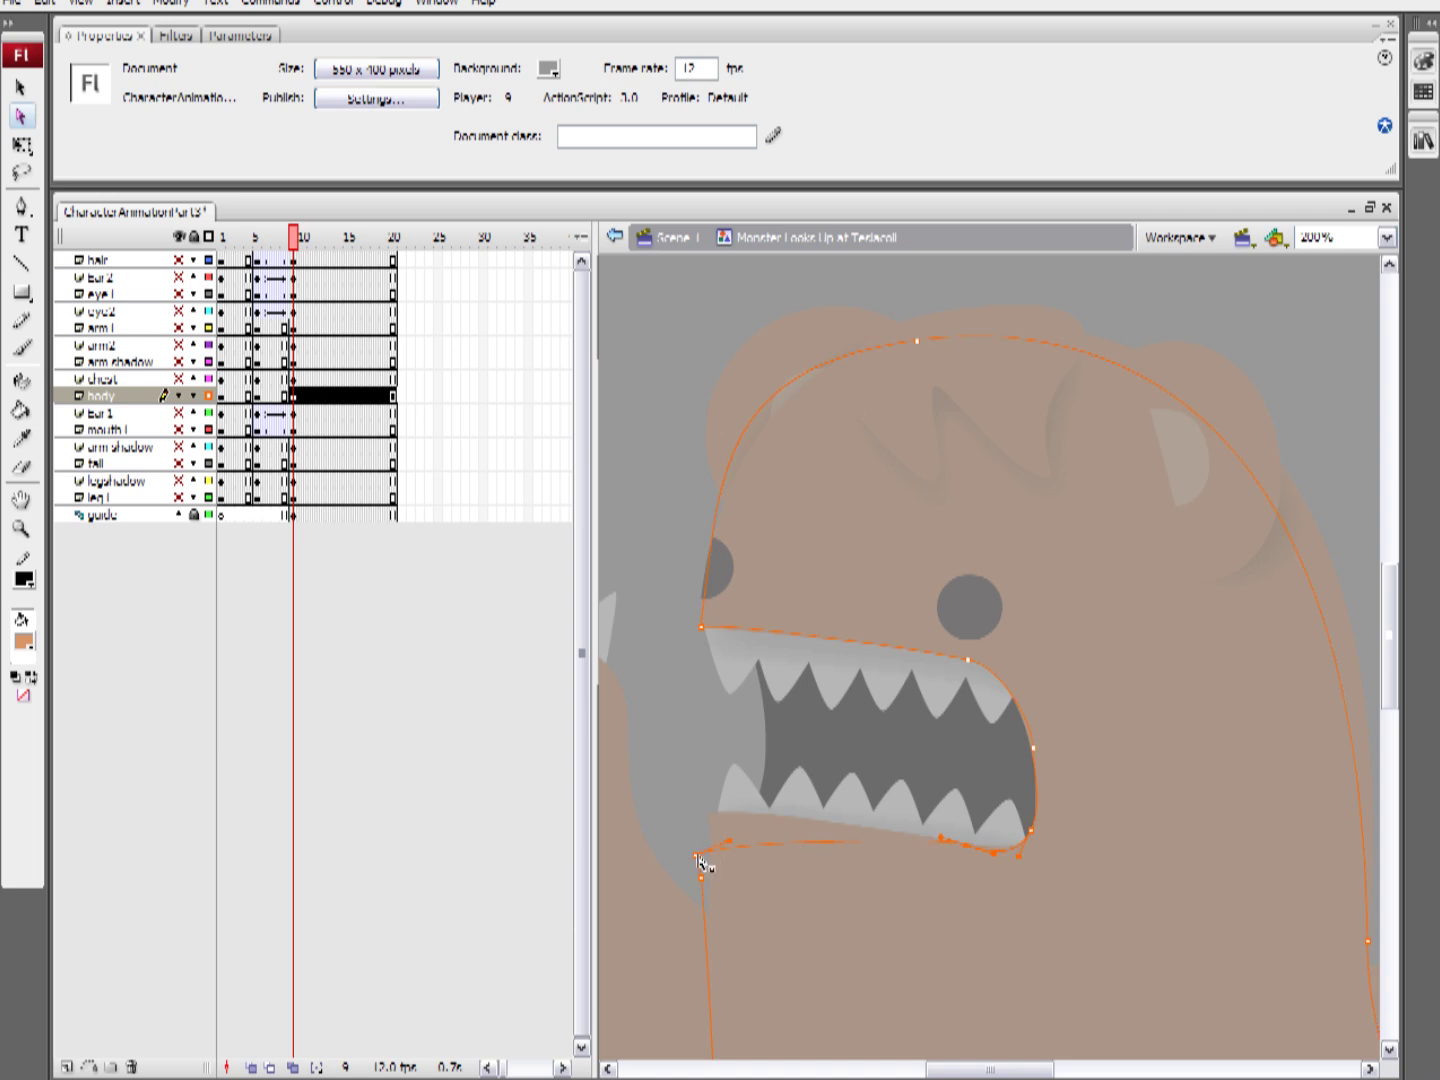
drag(697, 858, 740, 810)
drag(705, 886, 708, 861)
key(ctrl+z)
click(790, 840)
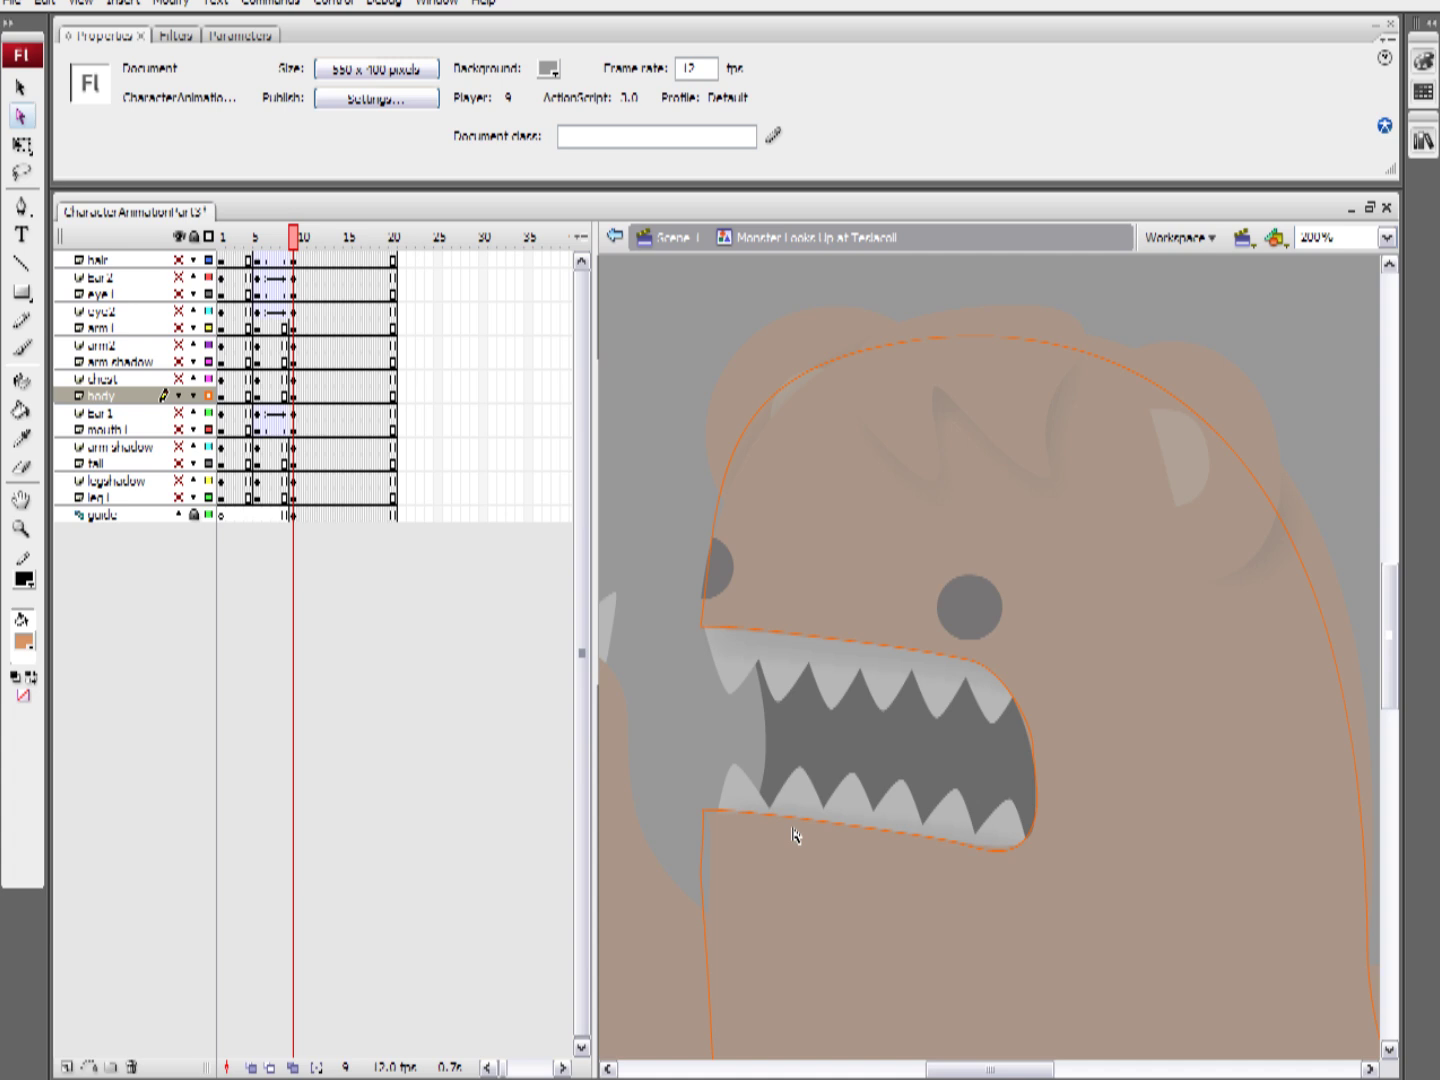
Reshape the top and back of the head in the frame 9 body outline to follow the guide
click(909, 347)
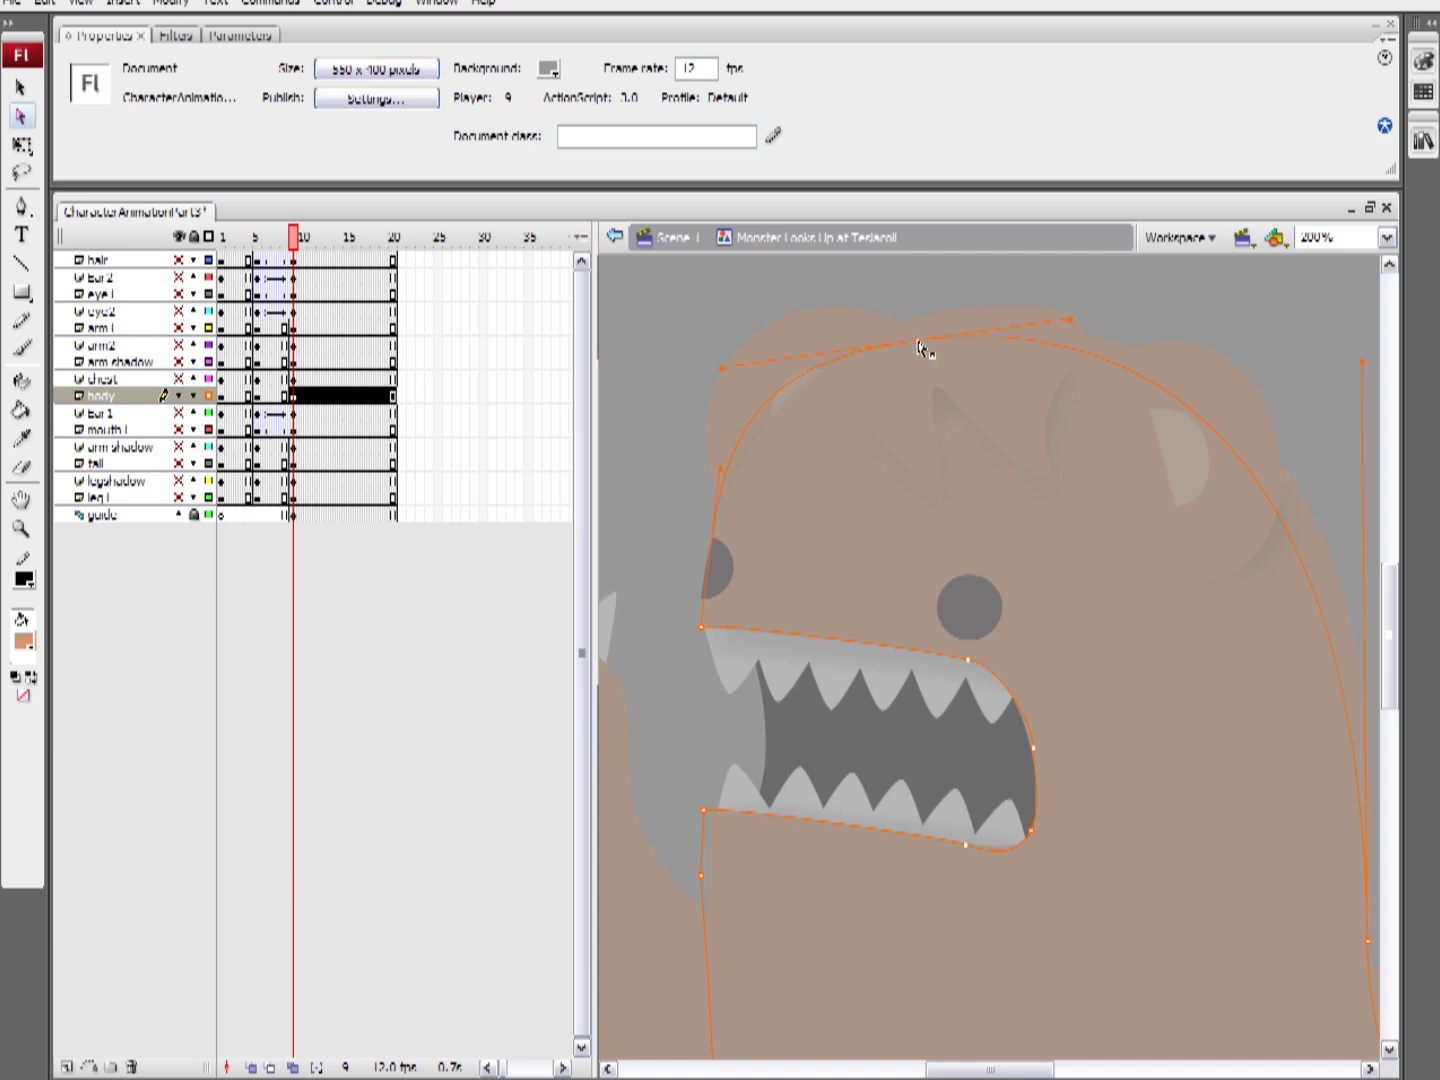
drag(918, 347, 1002, 333)
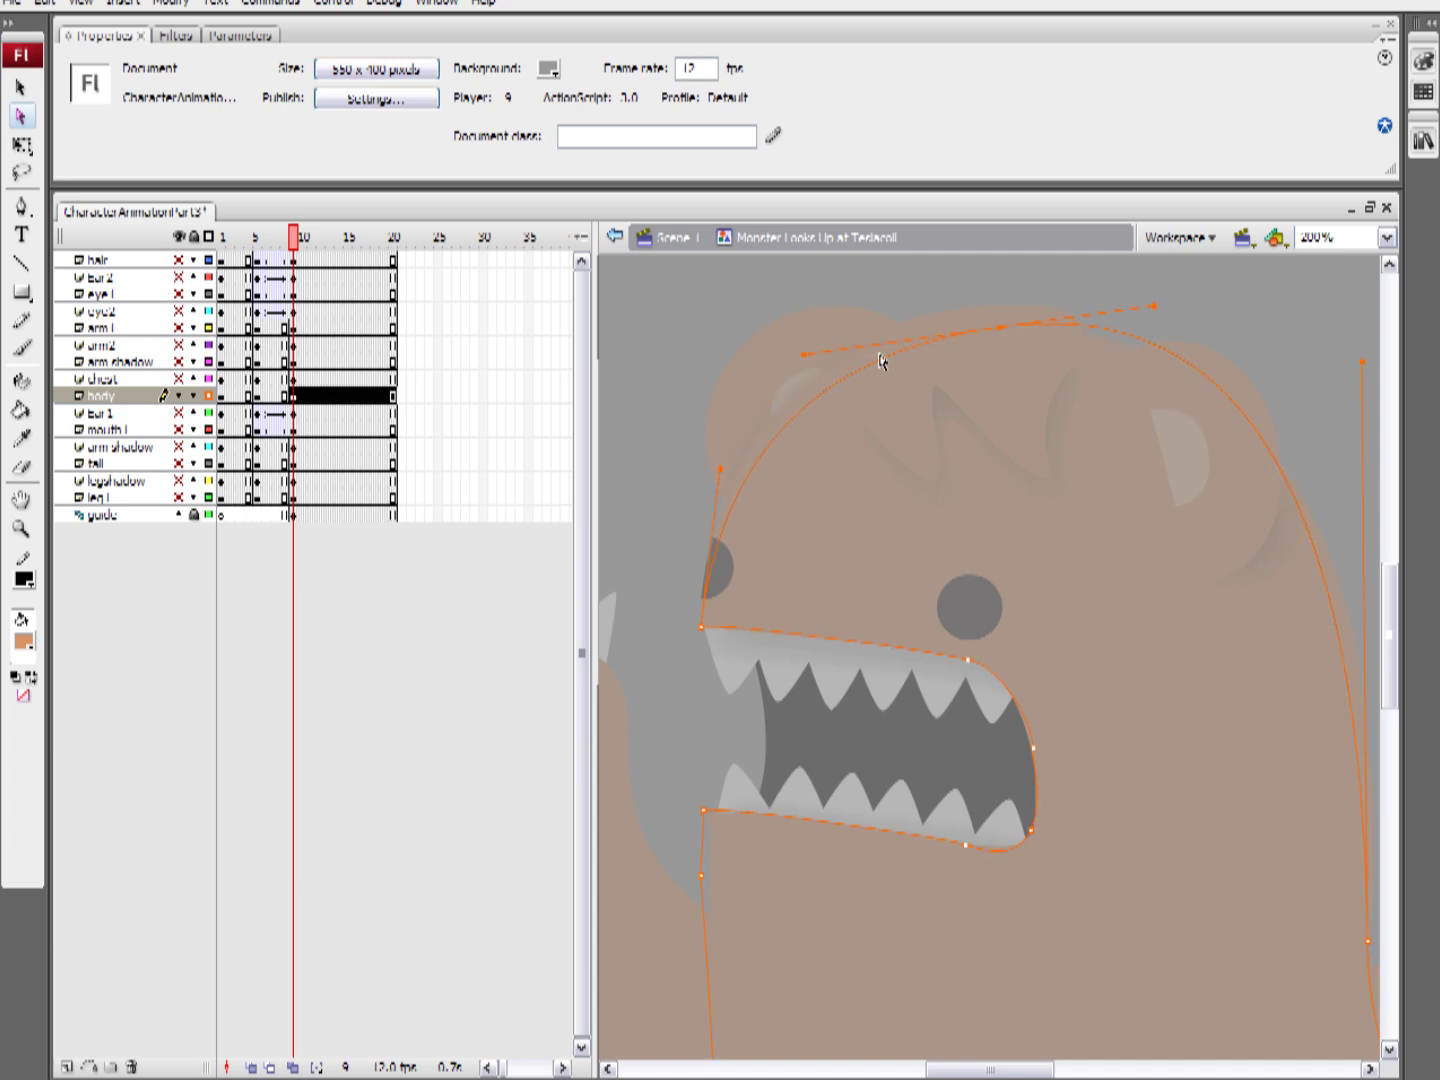
drag(807, 356, 776, 319)
key(space)
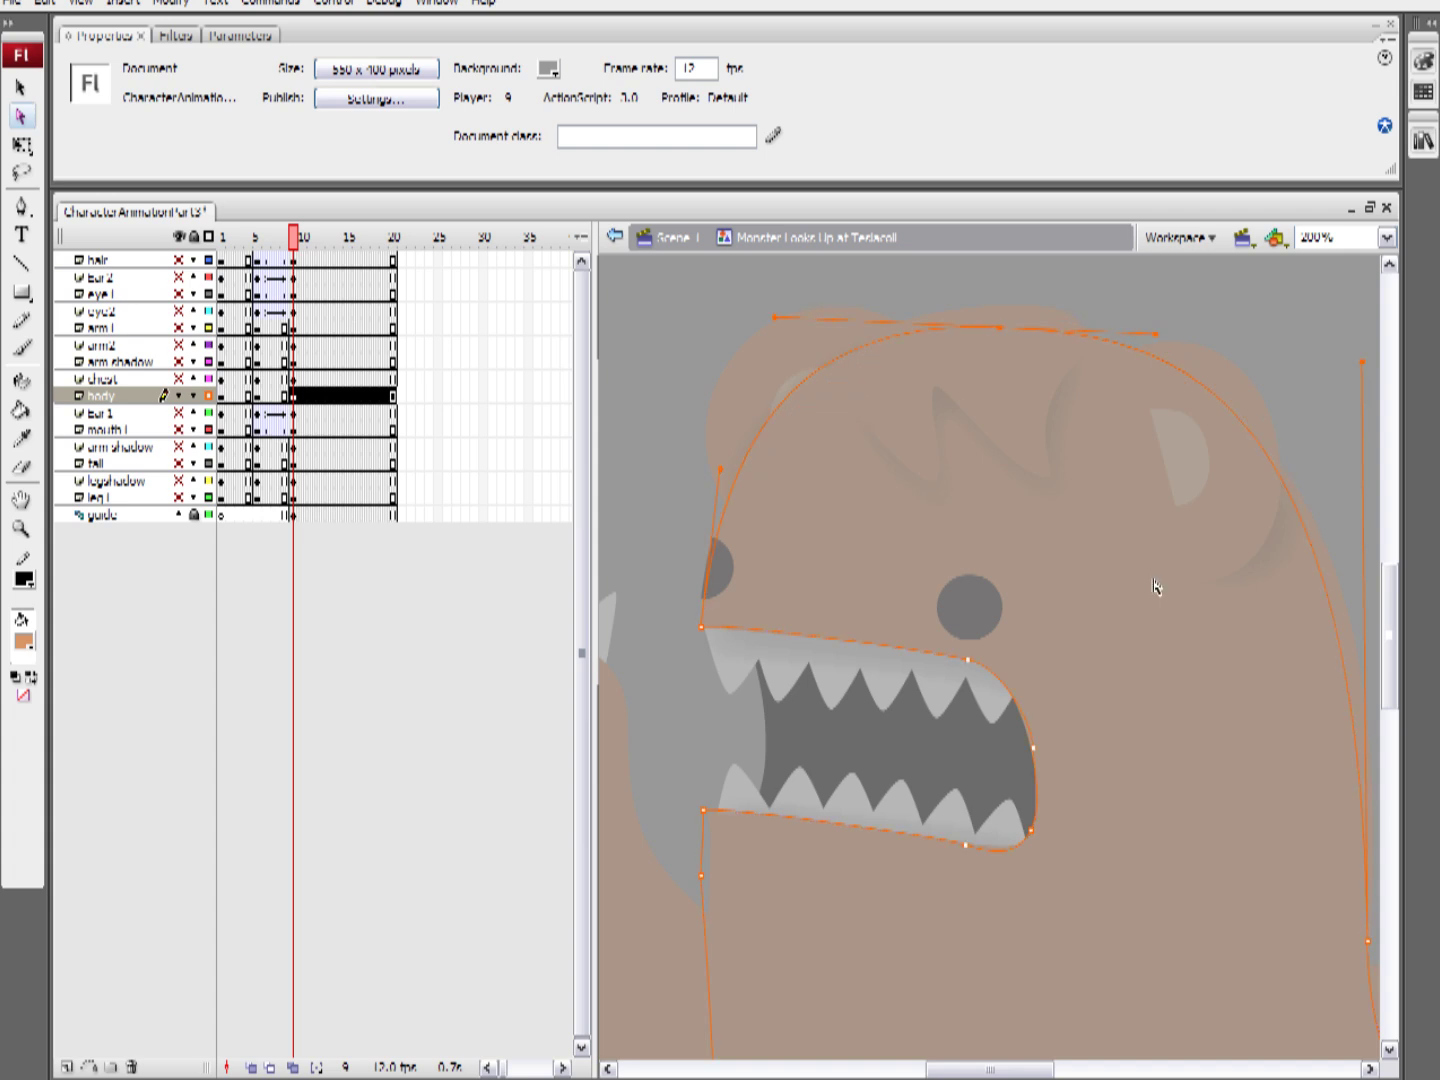
drag(1201, 574, 908, 487)
scroll(1096, 559, up, 3)
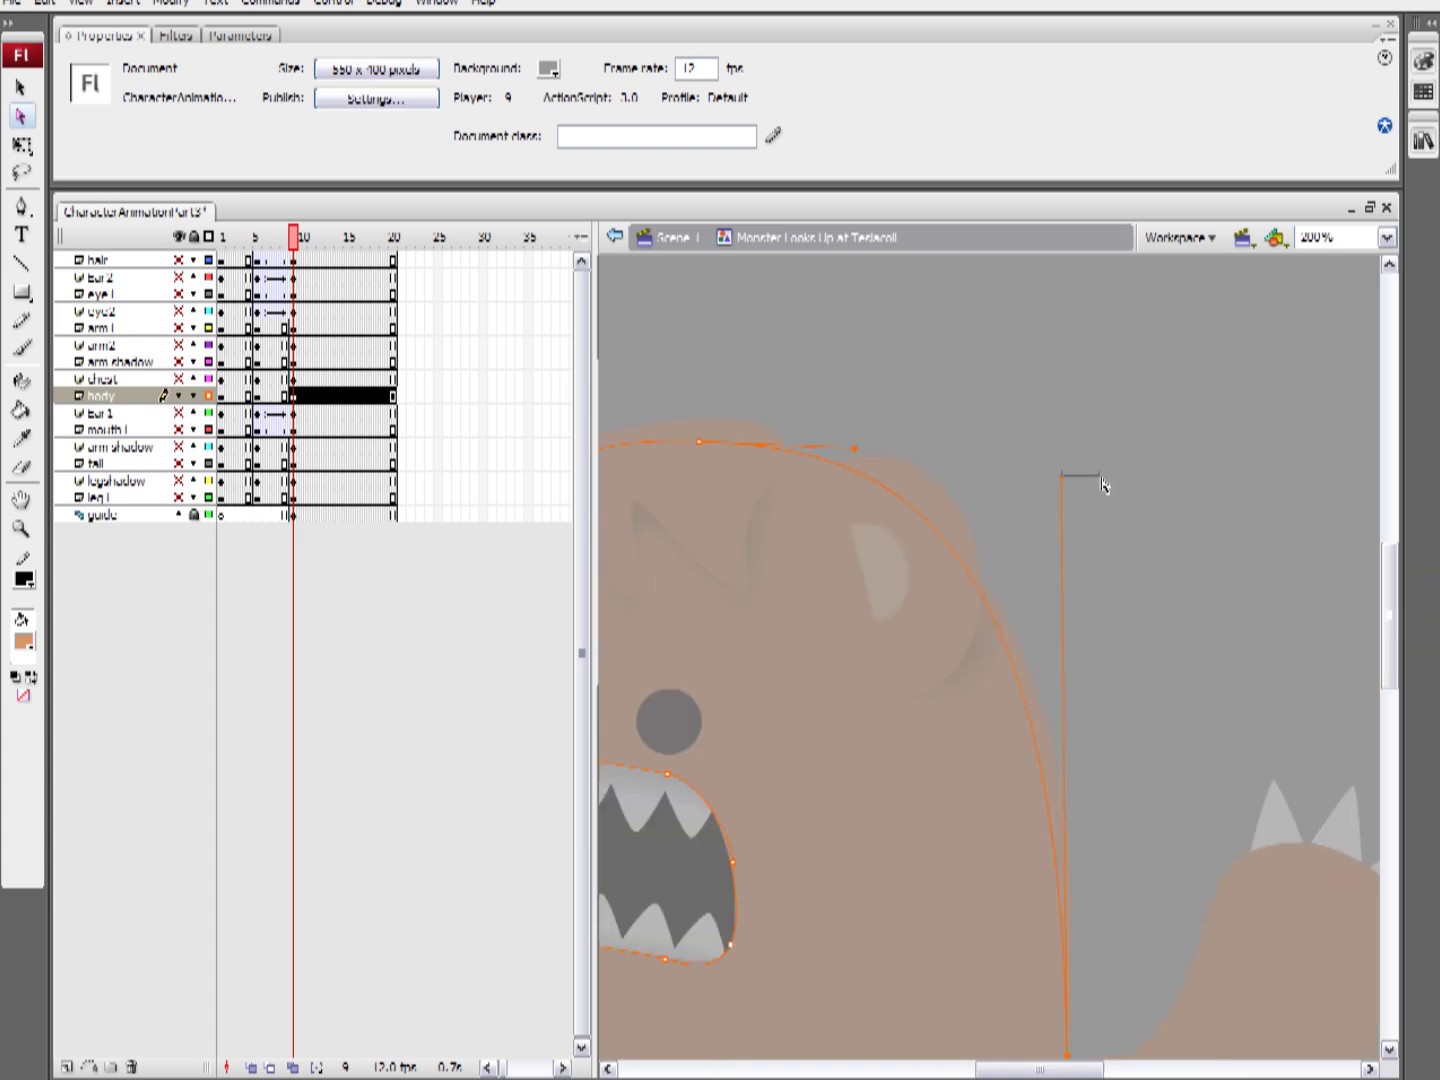
scroll(1089, 649, down, 2)
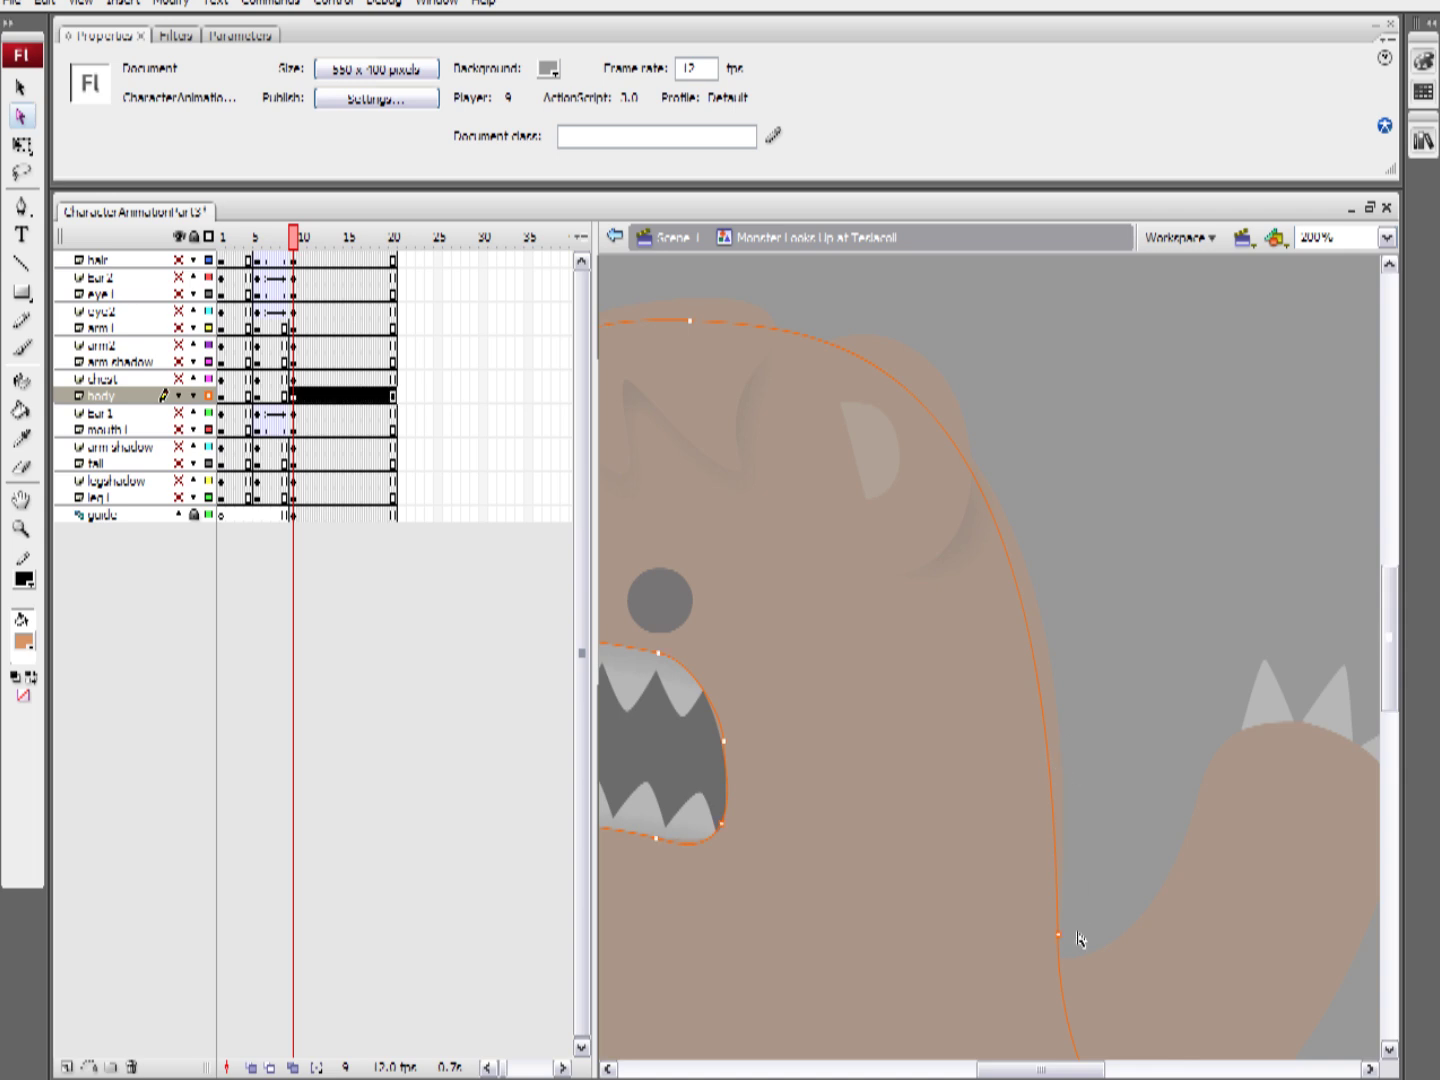
Check the rest of the body outline against the guide, hide the guide layer and scrub back through the pose change
drag(753, 459, 1038, 524)
drag(1121, 774, 1095, 424)
drag(938, 981, 923, 573)
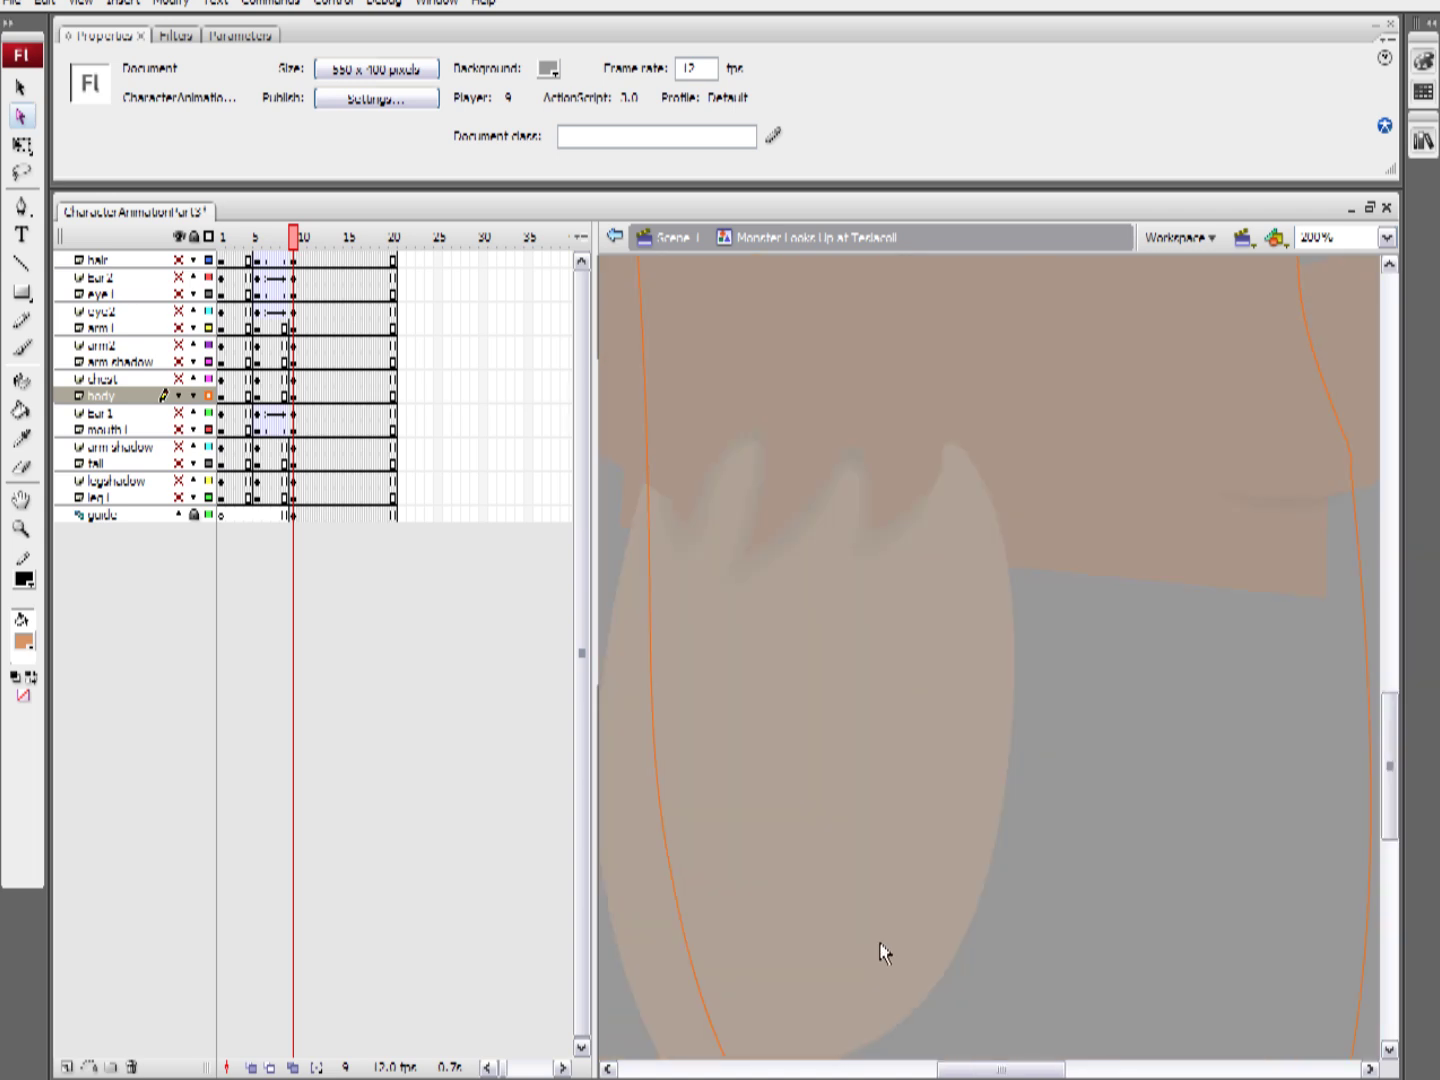
scroll(1009, 960, right, 4)
scroll(1010, 900, up, 1)
scroll(1016, 707, up, 6)
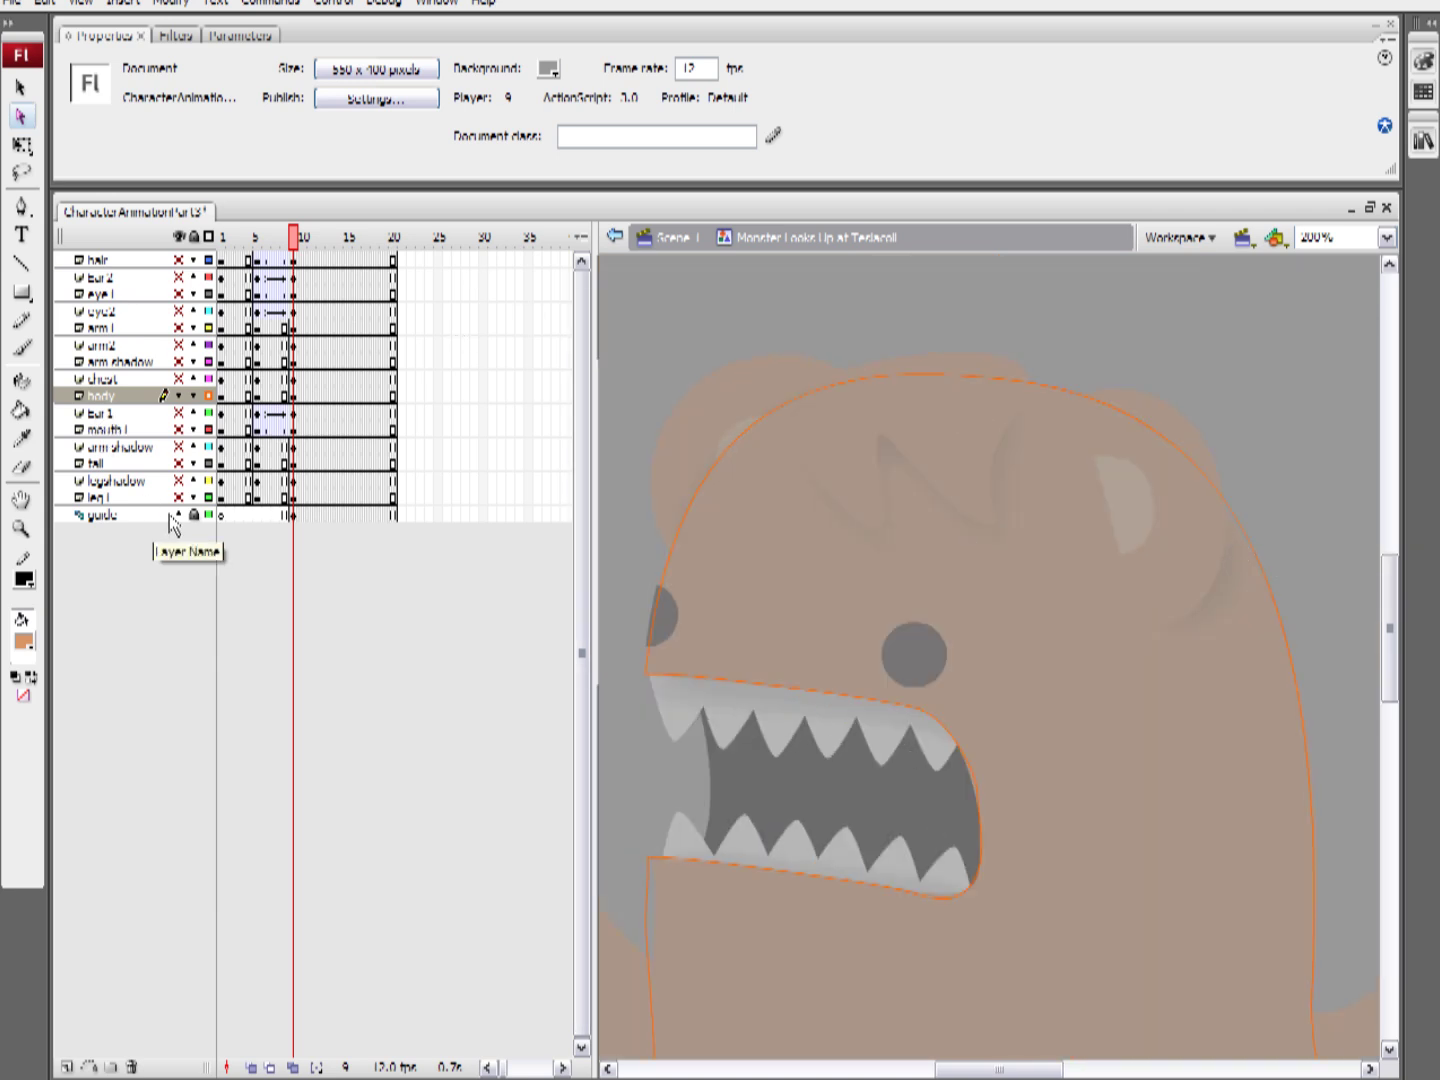
click(178, 514)
drag(297, 245, 276, 280)
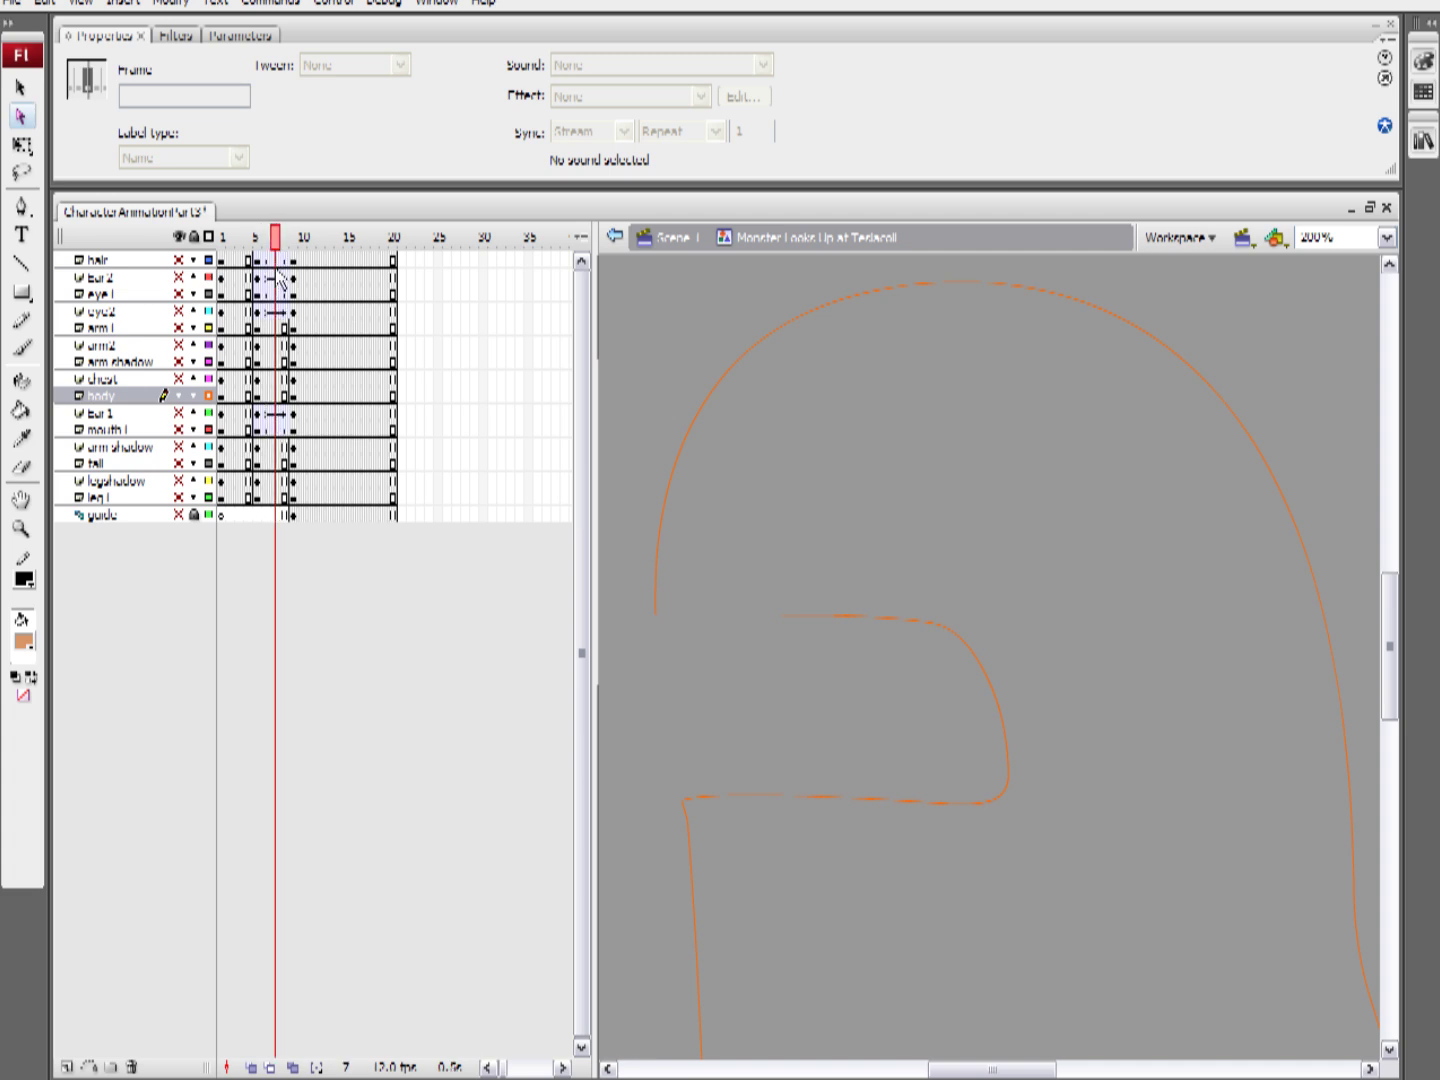
Try a shape tween from the body layer's frame 5 keyframe, scrub through it and remove the tween
click(259, 399)
right_click(260, 399)
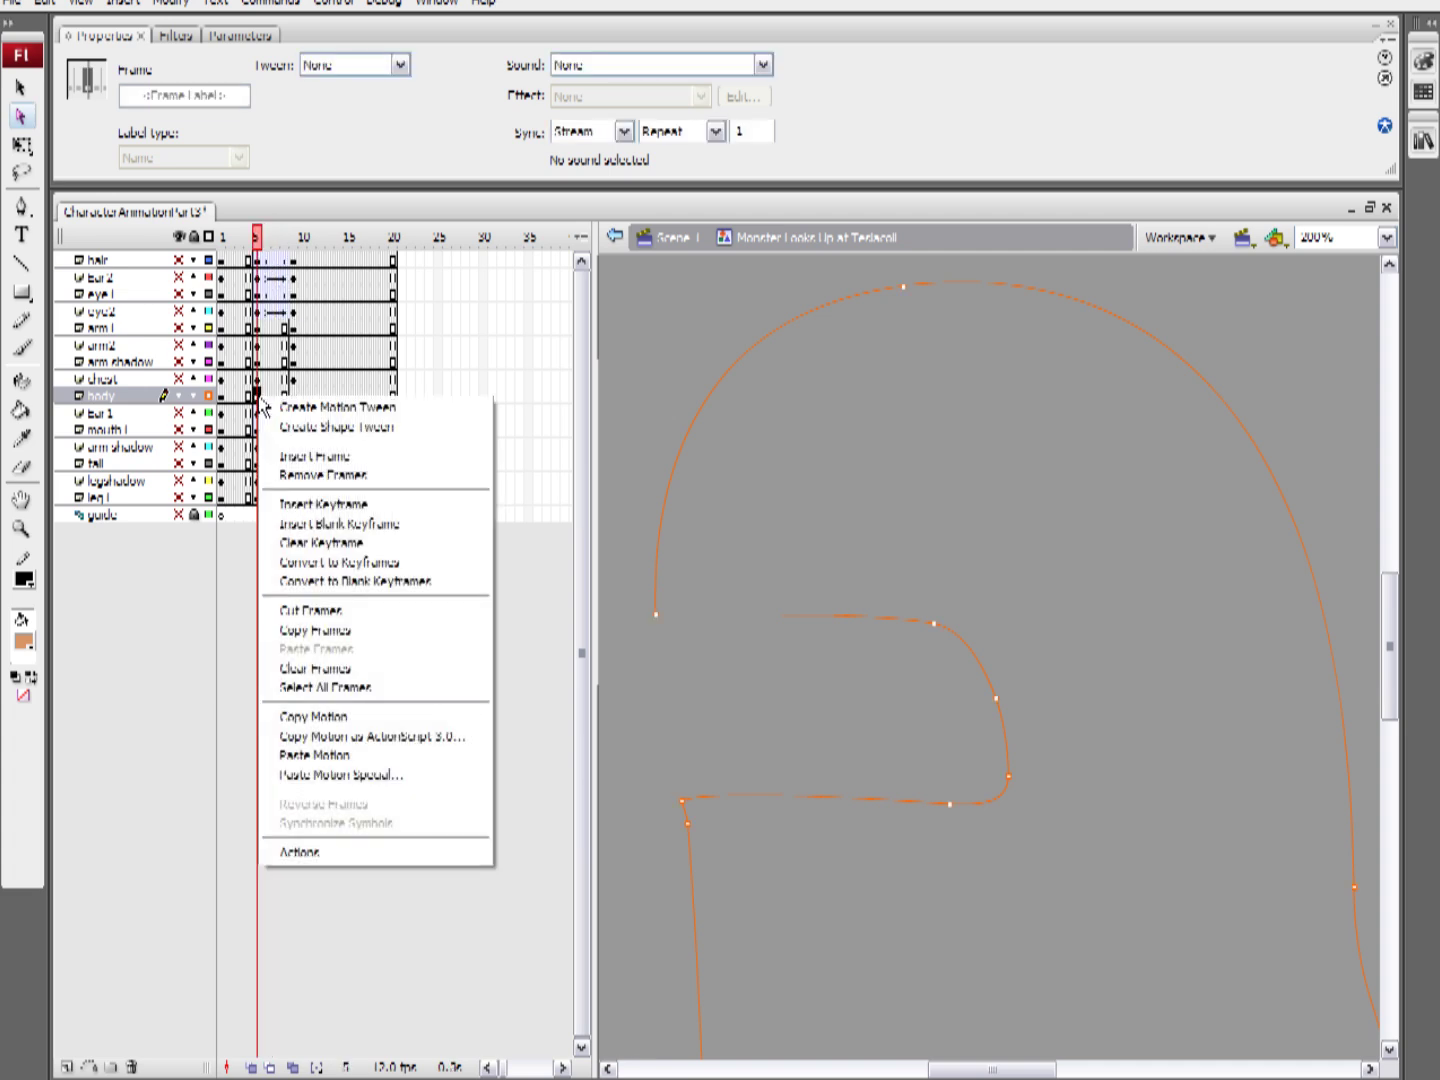
click(300, 428)
click(717, 659)
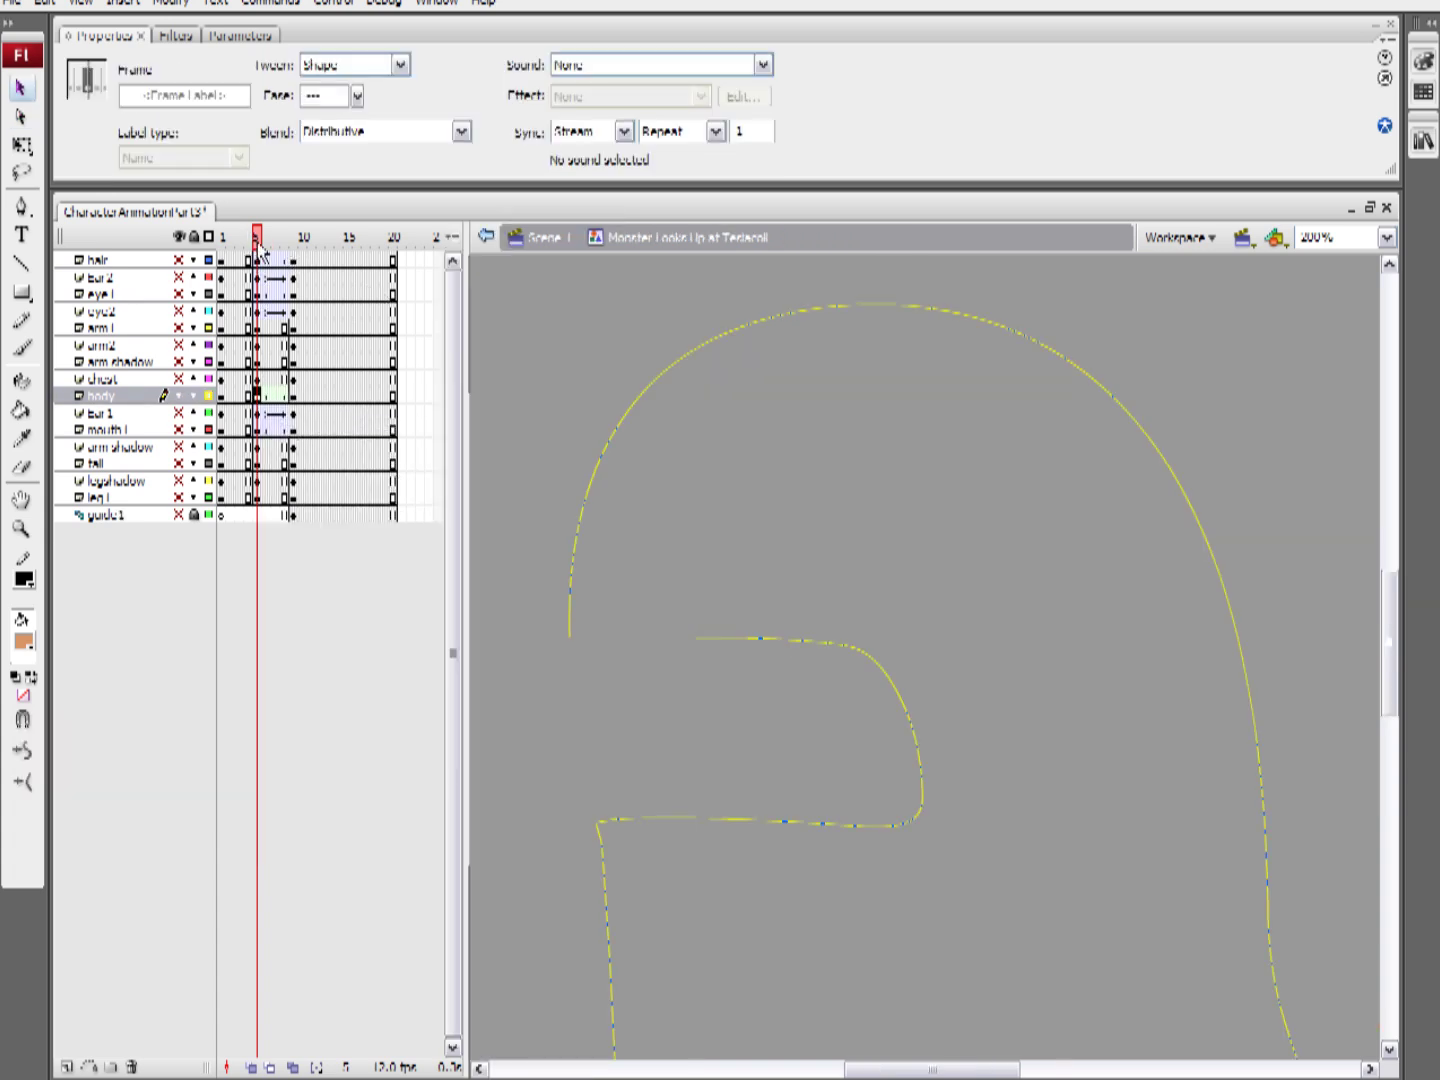
drag(257, 242, 268, 278)
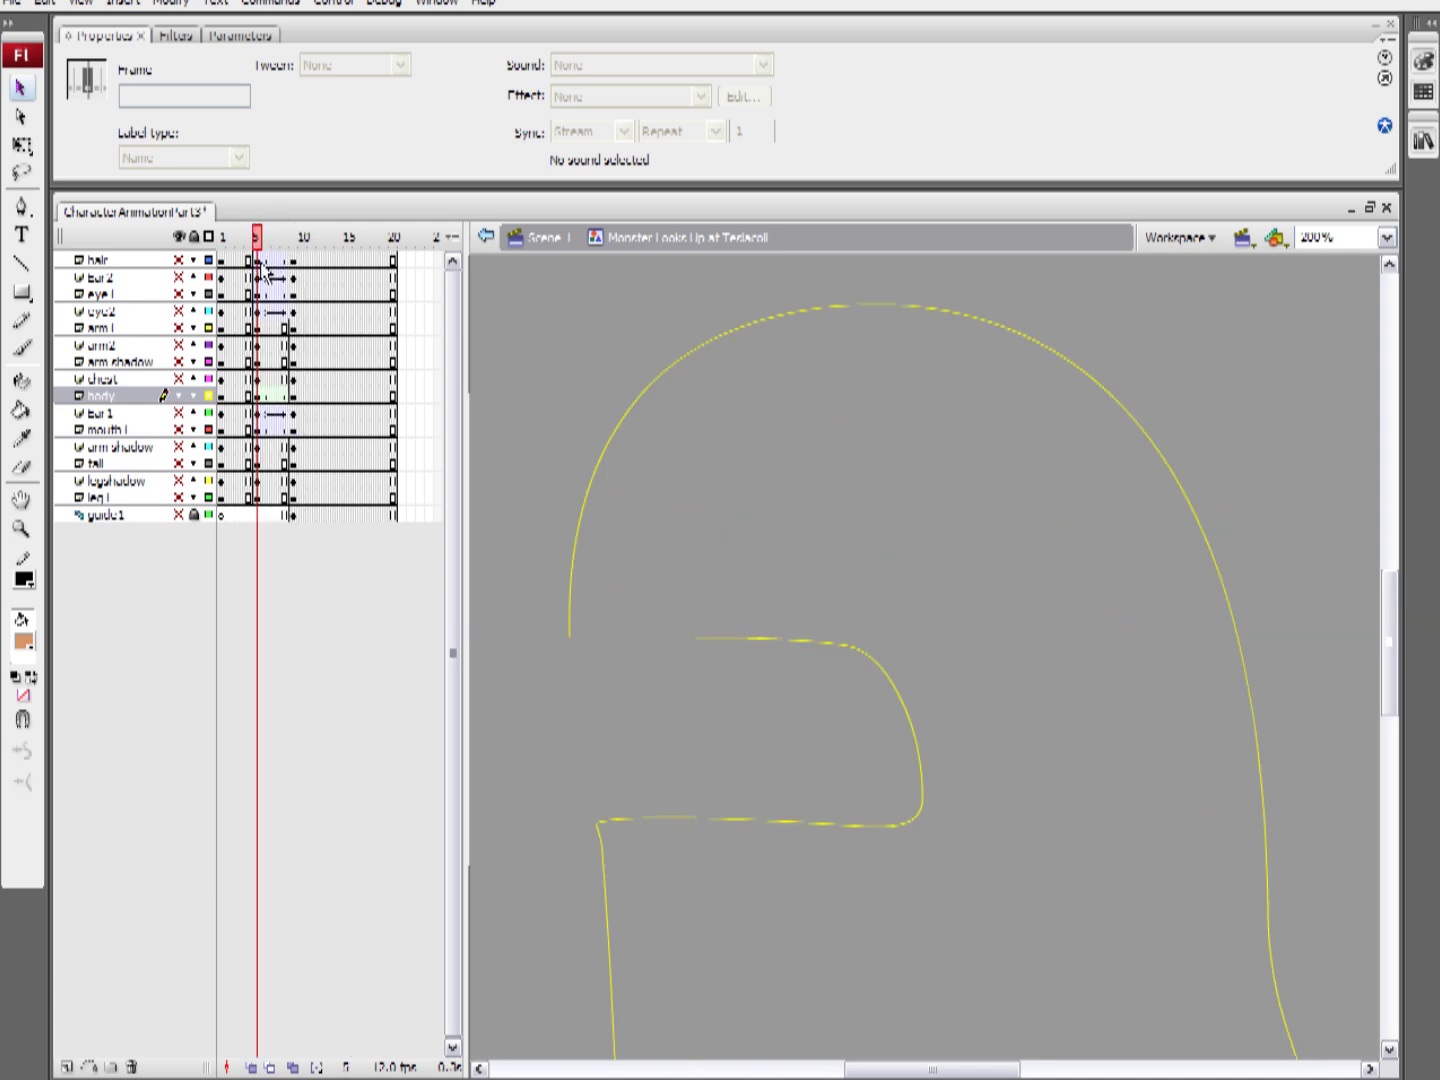
right_click(262, 400)
click(289, 408)
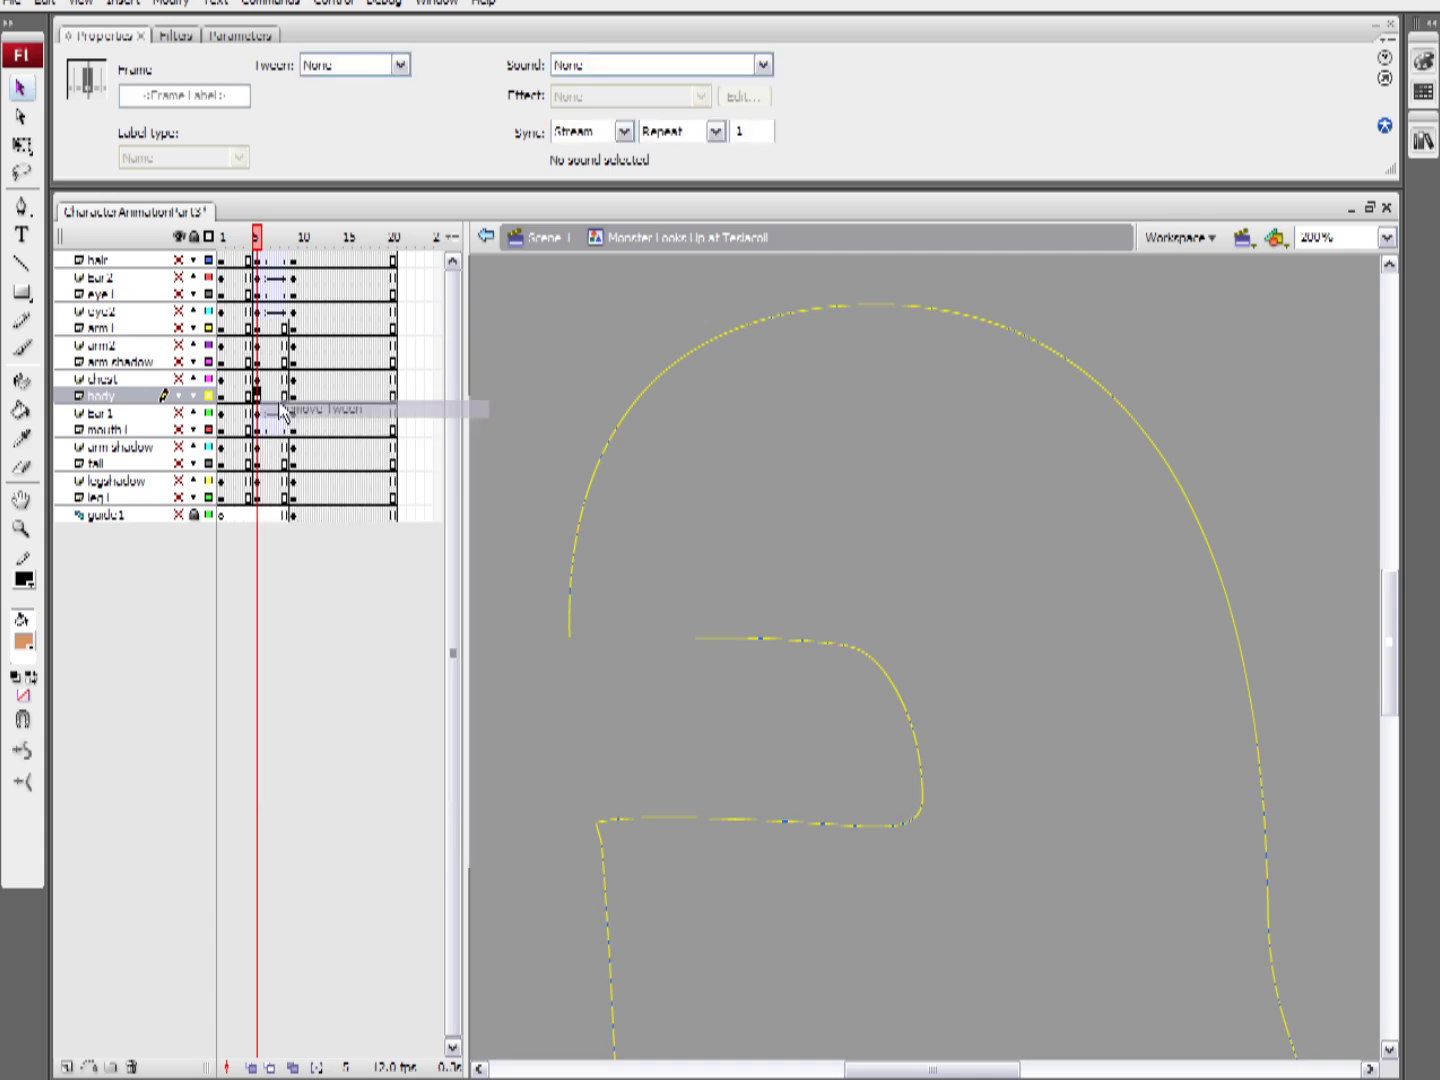
Insert blank keyframes at frames 6 and 7 of the body layer for hand-made in-betweens
click(267, 397)
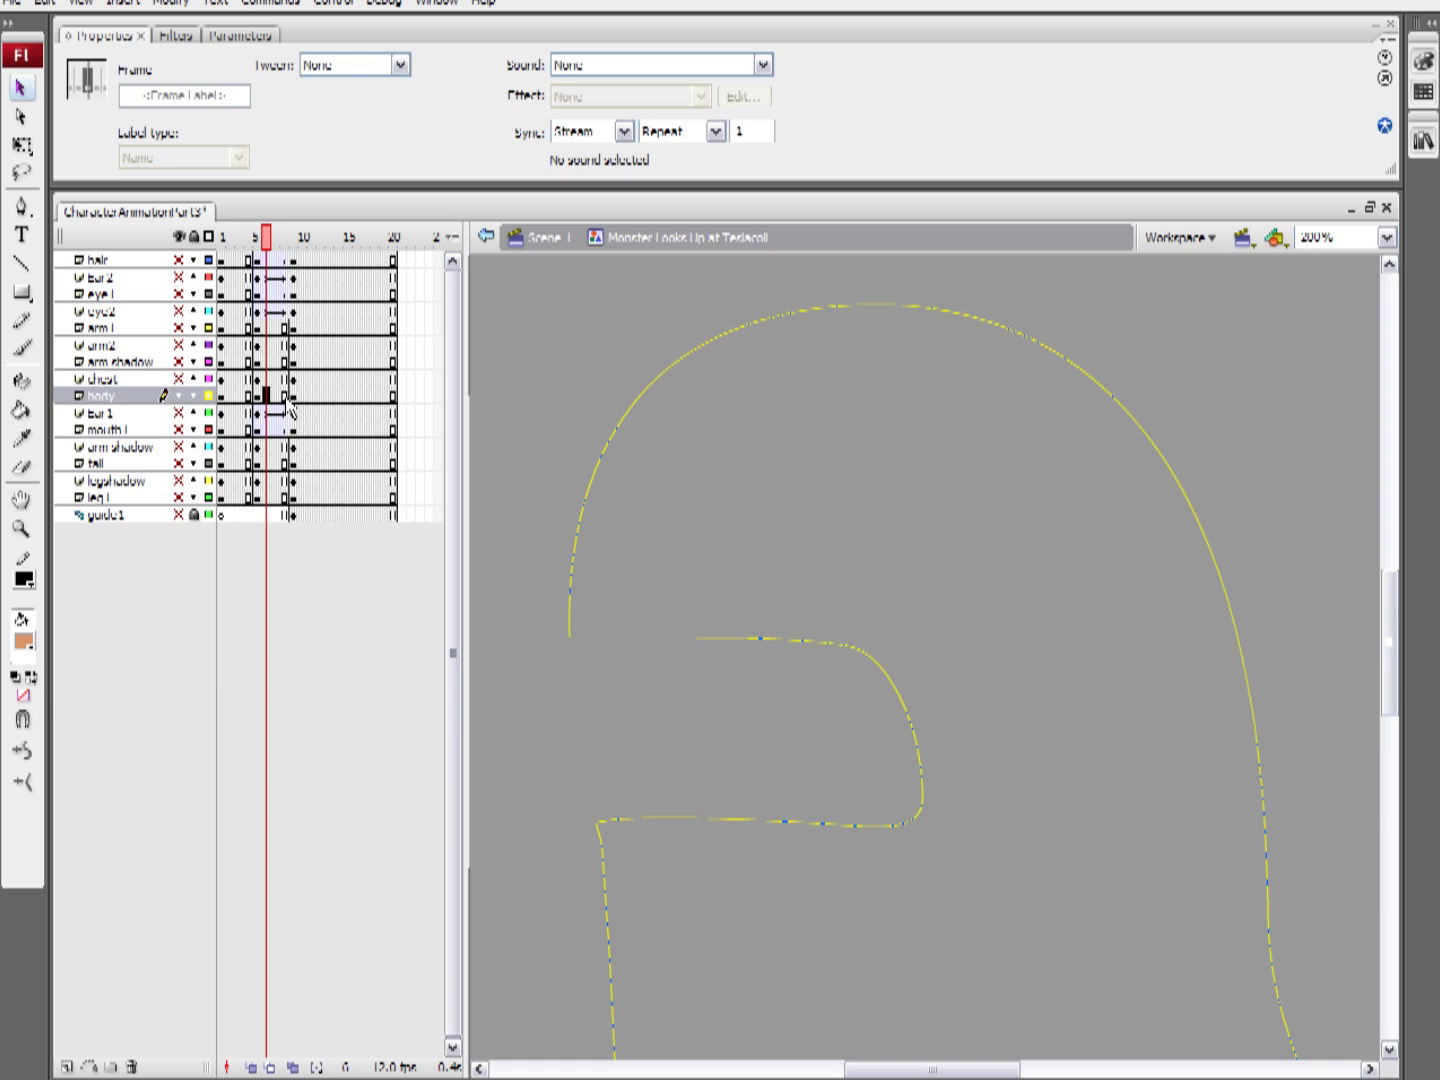
click(281, 397)
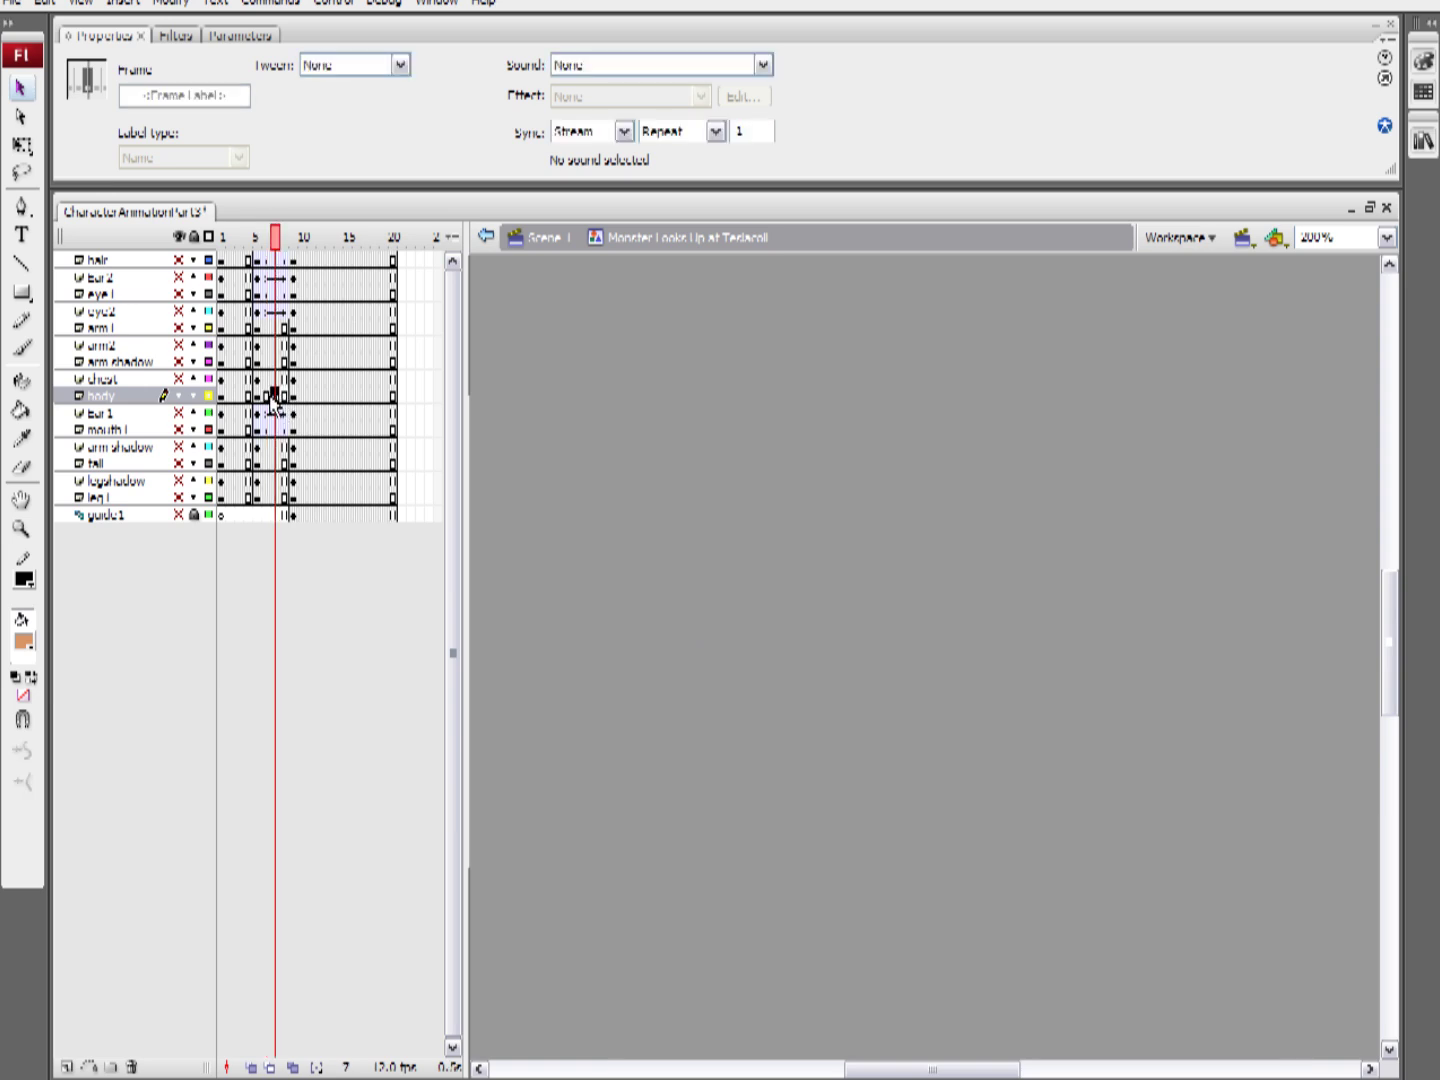
click(271, 400)
key(F7)
click(276, 398)
click(285, 399)
click(275, 397)
Turn on onion skin outlines at frame 7 and compare the body shapes of frames 5 and 9
click(269, 1069)
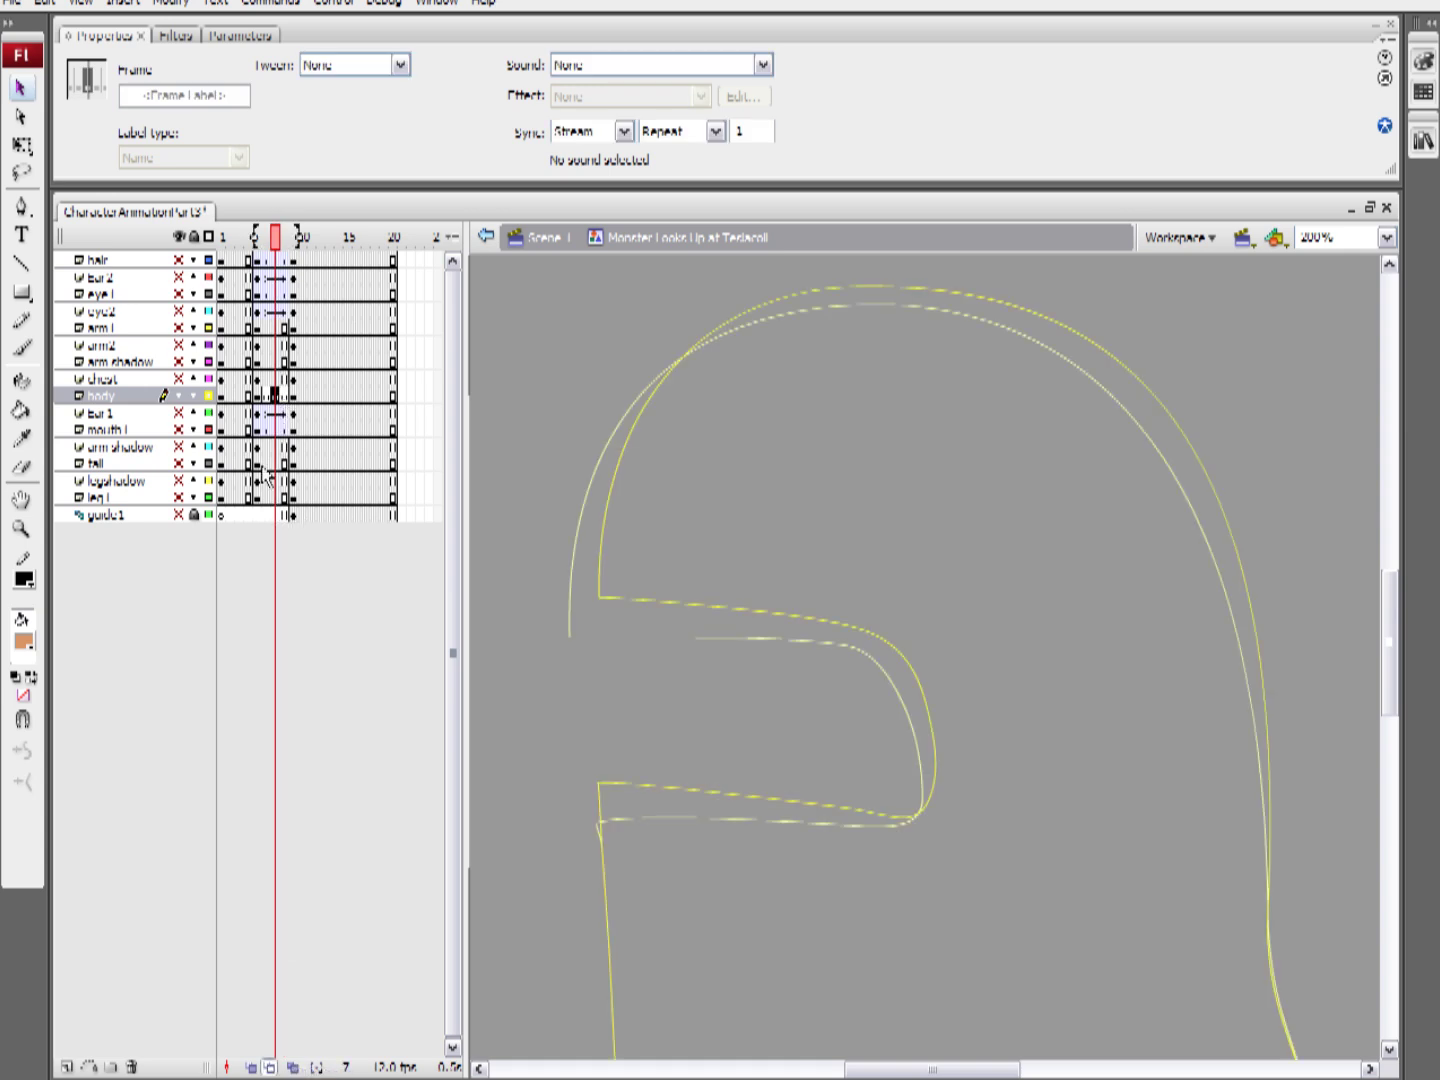
click(267, 397)
click(276, 399)
click(284, 404)
click(275, 397)
mouse_move(254, 234)
mouse_down()
mouse_move(236, 240)
mouse_move(254, 241)
mouse_up()
Copy the body shape from frame 5 into the blank keyframe at frame 7
click(20, 116)
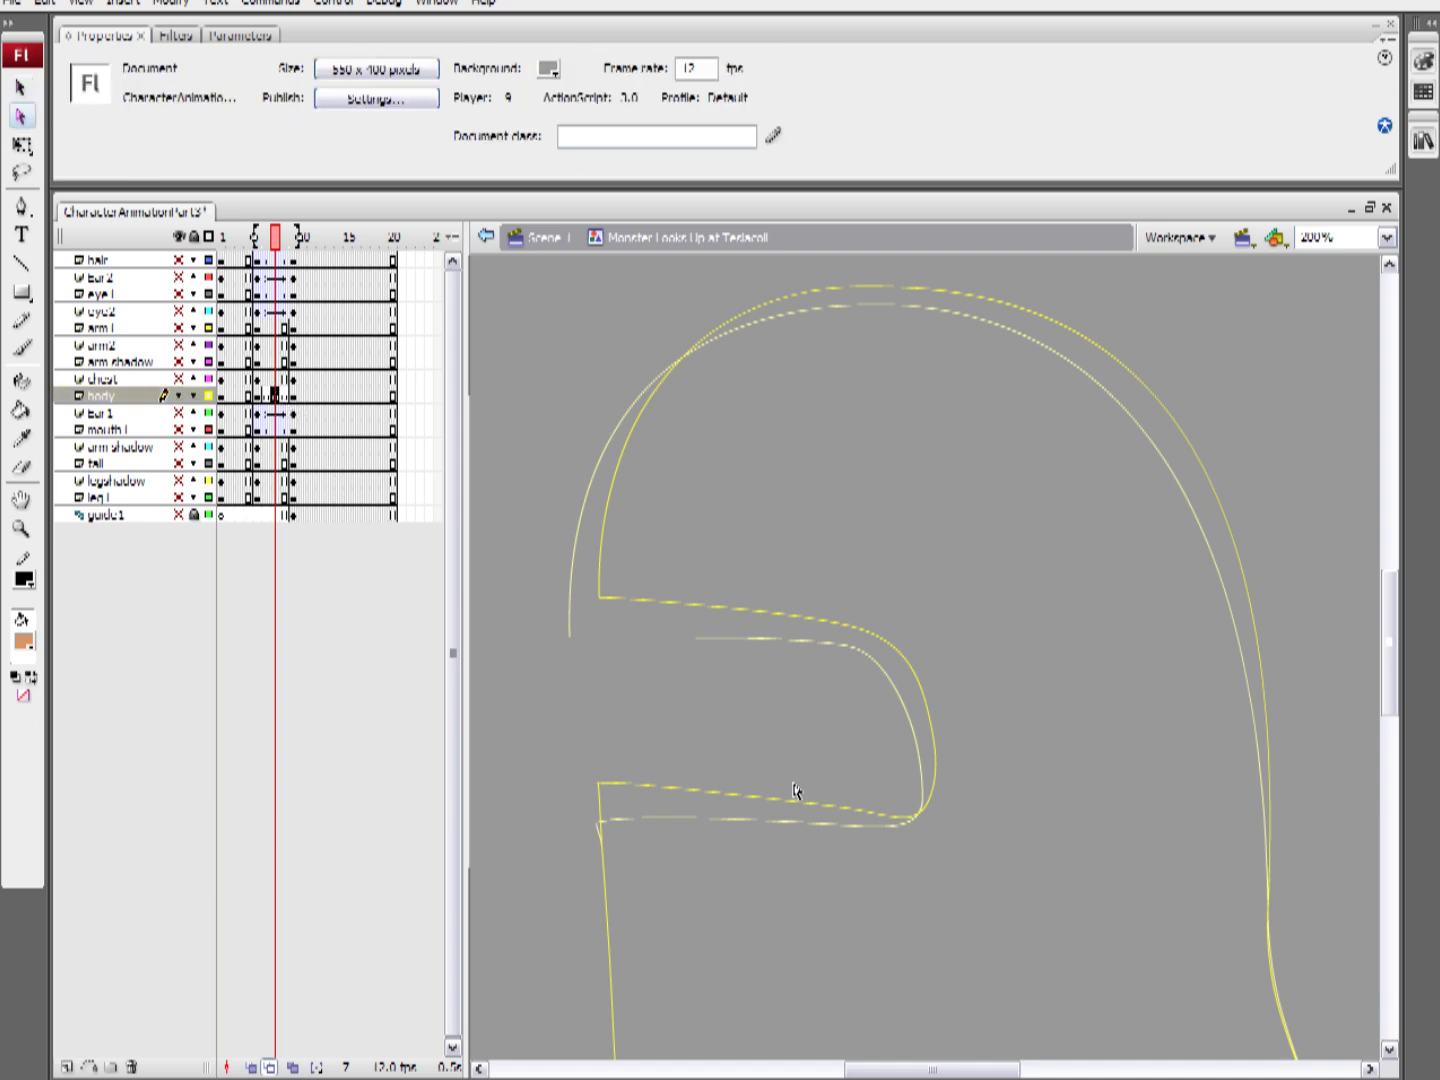
click(642, 642)
click(258, 397)
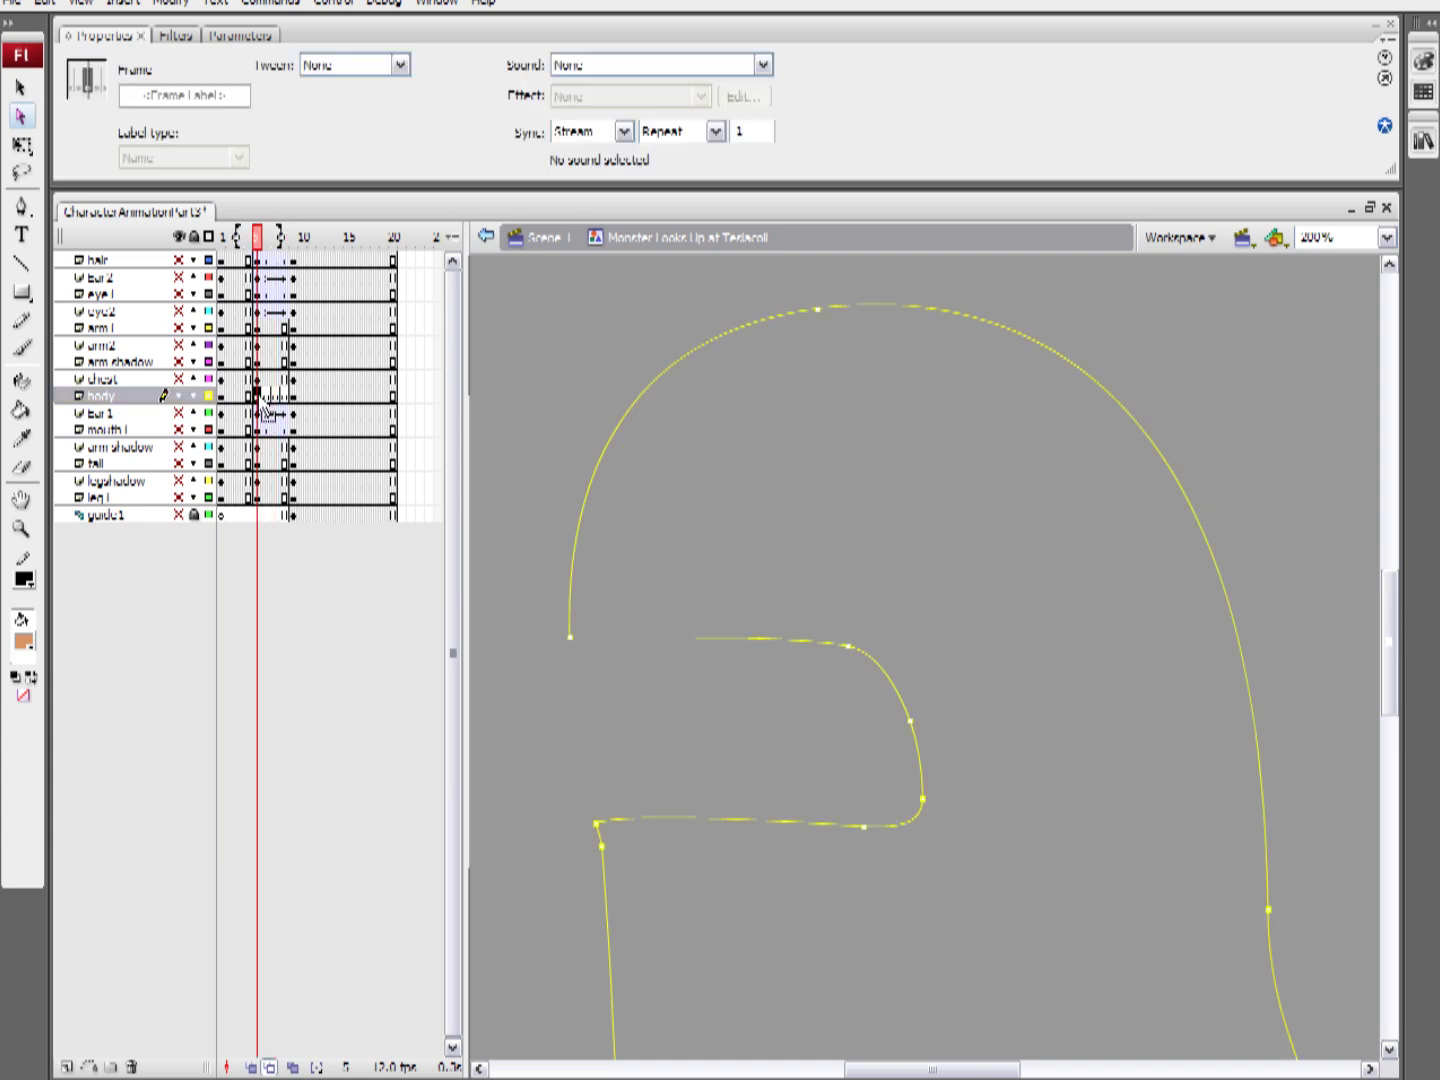
click(276, 397)
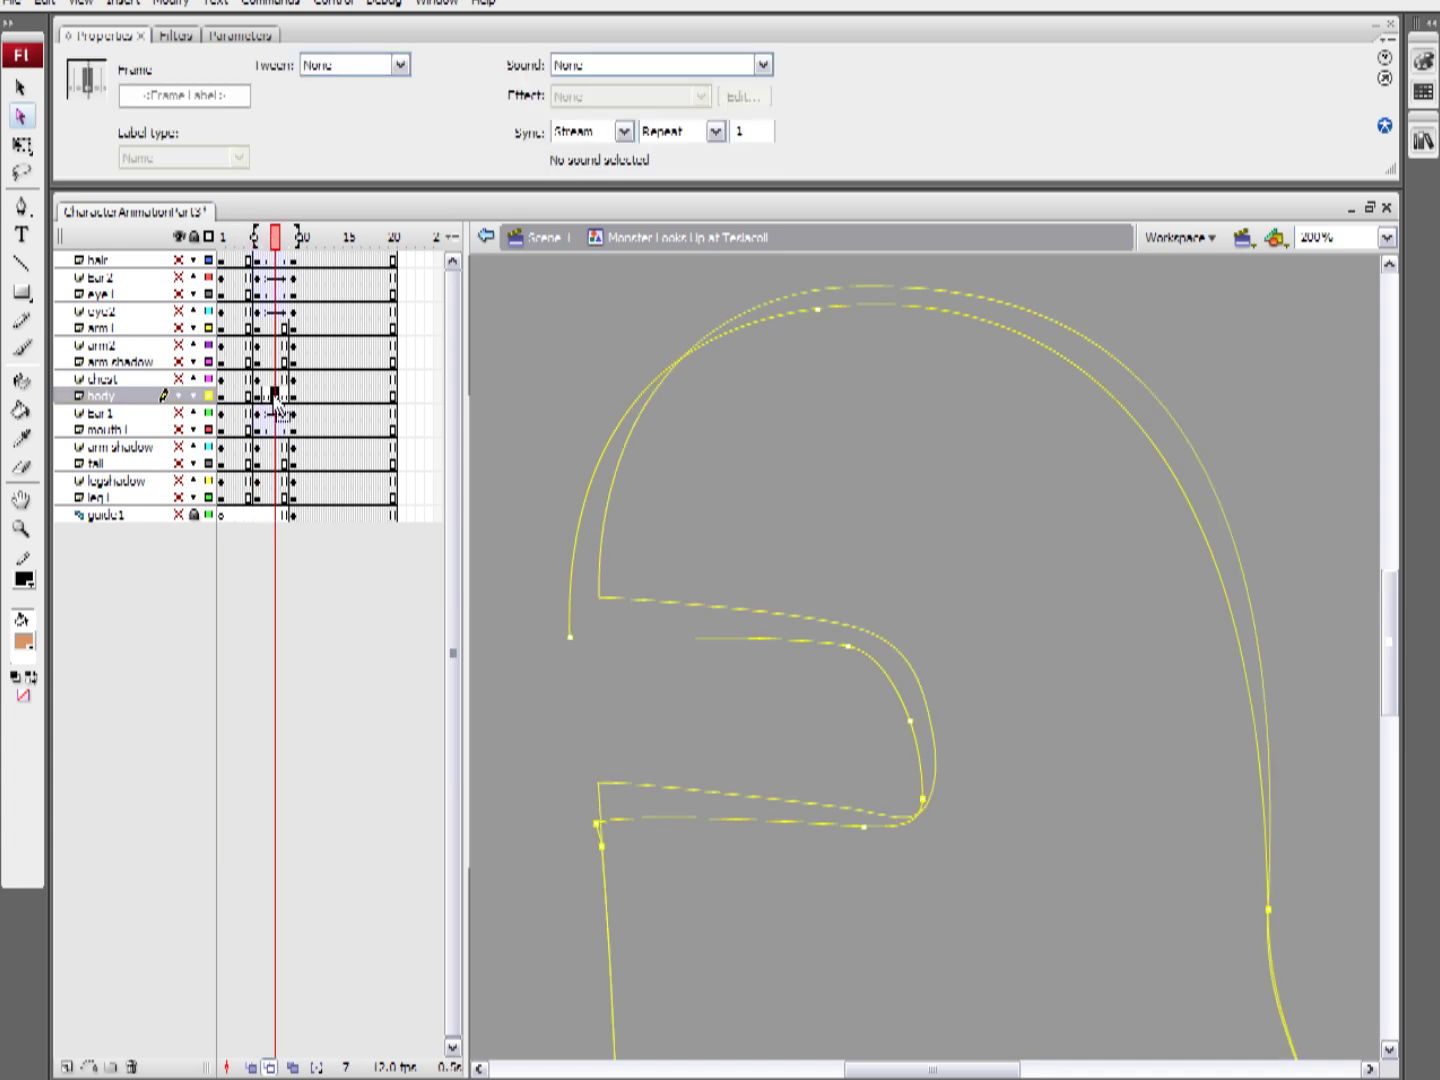
At frame 7, move the upper mouth corner and the start of the mouth's inner curve midway between the onion-skin outlines
click(608, 683)
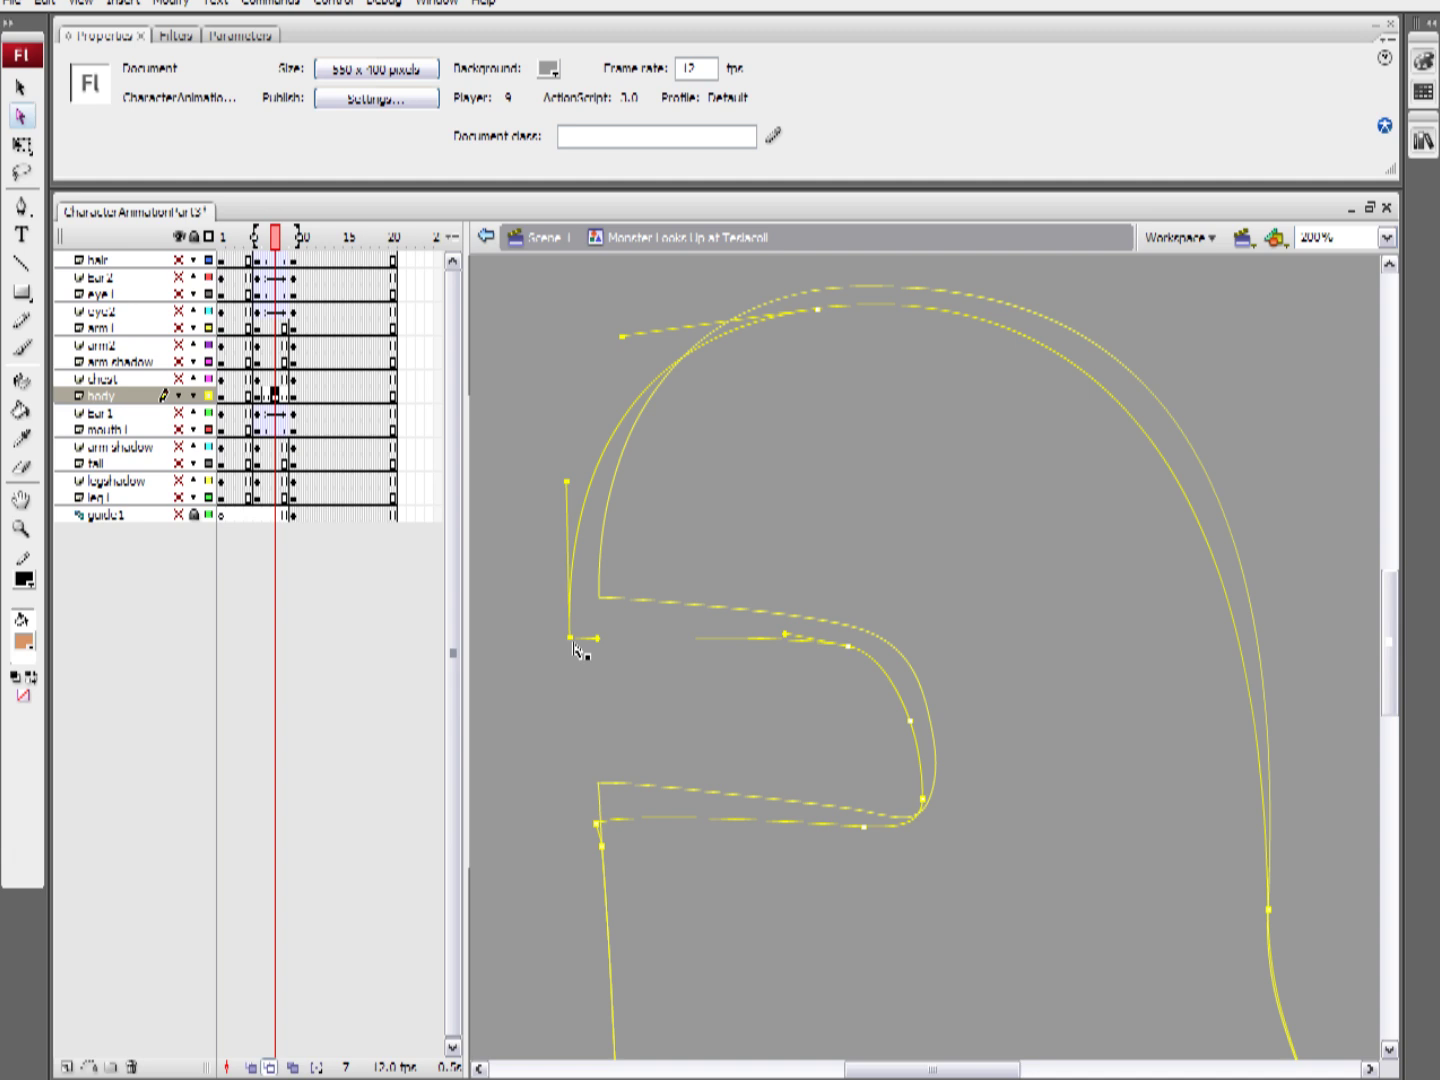
drag(571, 638, 587, 622)
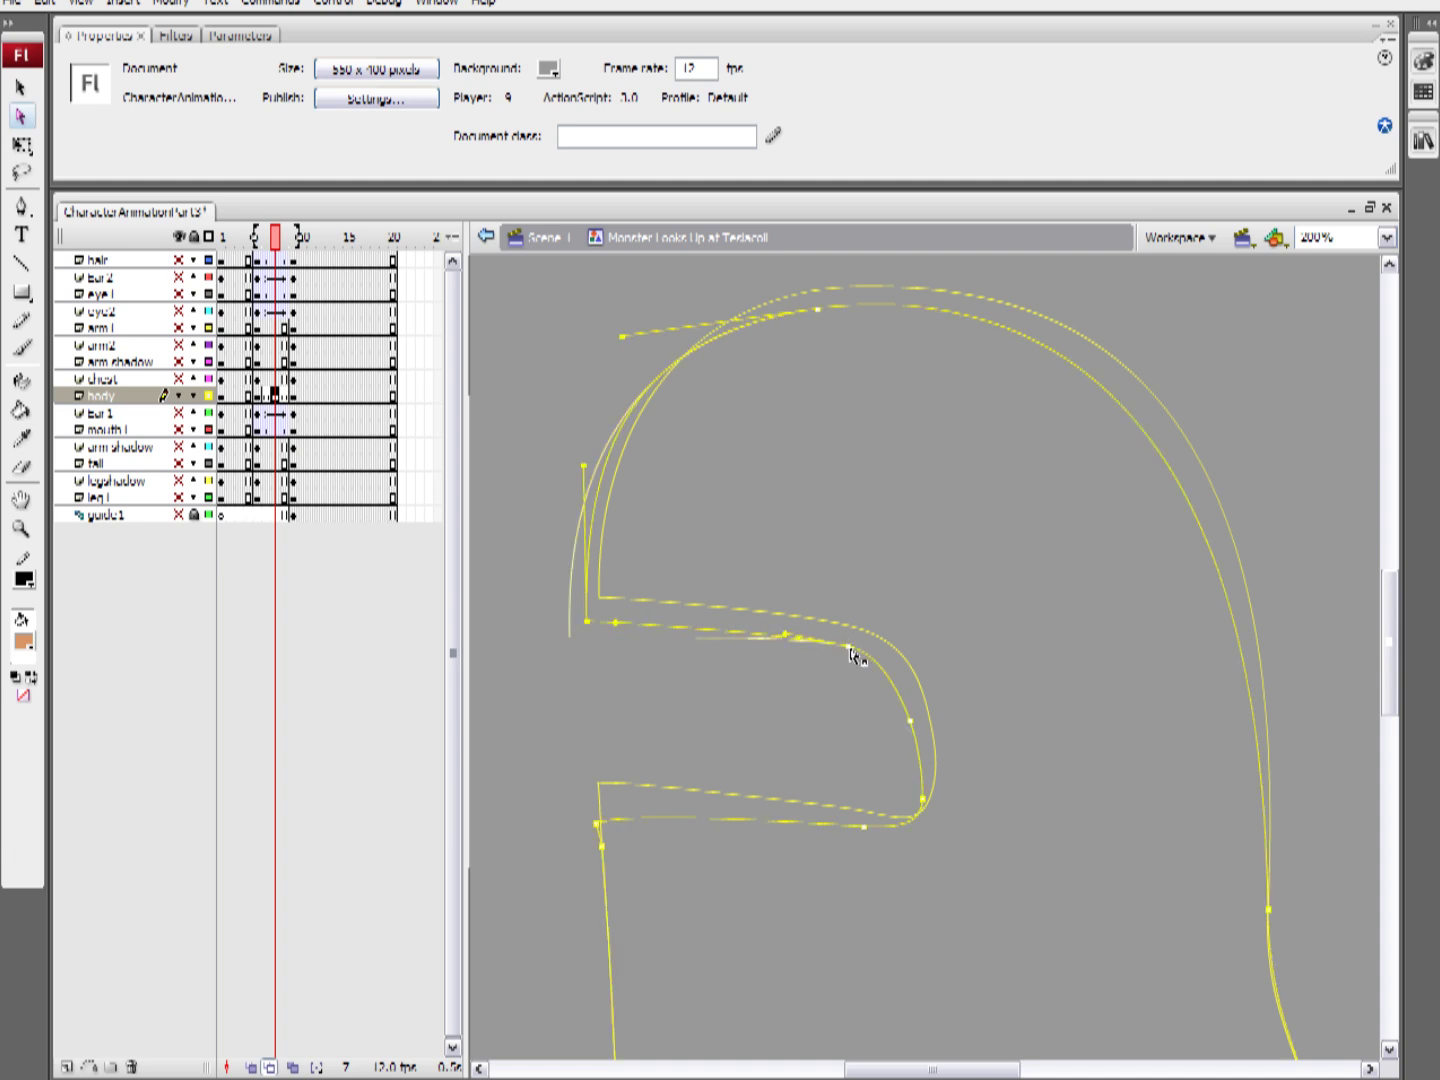
drag(850, 648, 859, 641)
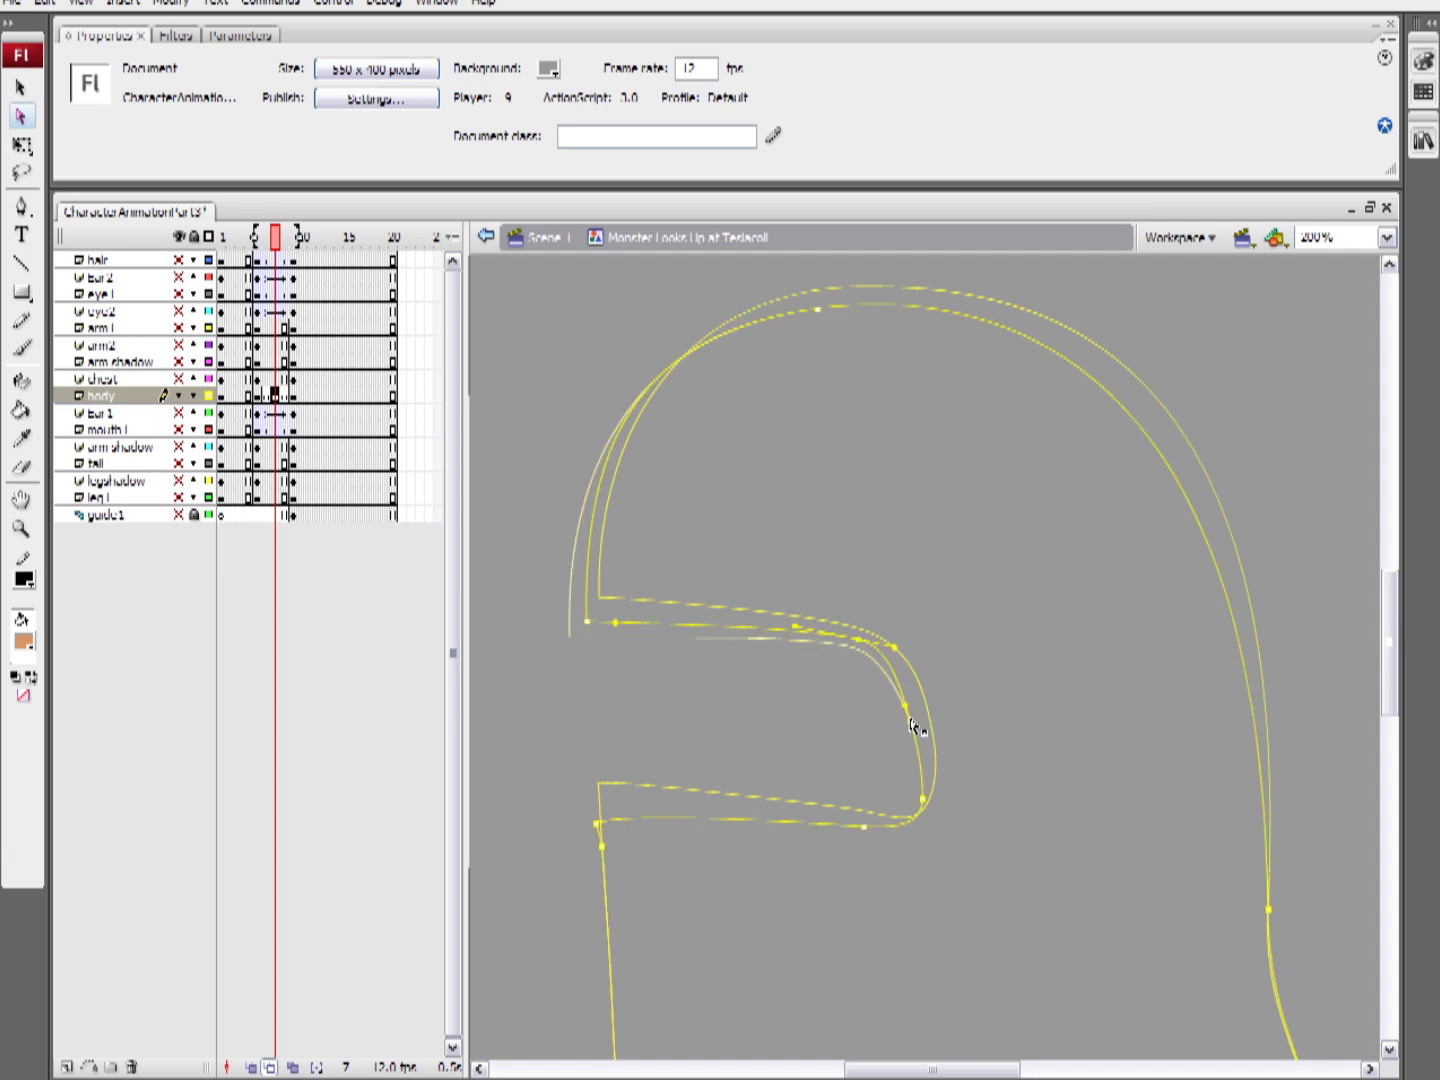
drag(913, 727, 986, 501)
key(ctrl+z)
Adjust the anchor points and handles of the mouth's rounded inner end at frame 7 to run between the neighbouring outlines
click(970, 766)
key(ctrl+equal)
key(ctrl+equal)
click(928, 727)
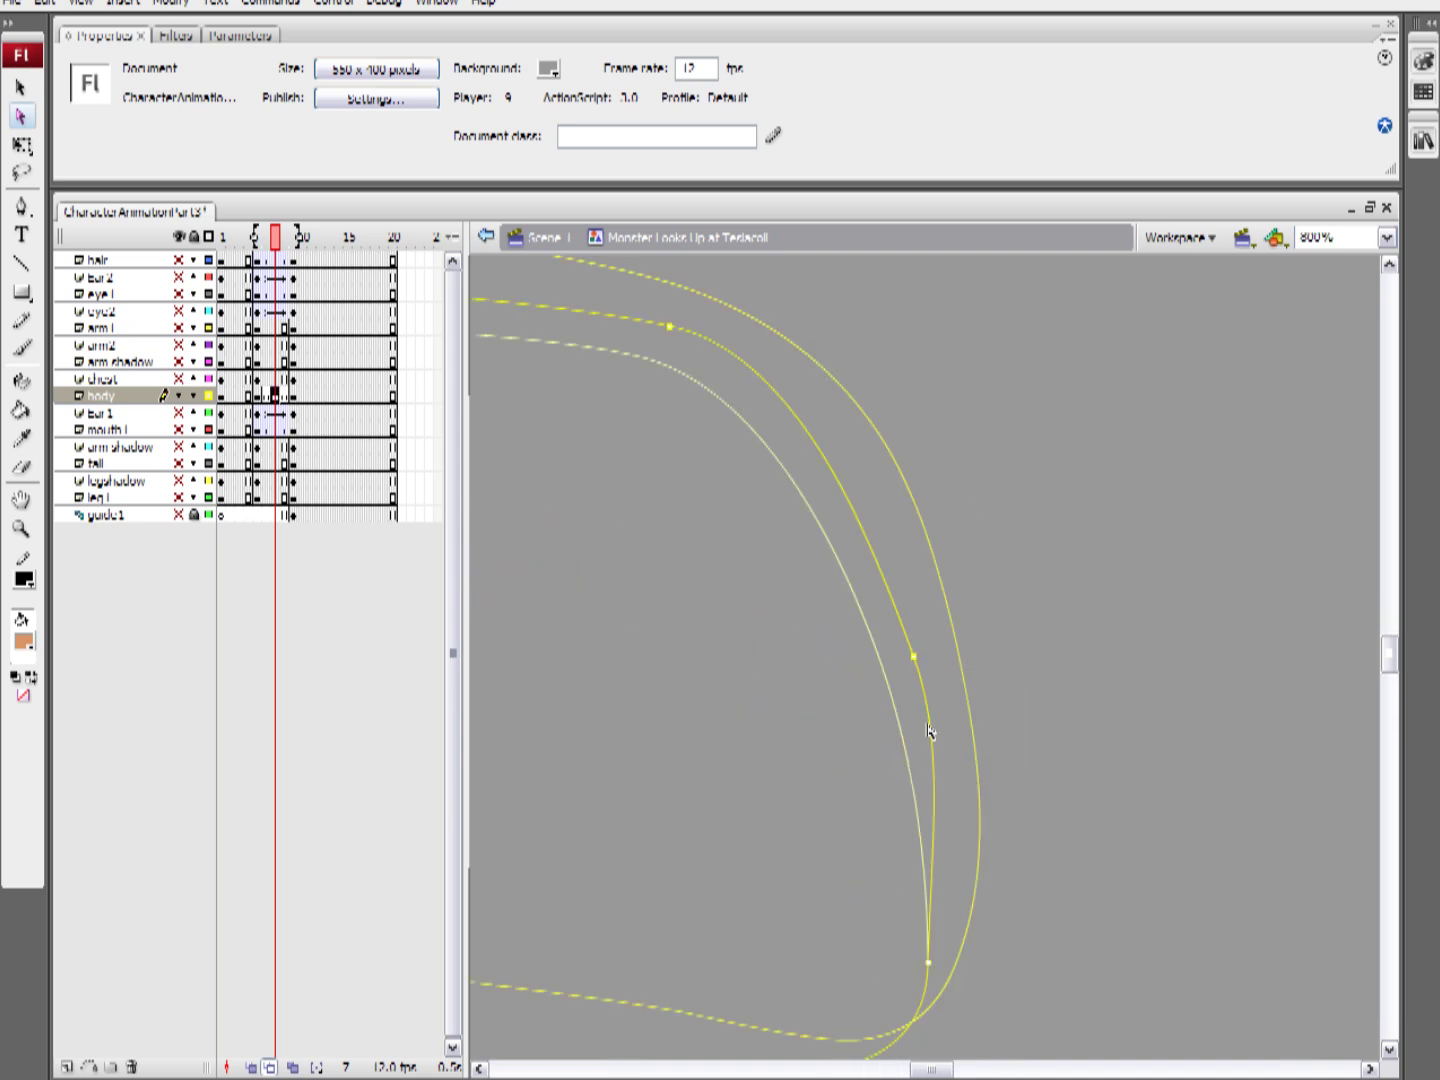
click(917, 664)
drag(946, 760, 941, 765)
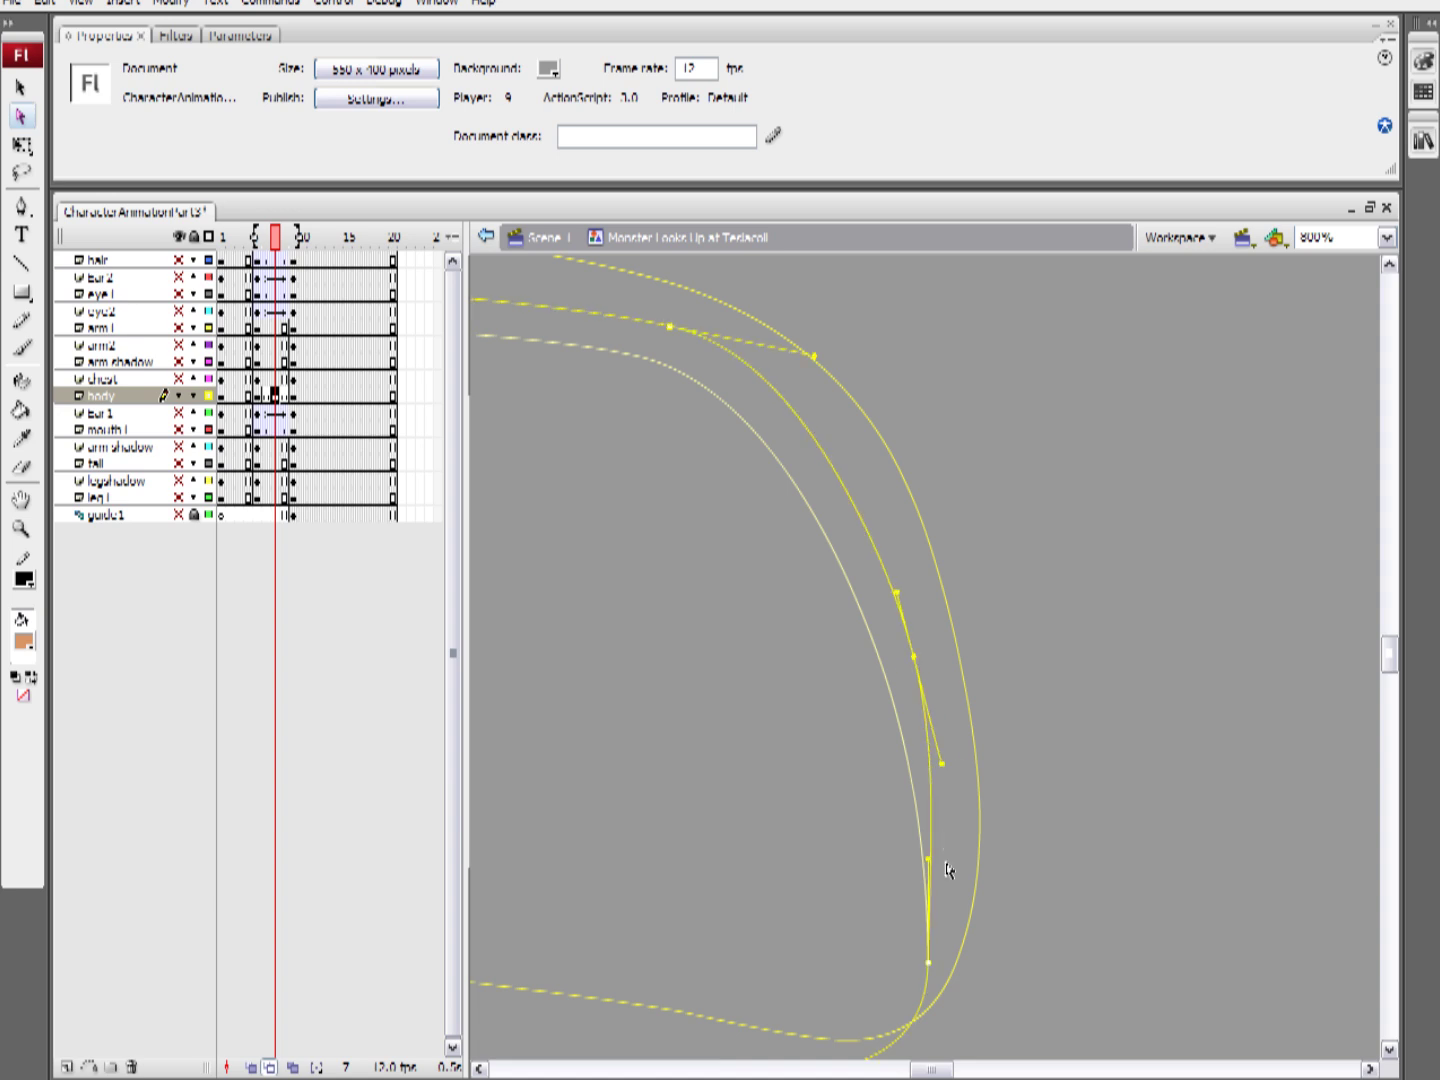
drag(929, 963, 941, 966)
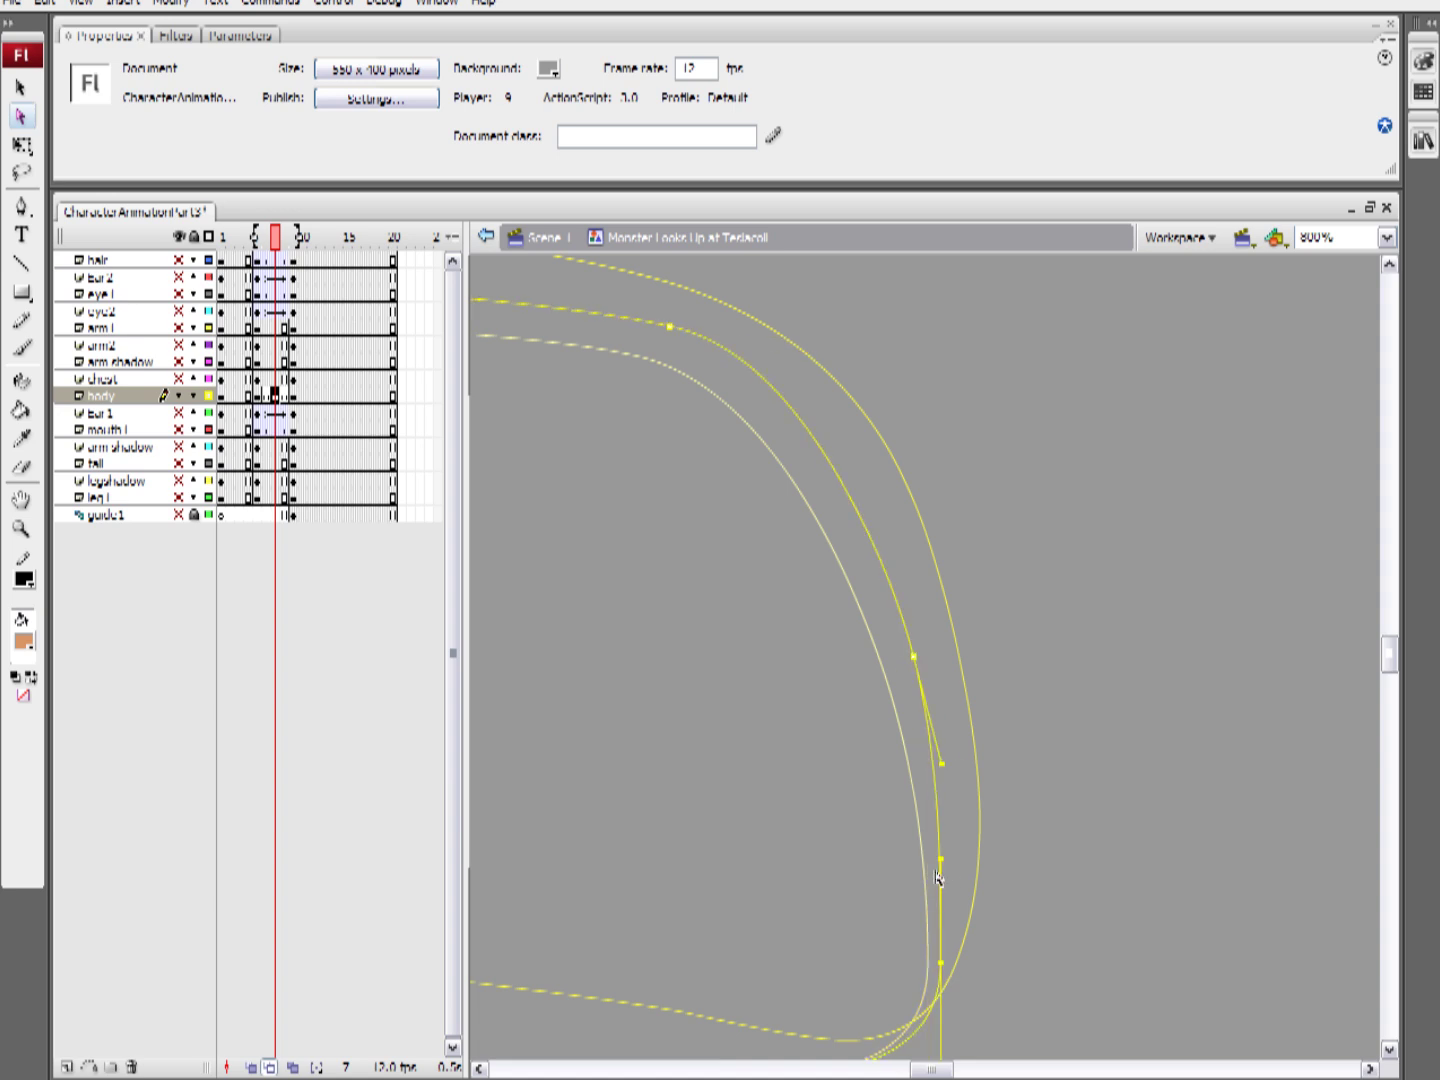
click(944, 866)
click(942, 966)
drag(941, 862, 955, 855)
Move the lower mouth corner at frame 7 upward and shape the lower mouth edge between the two outlines
drag(858, 894, 1128, 695)
drag(775, 880, 1375, 829)
drag(660, 824, 753, 825)
click(609, 822)
drag(609, 822, 600, 748)
drag(734, 681, 773, 704)
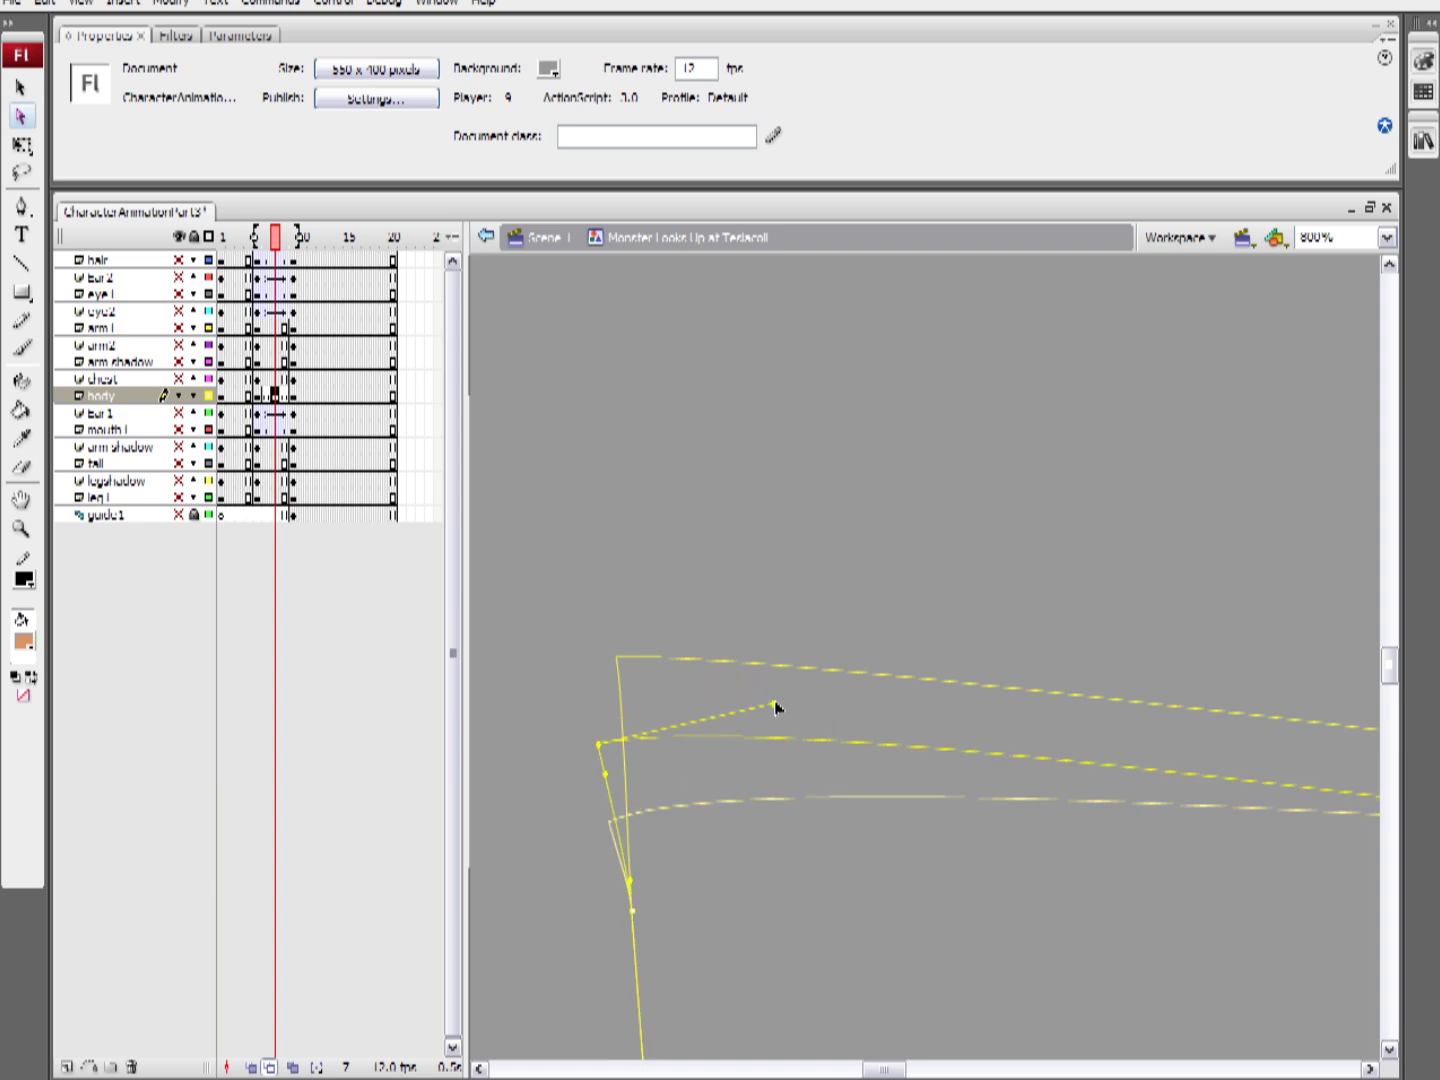
key(ctrl+minus)
drag(1057, 711, 690, 760)
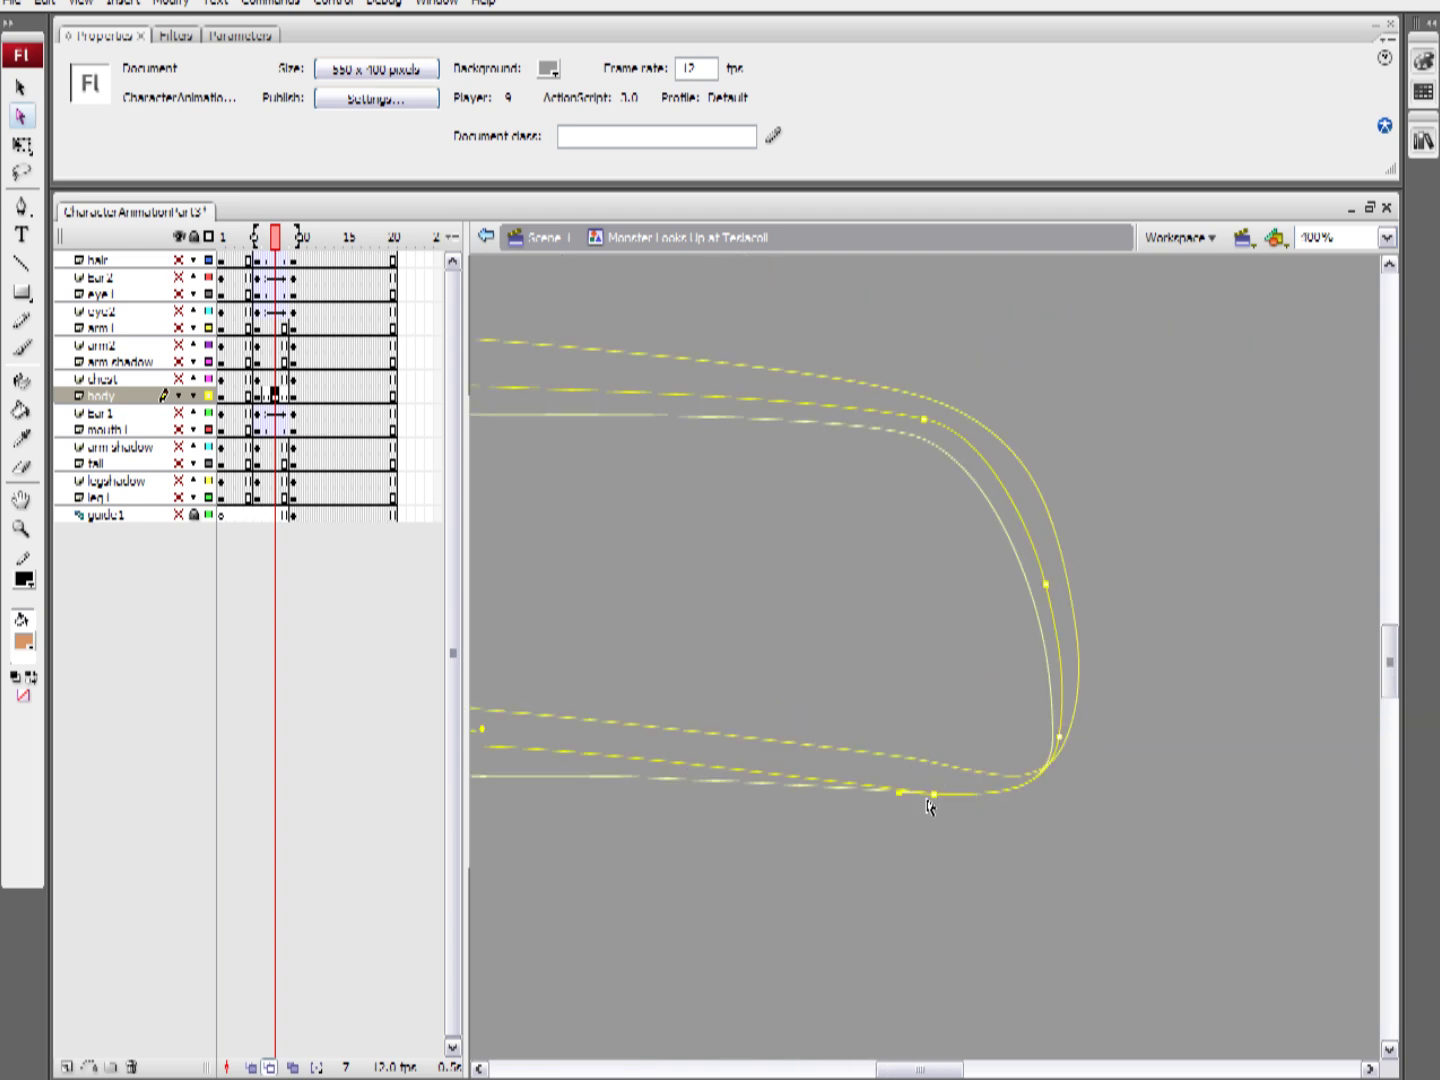
click(933, 795)
Raise the head's top anchor at frame 7 and adjust its curve handles so the crown and back lie between the outlines
scroll(887, 492, up, 10)
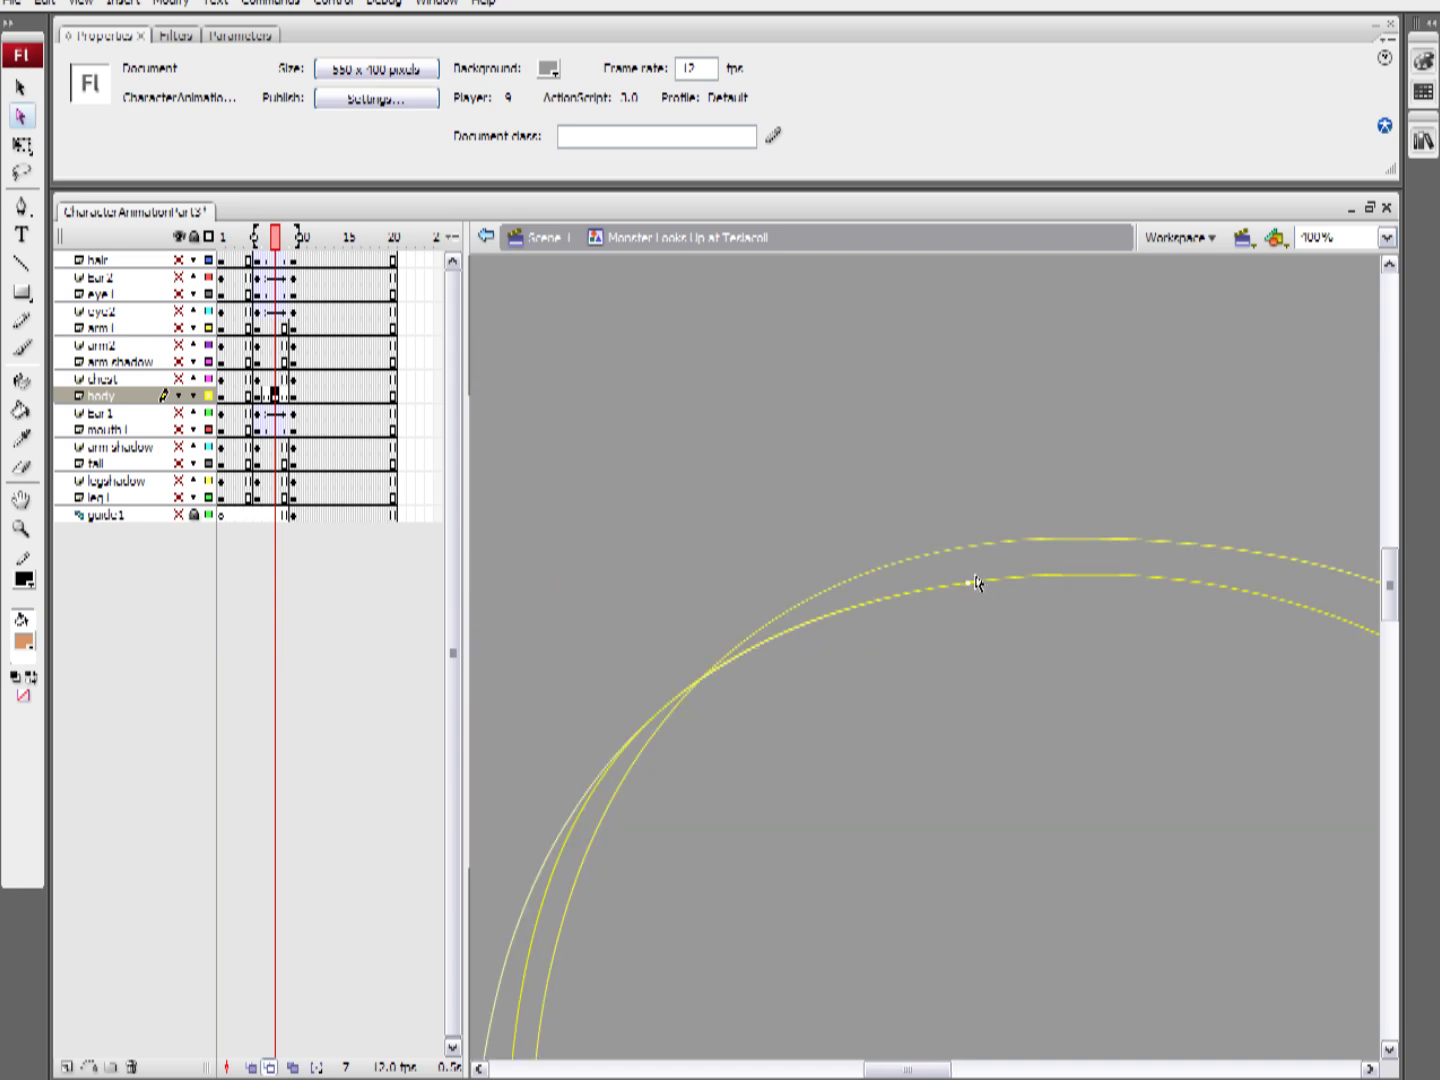
drag(977, 583, 1031, 565)
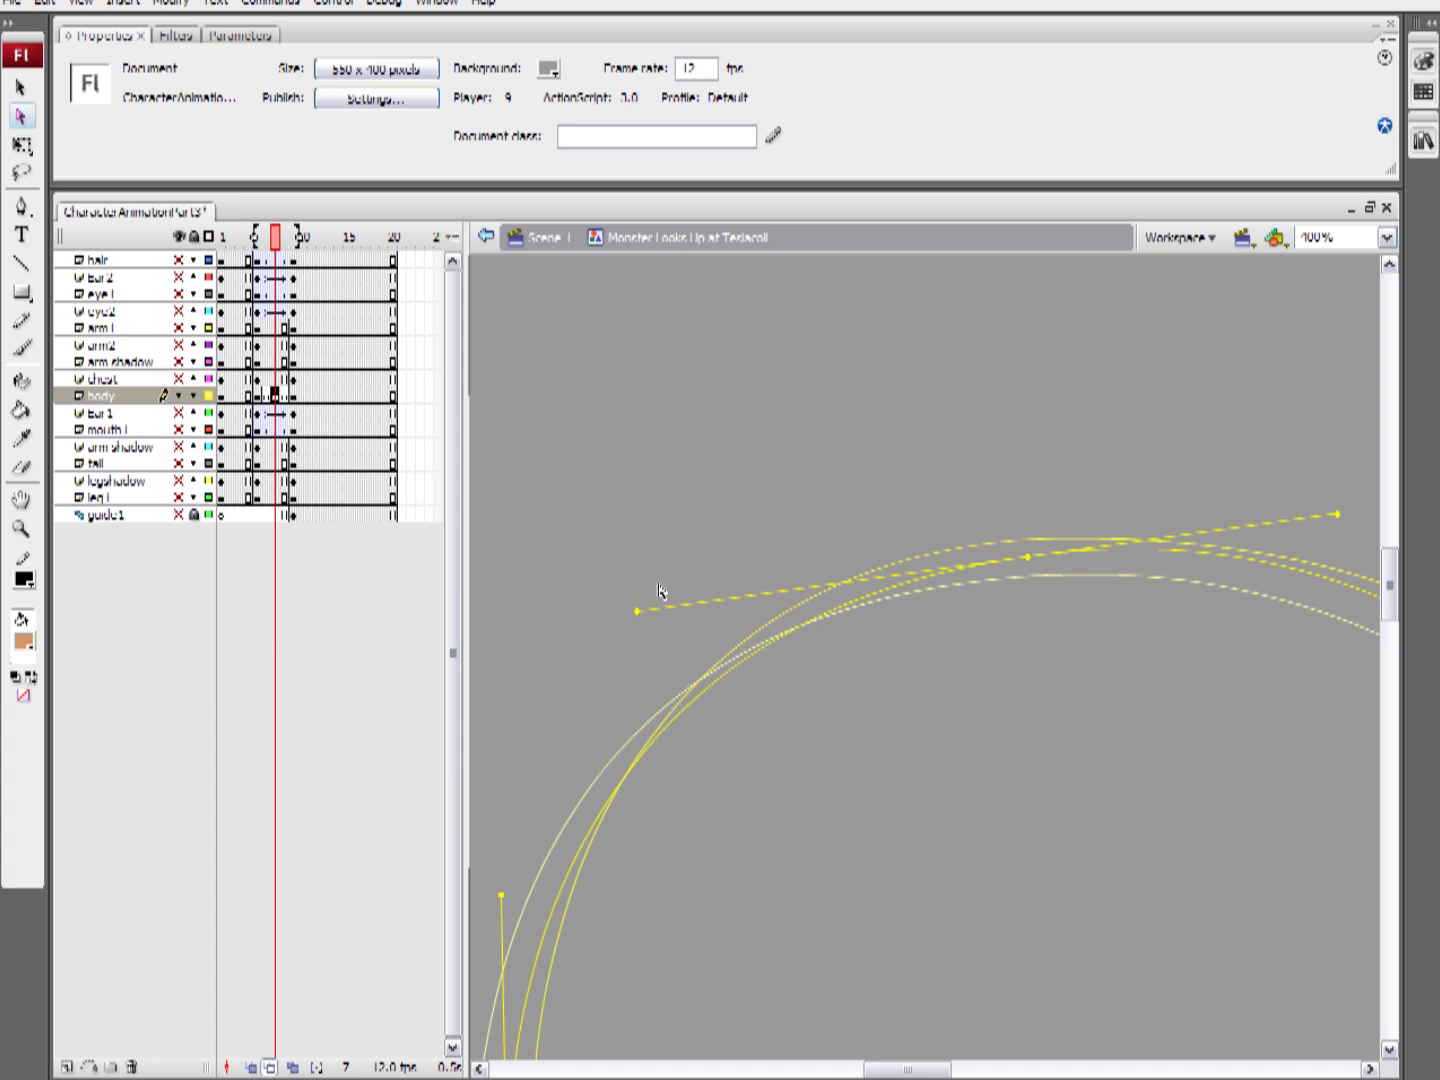
mouse_move(638, 611)
mouse_down()
mouse_move(617, 573)
mouse_move(622, 591)
mouse_up()
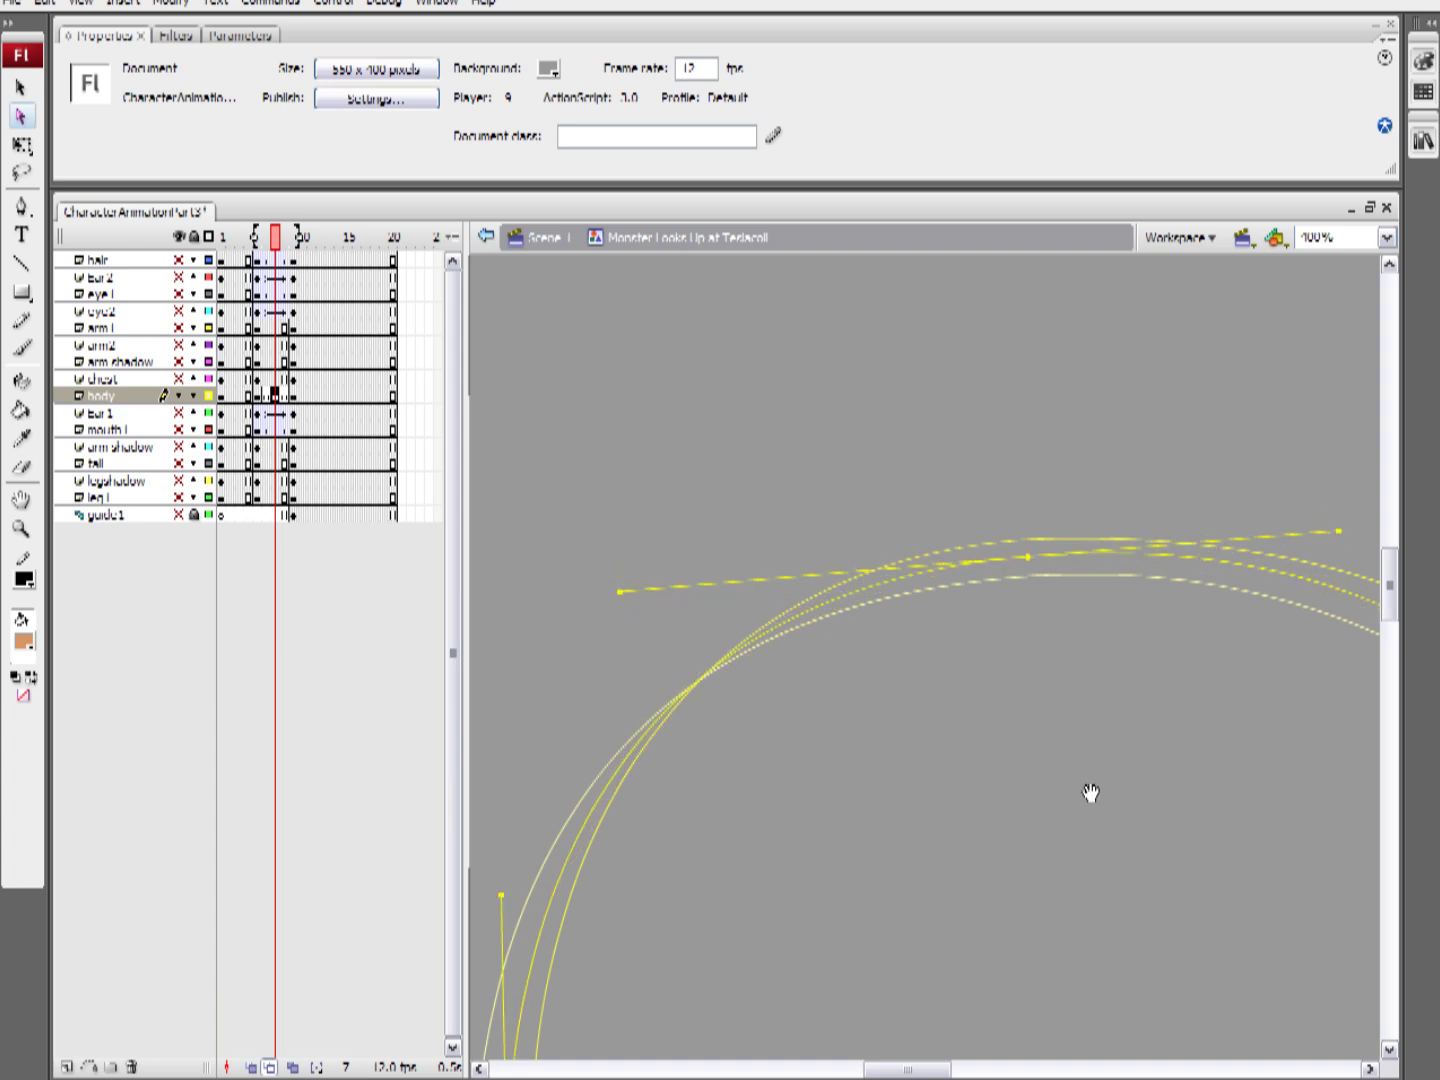
drag(1135, 795, 604, 712)
drag(1262, 870, 926, 562)
drag(1000, 312, 992, 454)
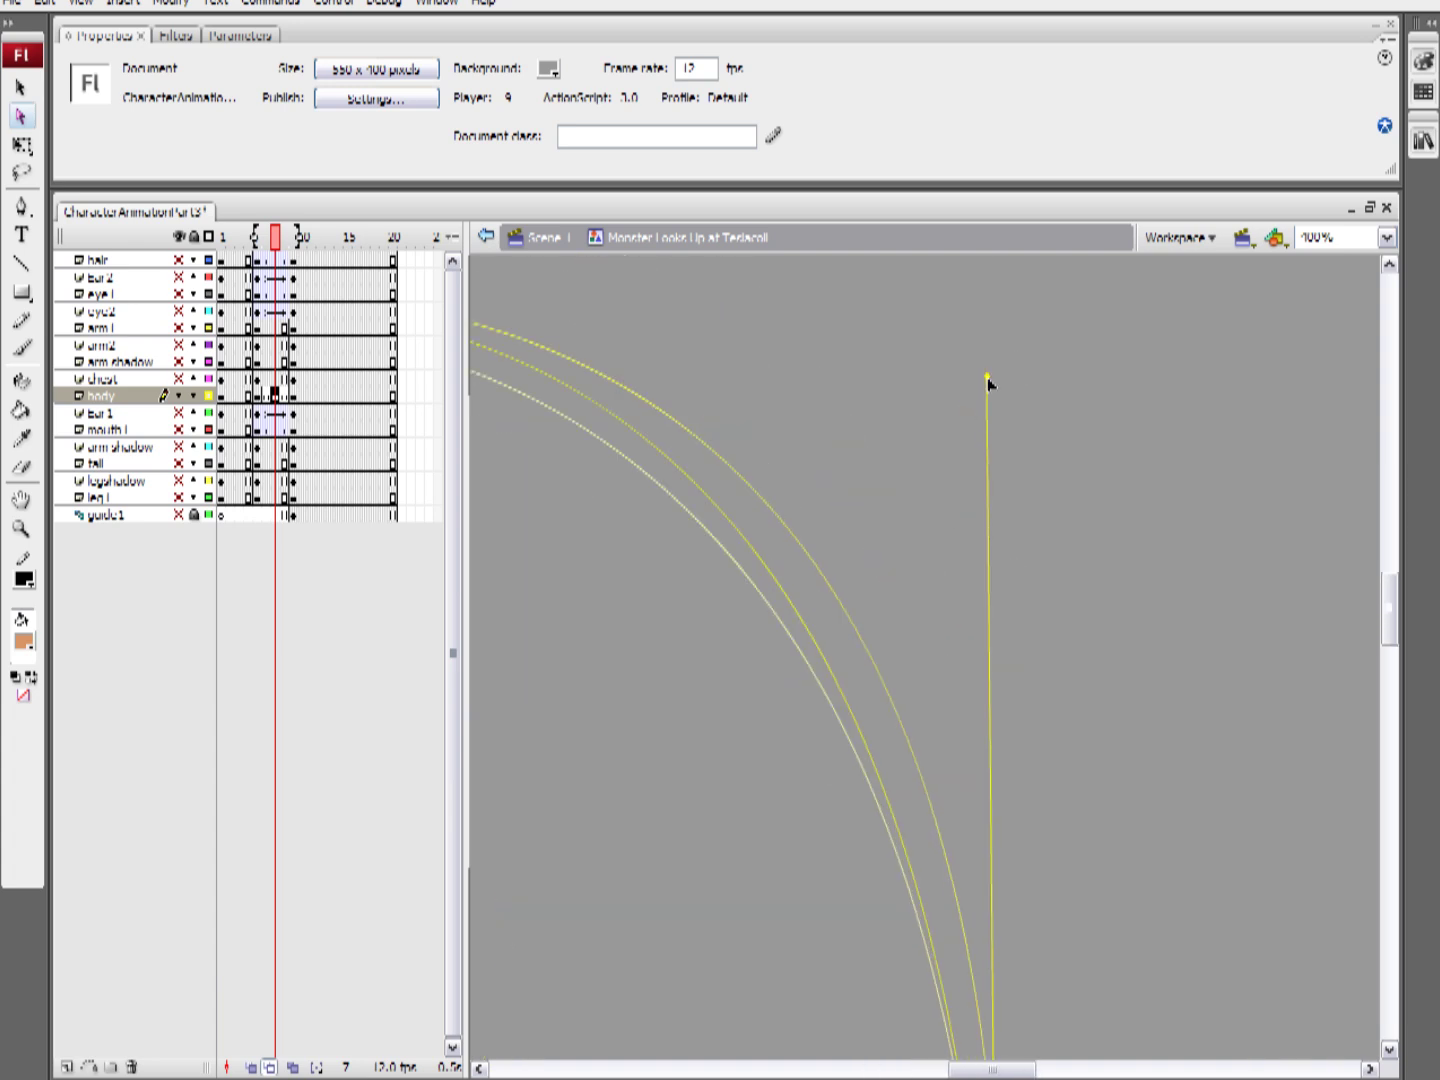
drag(987, 377, 1022, 403)
click(1138, 636)
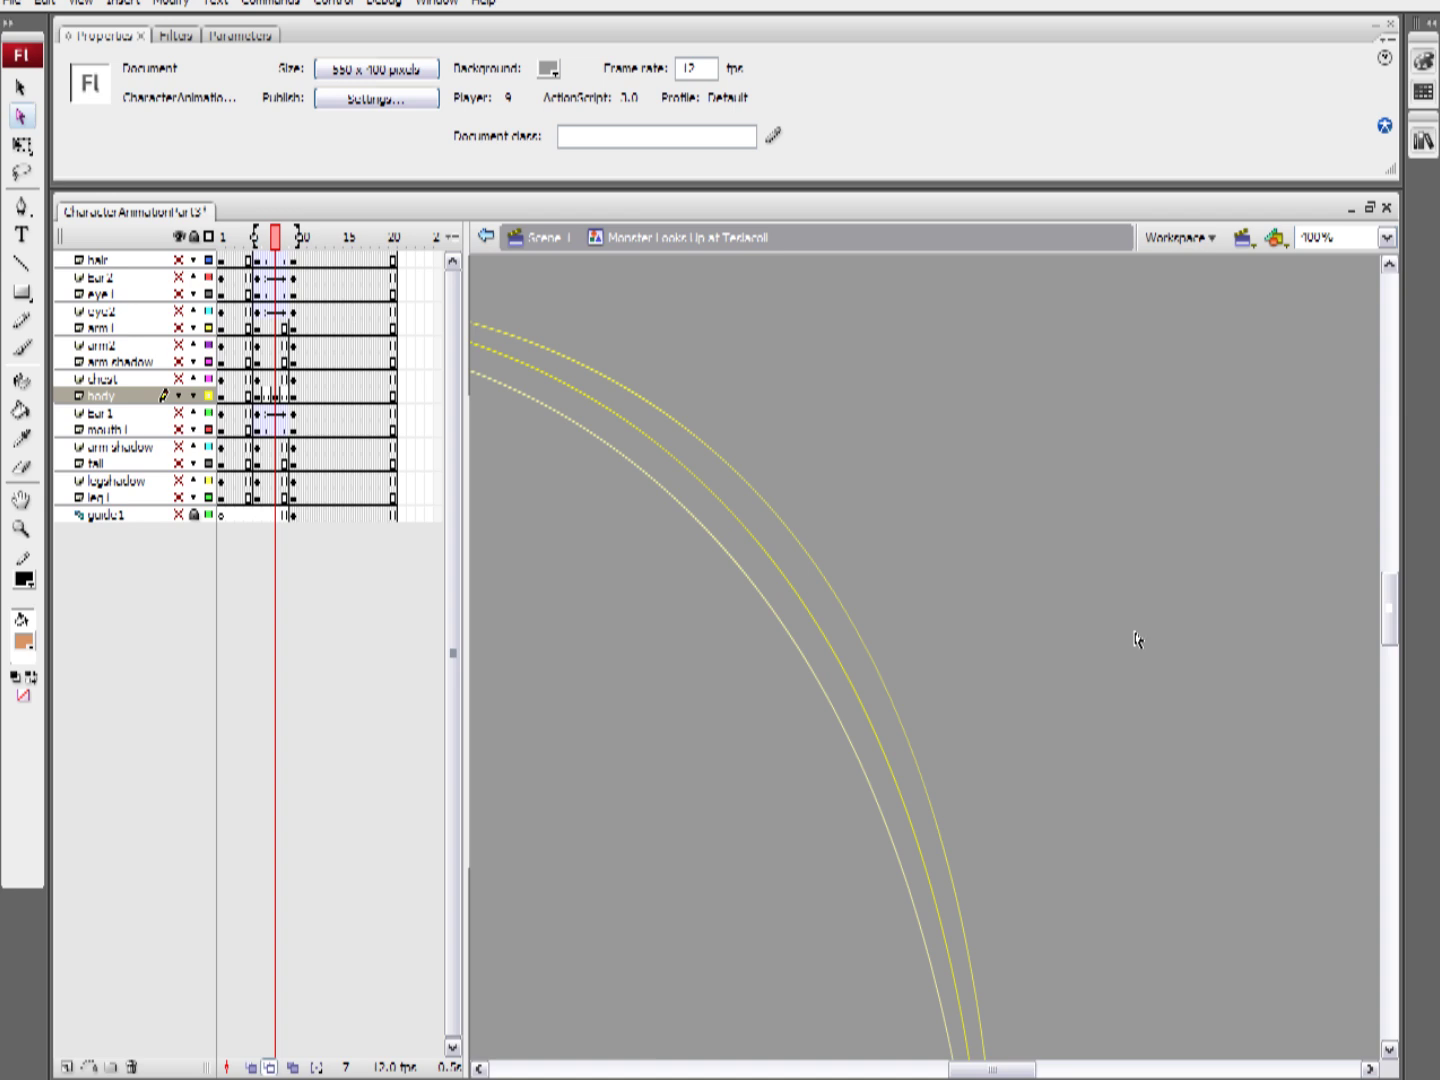
key(ctrl+minus)
drag(1013, 811, 1119, 600)
drag(797, 588, 1016, 647)
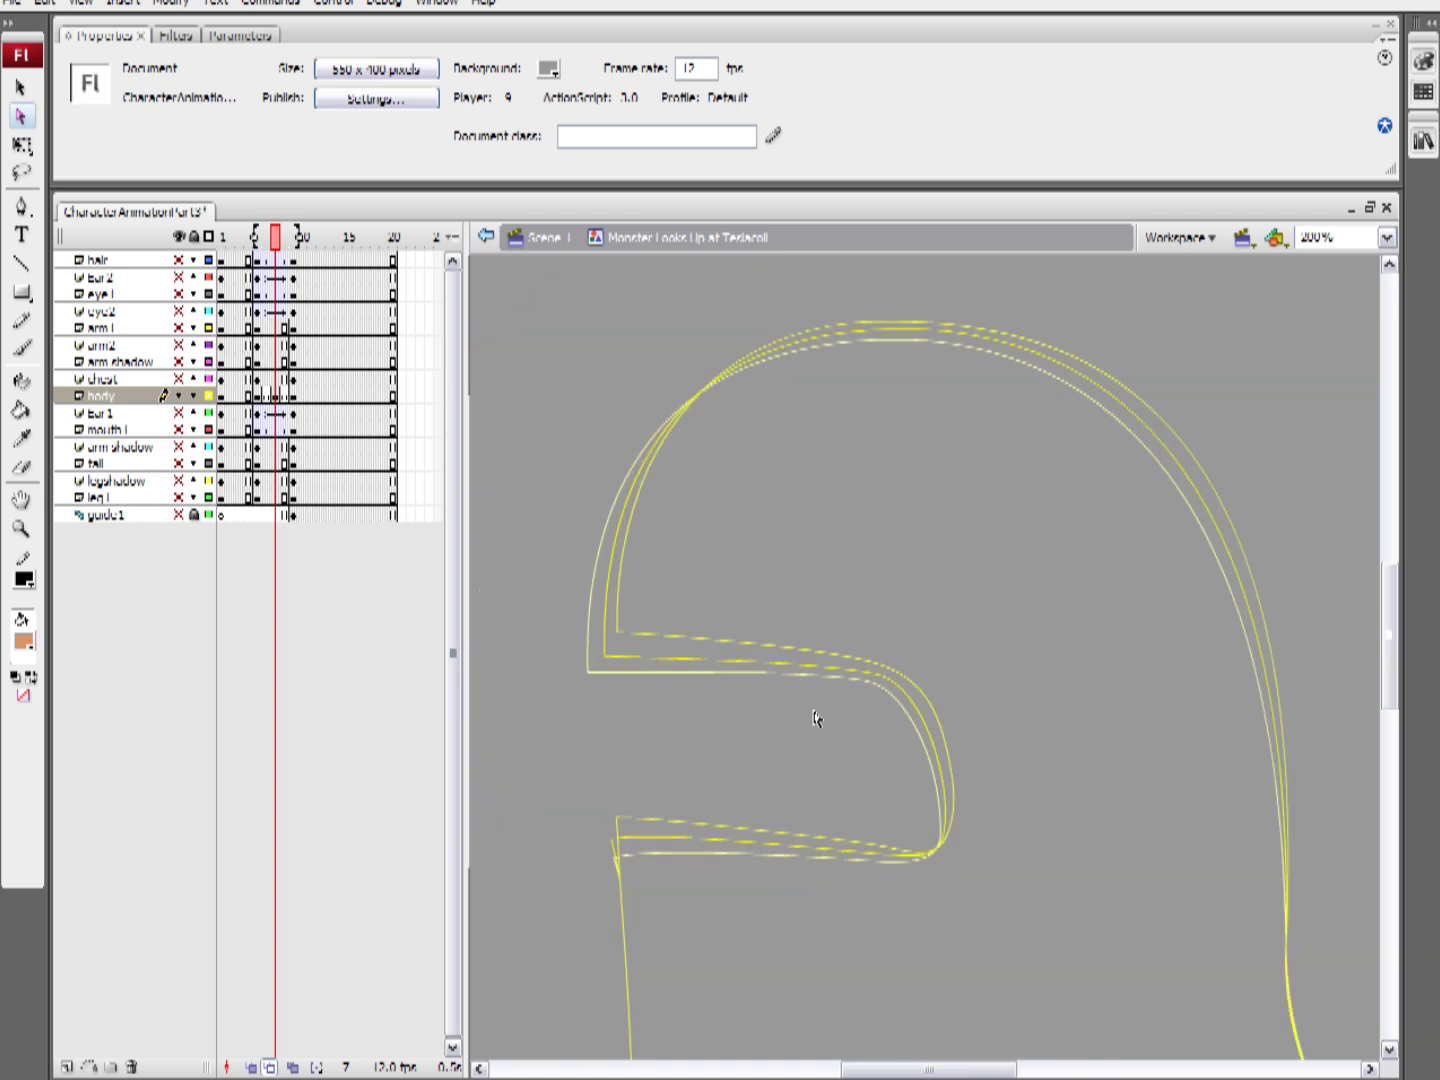
click(611, 662)
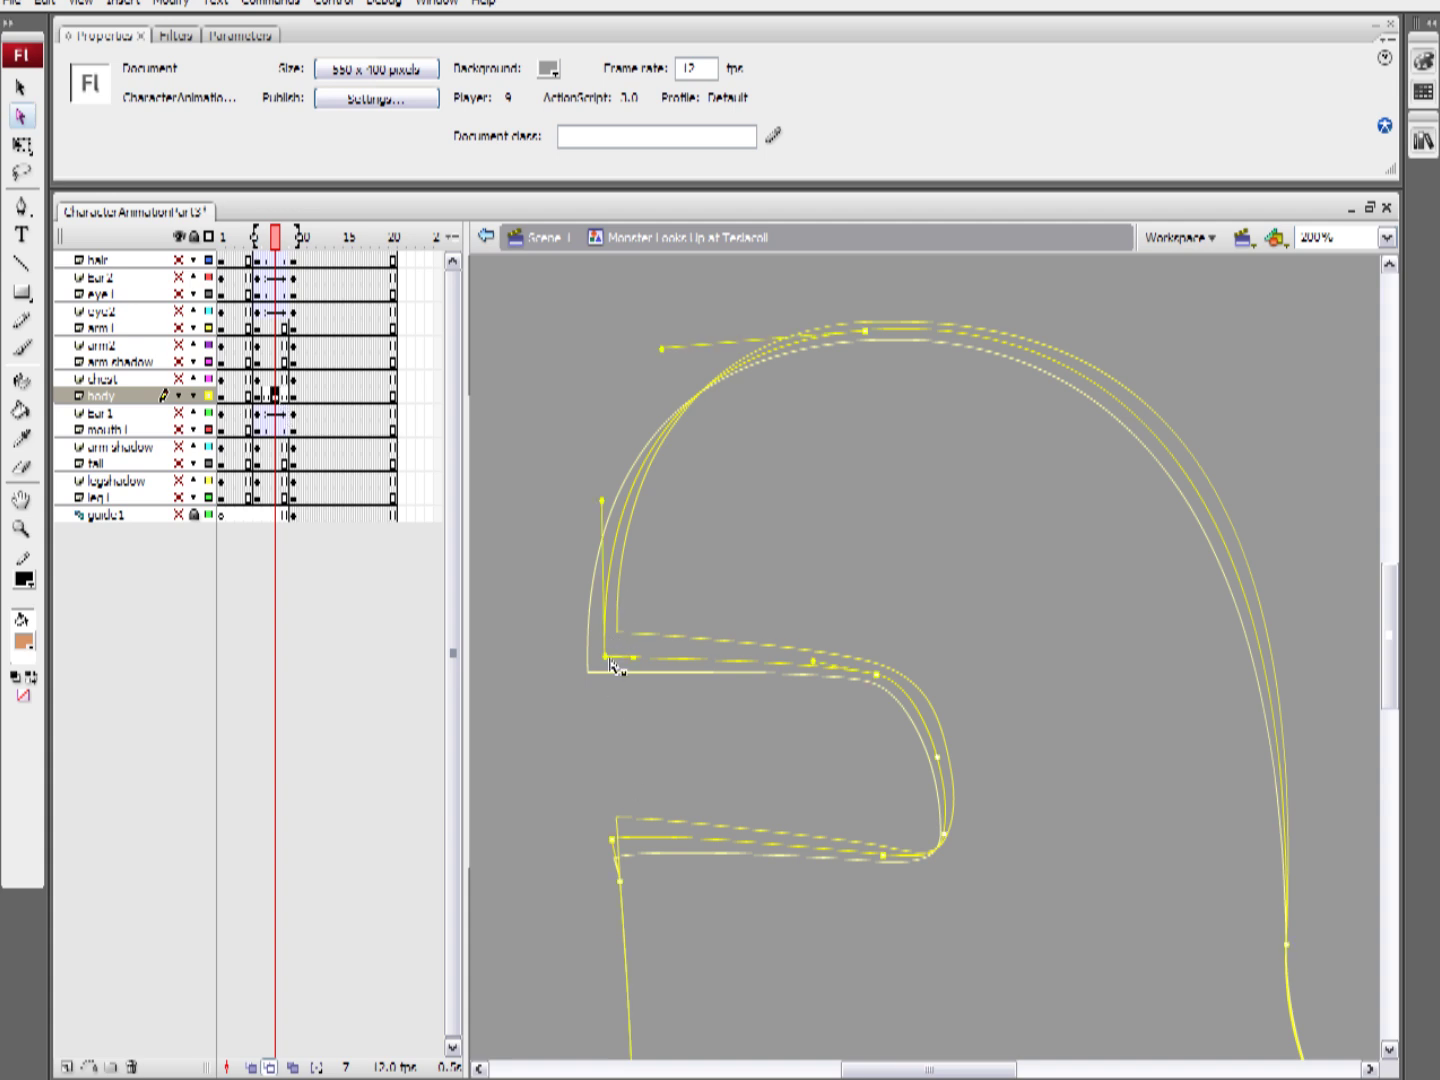
Copy the body keyframe from frame 5 to frame 6 and nudge the upper mouth corner three steps up and three right
click(258, 396)
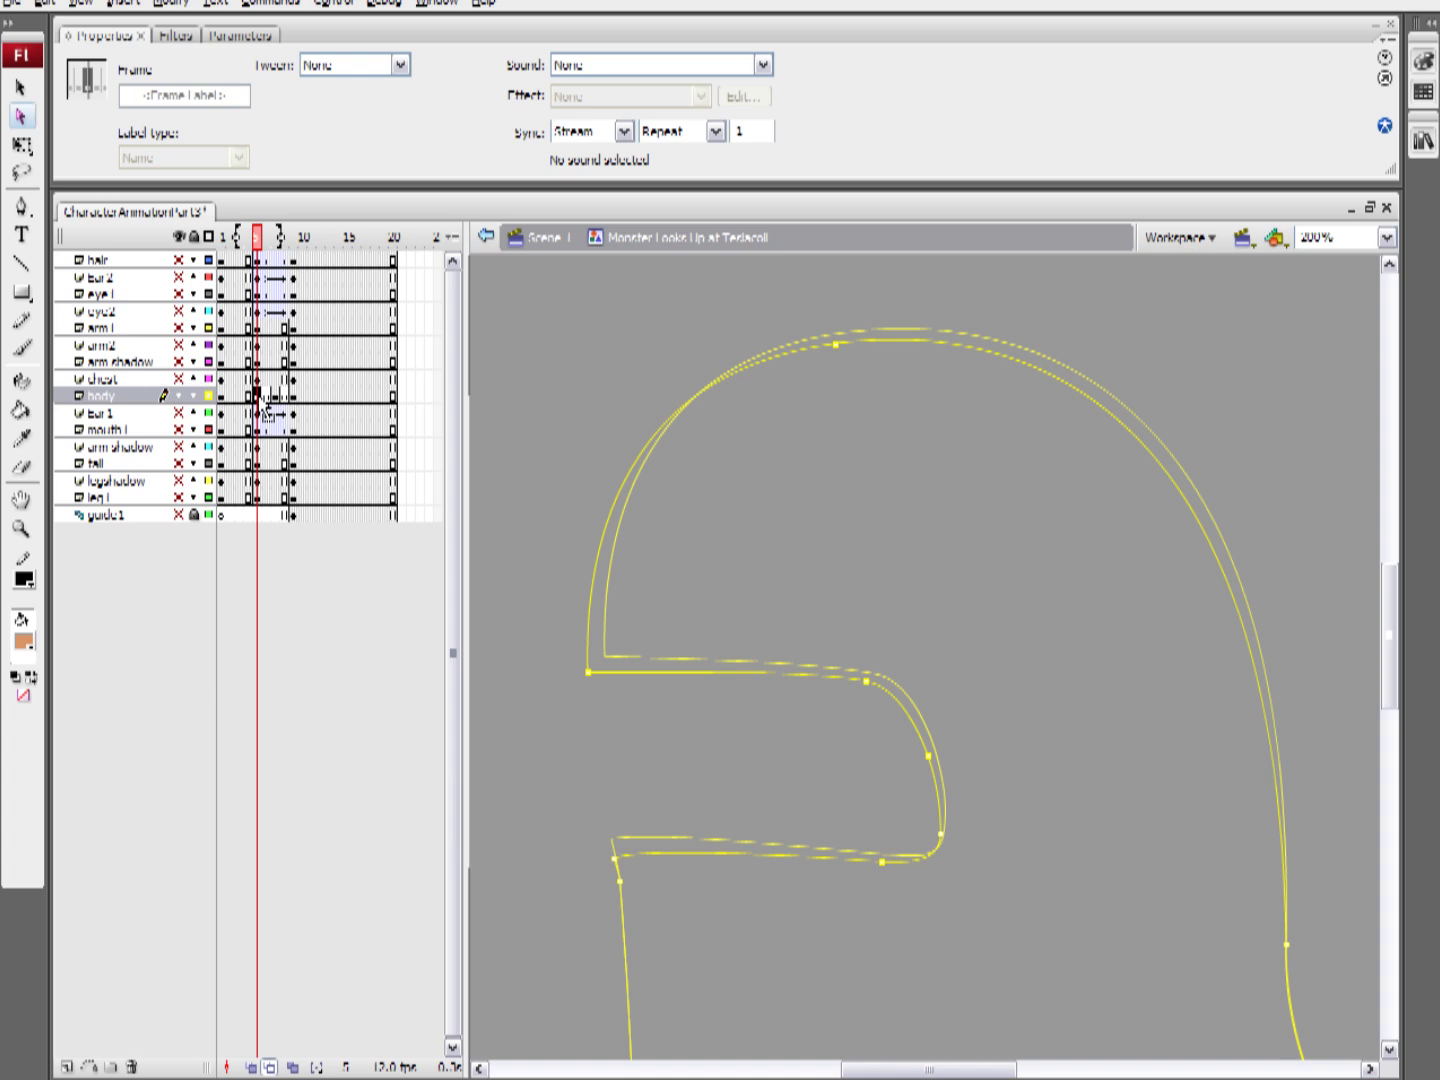
drag(257, 399, 266, 398)
drag(565, 665, 598, 707)
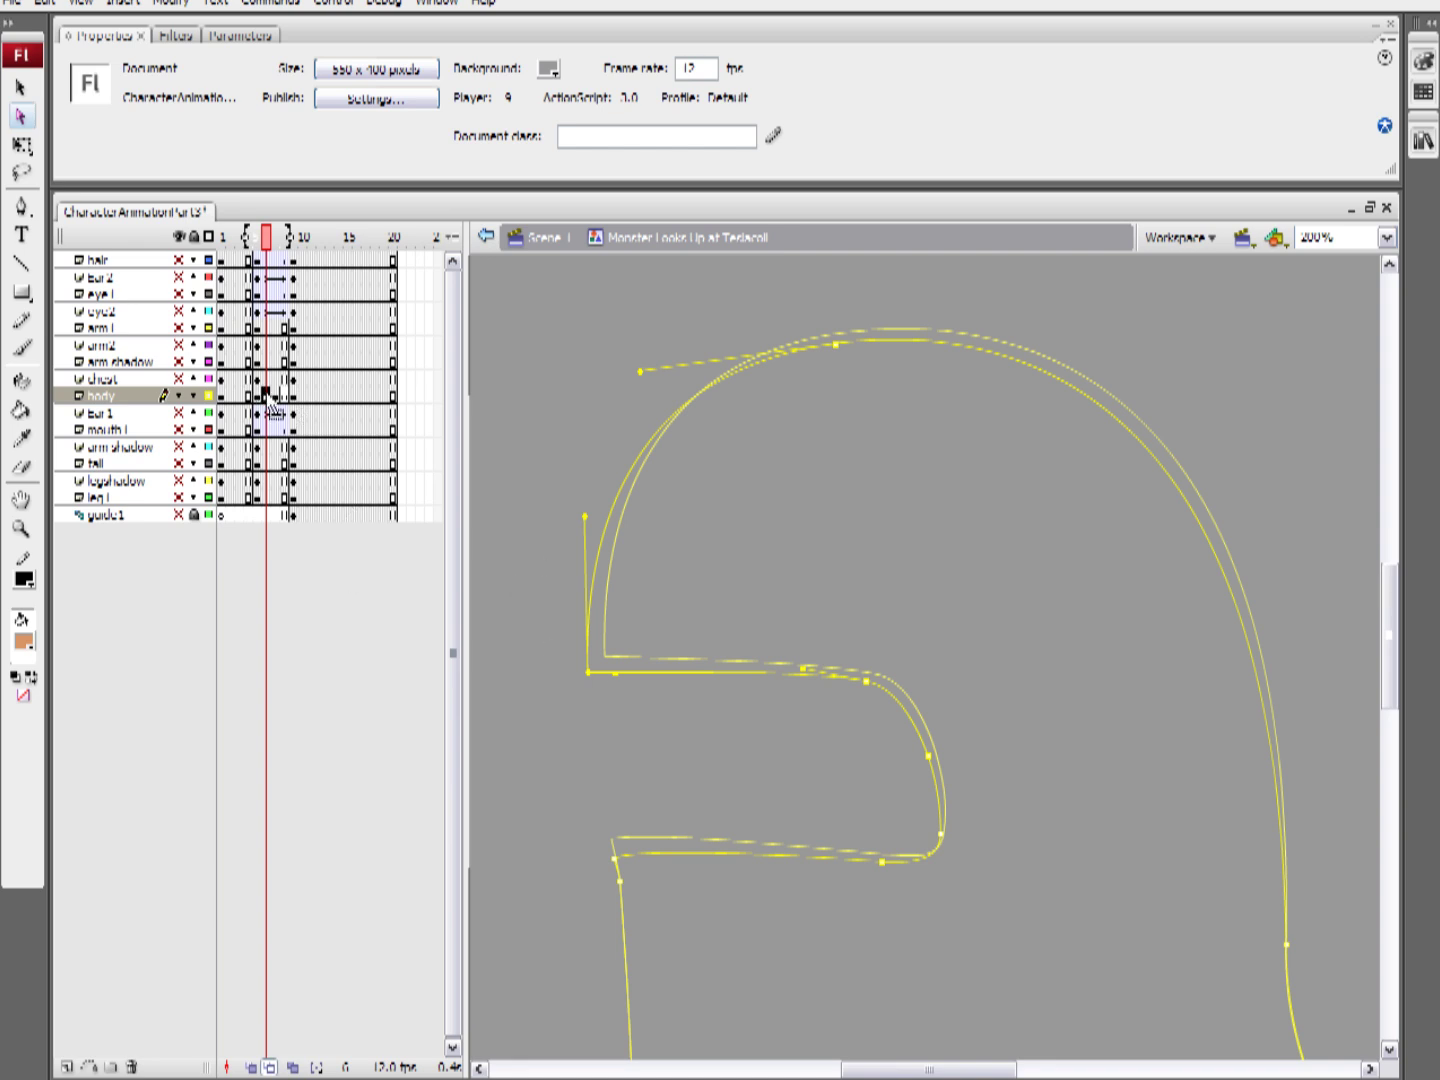
key(Up)
key(Up)
key(Up)
key(Right)
key(Right)
key(Right)
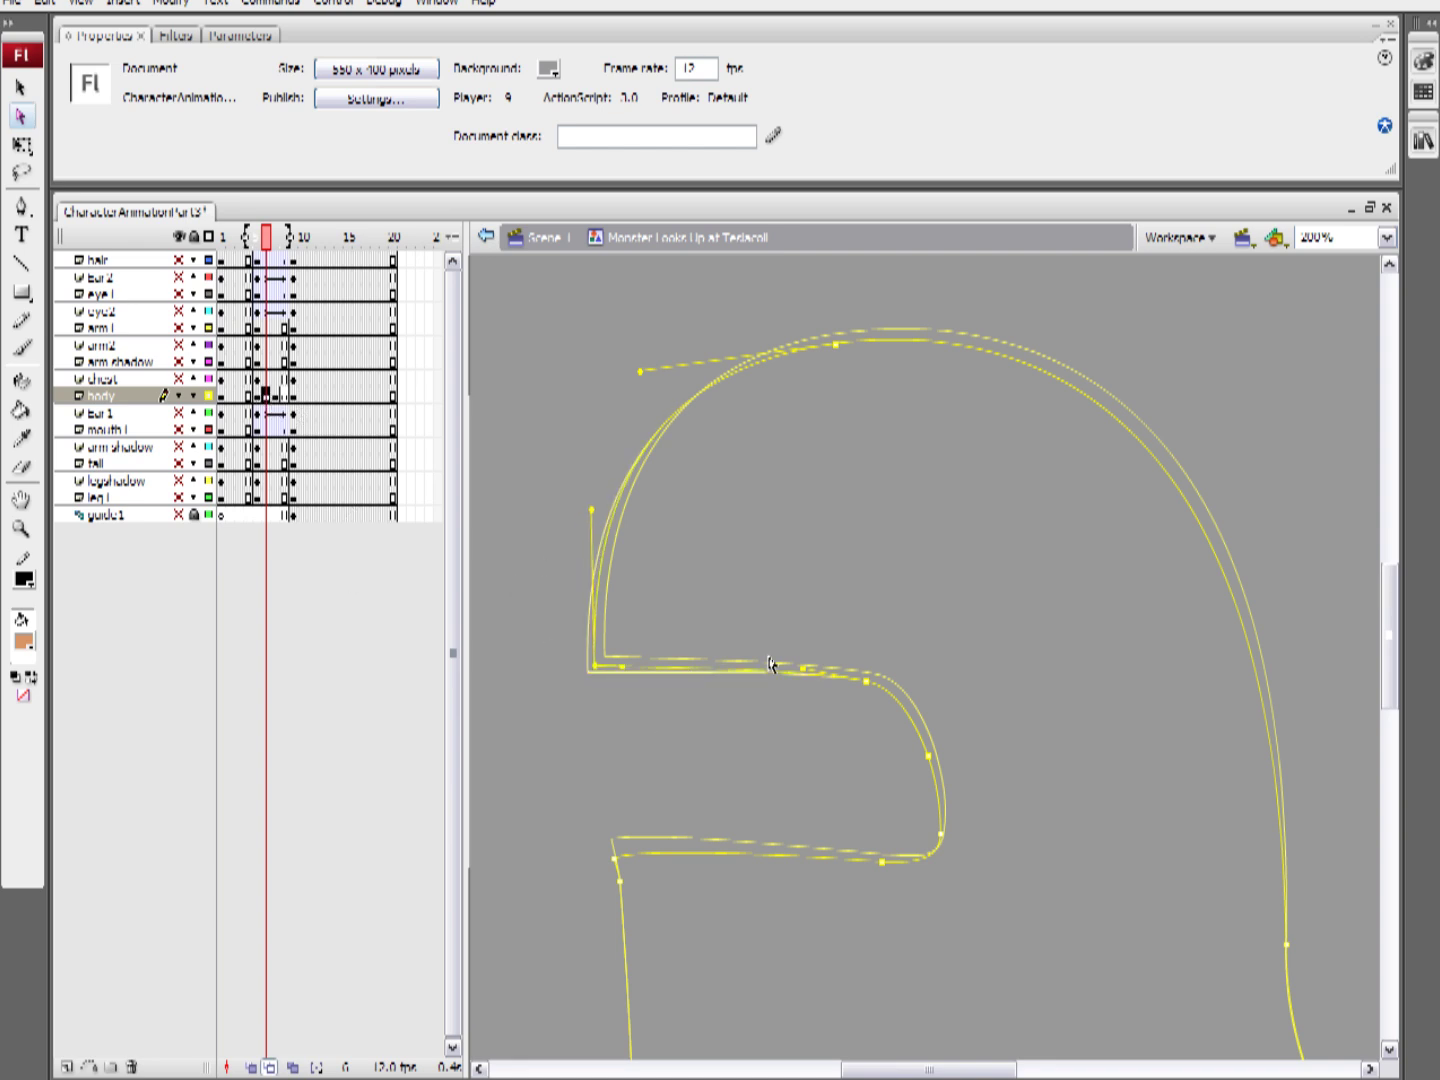
Shift the inner-curve points and lower edge points of the mouth at frame 6 slightly toward the frame 7 outline
click(868, 684)
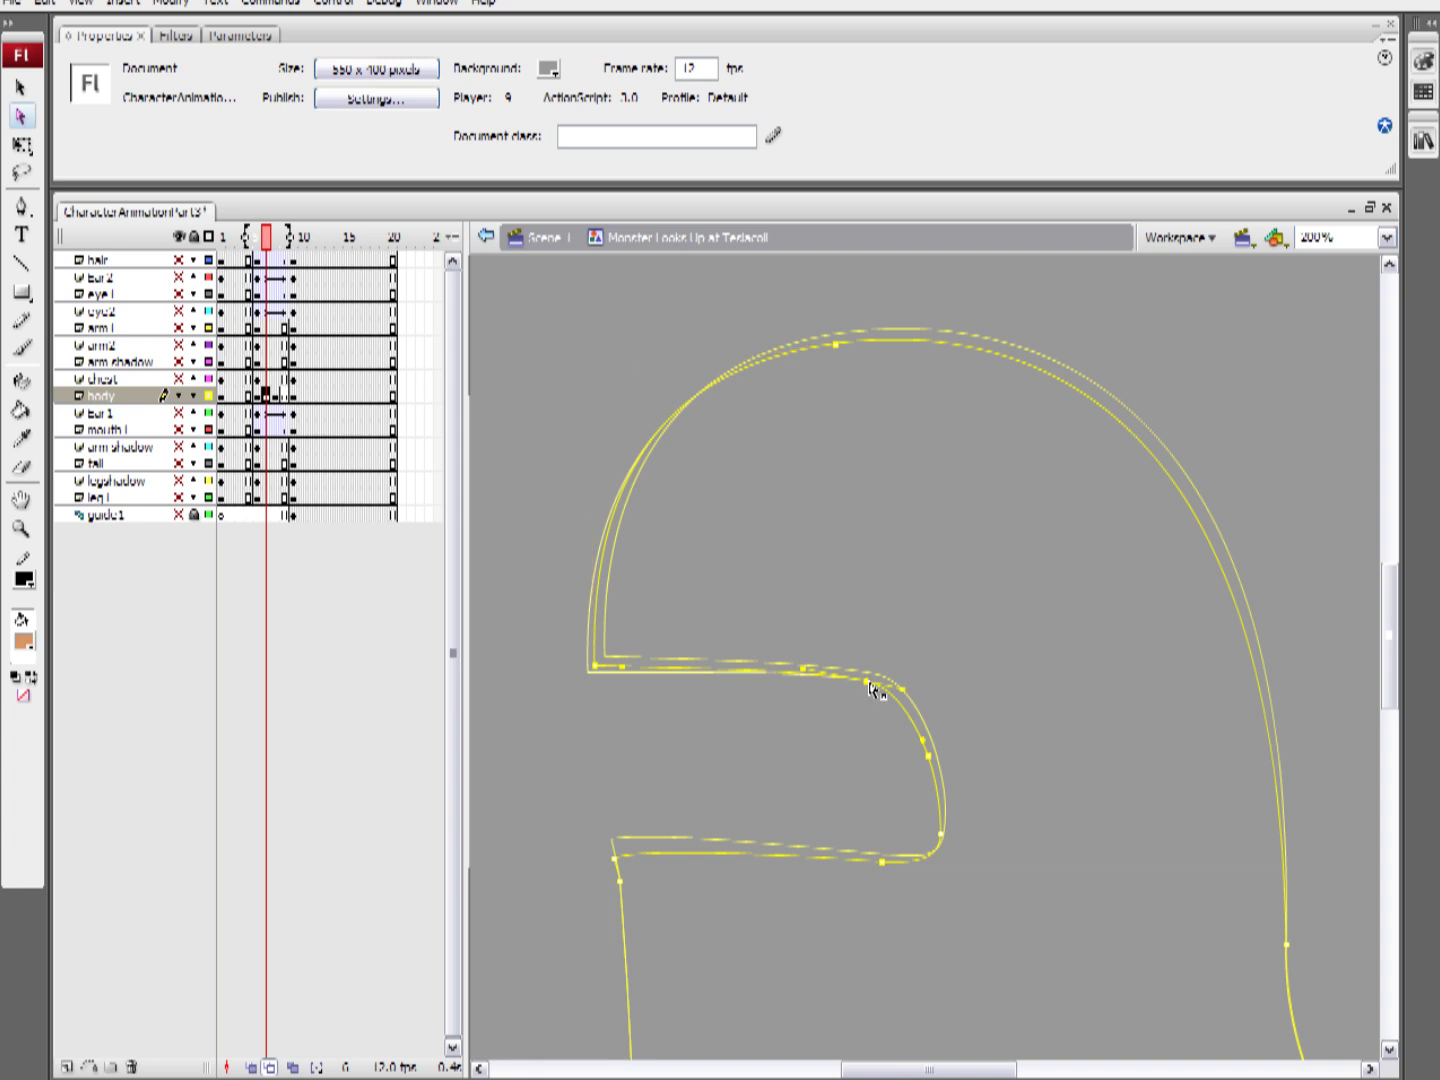
click(927, 760)
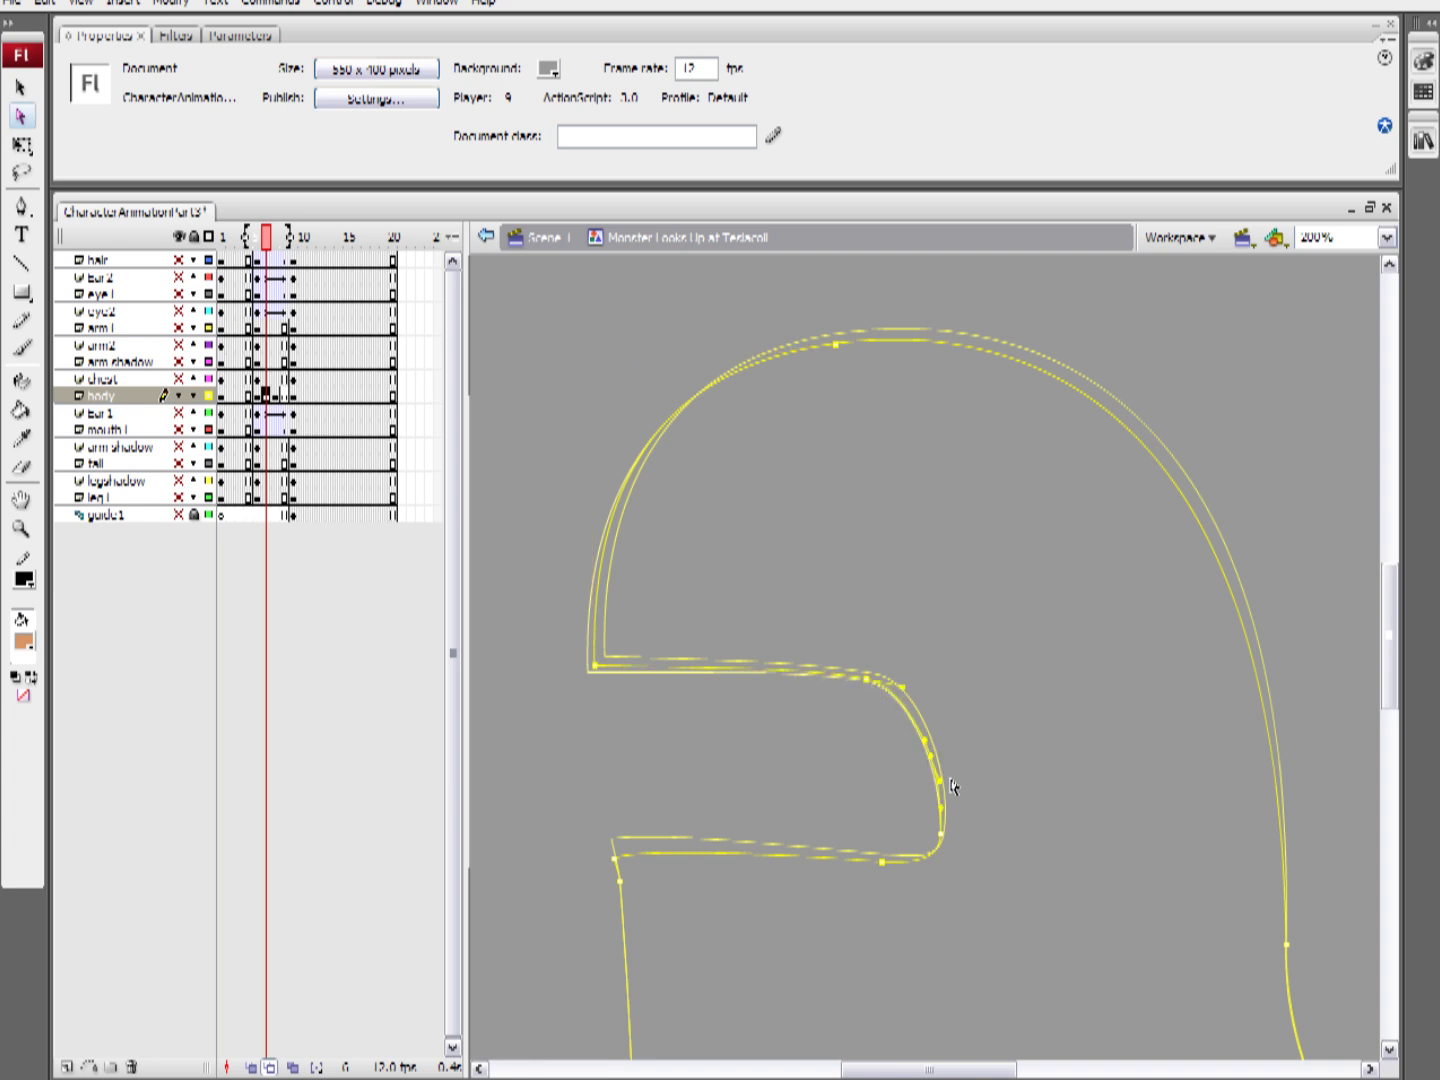
click(615, 864)
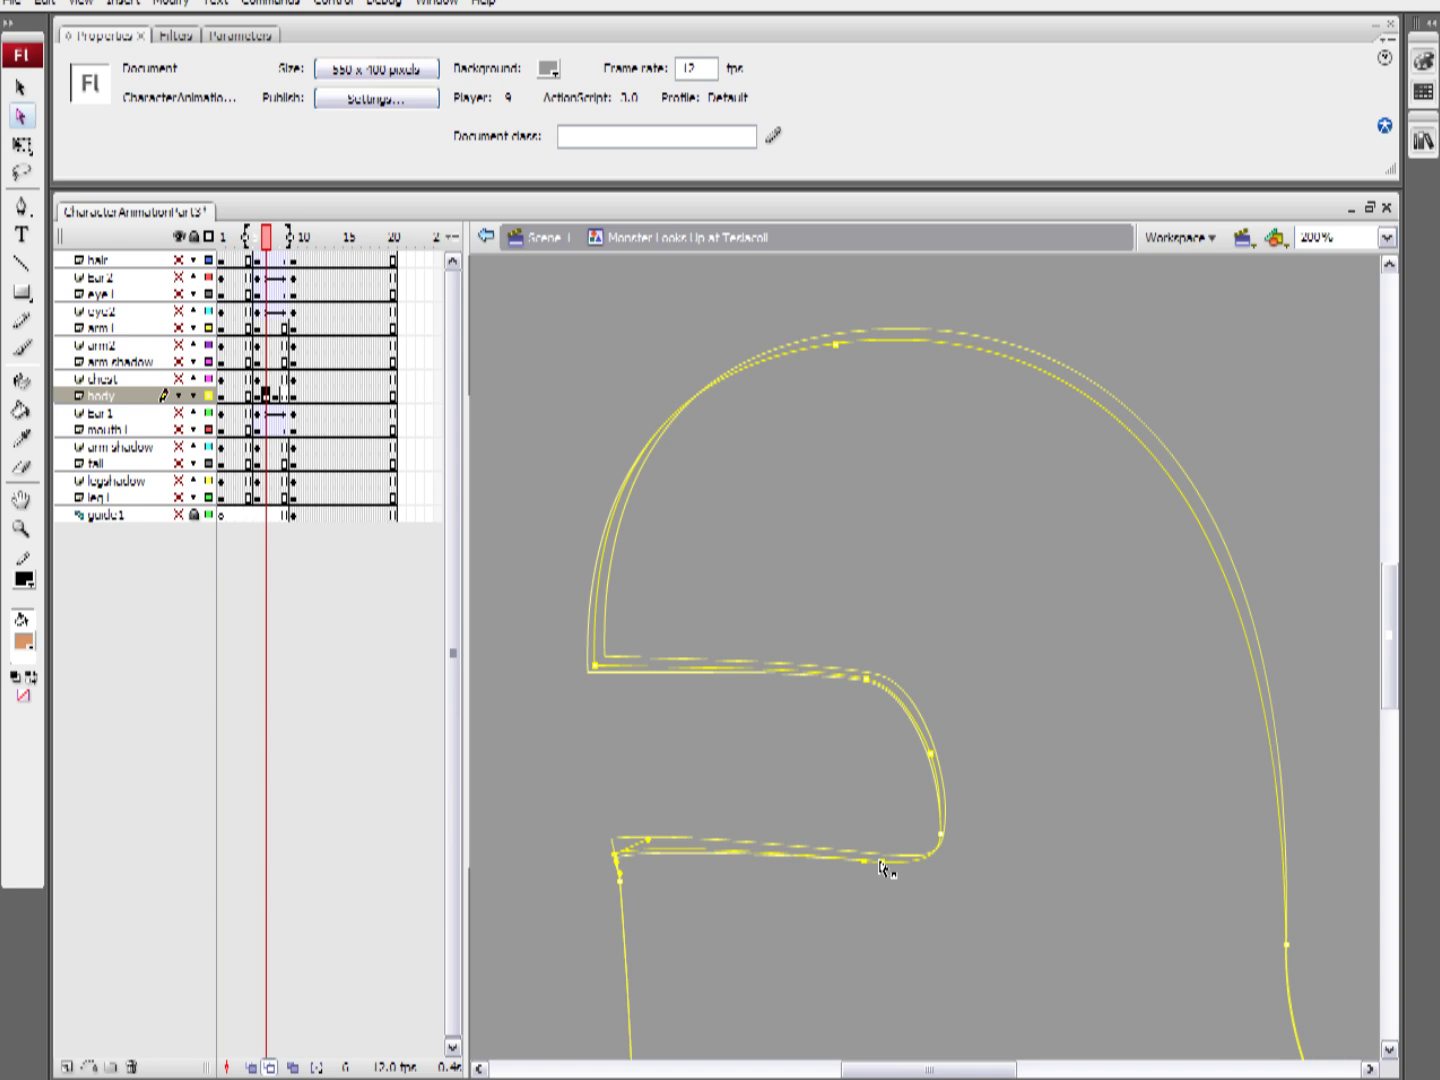
drag(881, 864, 888, 868)
Adjust the head's top point and the back curve's handle at frame 6 to fit between the frame 5 and 7 outlines
key(ctrl+1)
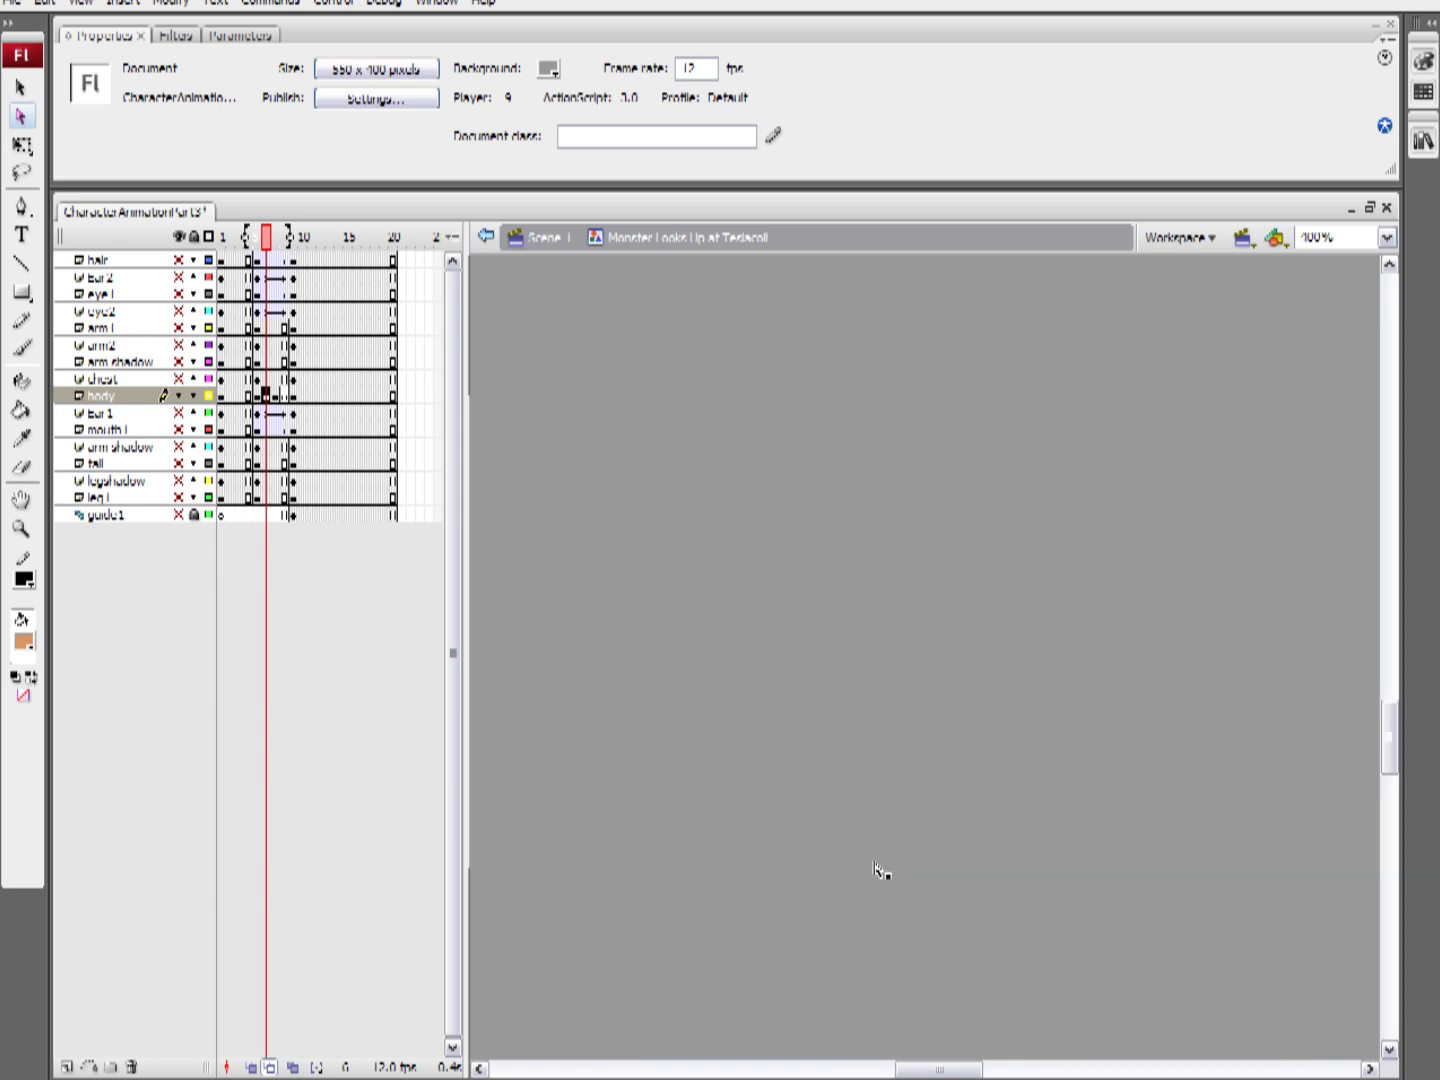
drag(763, 831, 714, 386)
key(ctrl+minus)
key(ctrl+minus)
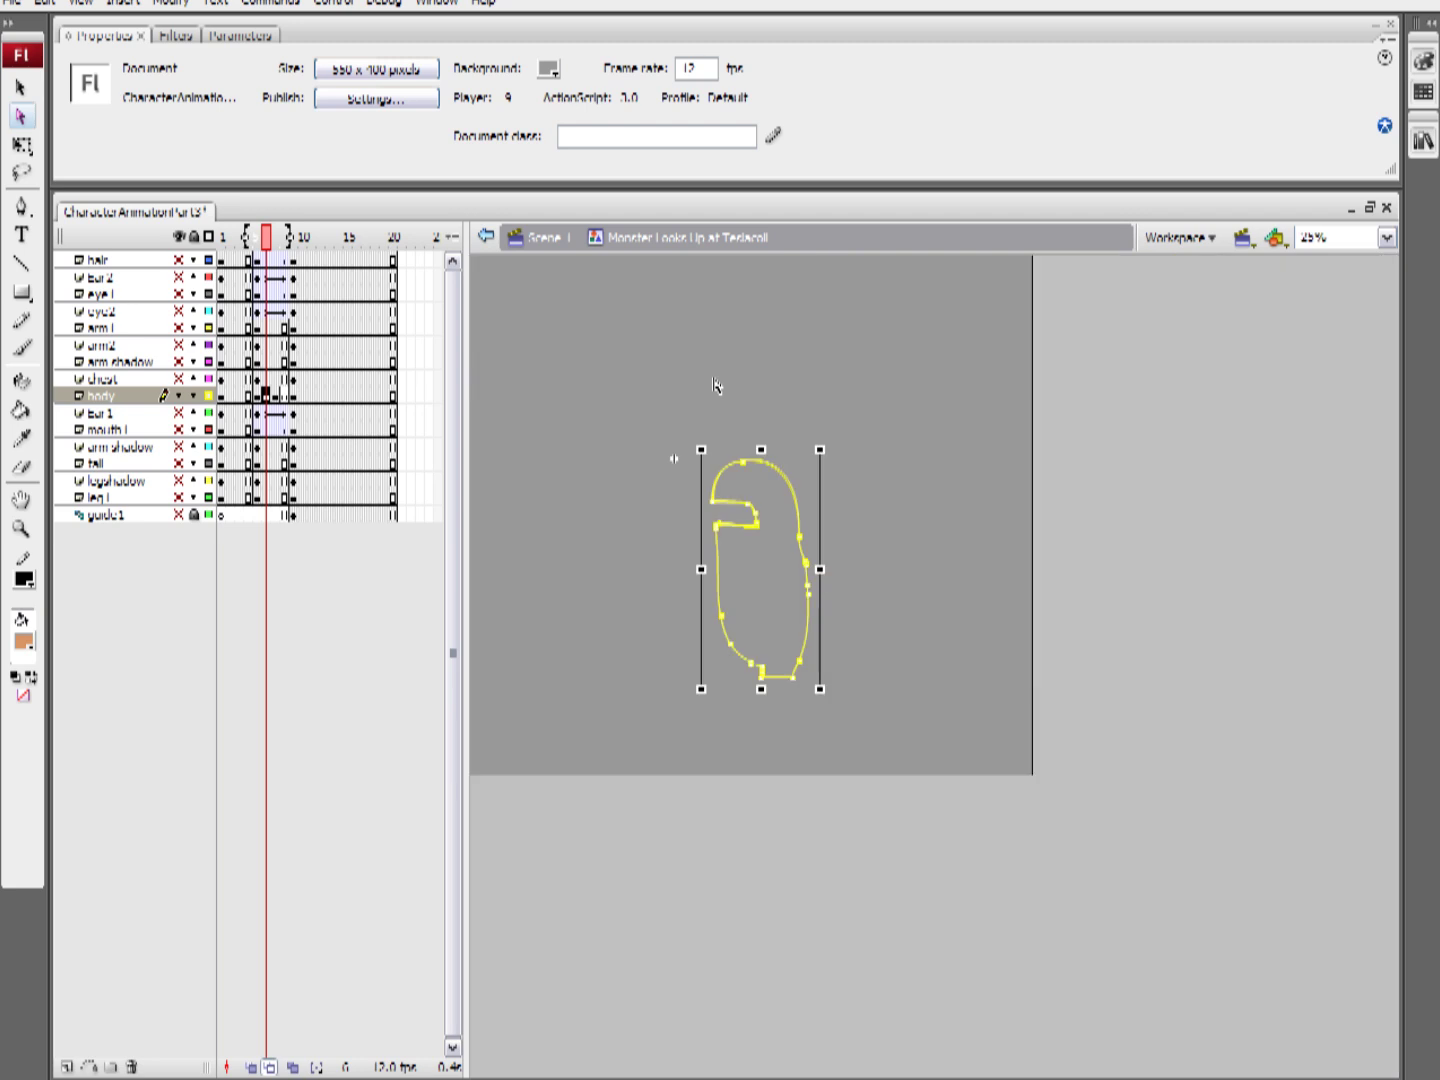
key(ctrl+equal)
key(ctrl+equal)
key(ctrl+equal)
drag(711, 379, 827, 644)
click(763, 515)
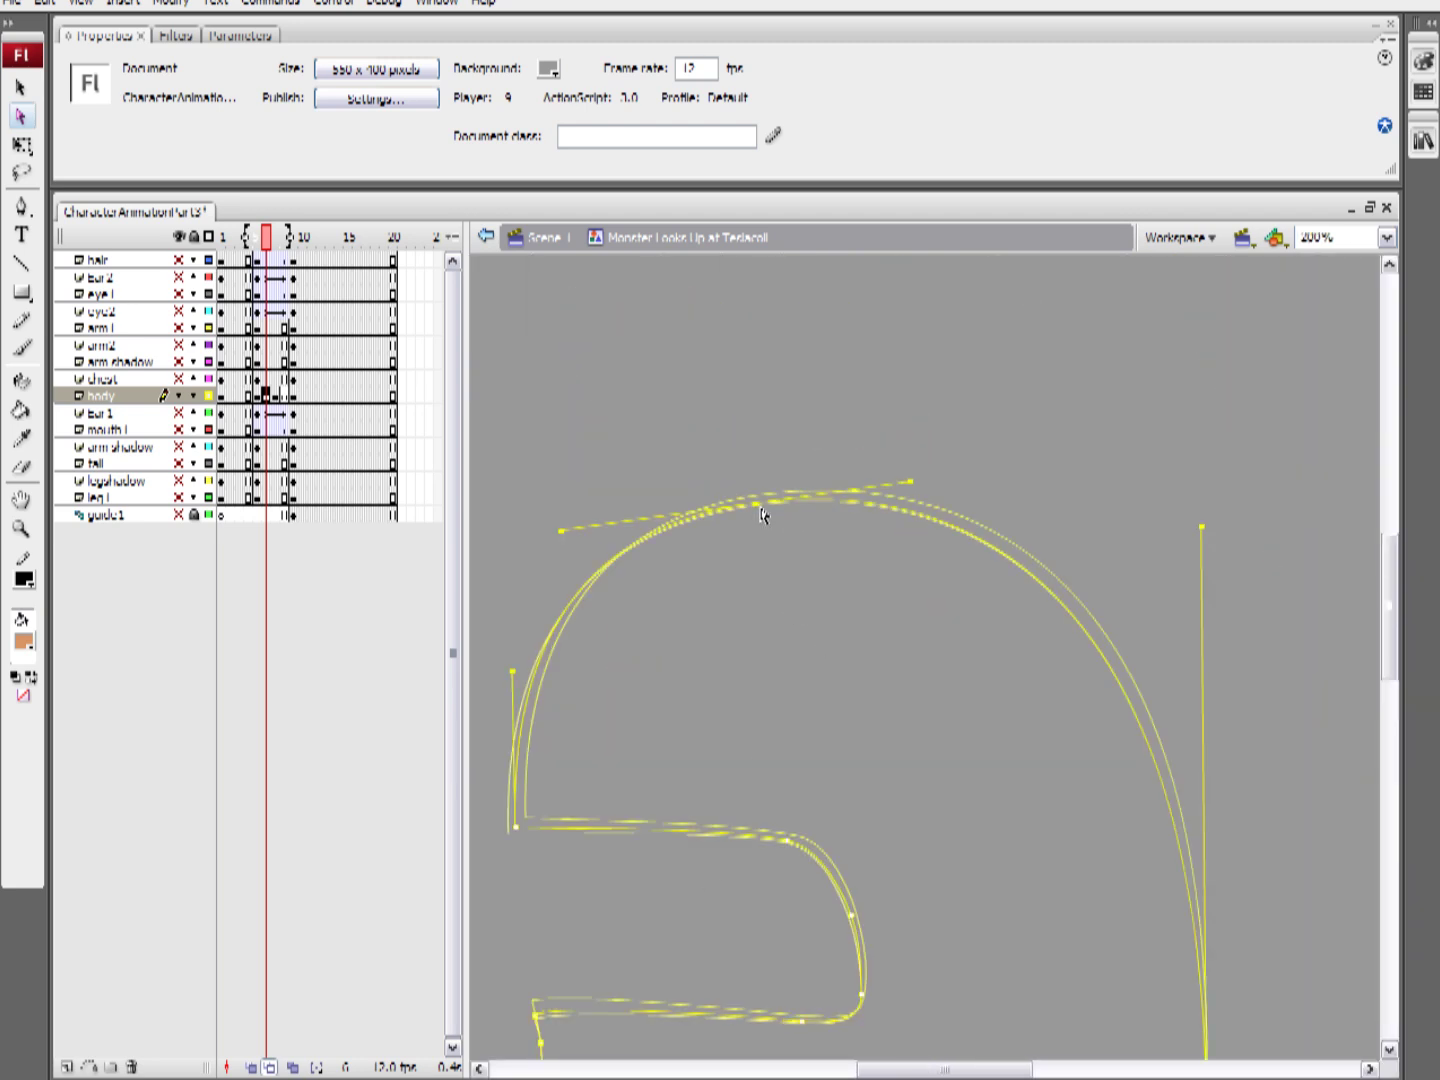
drag(1203, 527, 1212, 521)
click(1041, 560)
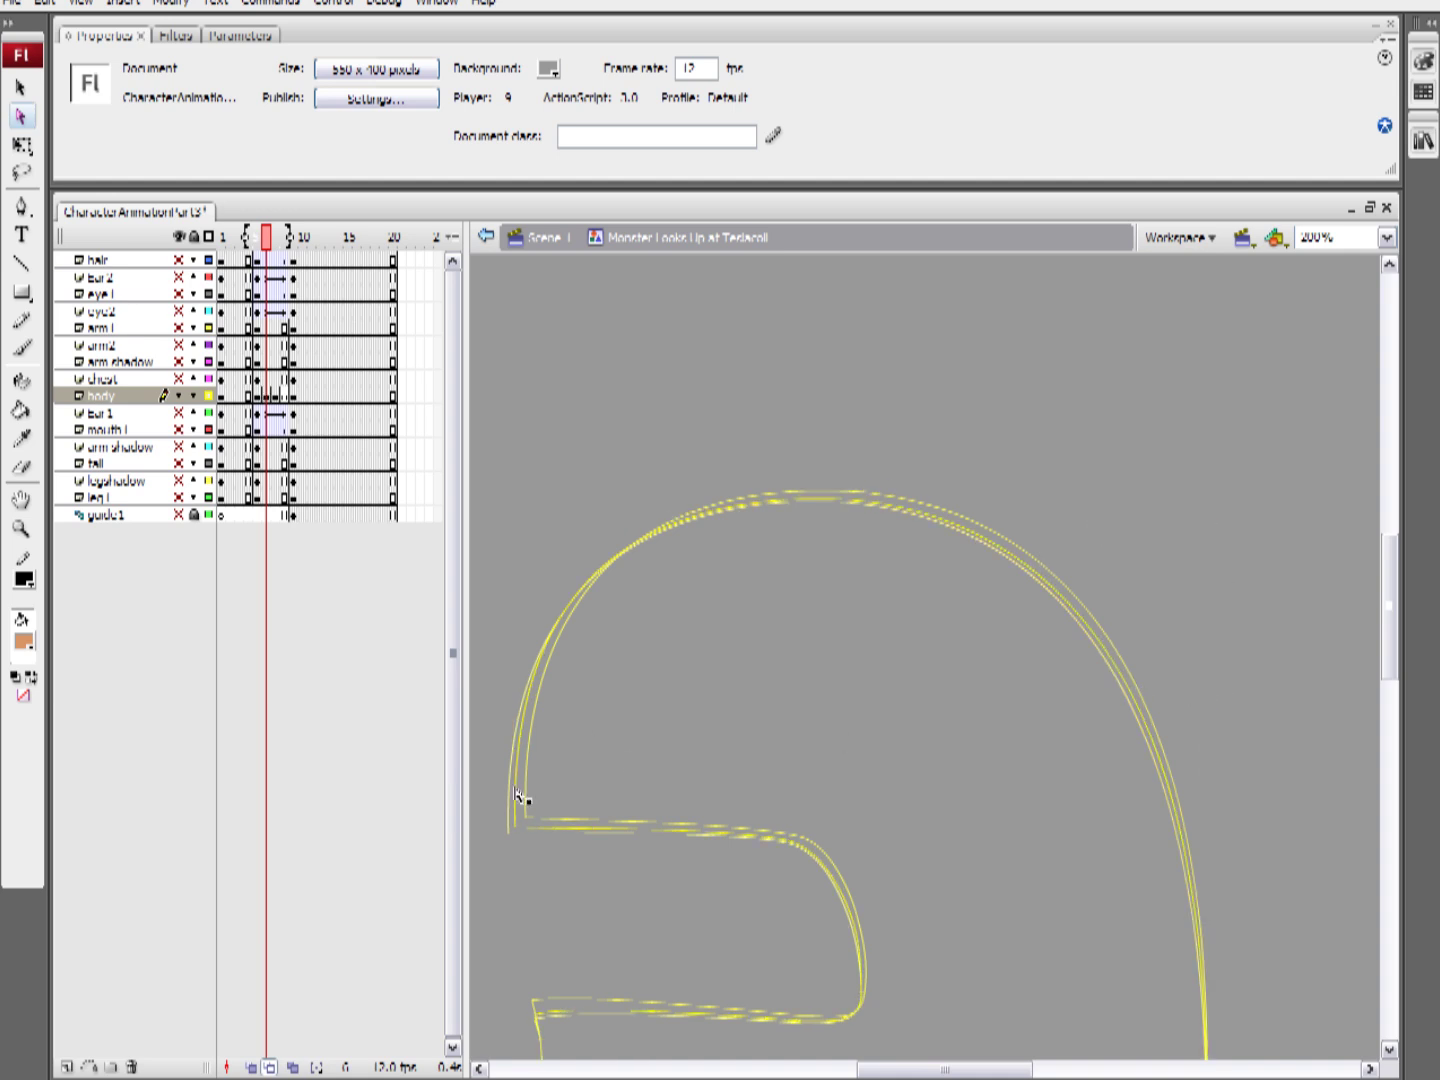
Copy the body keyframe from frame 9 to frame 8, then lower the head's top point and pull the back curve slightly inward
click(285, 397)
click(294, 397)
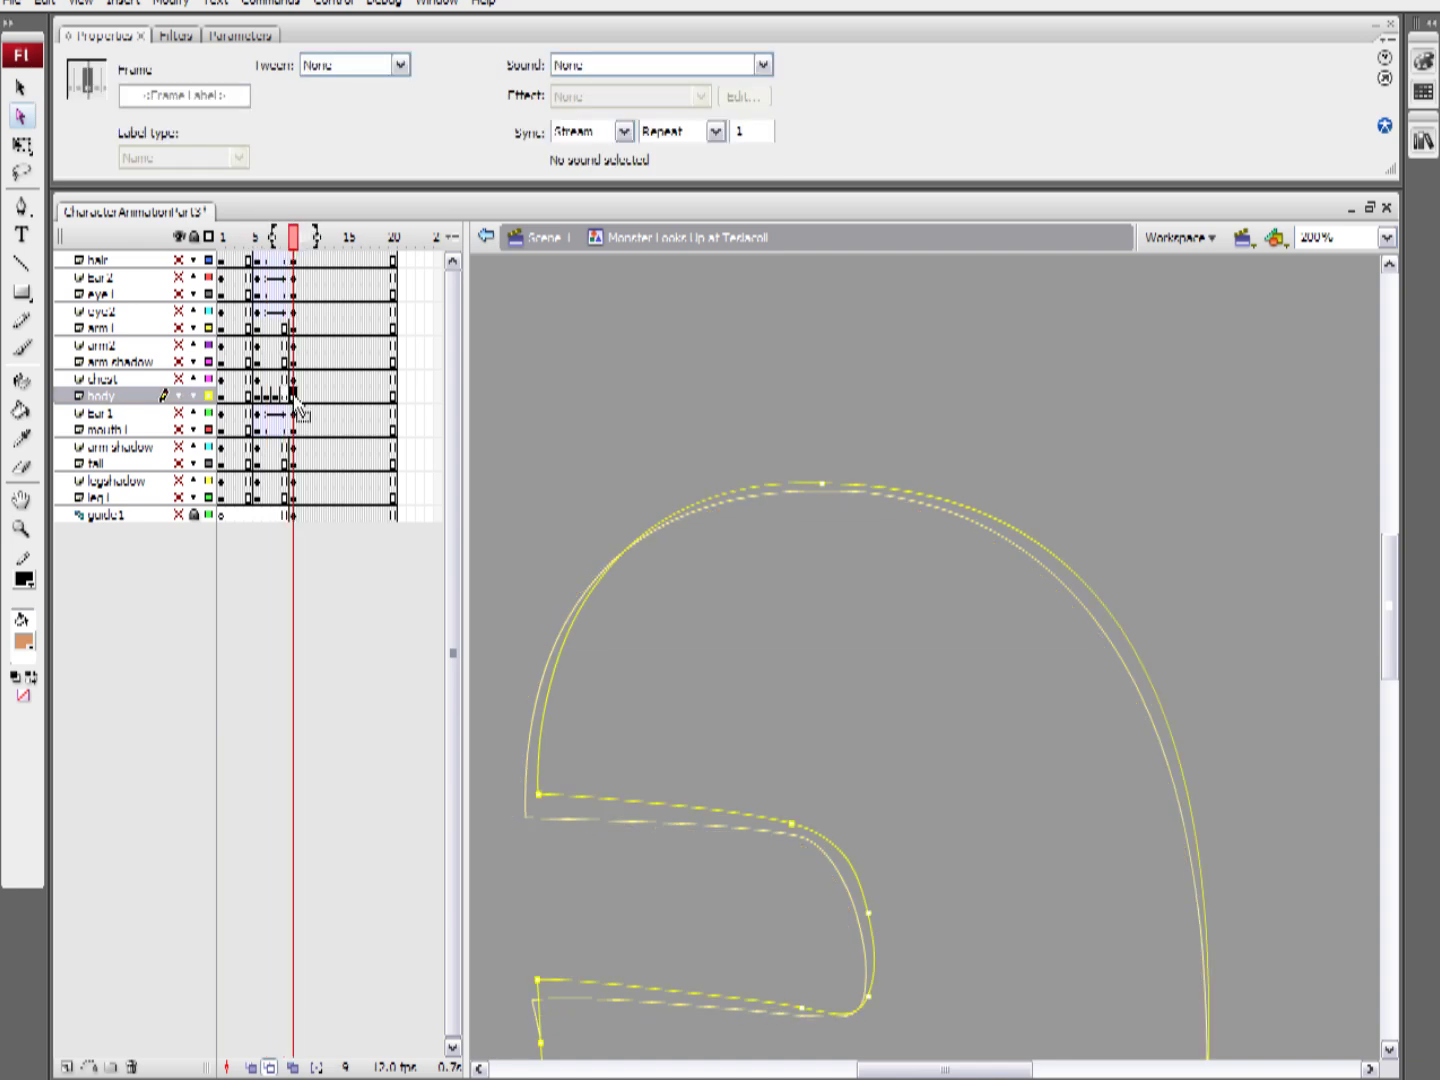
click(286, 398)
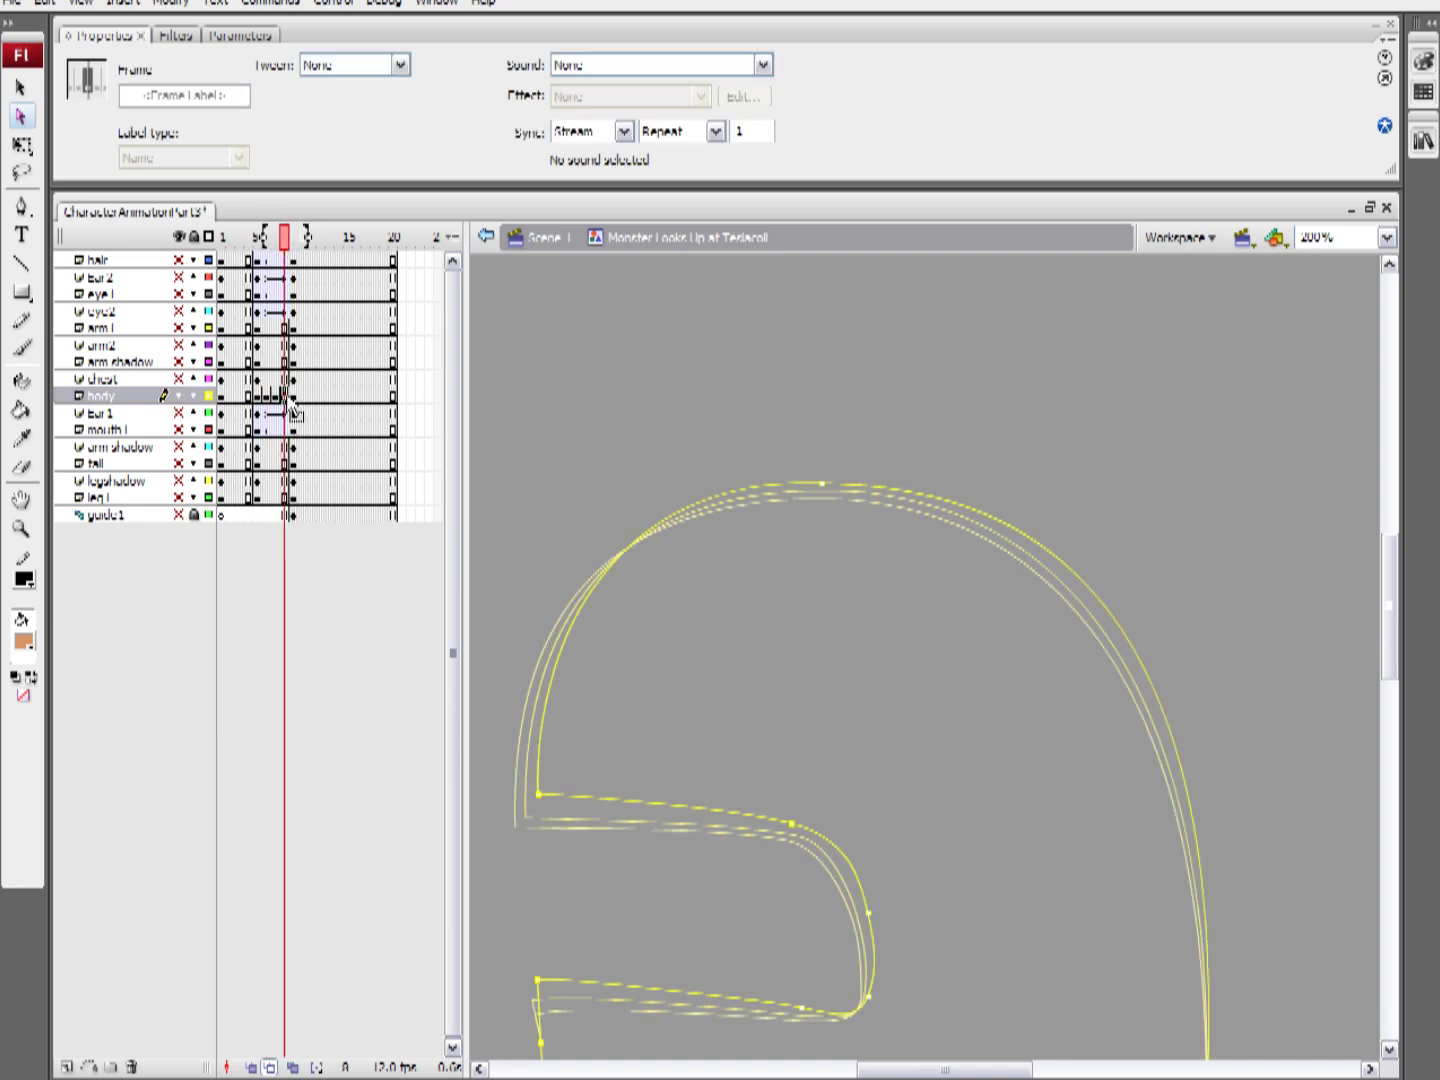
drag(811, 443, 862, 530)
key(Down)
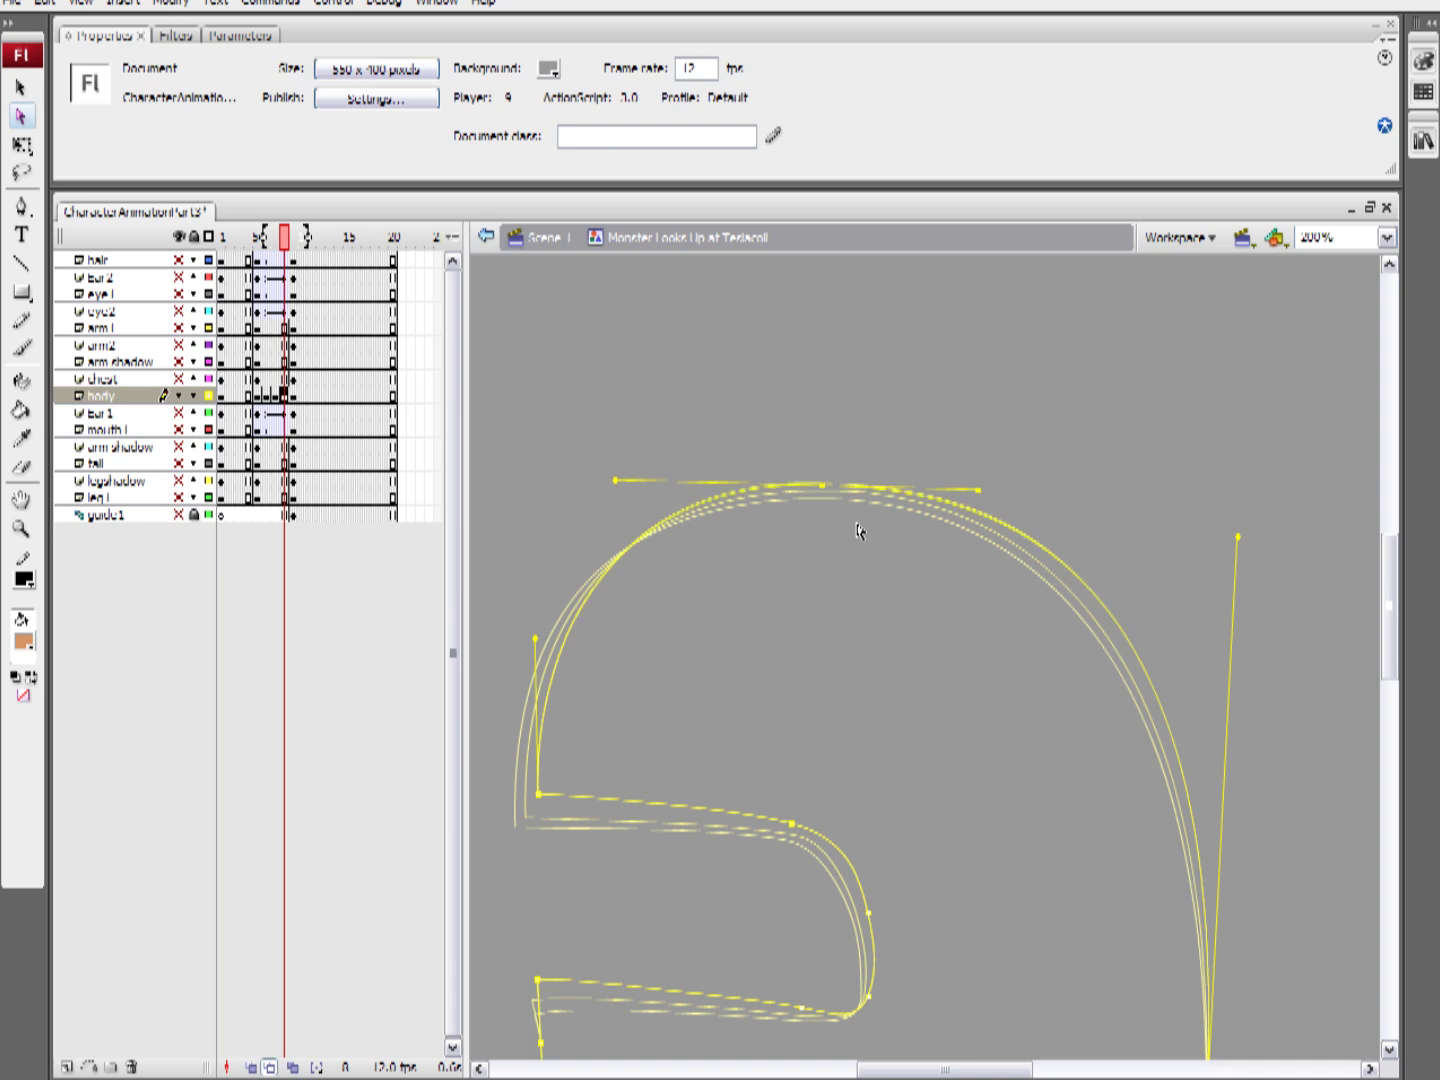
drag(1236, 540, 1225, 544)
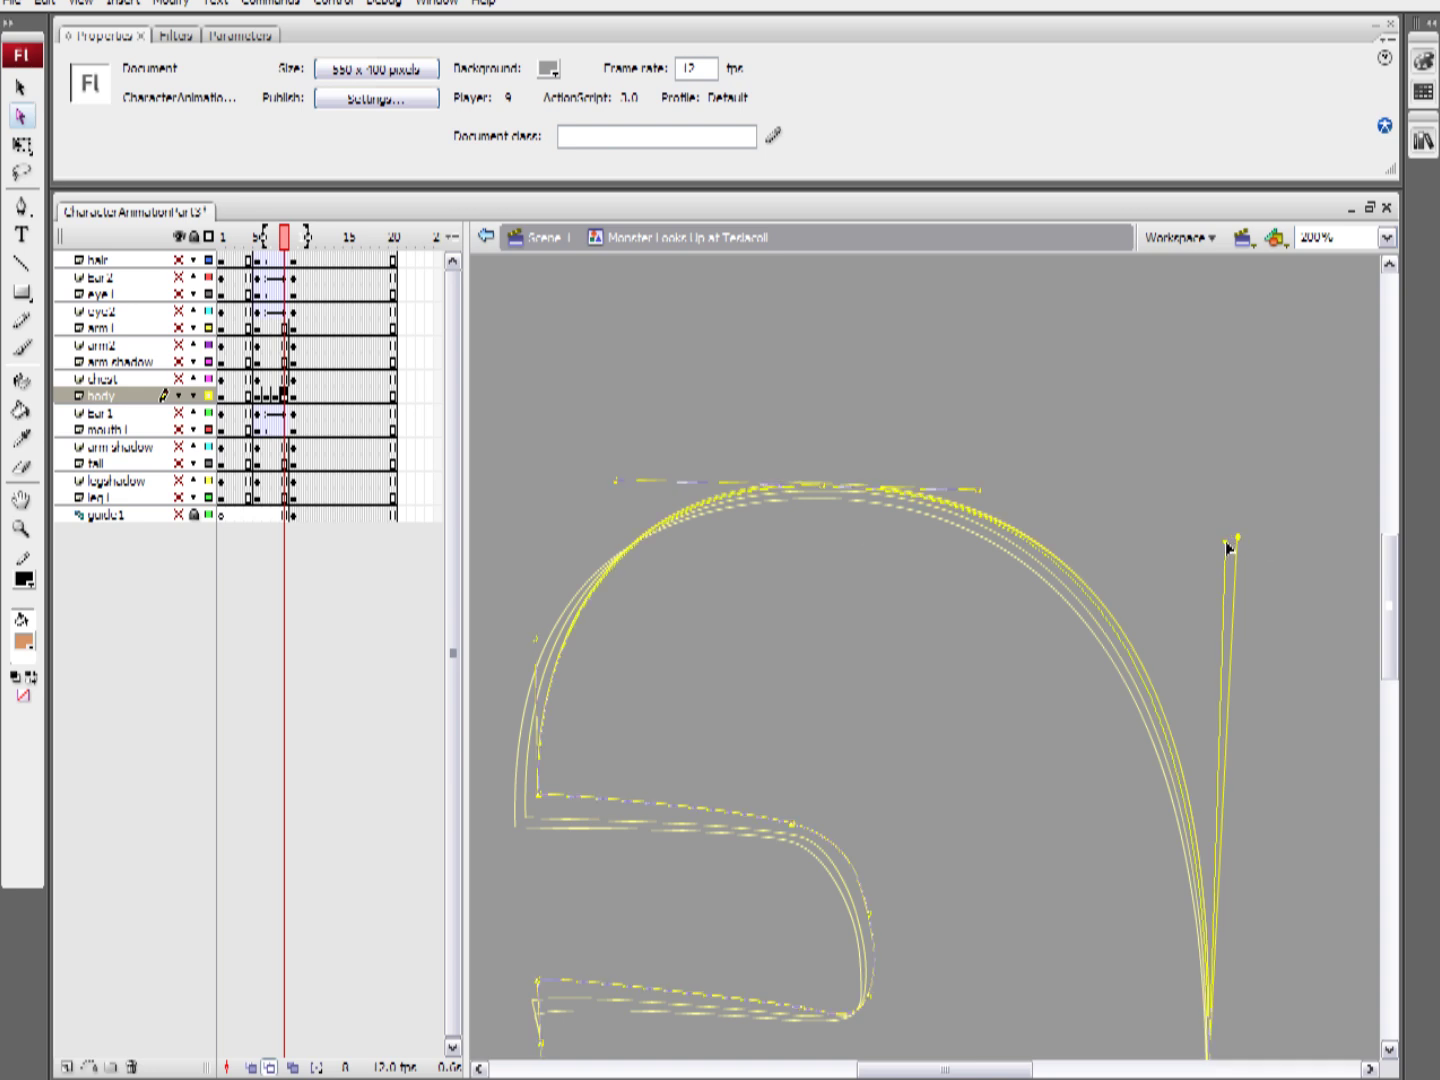
Nudge the upper mouth corner at frame 8 one step down and two steps left
click(540, 797)
key(Down)
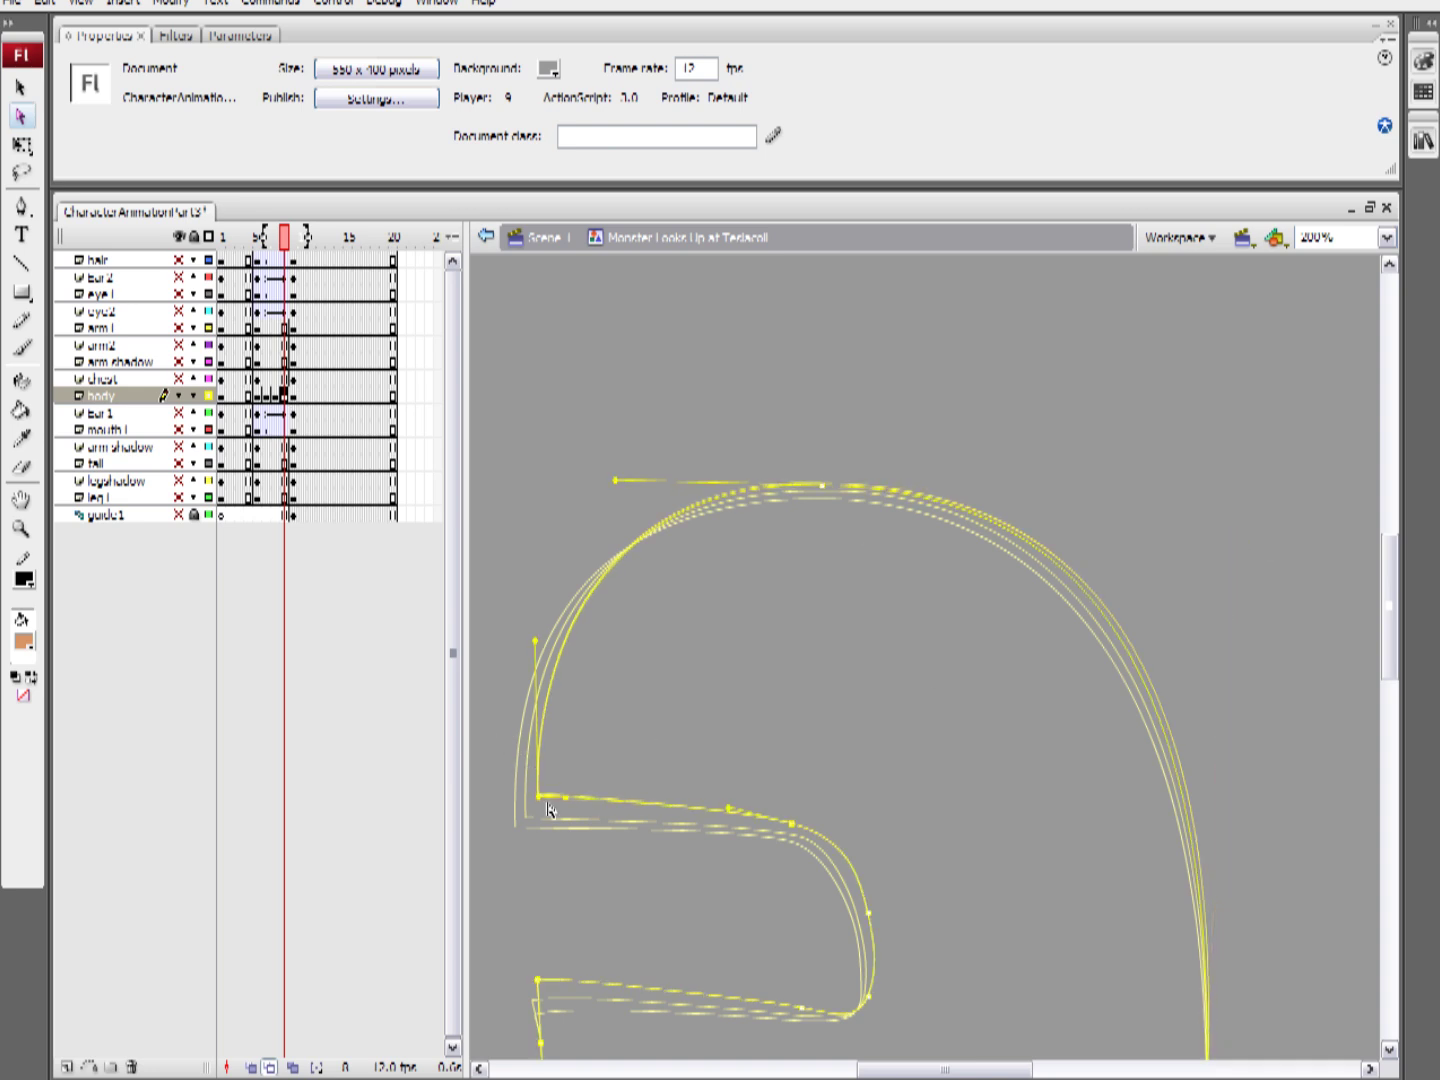
key(Left)
key(Left)
click(606, 823)
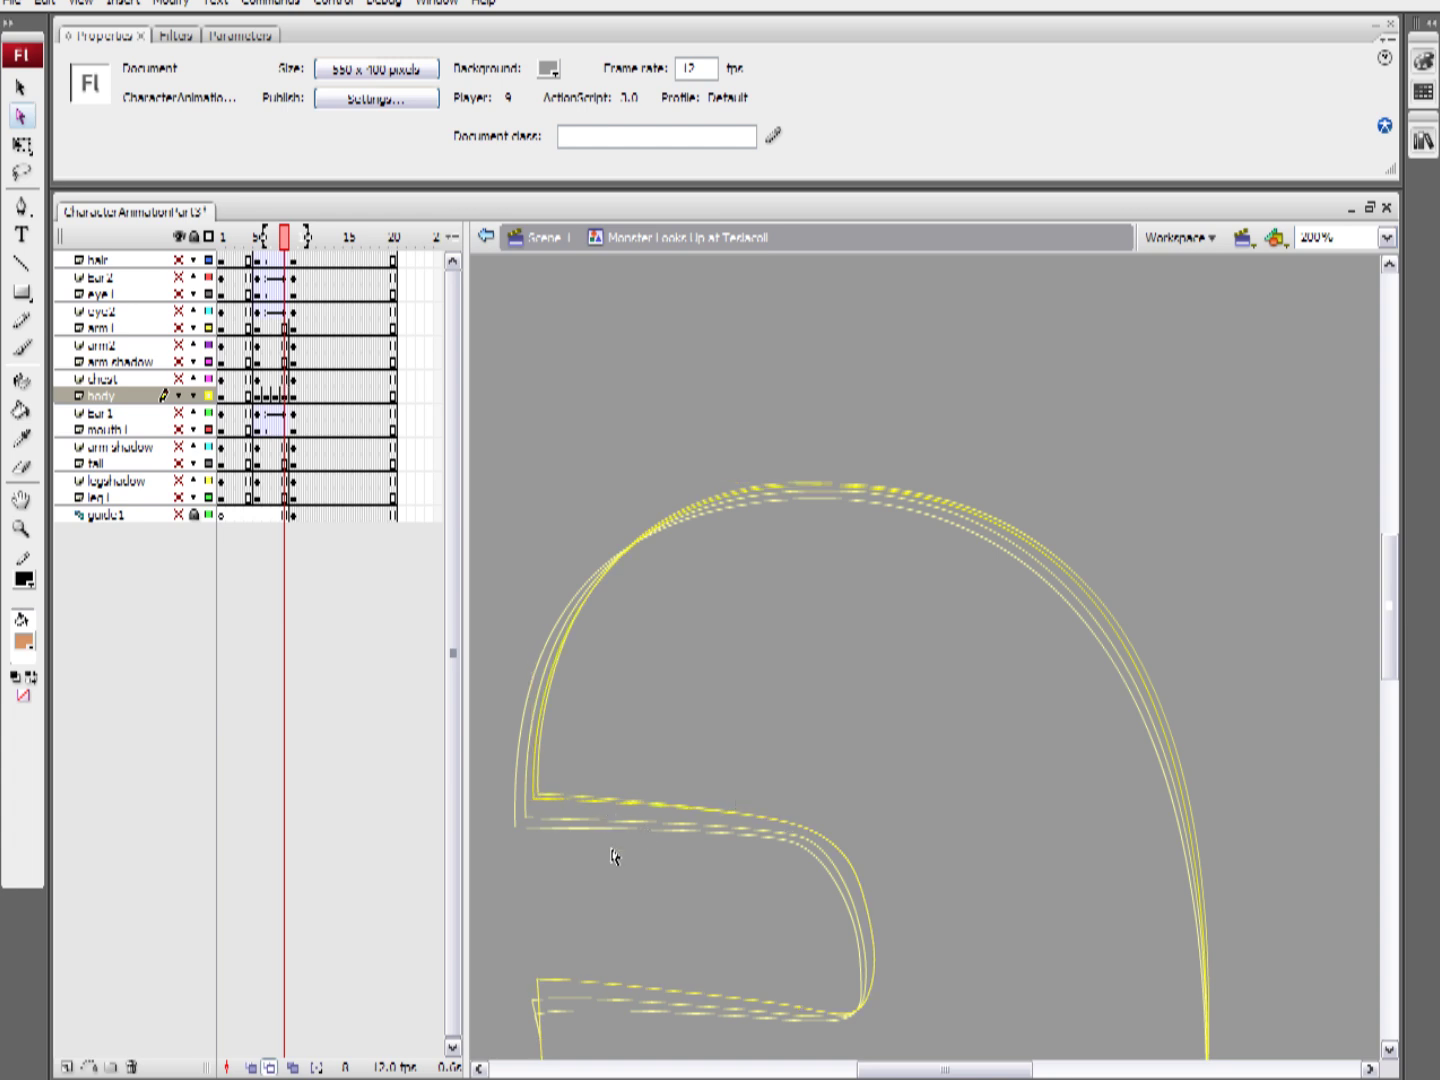
Nudge the anchor points of the mouth's inner curve at frame 8 one step down and one step left
click(813, 845)
drag(870, 862, 859, 929)
key(Down)
key(Left)
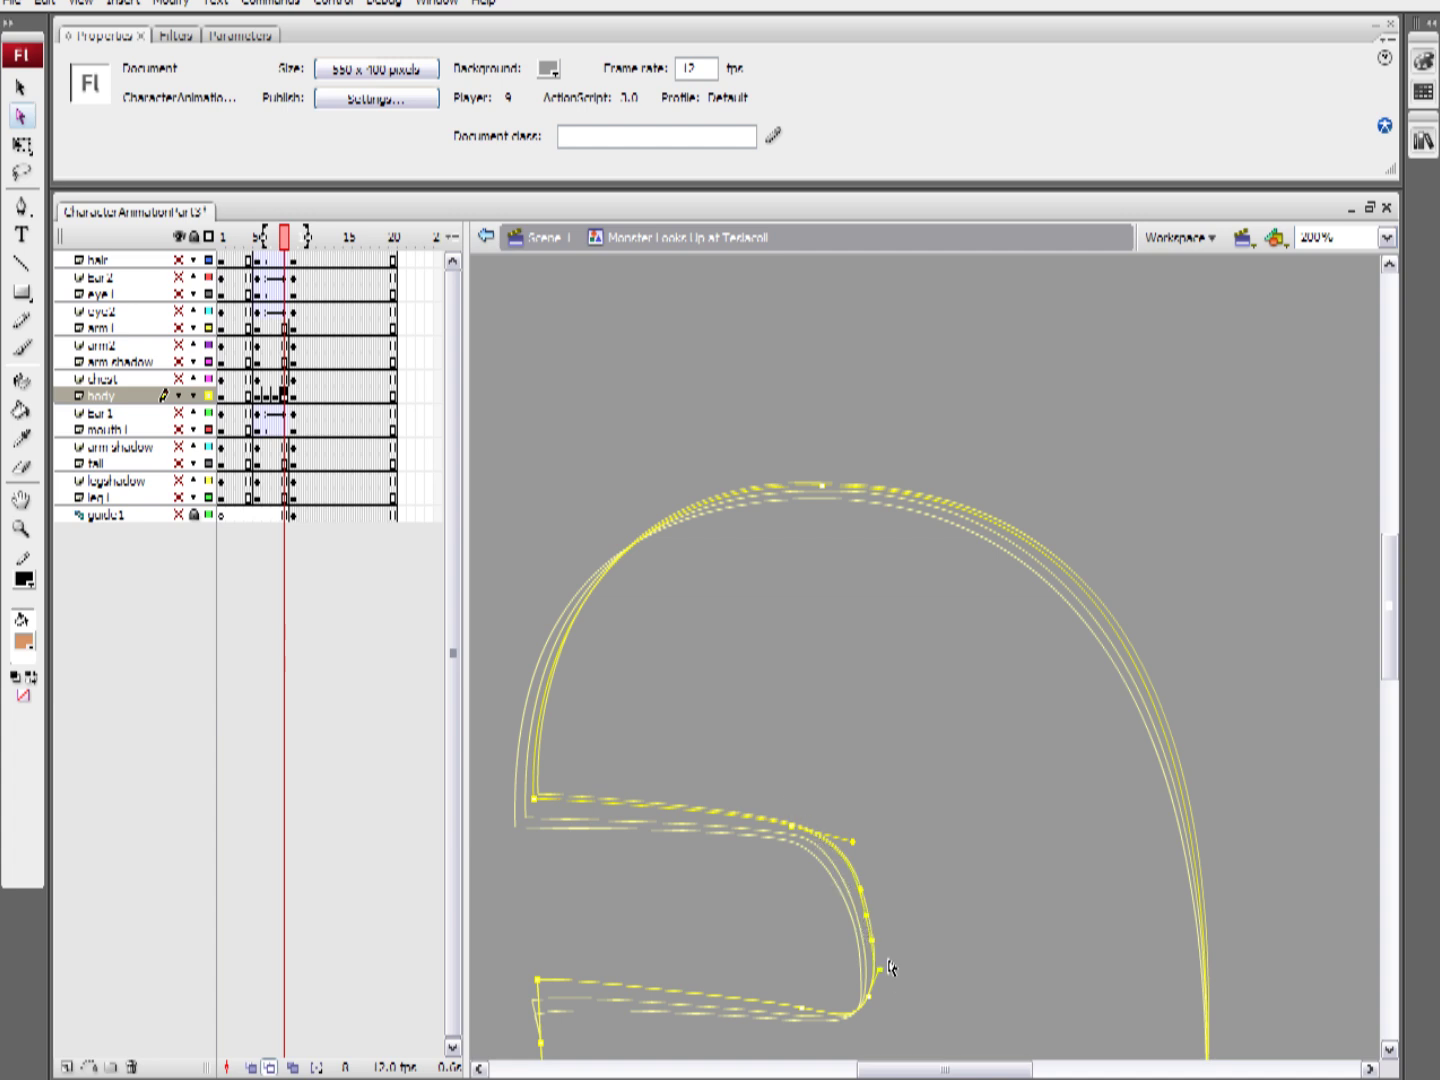
Nudge the lower mouth edge points at frame 8 one step down and one step left
click(563, 1004)
key(Down)
key(Left)
click(645, 936)
drag(757, 933, 787, 790)
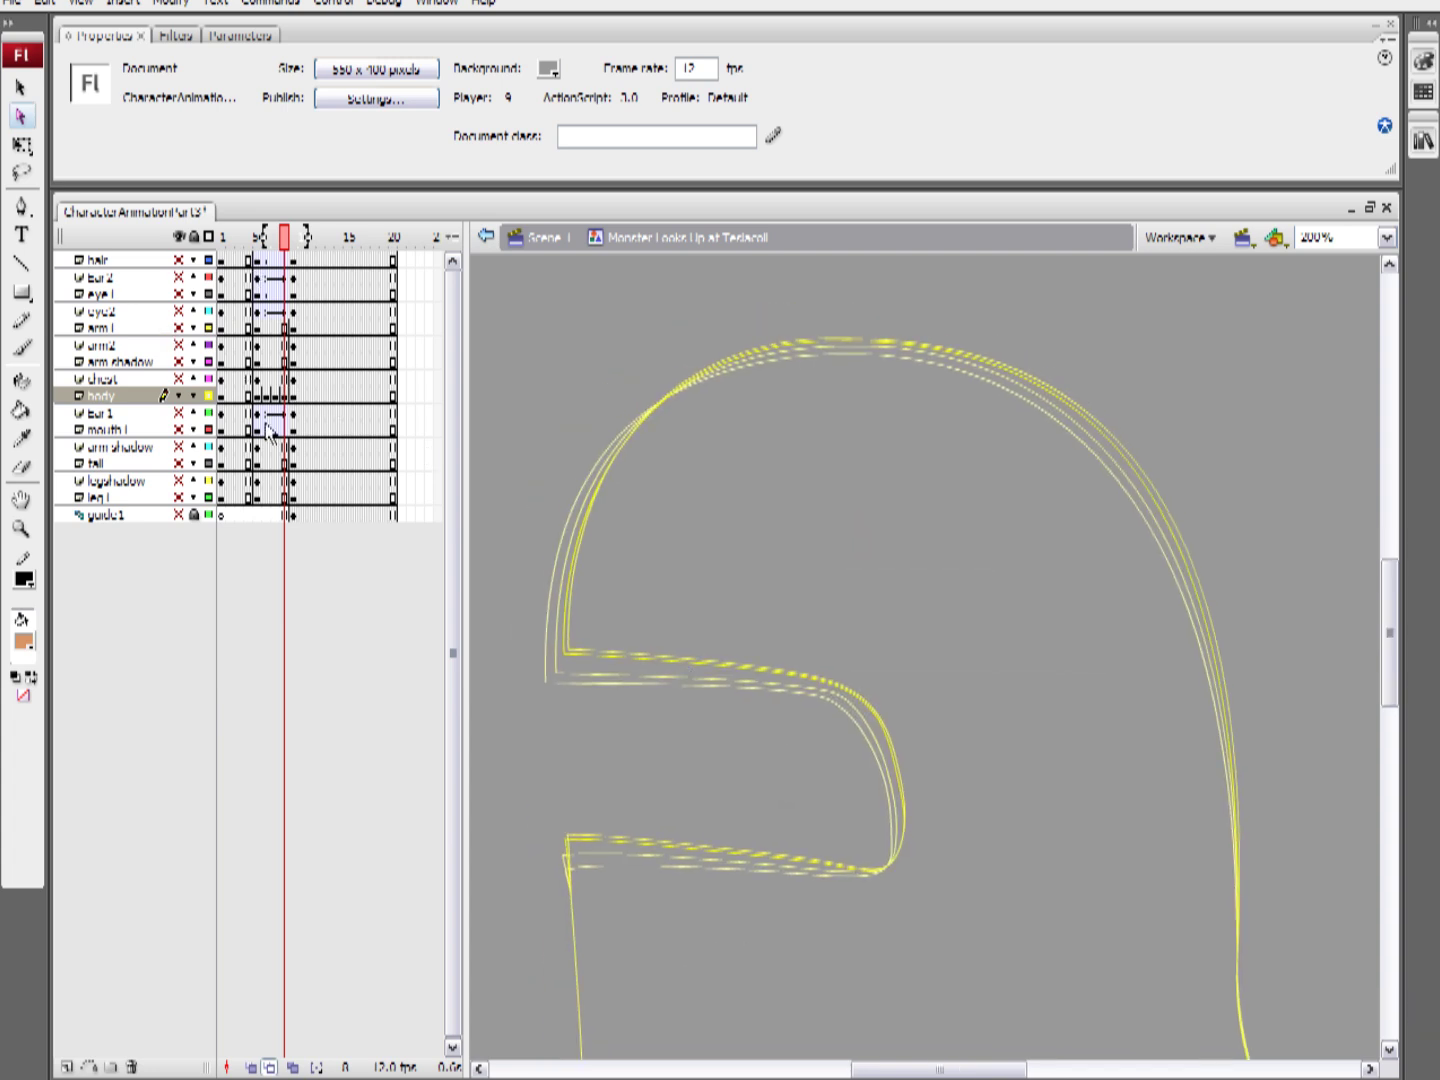
Turn off onion skin outlines and scrub between frames 8 and 5 to preview the body's in-between motion
click(270, 1068)
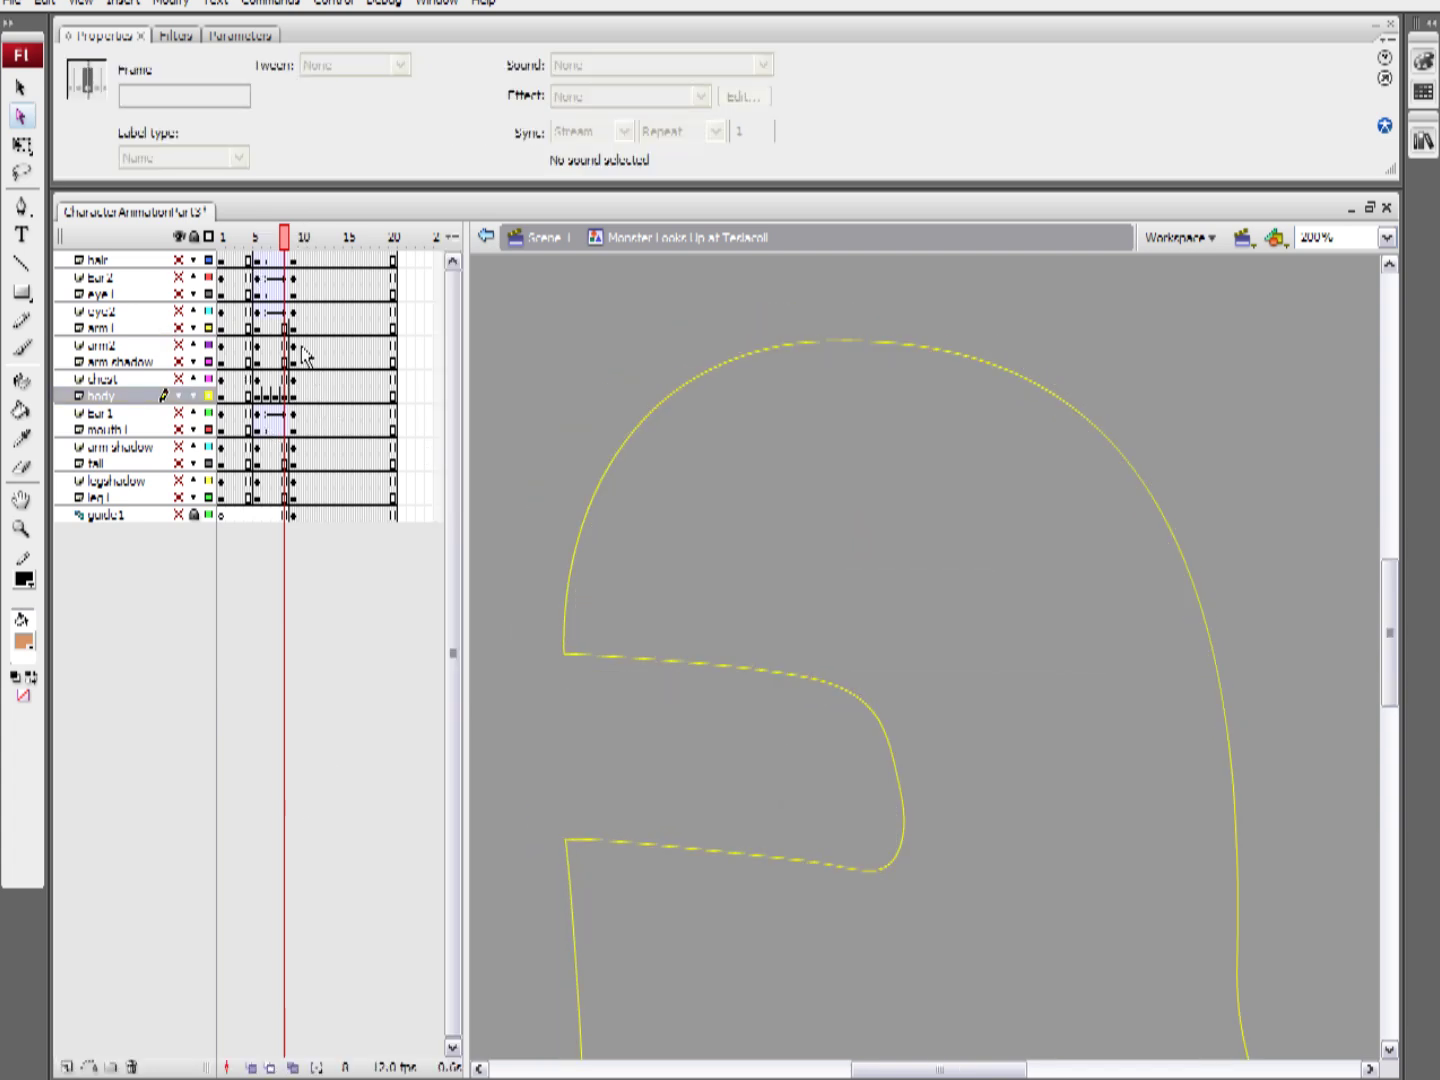
mouse_move(282, 238)
mouse_down()
mouse_move(241, 238)
mouse_move(320, 238)
mouse_move(235, 238)
mouse_move(309, 240)
mouse_move(257, 240)
mouse_up()
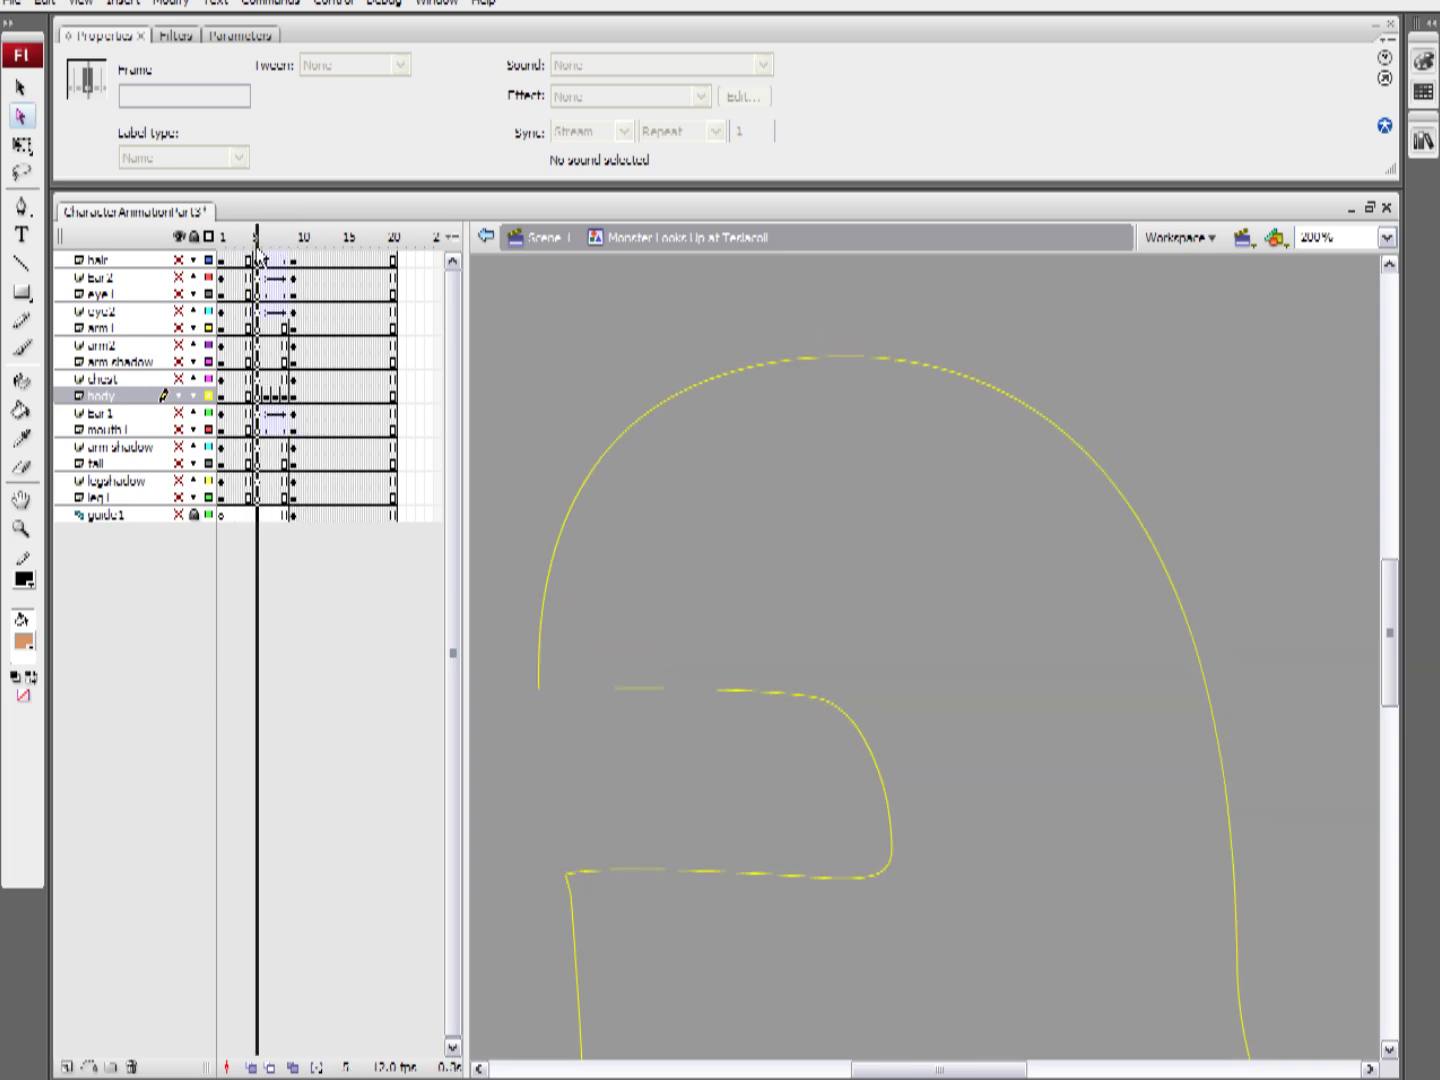
Show all hidden layers except guide1 and display the body layer as filled artwork instead of outlines
drag(180, 379, 177, 259)
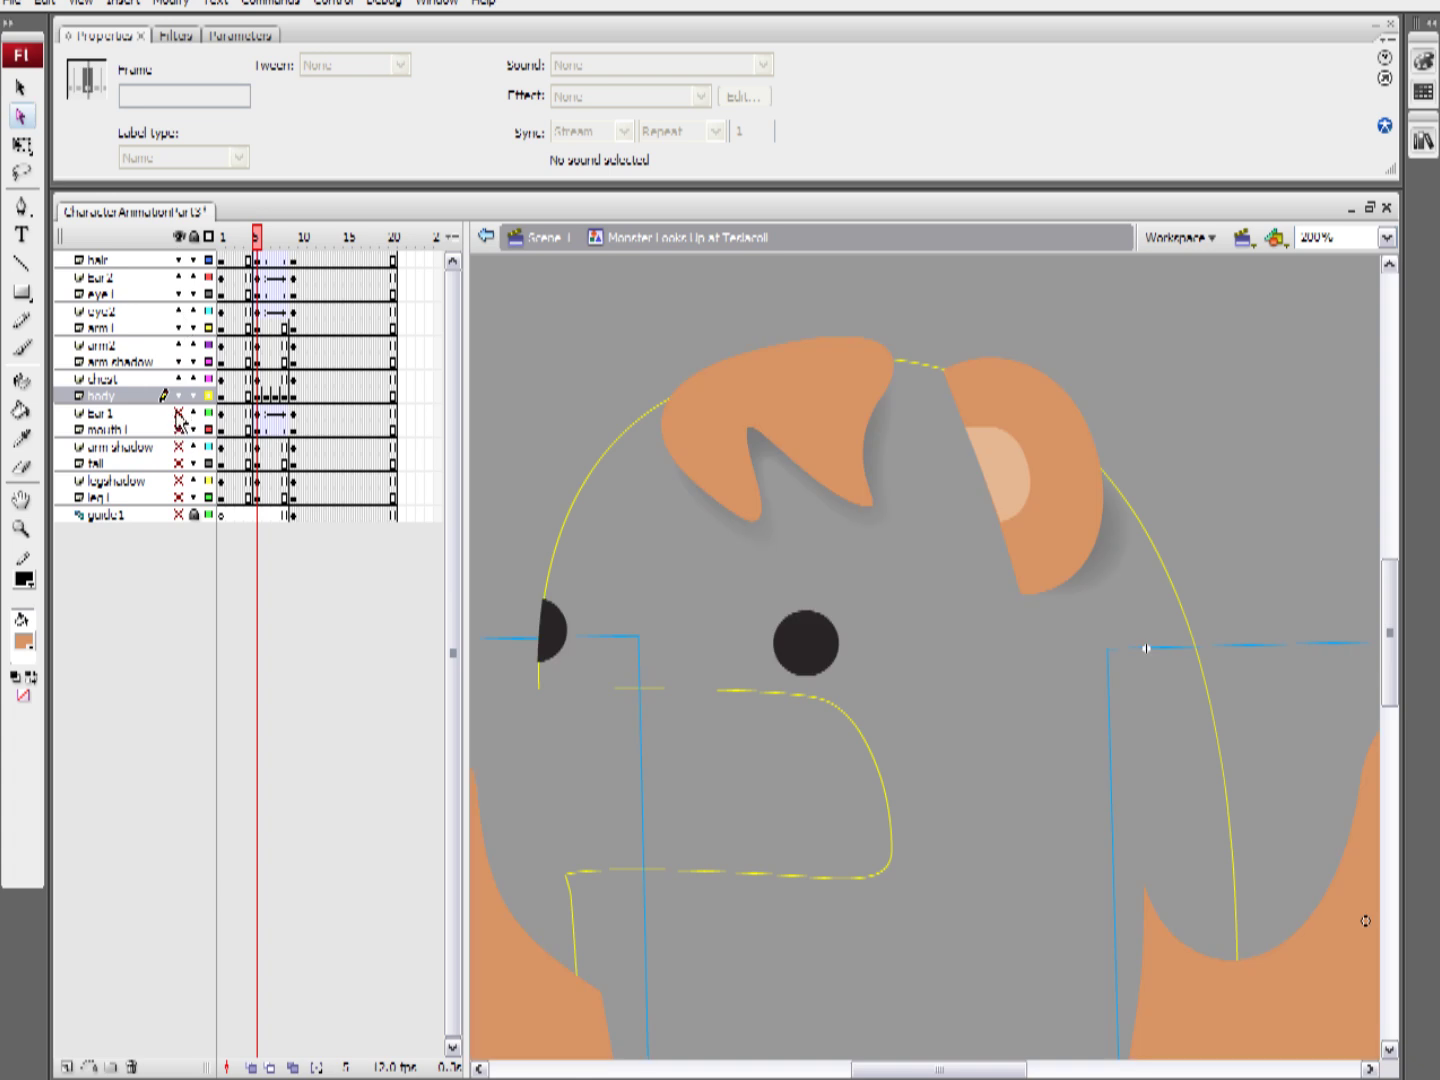
drag(178, 413, 178, 492)
click(208, 397)
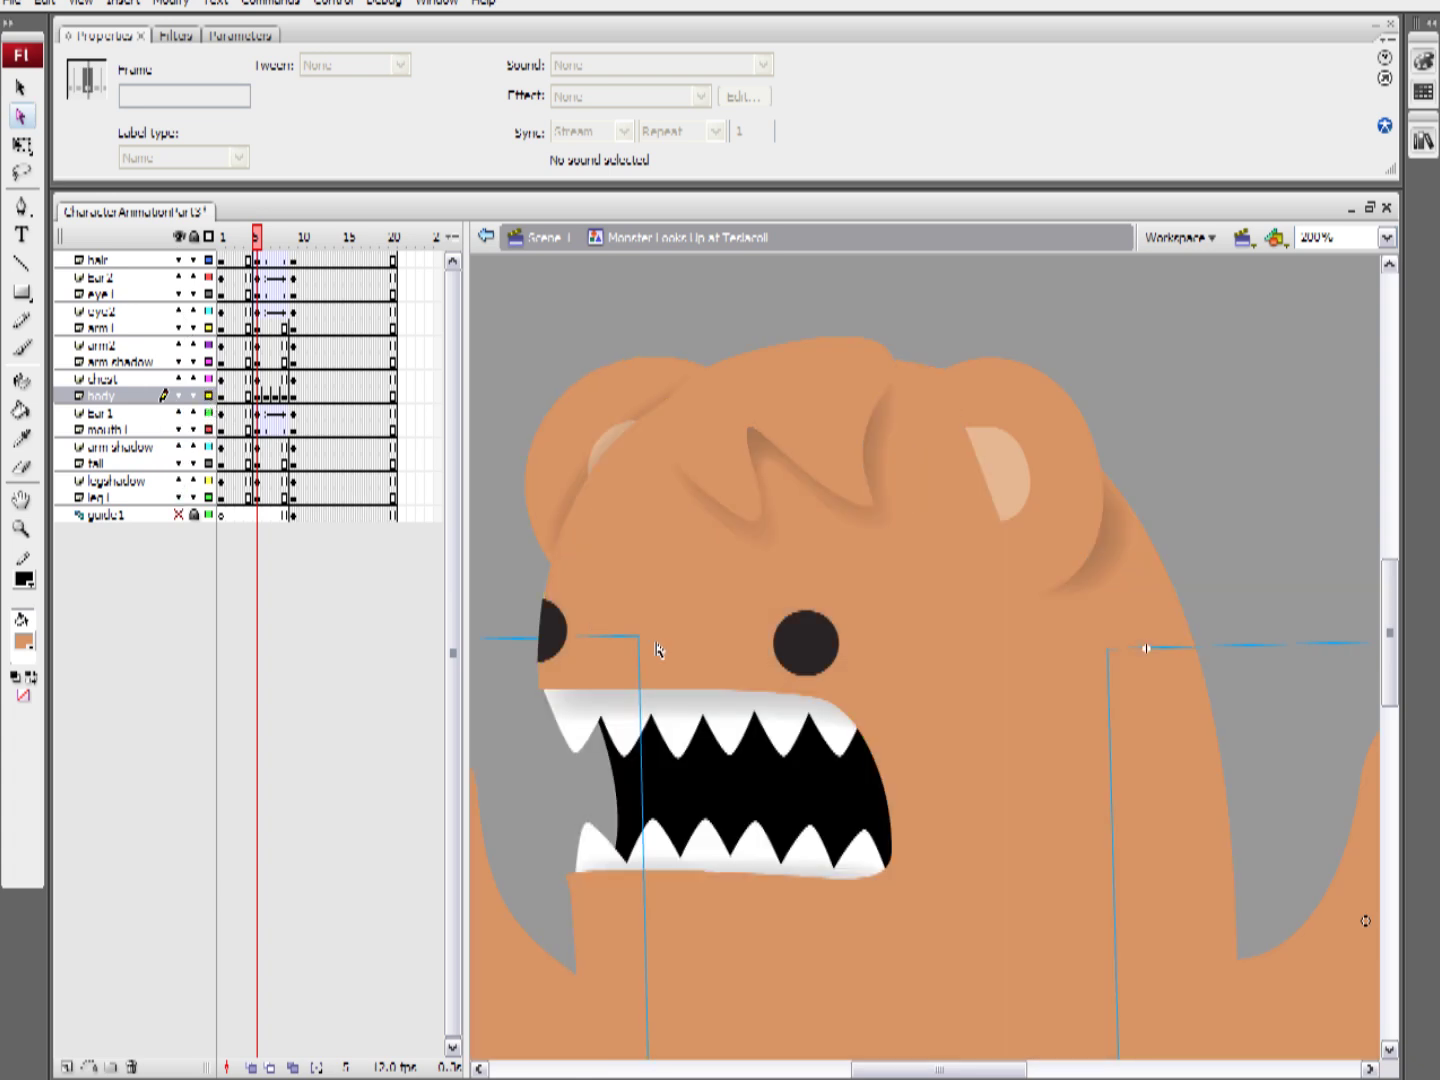
Adjust the curve of the body's upper mouth edge at frame 9 to close the small gap above the teeth
drag(256, 238, 293, 242)
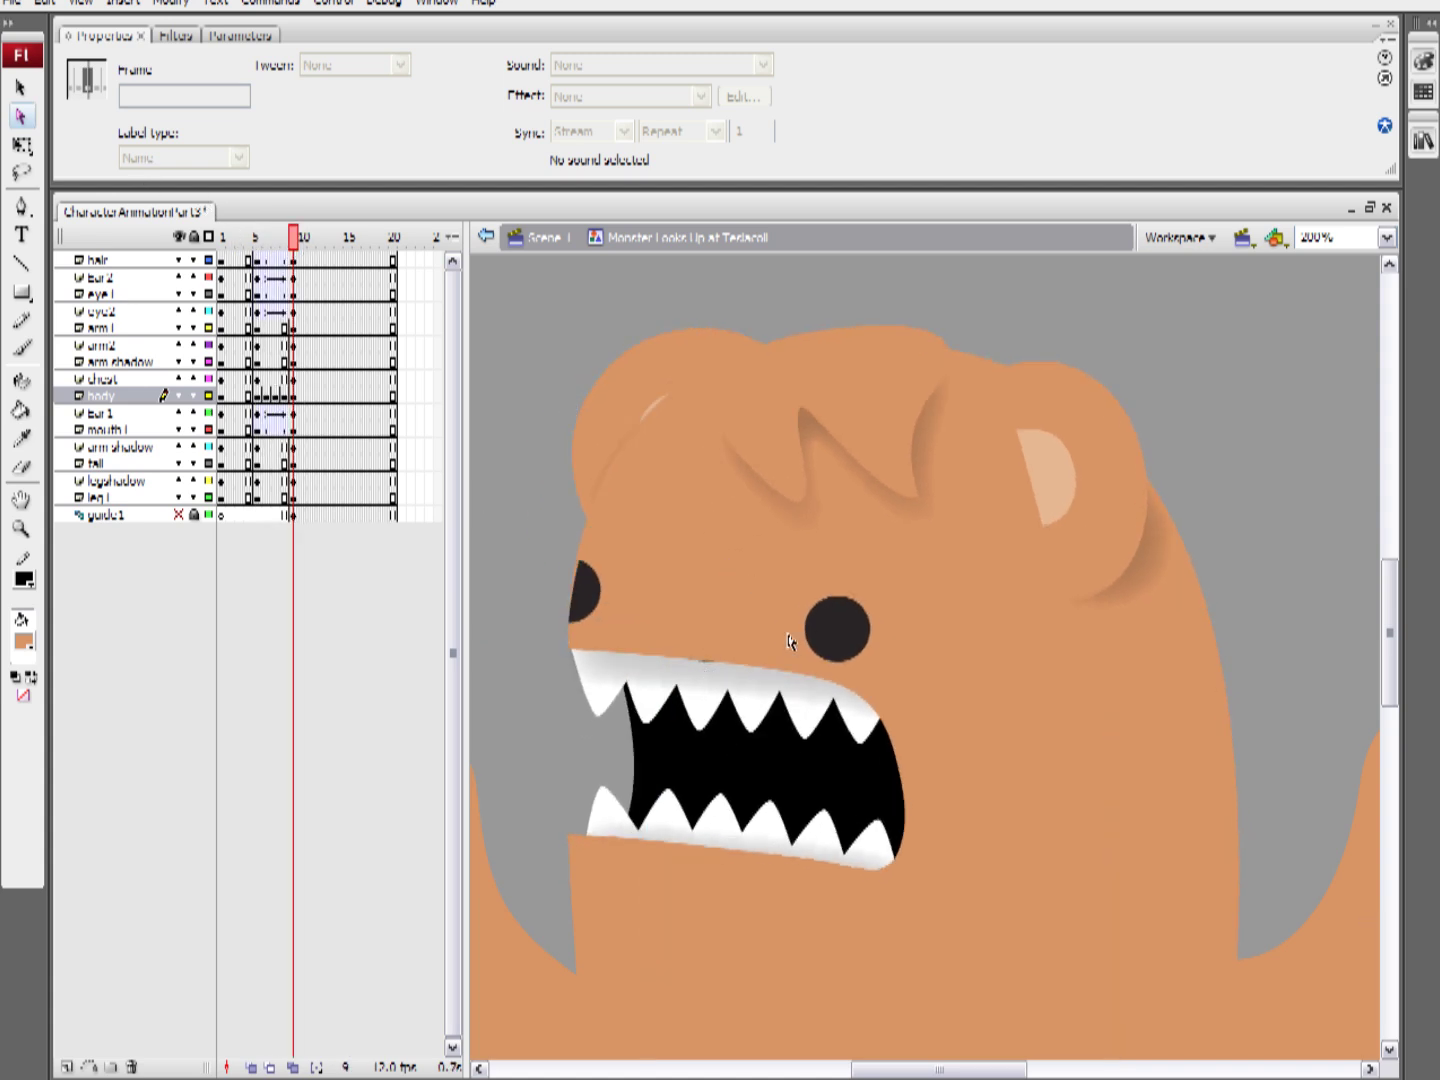
click(735, 667)
click(330, 396)
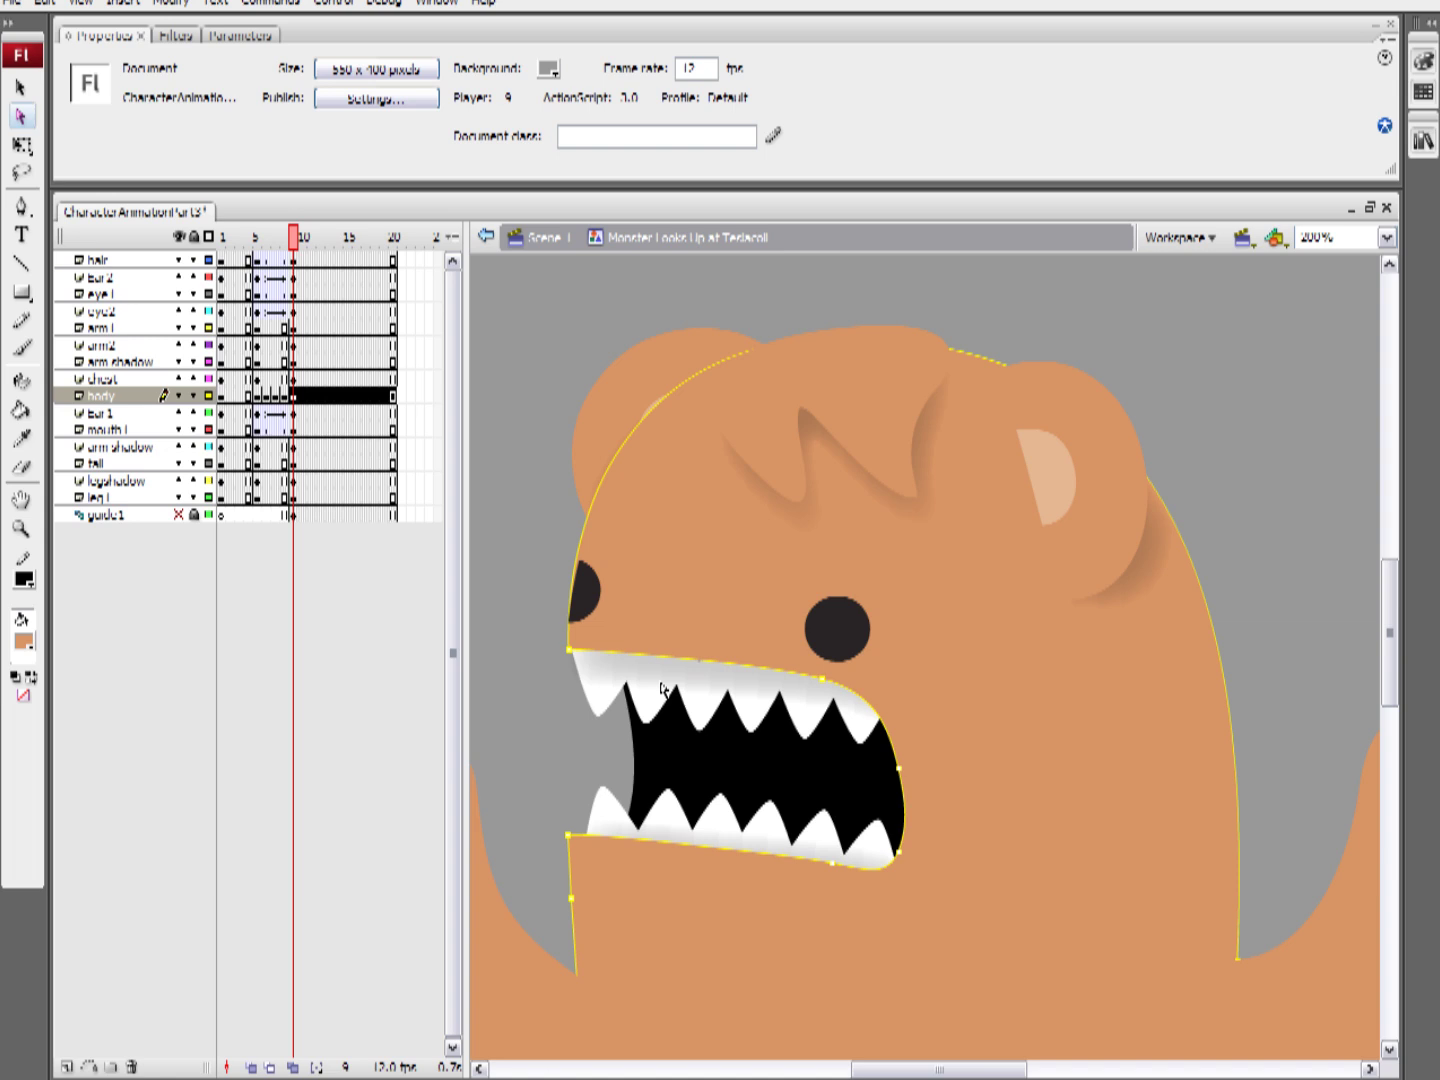
click(570, 651)
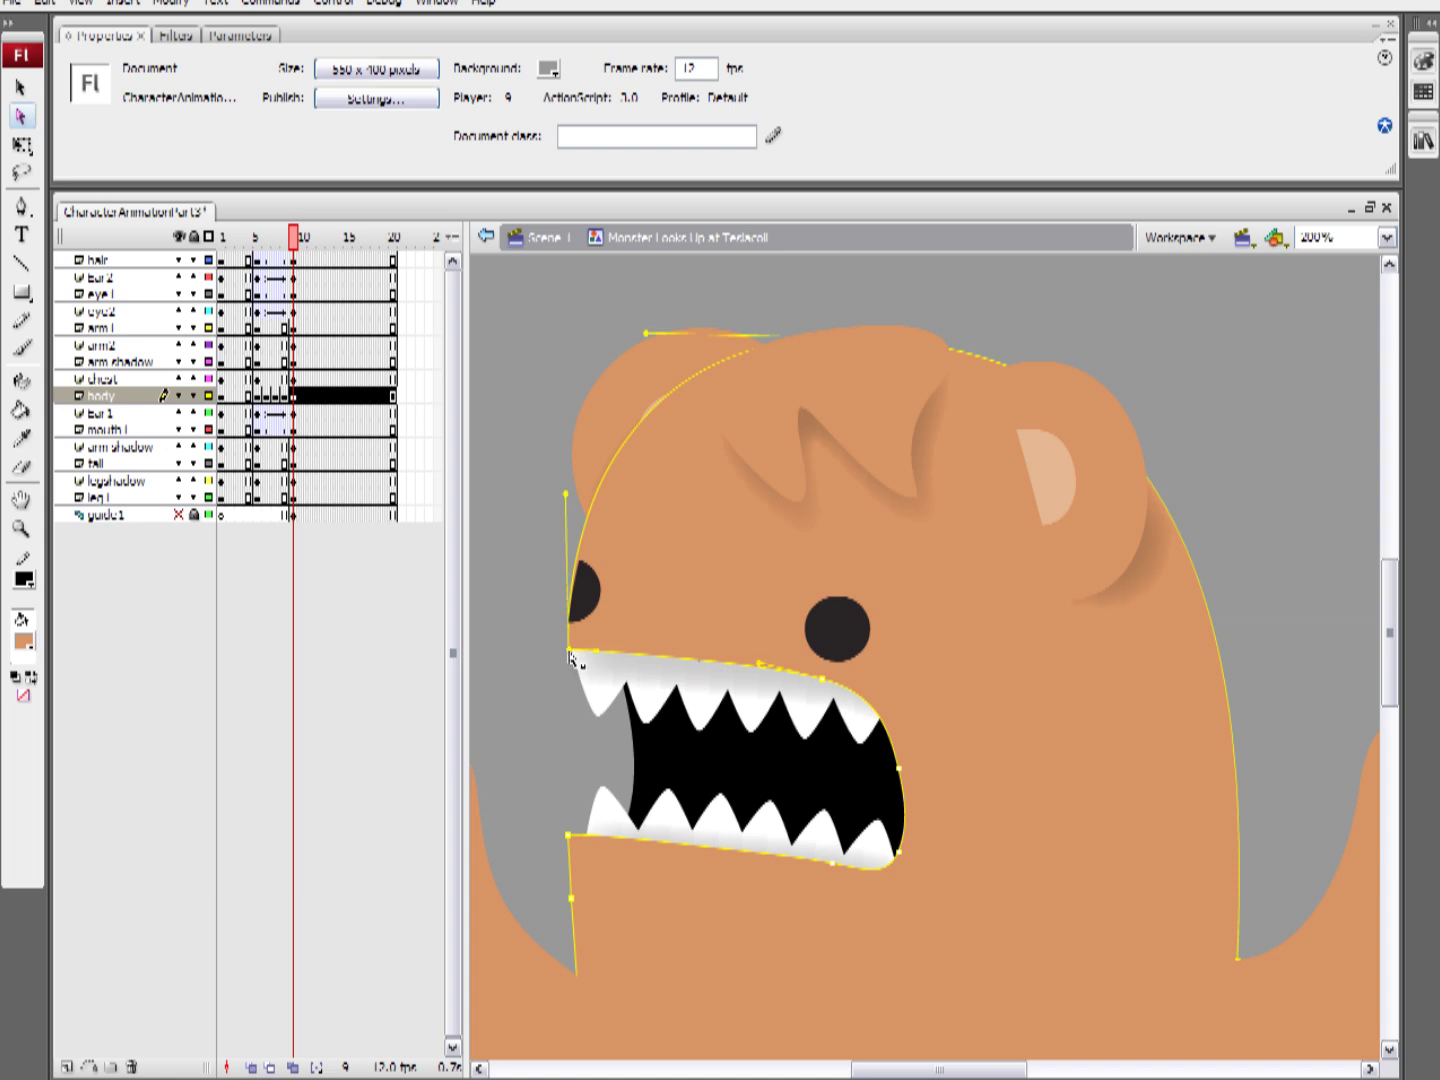
click(747, 664)
click(536, 605)
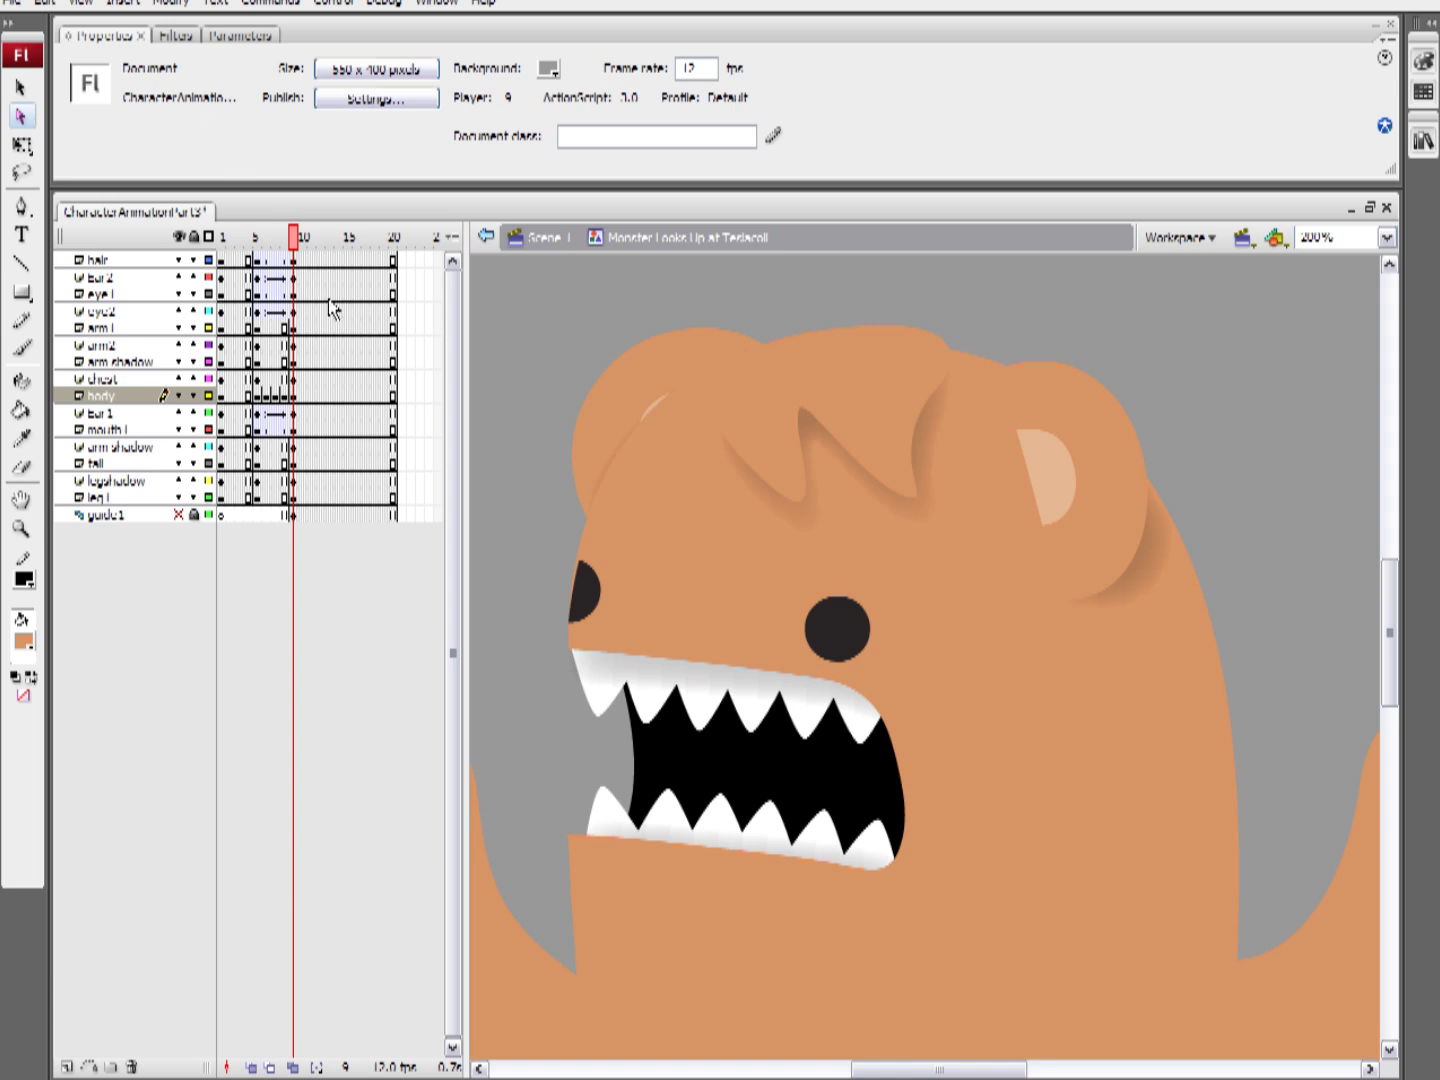
Reshape the body's upper mouth edge at frame 8 so it follows the top of the teeth without a gap
mouse_move(294, 237)
mouse_down()
mouse_move(255, 241)
mouse_move(298, 240)
mouse_move(266, 242)
mouse_move(285, 242)
mouse_up()
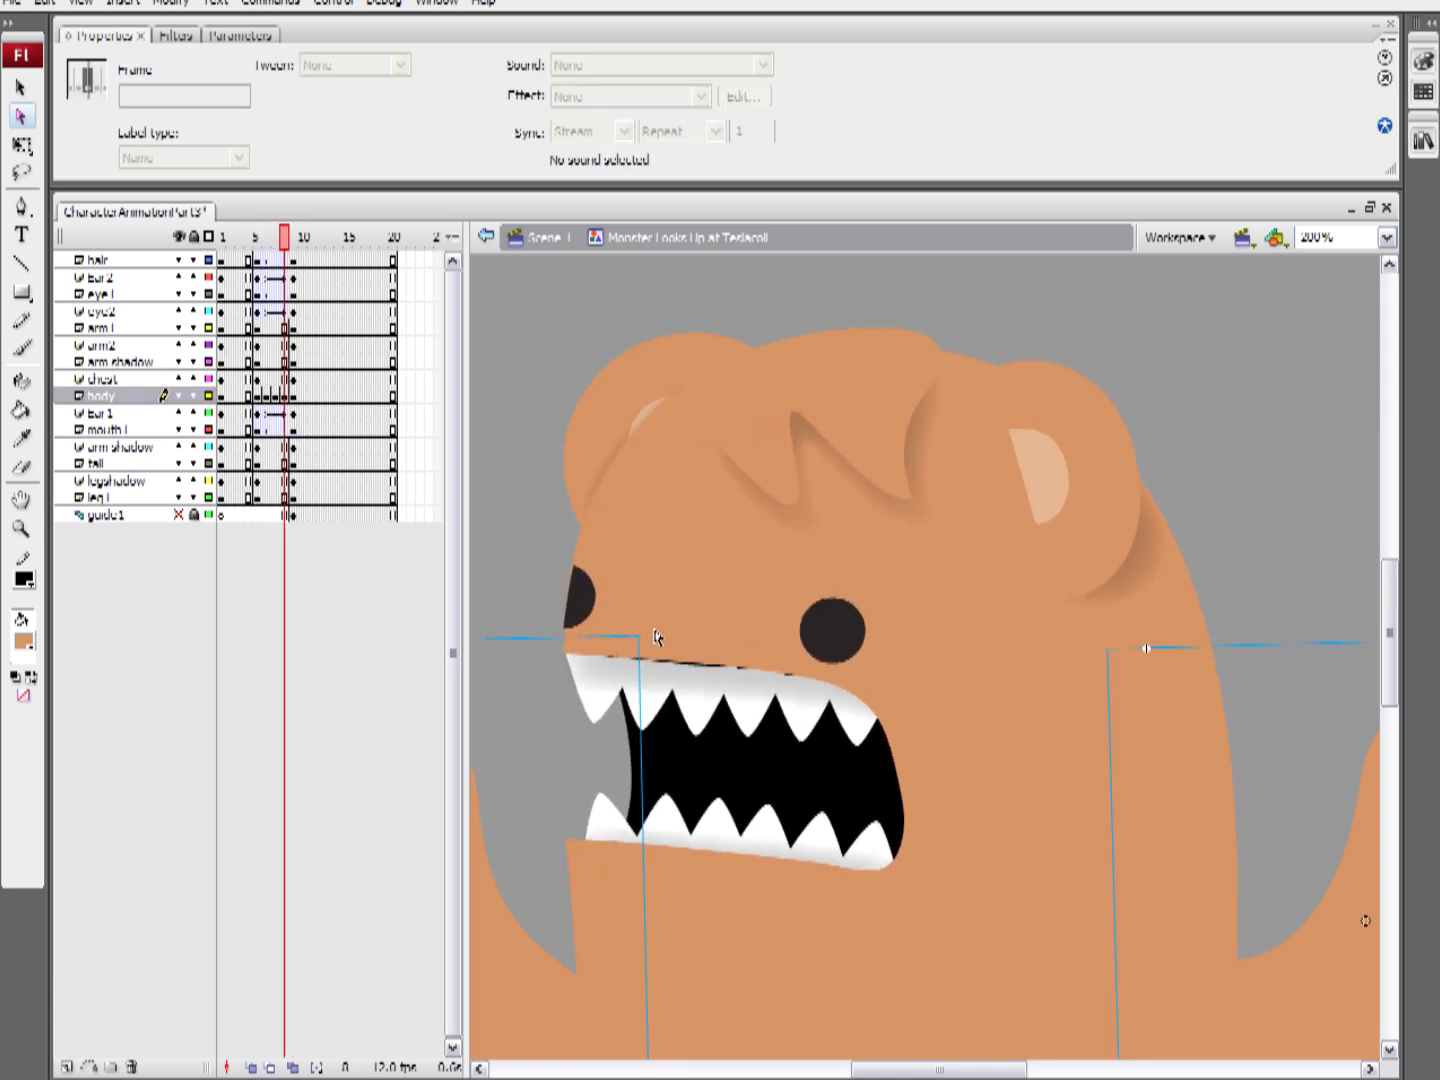
click(700, 668)
click(565, 657)
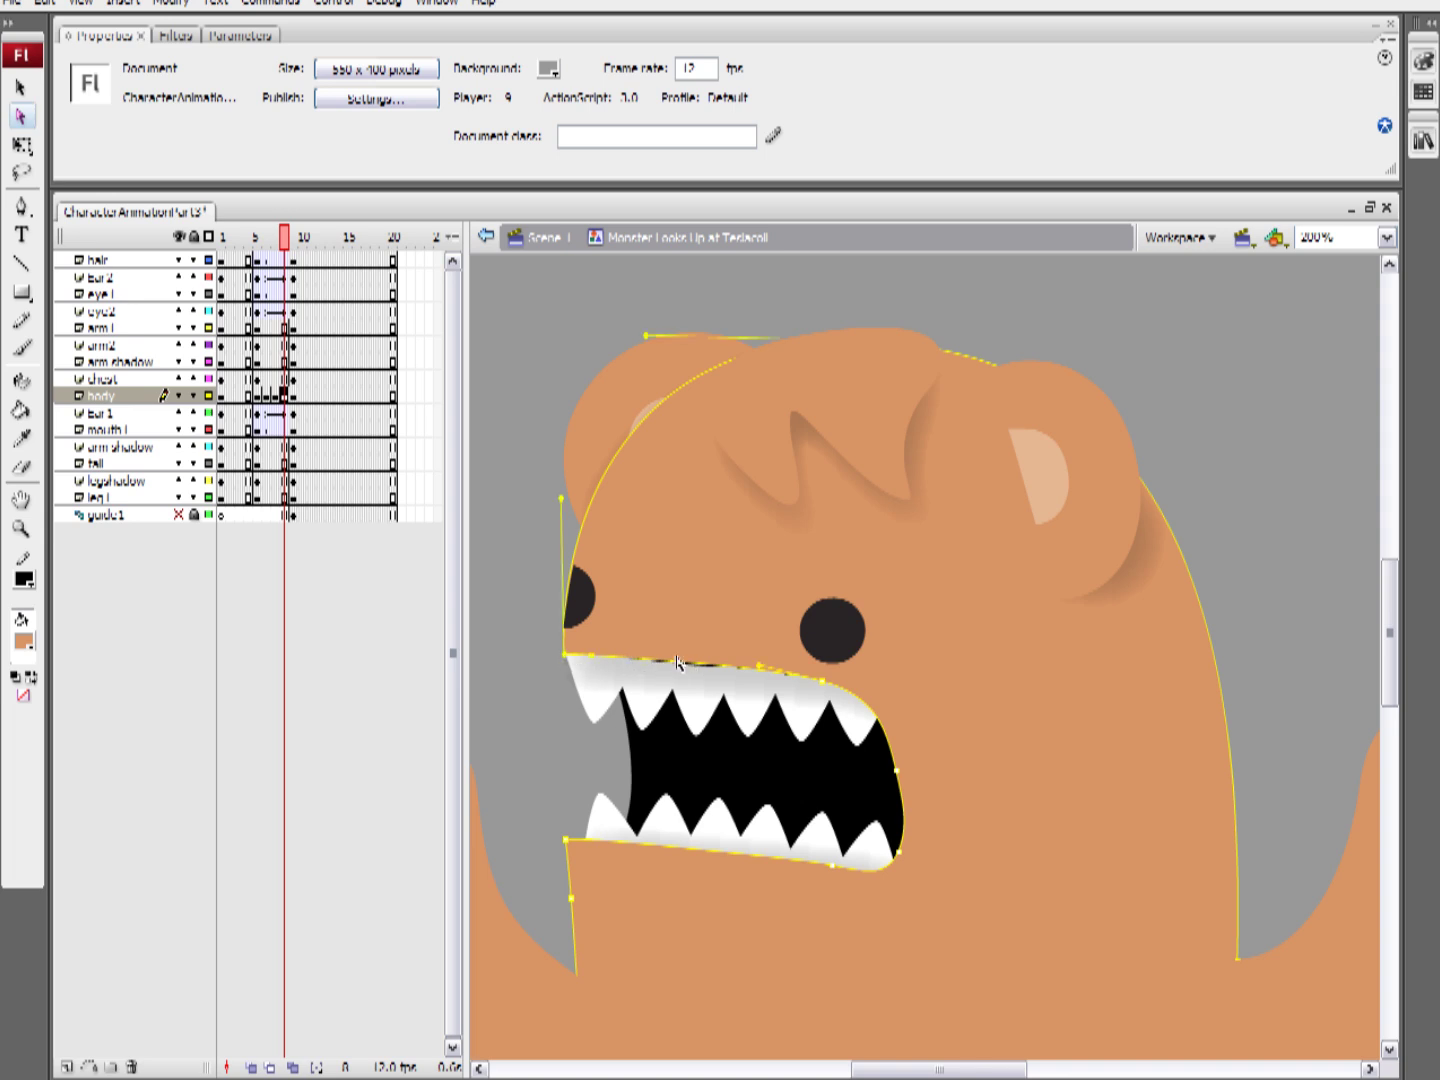
drag(757, 668, 742, 676)
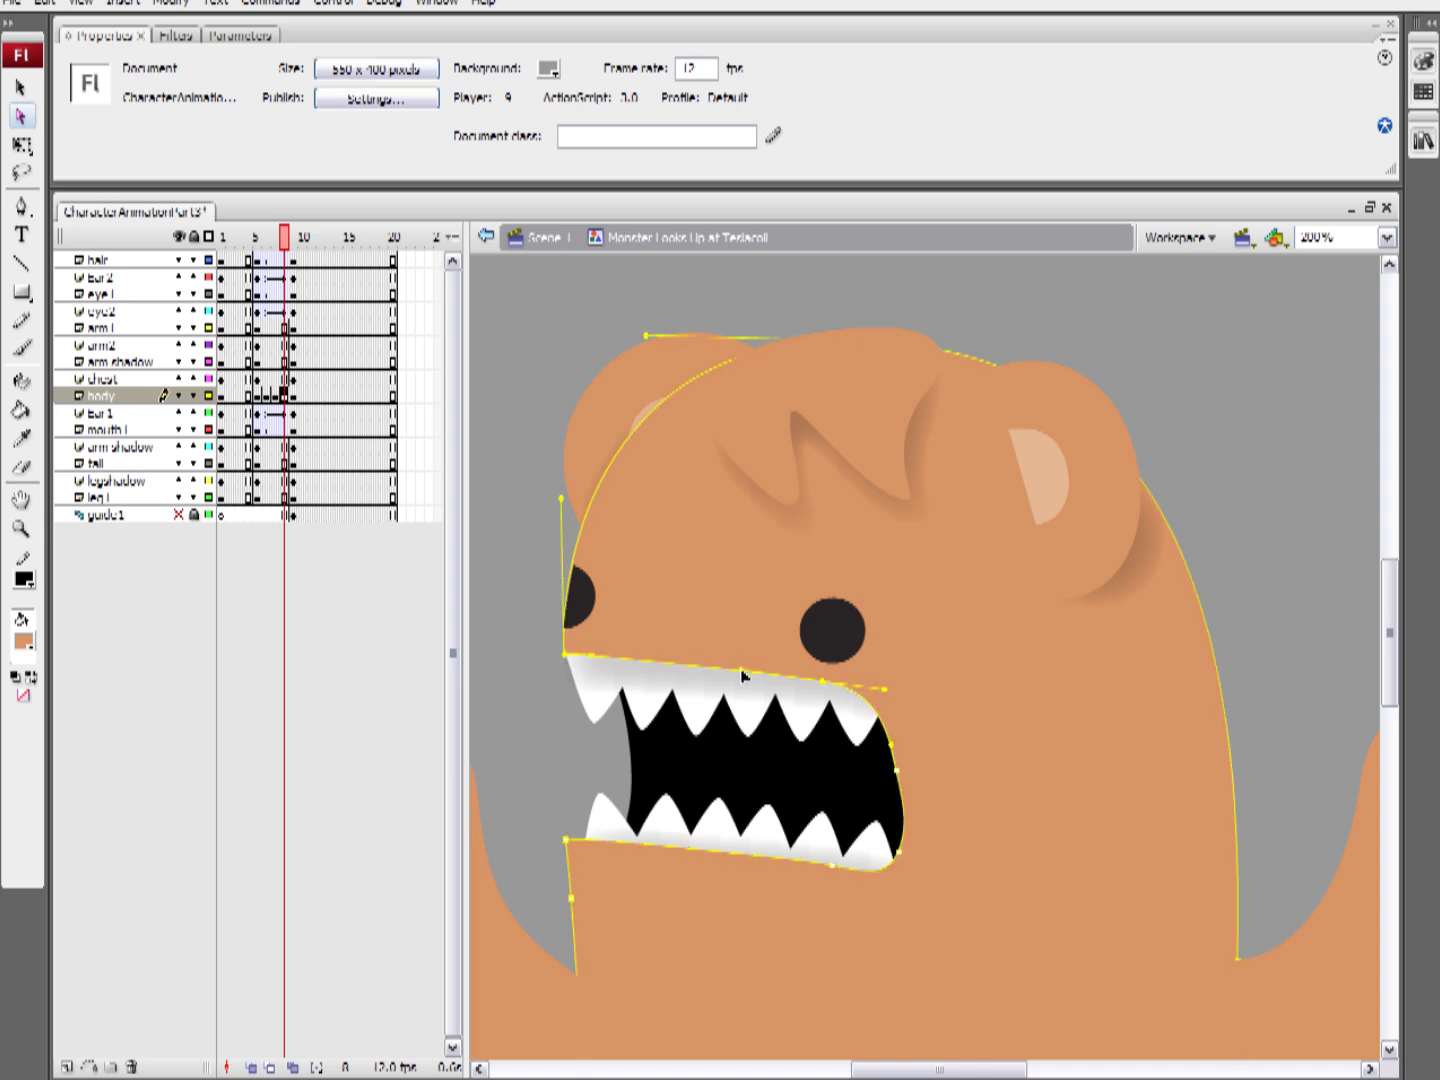
click(487, 504)
Move the end keyframes of the eye1 and eye2 tweens from frame 9 to frame 11
drag(282, 244, 316, 252)
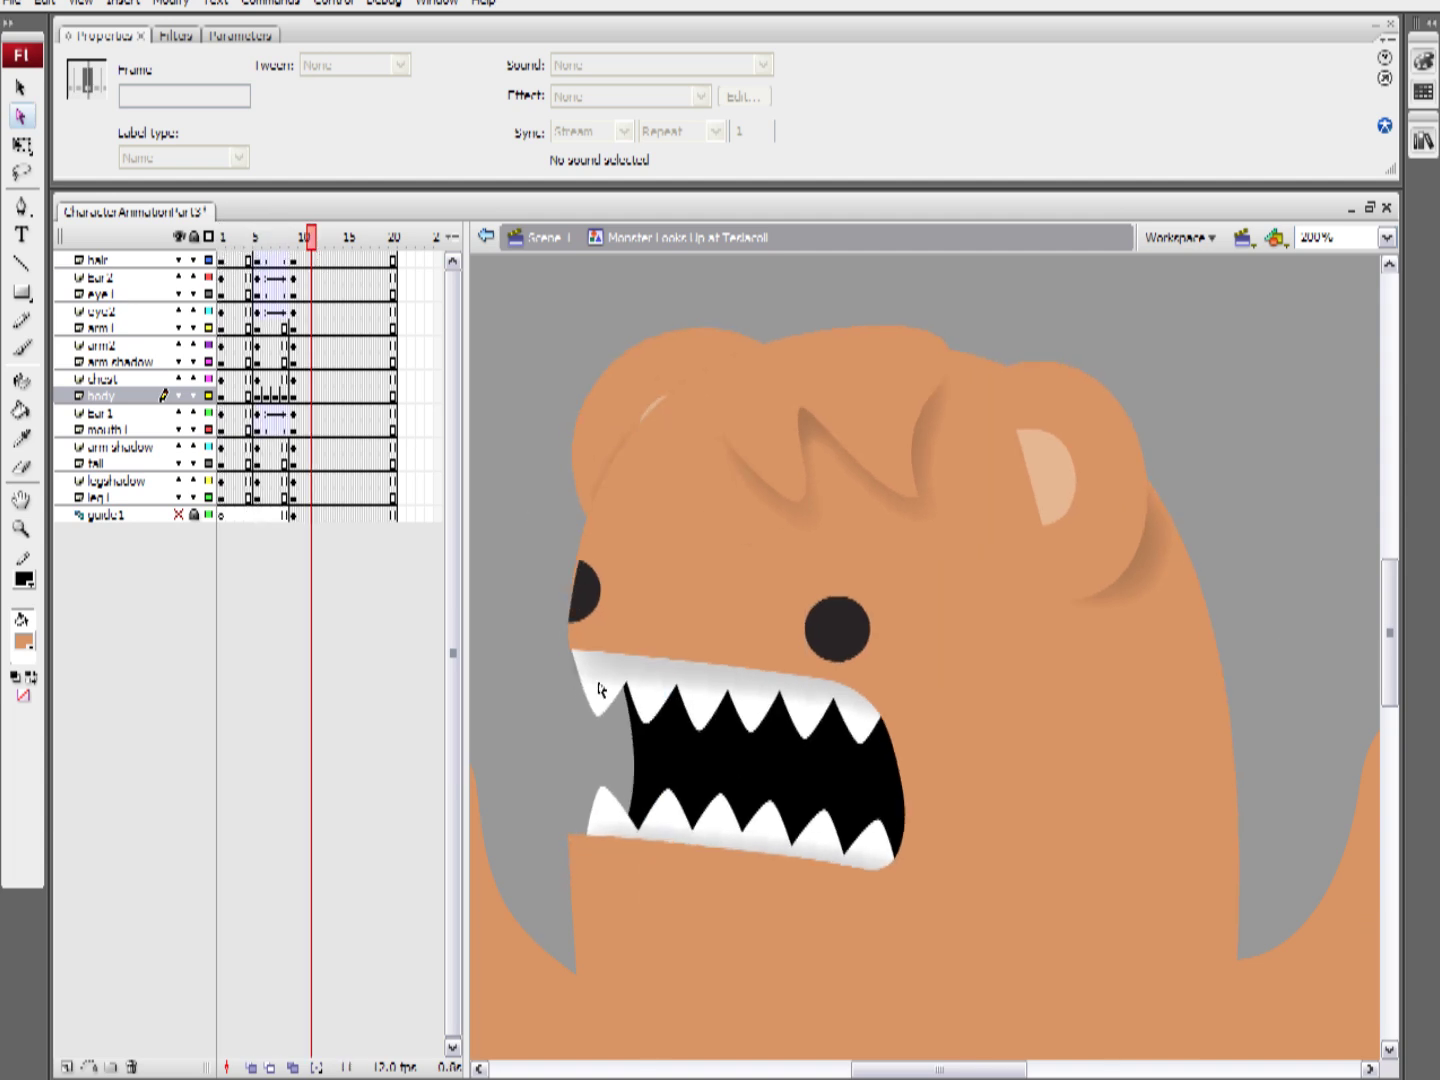
click(19, 87)
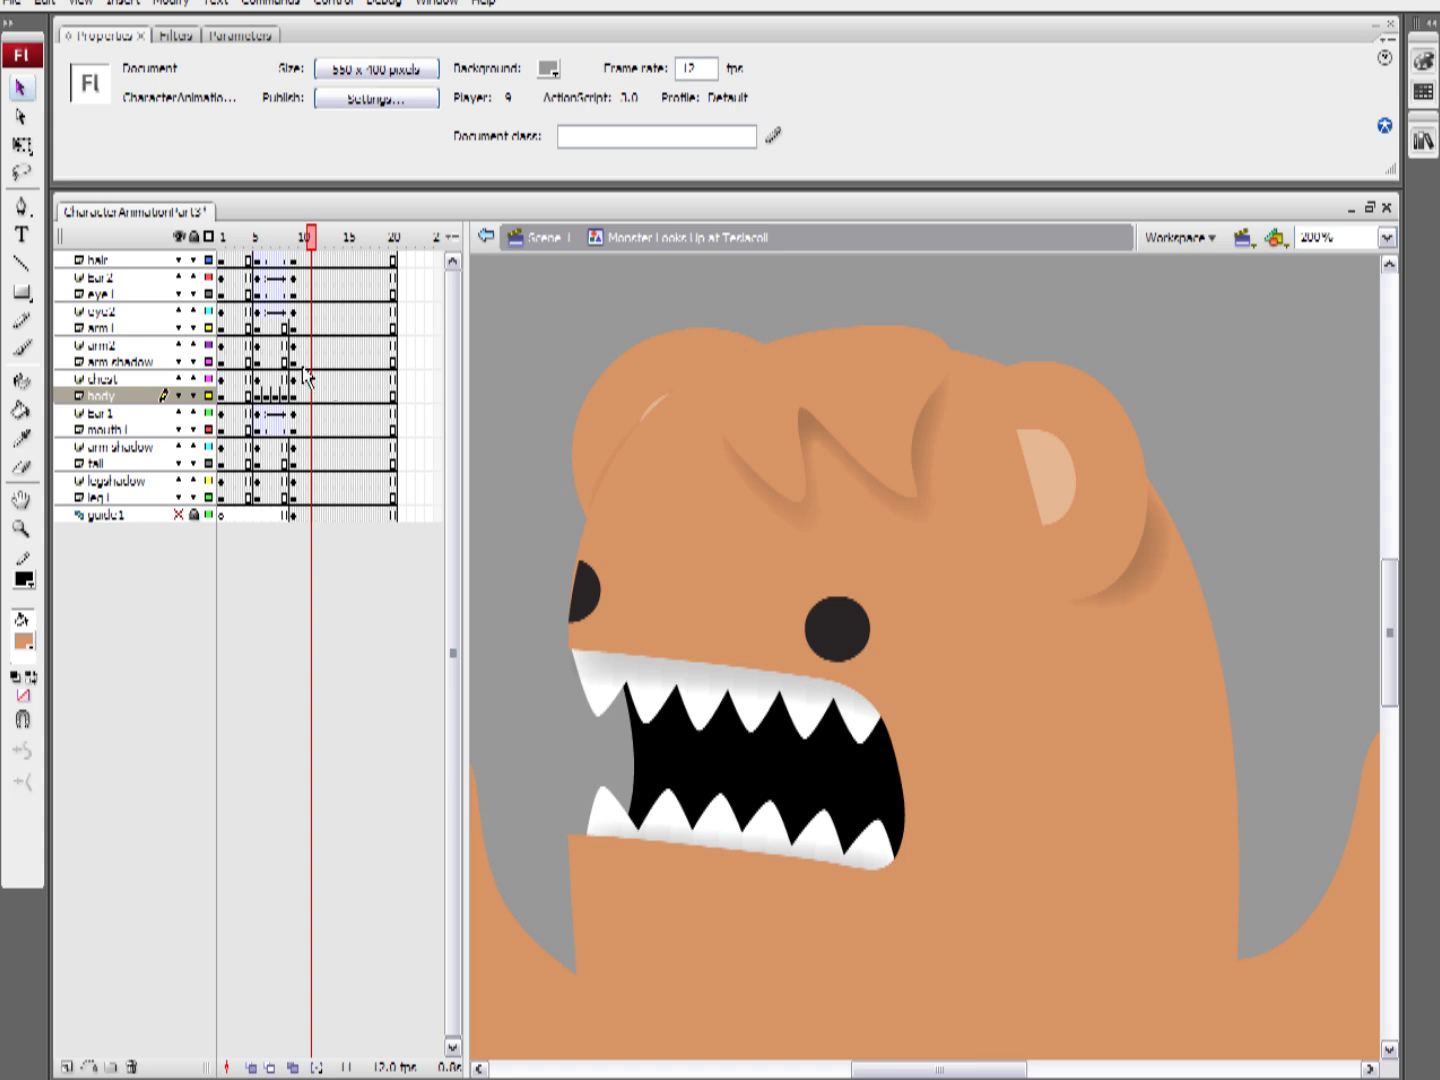
mouse_move(305, 308)
mouse_down()
mouse_move(295, 298)
mouse_move(312, 298)
mouse_up()
click(974, 321)
Move both eyes slightly upward on the face at frame 11
click(842, 636)
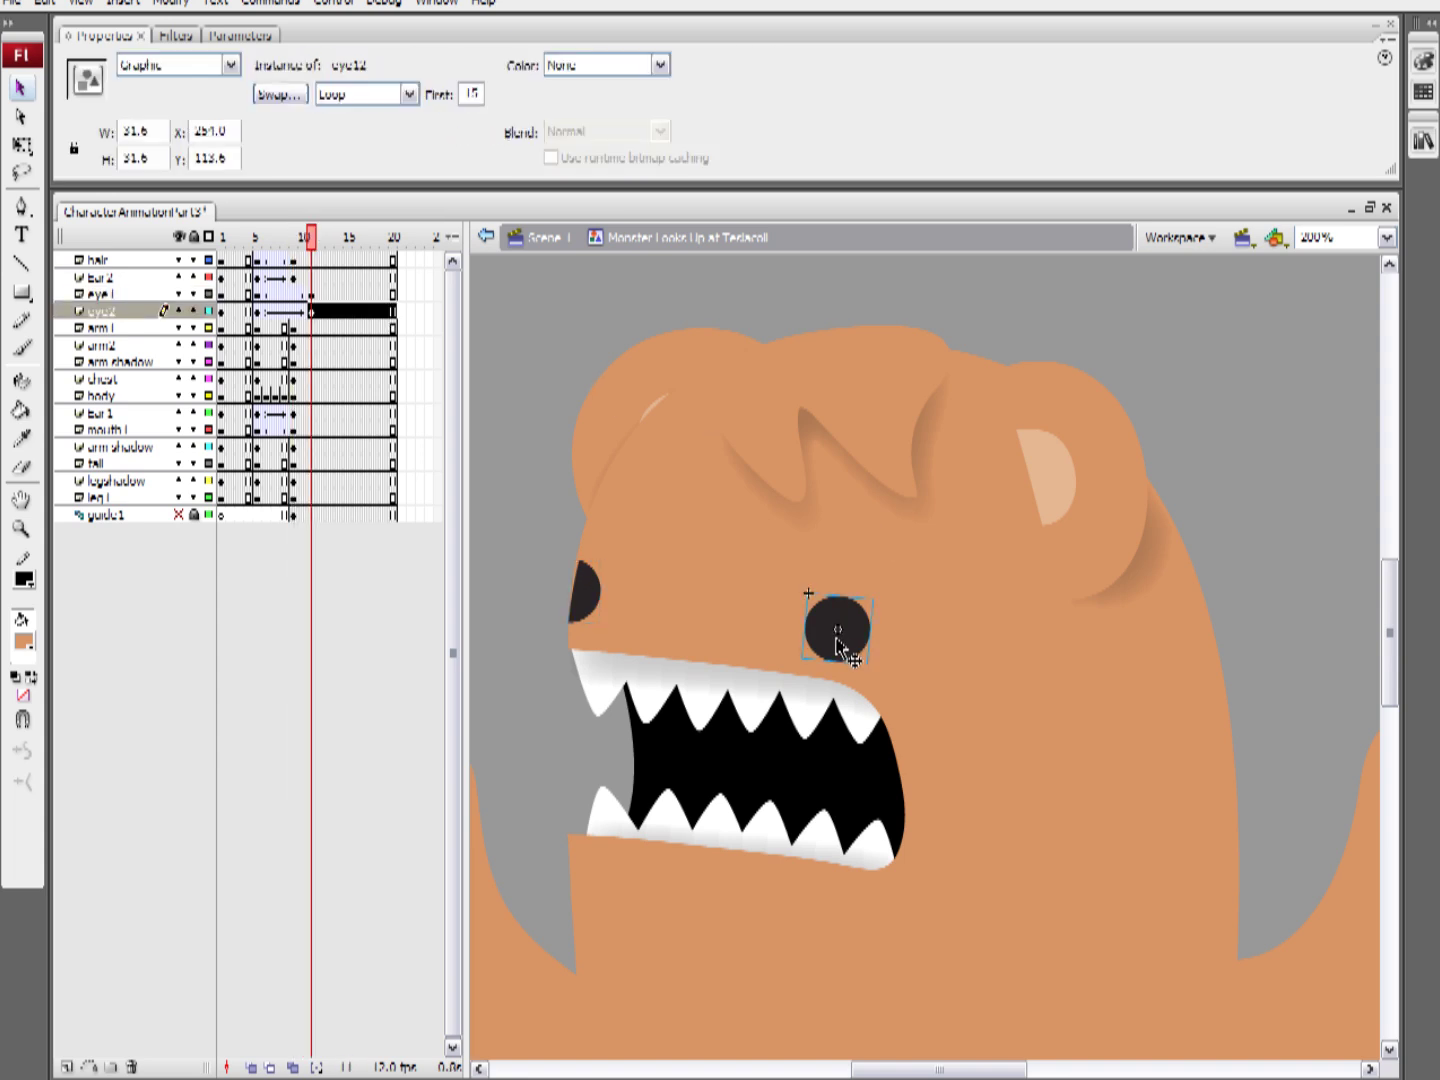
double_click(837, 609)
double_click(1094, 547)
drag(835, 626, 834, 610)
drag(586, 591, 586, 575)
shift+click(842, 611)
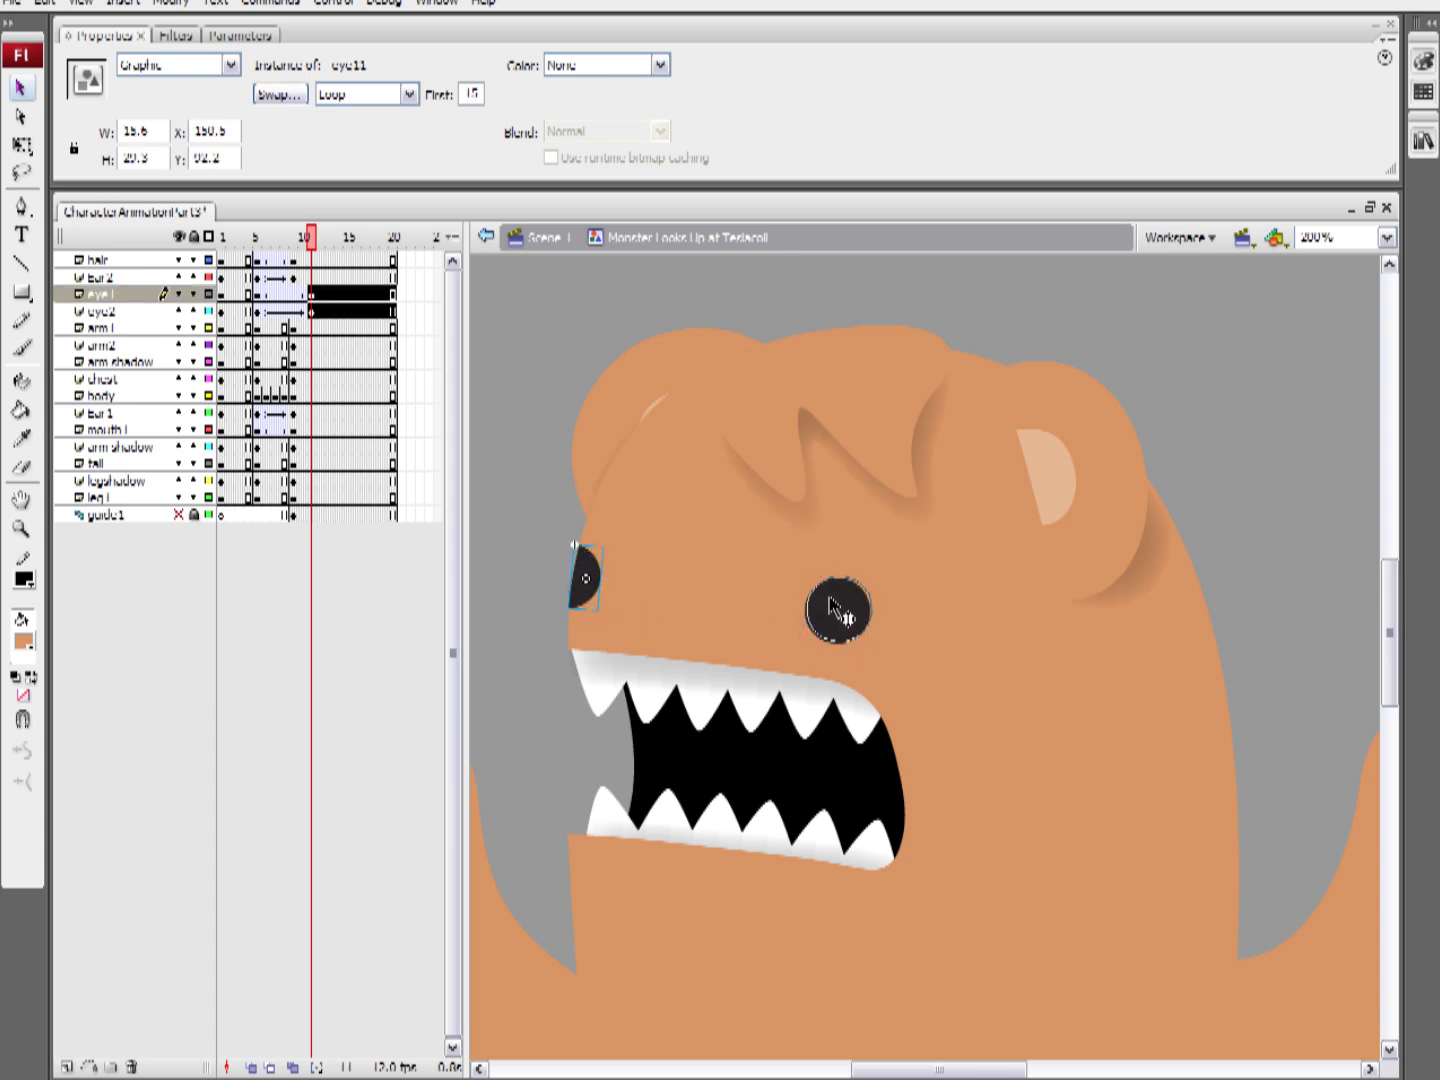
Lengthen the ease-out of the custom ease curve on both eye tweens starting at frame 5, and scrub through to frame 13 to preview them
click(184, 313)
drag(257, 311, 257, 294)
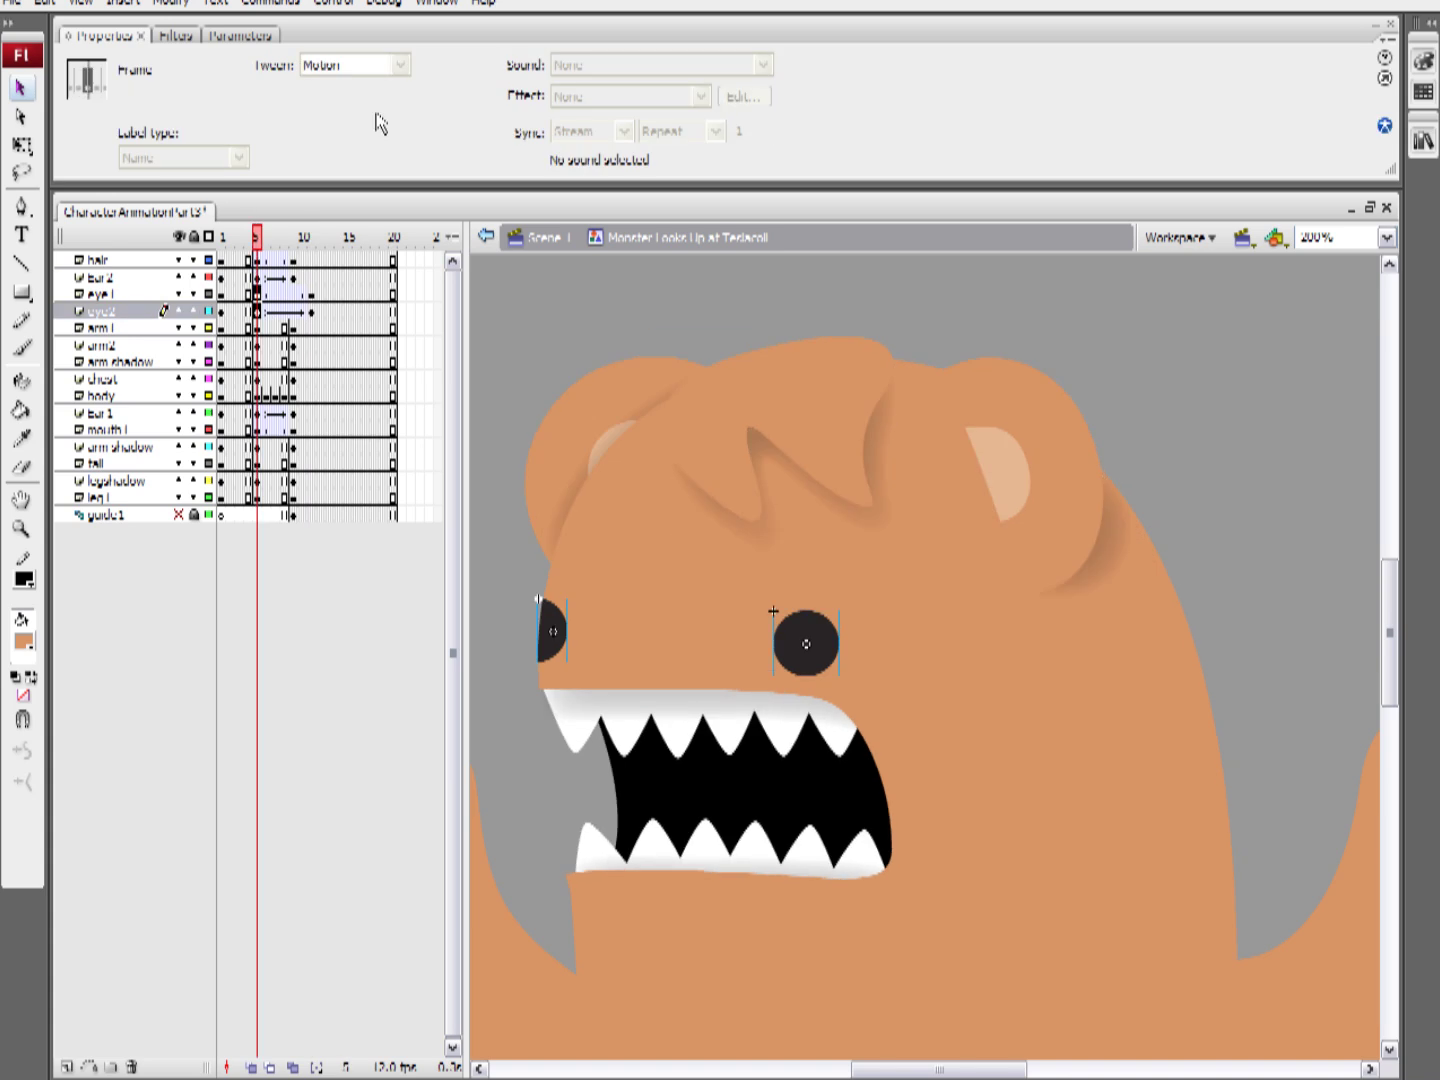
click(428, 96)
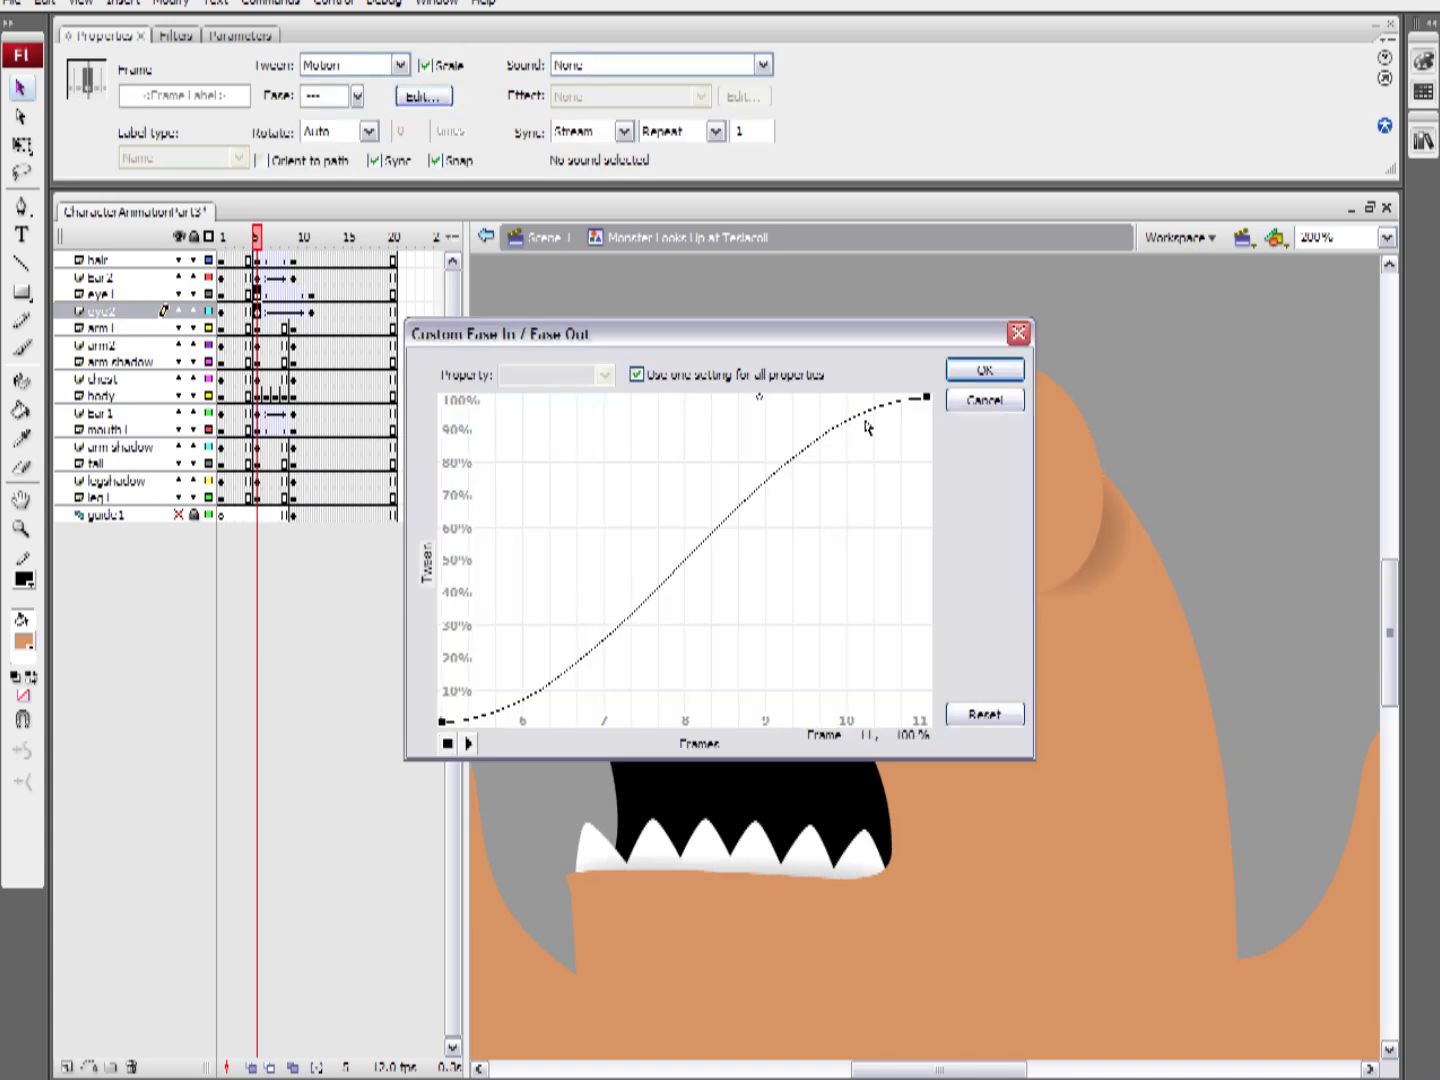
drag(911, 398, 663, 397)
click(966, 375)
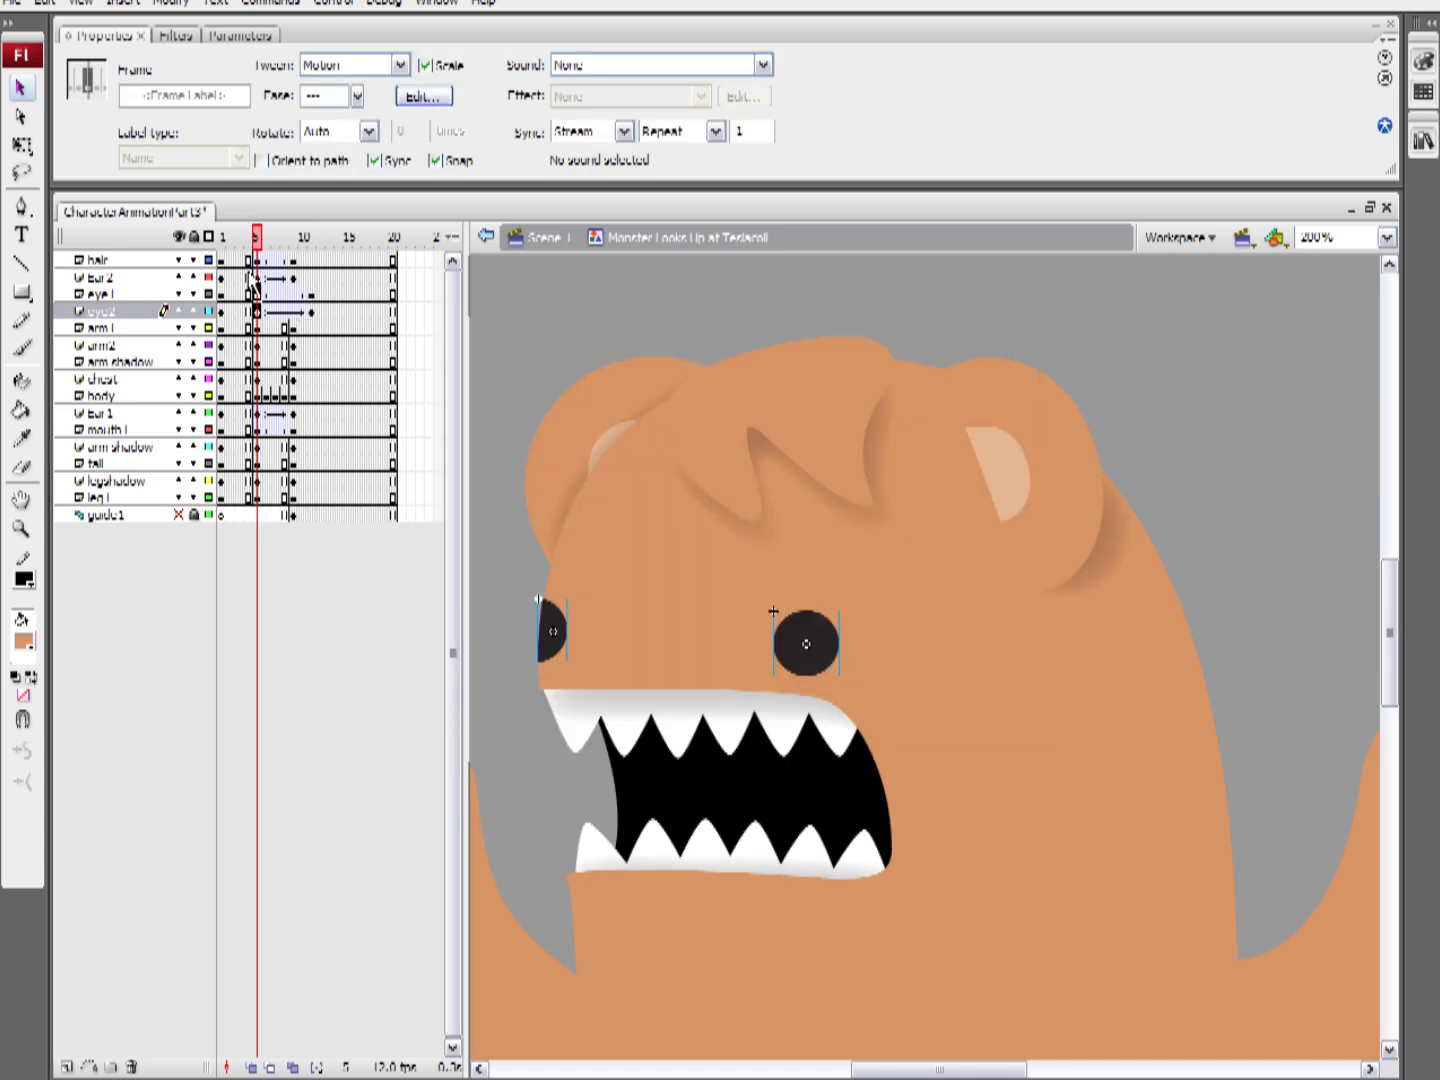
drag(259, 239, 329, 238)
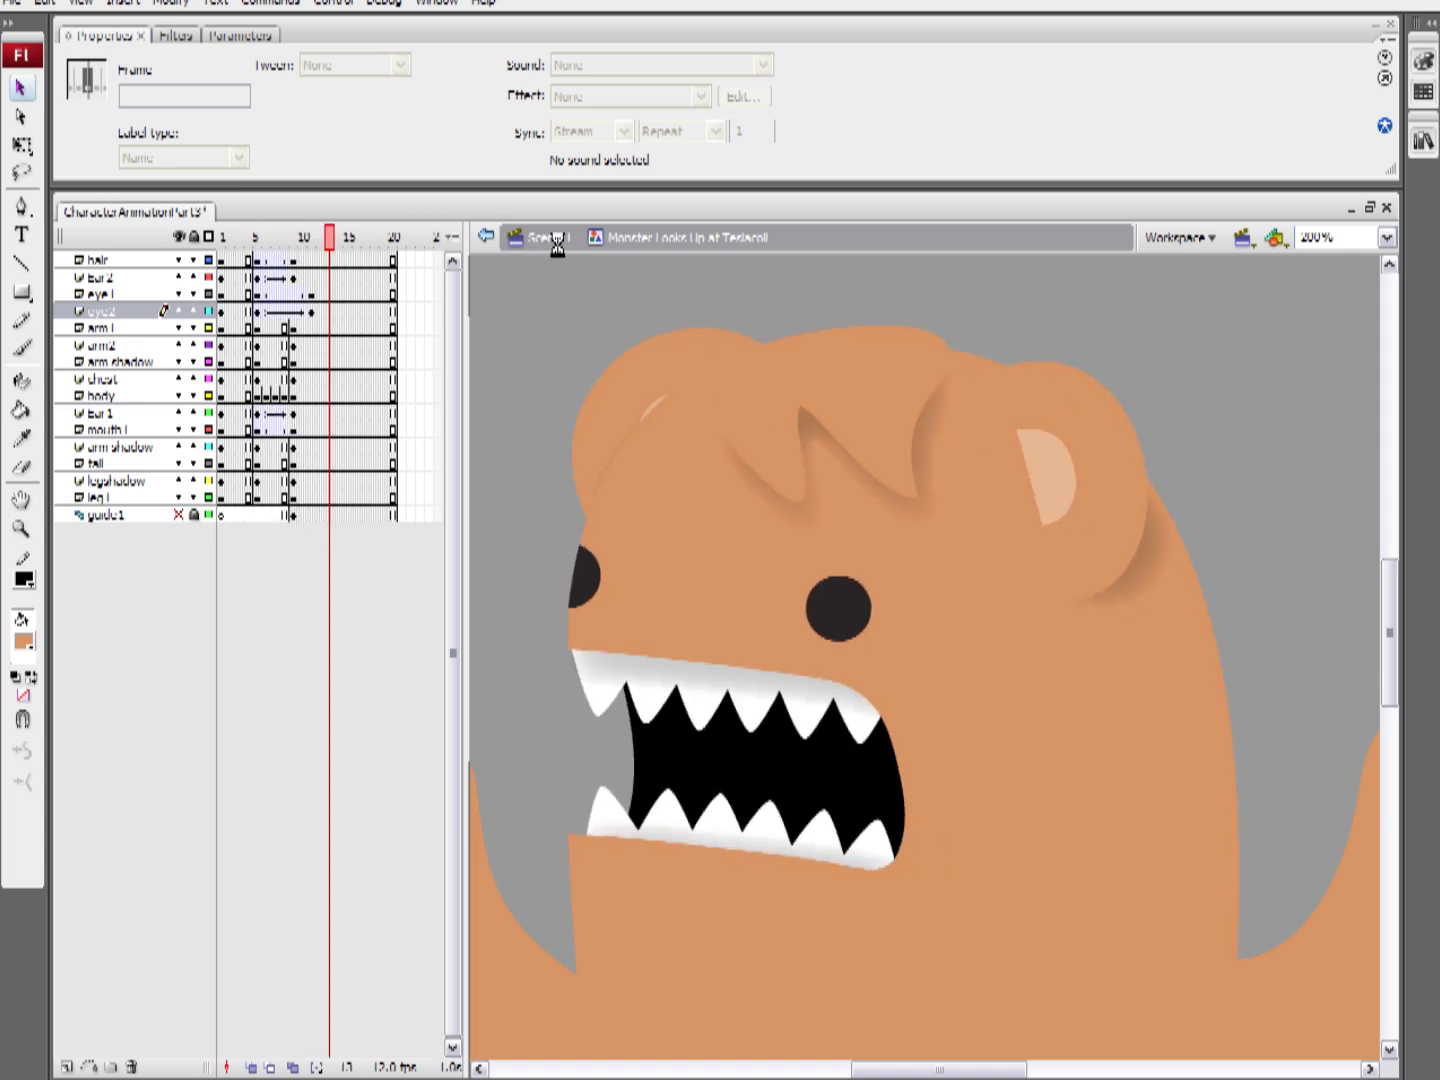